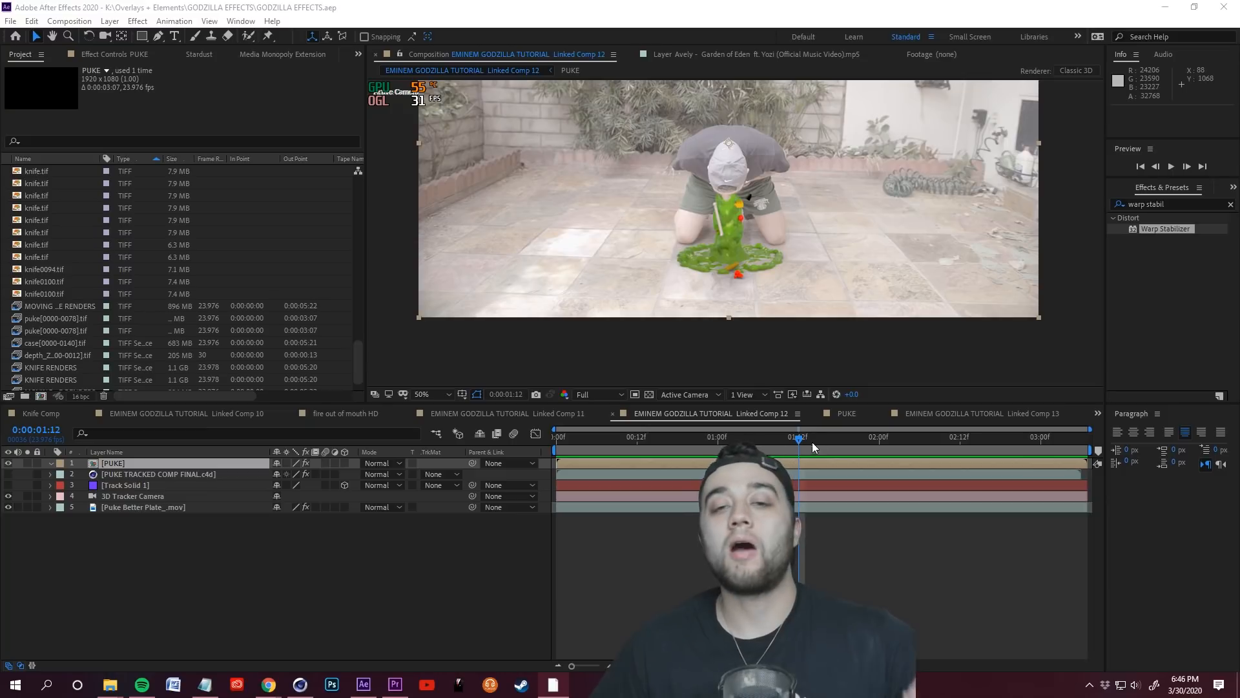
- Play back the finished puke composite and inspect the green stream up close around 0:00:01:12
key(space)
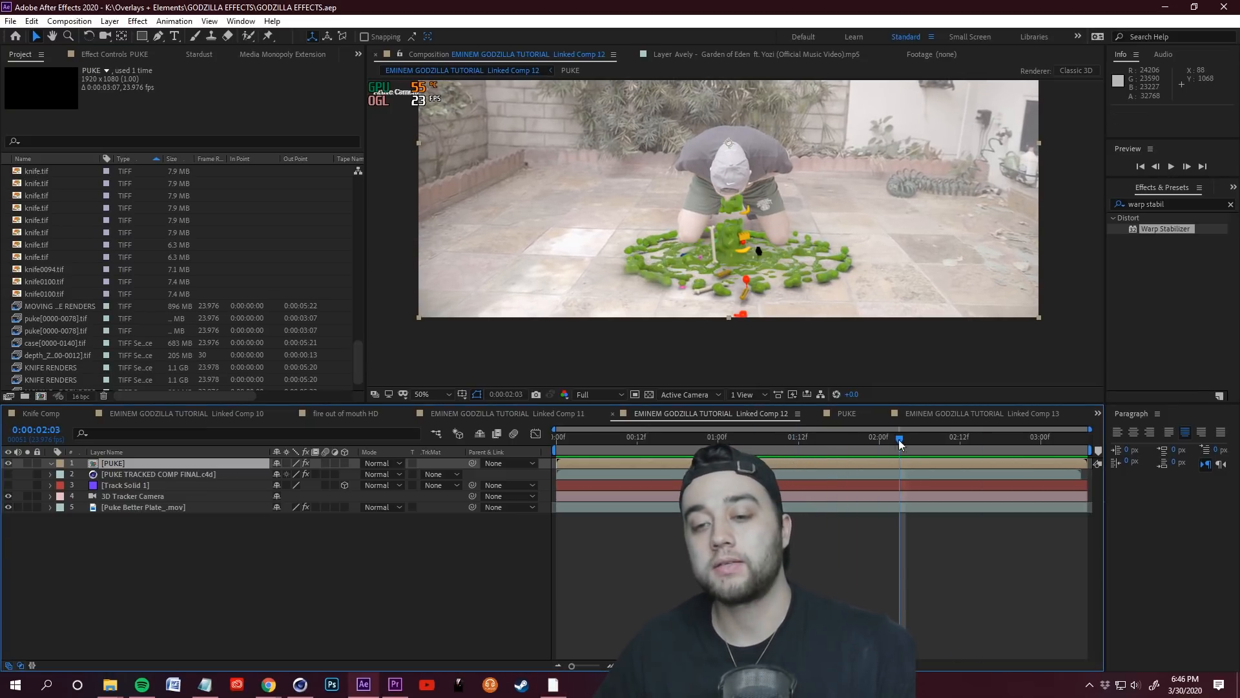
click(797, 433)
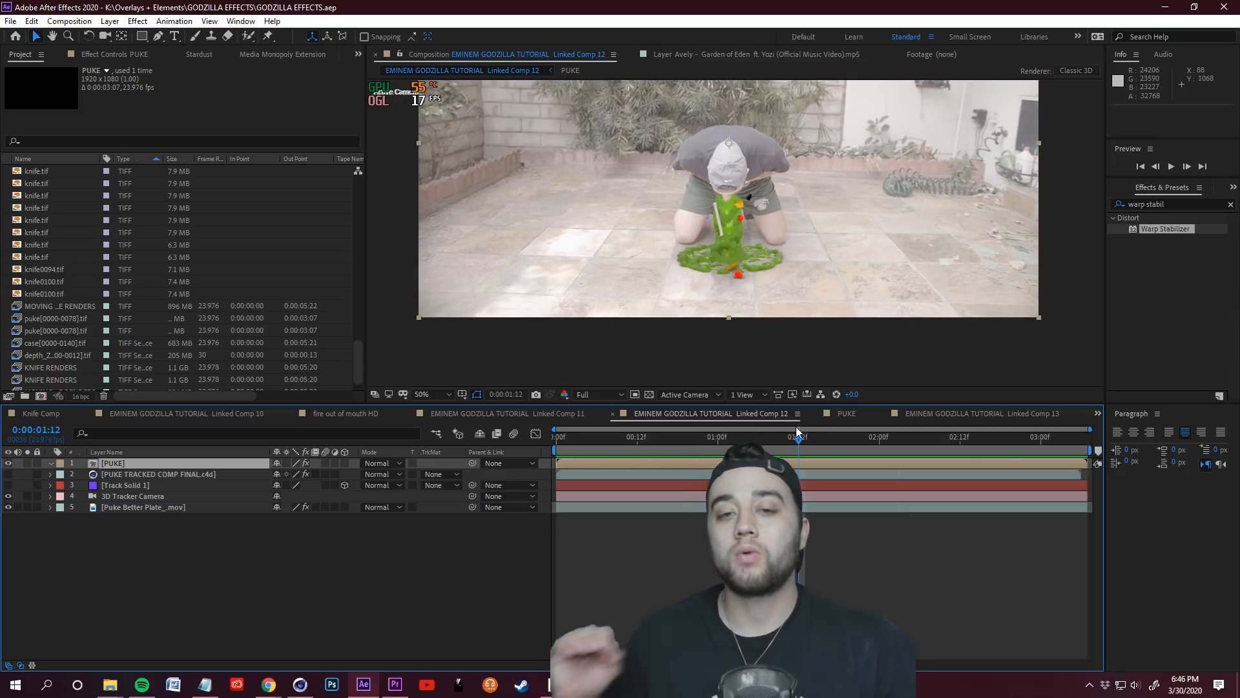
scroll(648, 224, up, 2)
scroll(676, 224, down, 2)
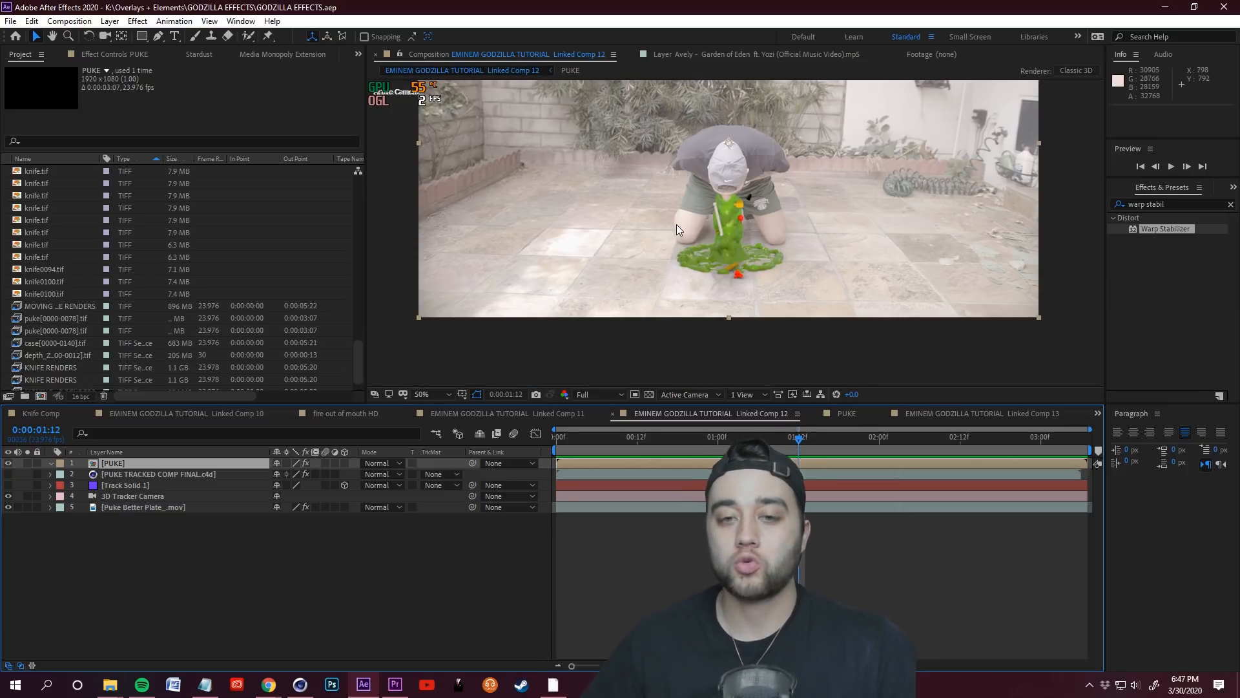
scroll(746, 267, up, 2)
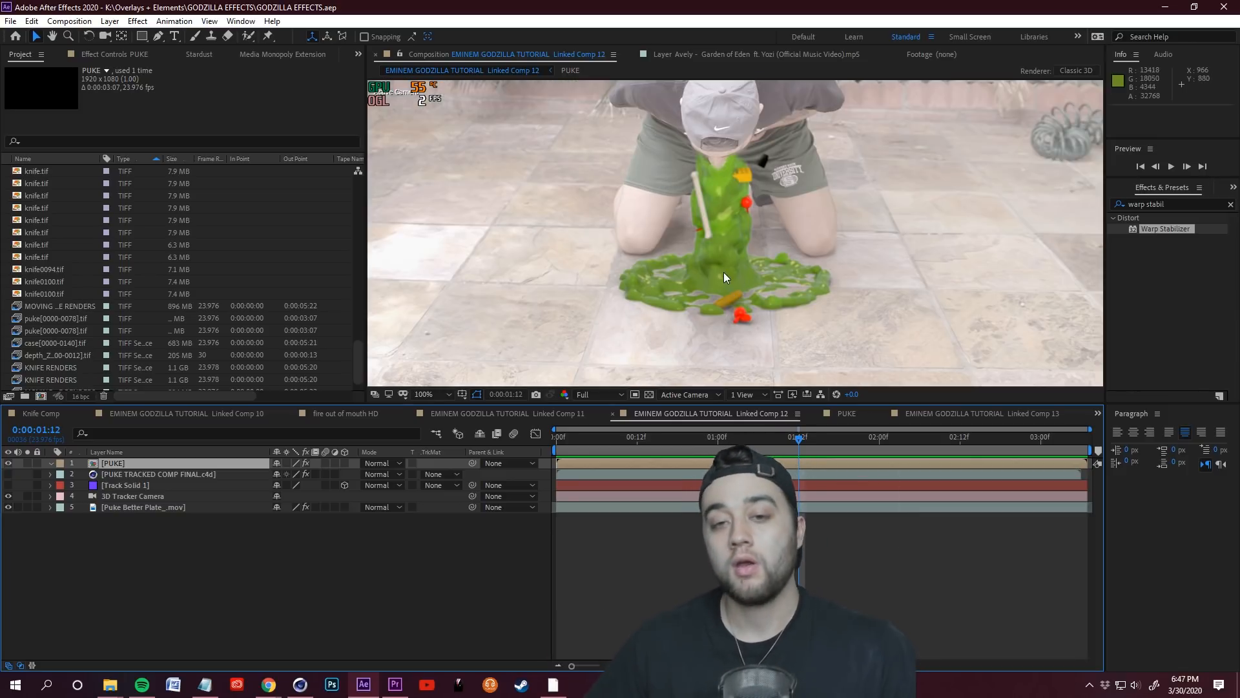
key(space)
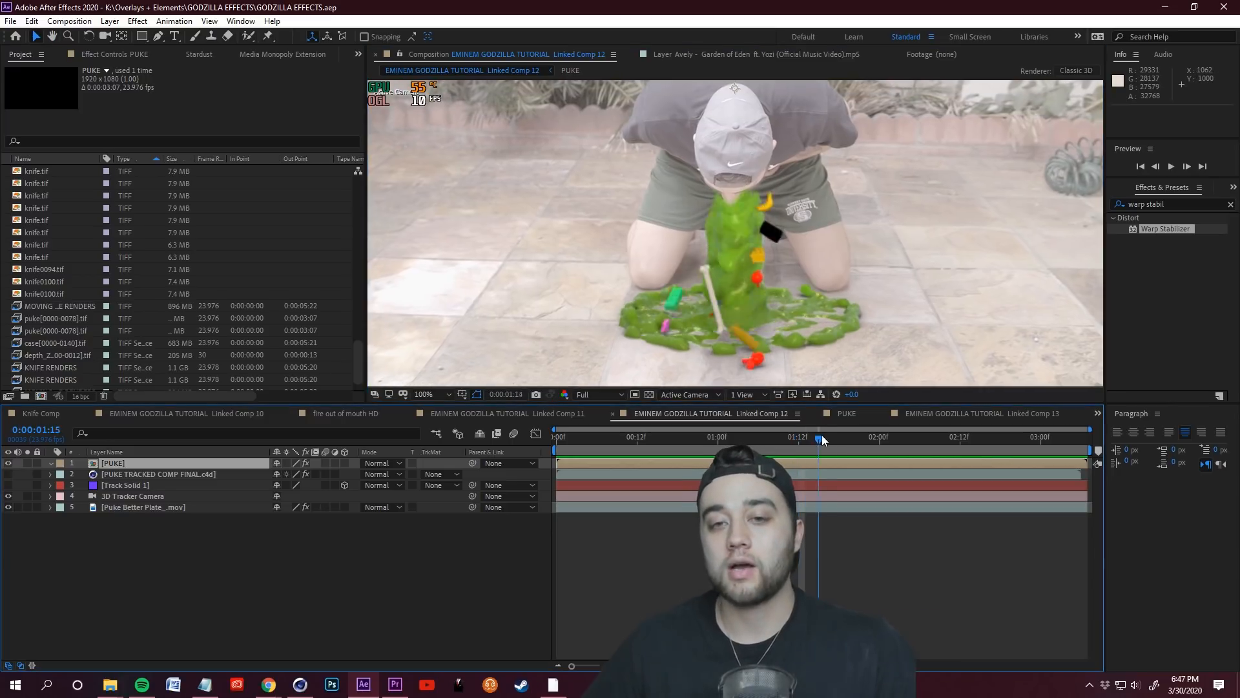
- Inspect the splattered puke on the tiles up close at 0:00:02:12
drag(916, 444, 960, 442)
key(h)
drag(1019, 381, 820, 223)
scroll(919, 362, up, 2)
scroll(871, 277, down, 1)
drag(871, 277, 728, 219)
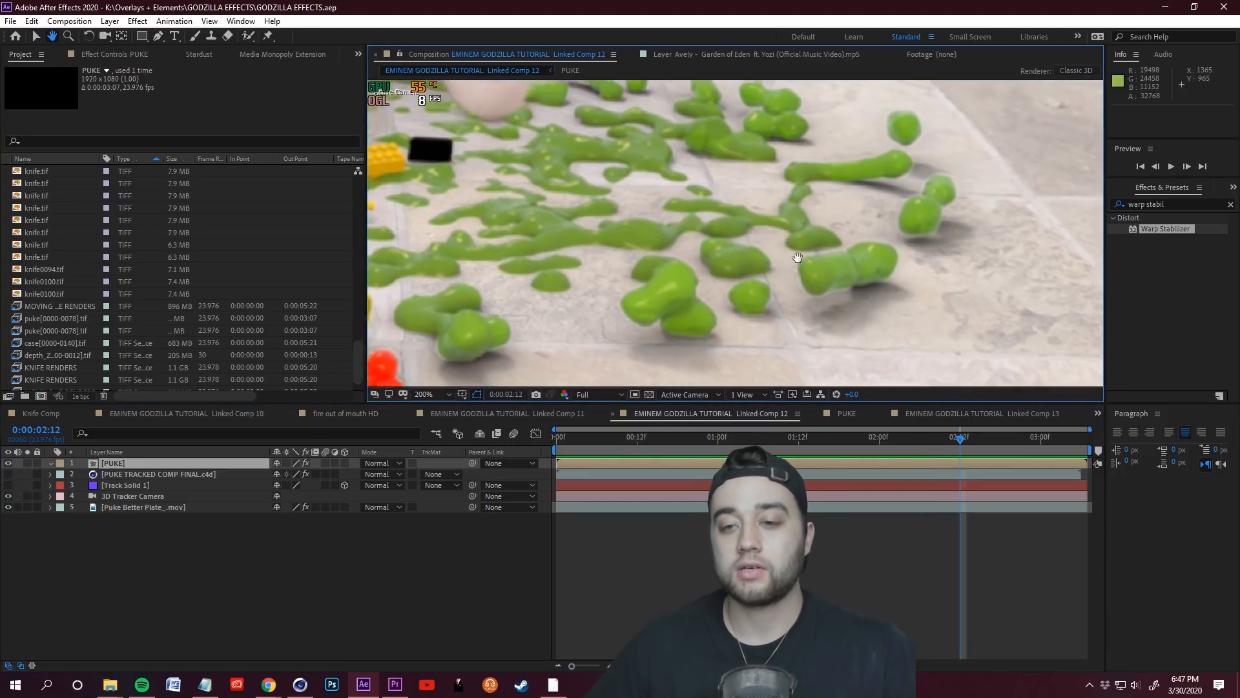
key(v)
drag(980, 432, 960, 452)
- Review the puke stream and the surrounding floor at 0:00:01:13
scroll(738, 227, down, 1)
middle_drag(569, 213, 582, 258)
drag(691, 438, 805, 463)
key(h)
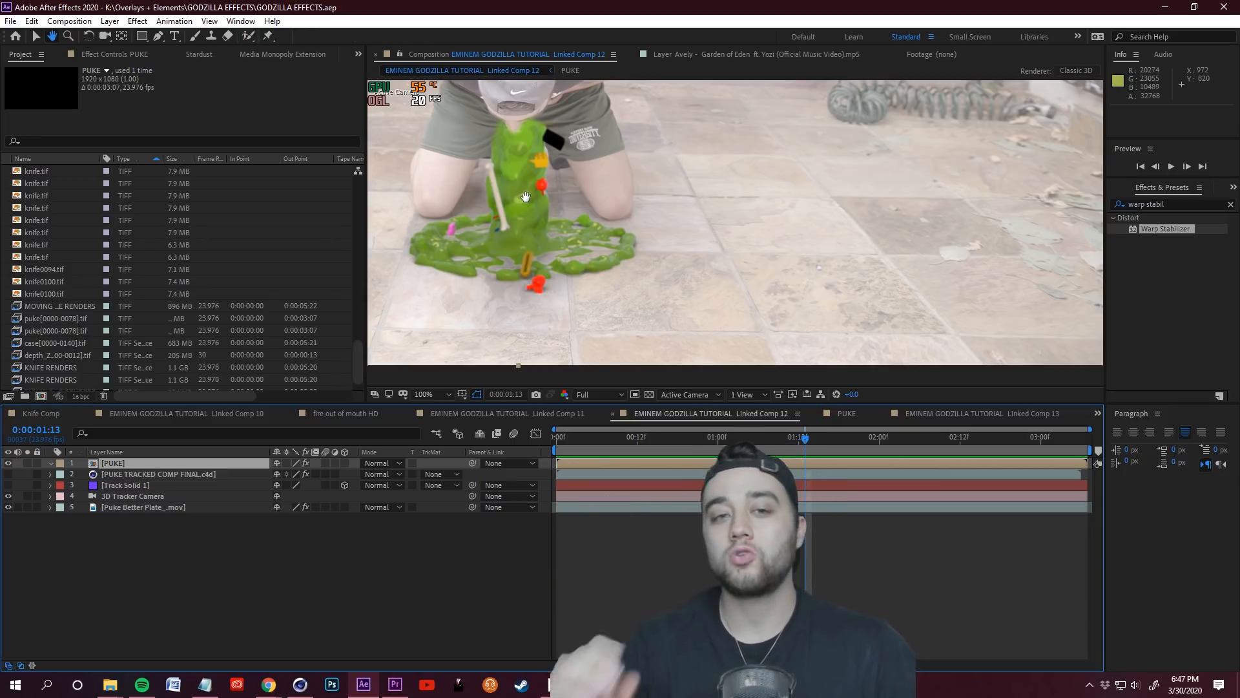
key(v)
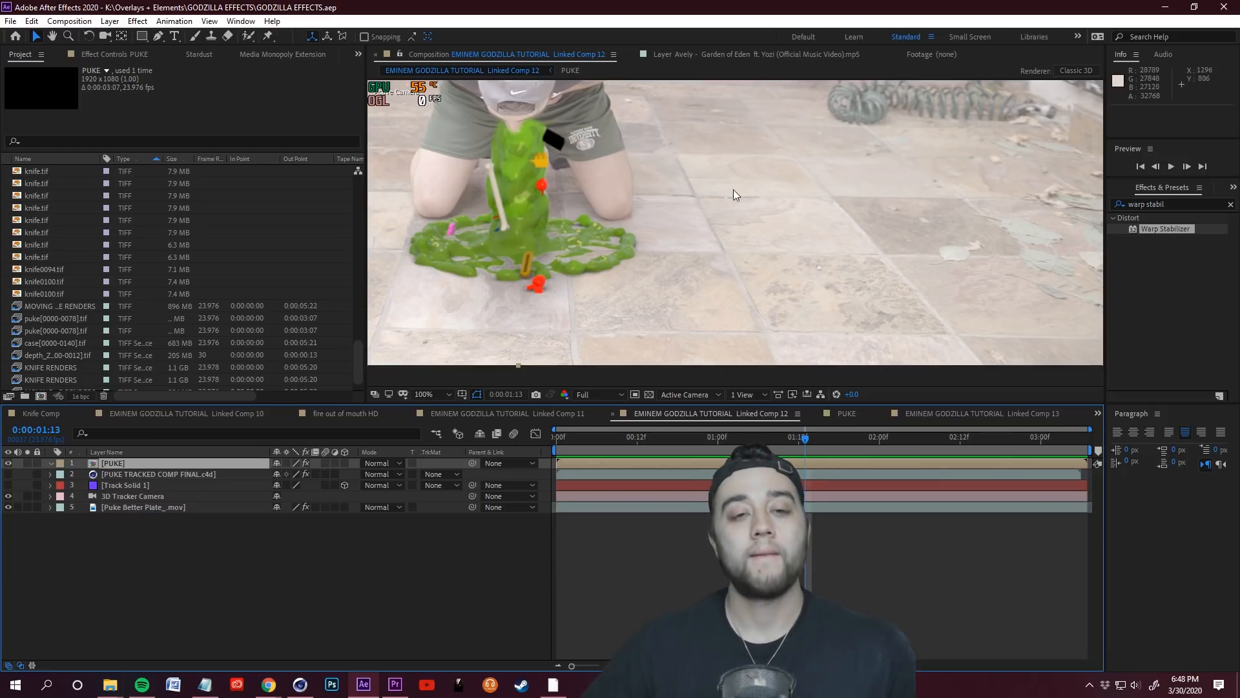
scroll(605, 243, down, 2)
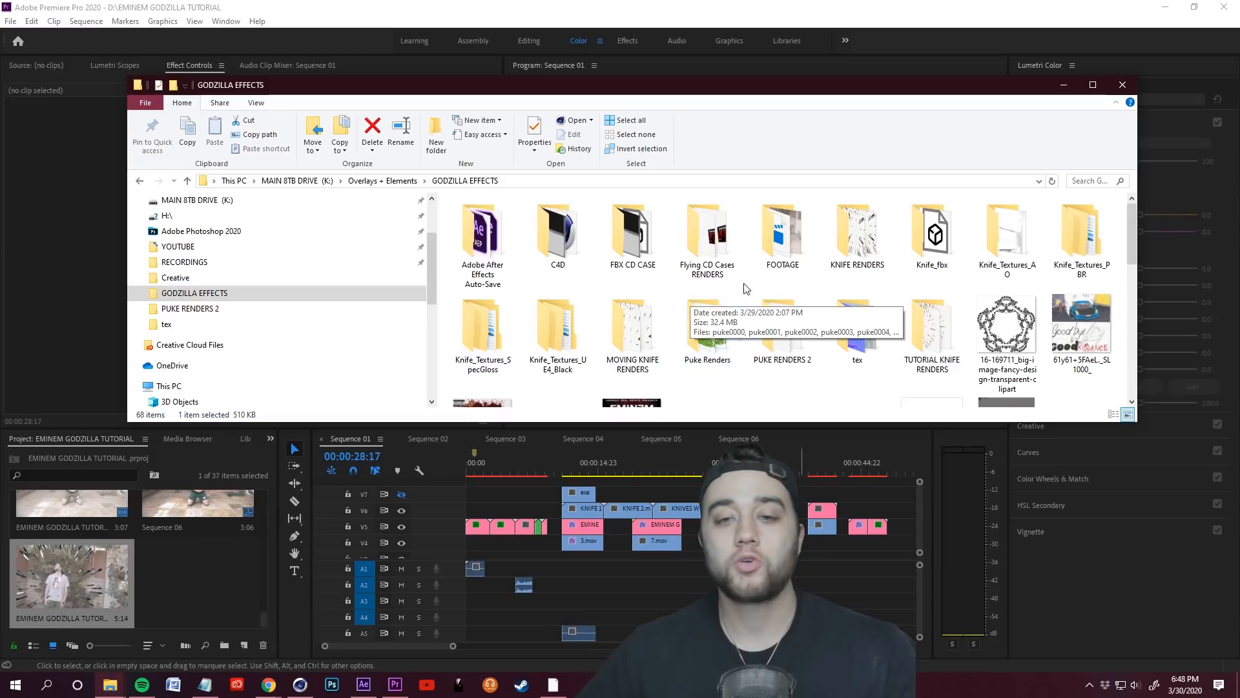
- In the FOOTAGE folder, preview the puke mp4 clip full screen and play Puke Better Plate_
double_click(620, 288)
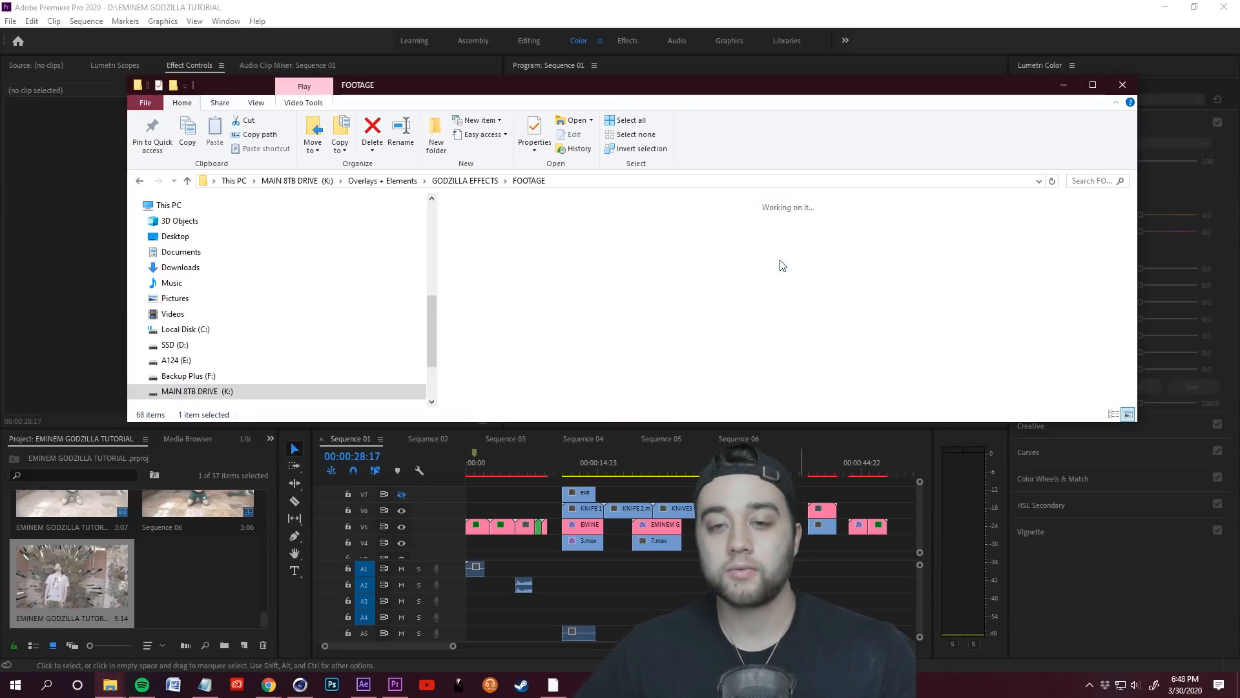
double_click(893, 315)
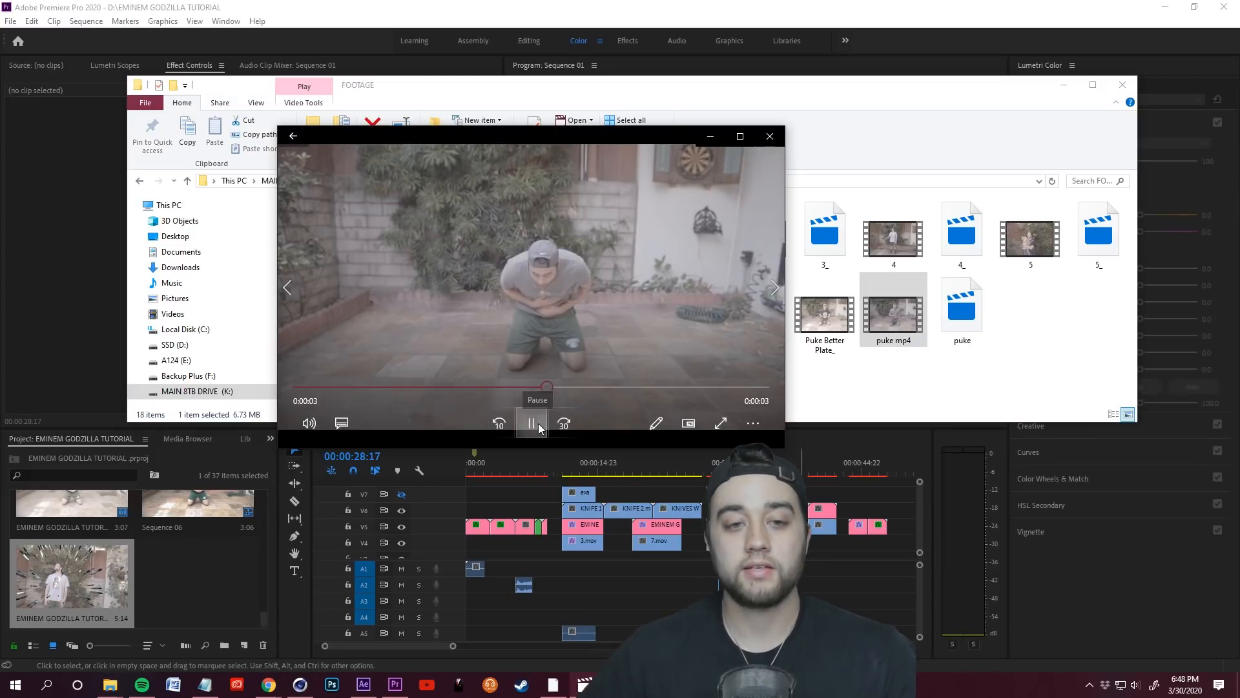
click(540, 427)
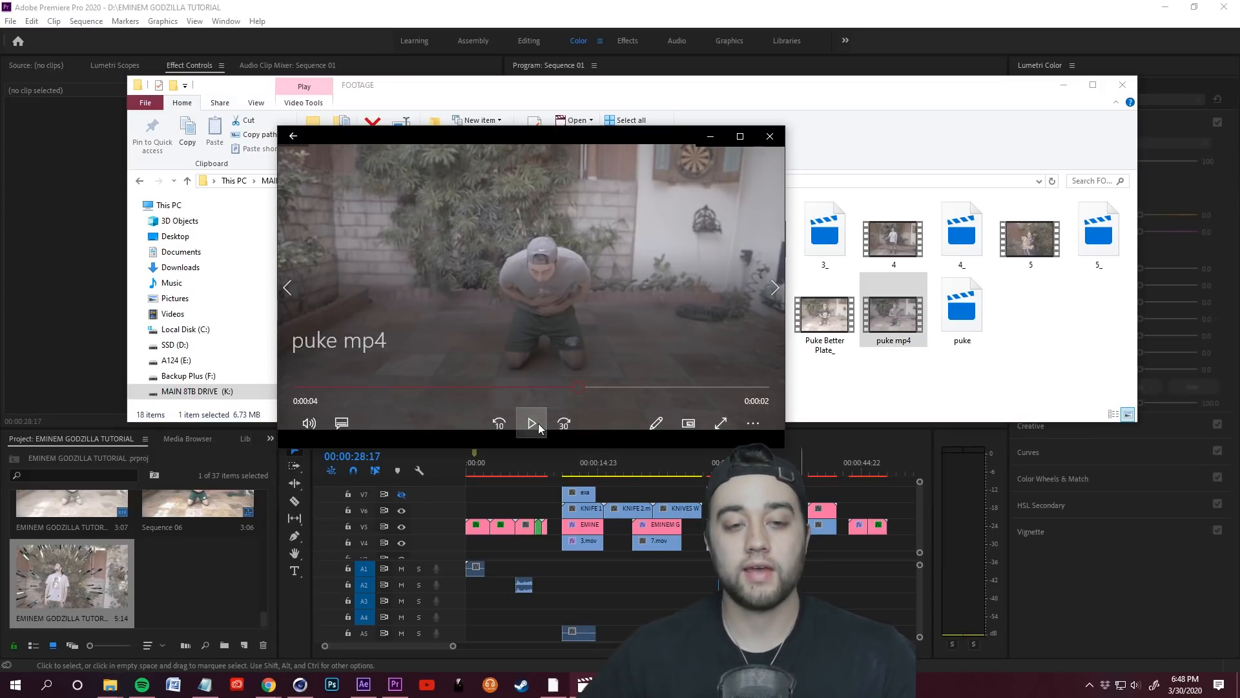
click(740, 137)
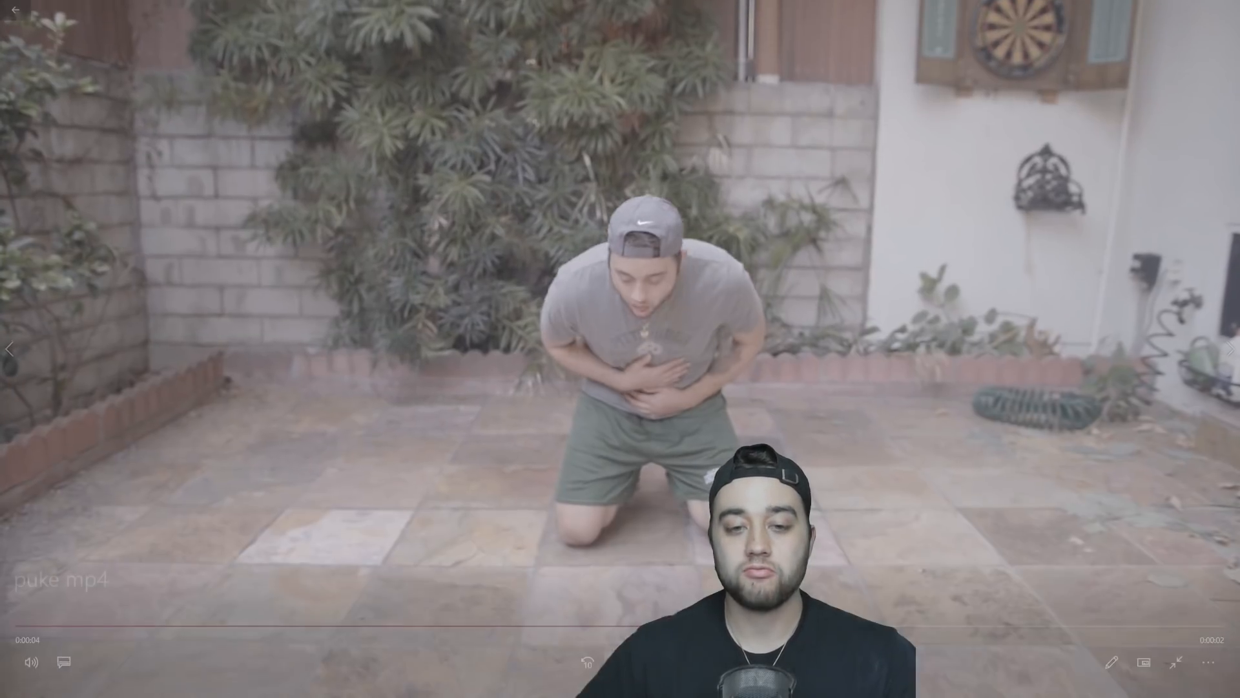
click(895, 626)
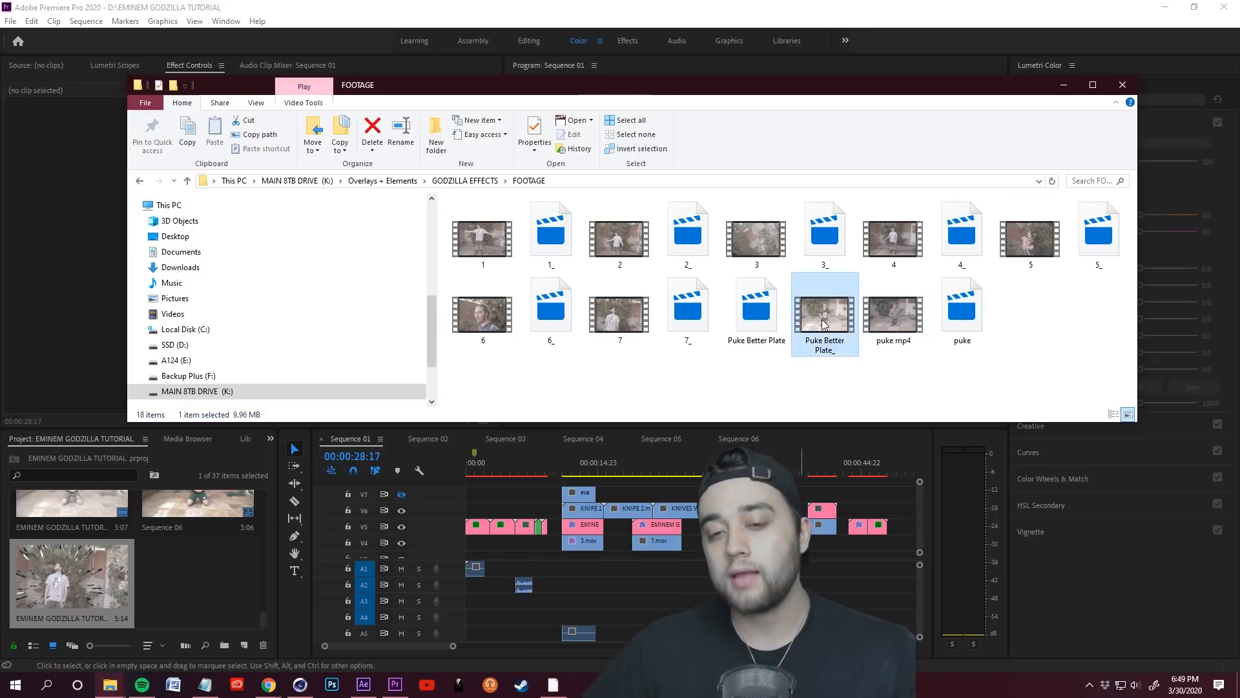
double_click(824, 324)
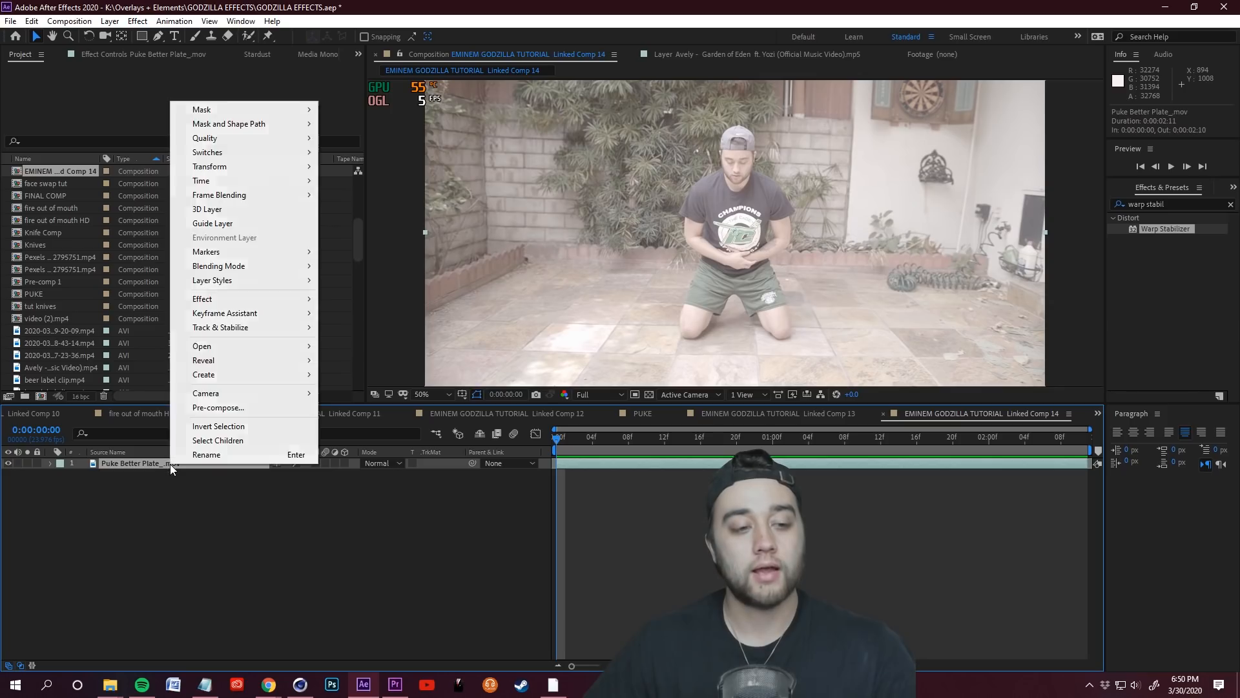
- Run a 3D camera track on the Puke Better Plate_.mov layer and create a tracker camera from the solve
mouse_move(273, 331)
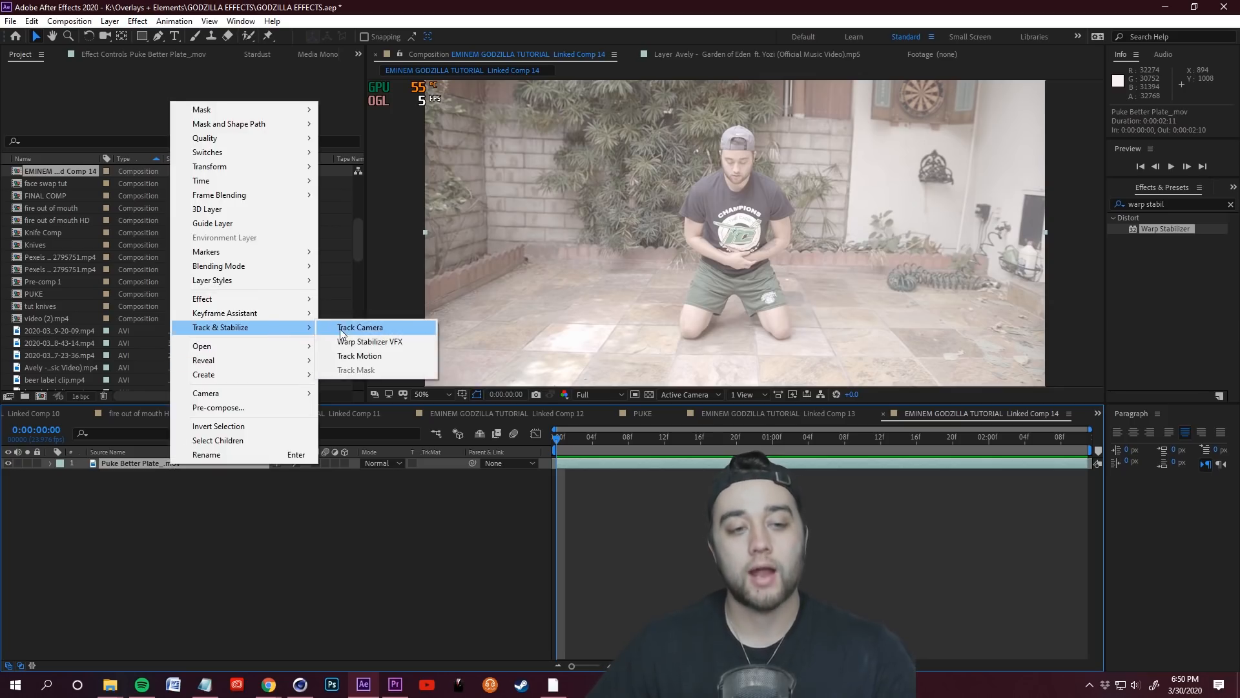
click(342, 327)
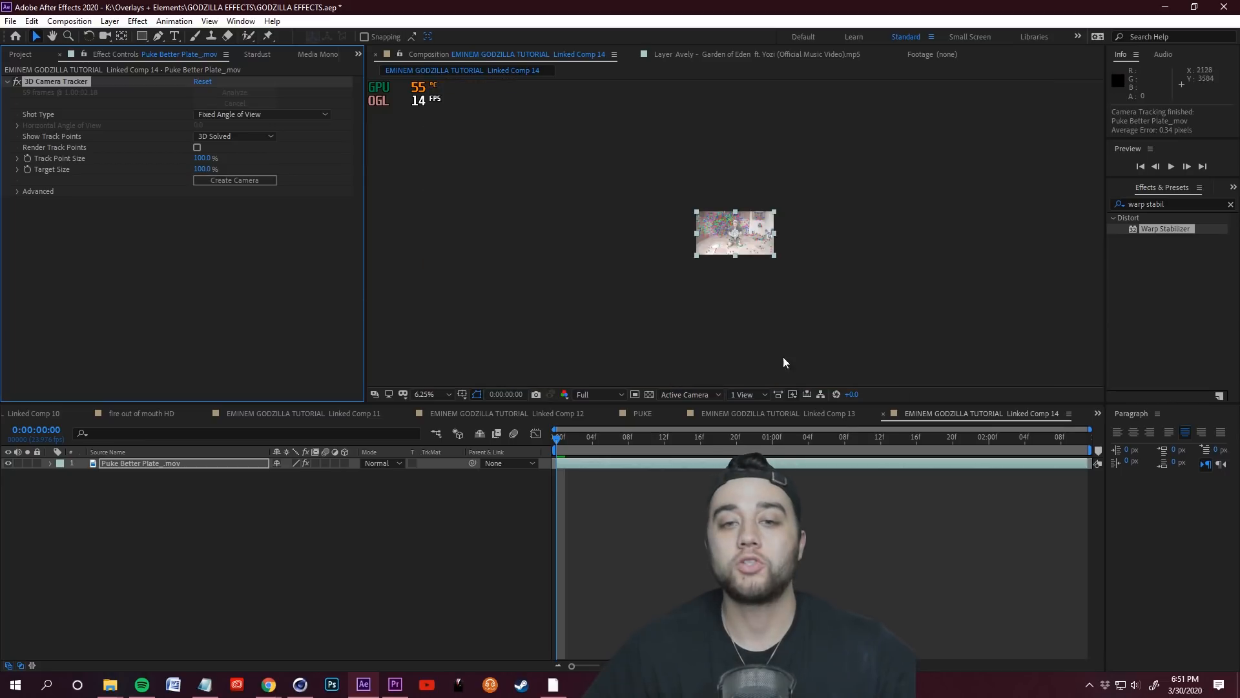
scroll(783, 362, up, 4)
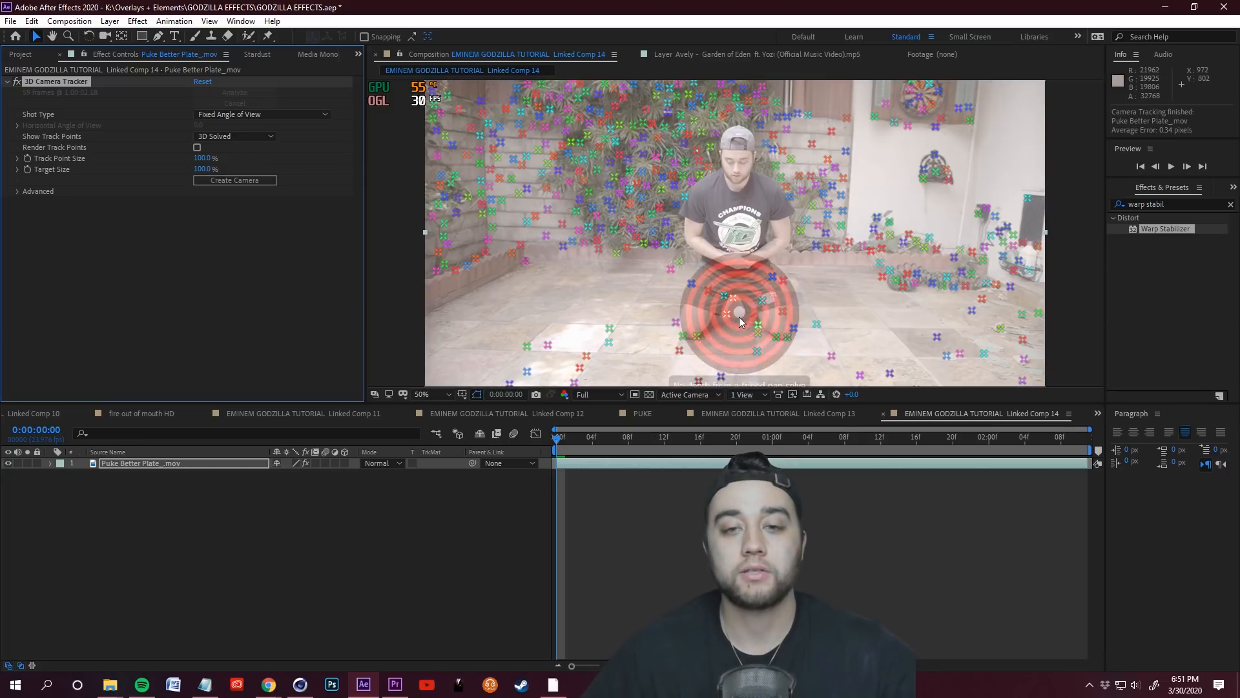
click(230, 181)
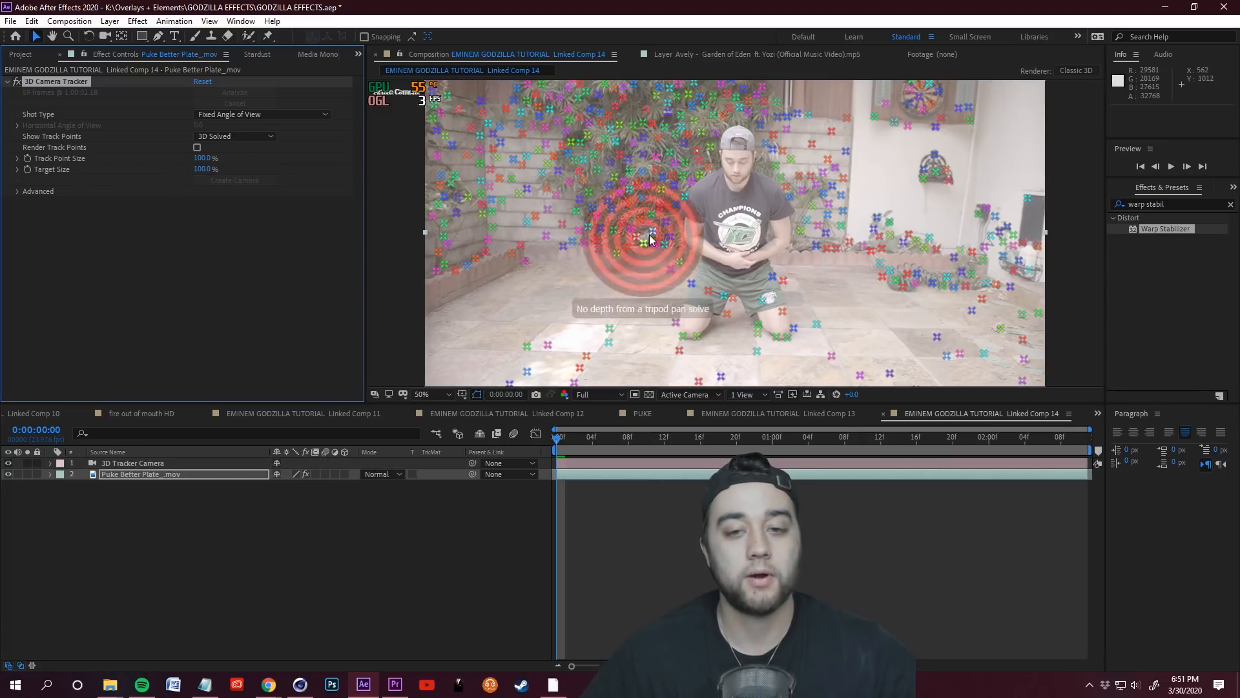
- At 0:00:01:00, create a track solid from the tracking points on the floor in front of the kneeling man
drag(595, 443, 774, 443)
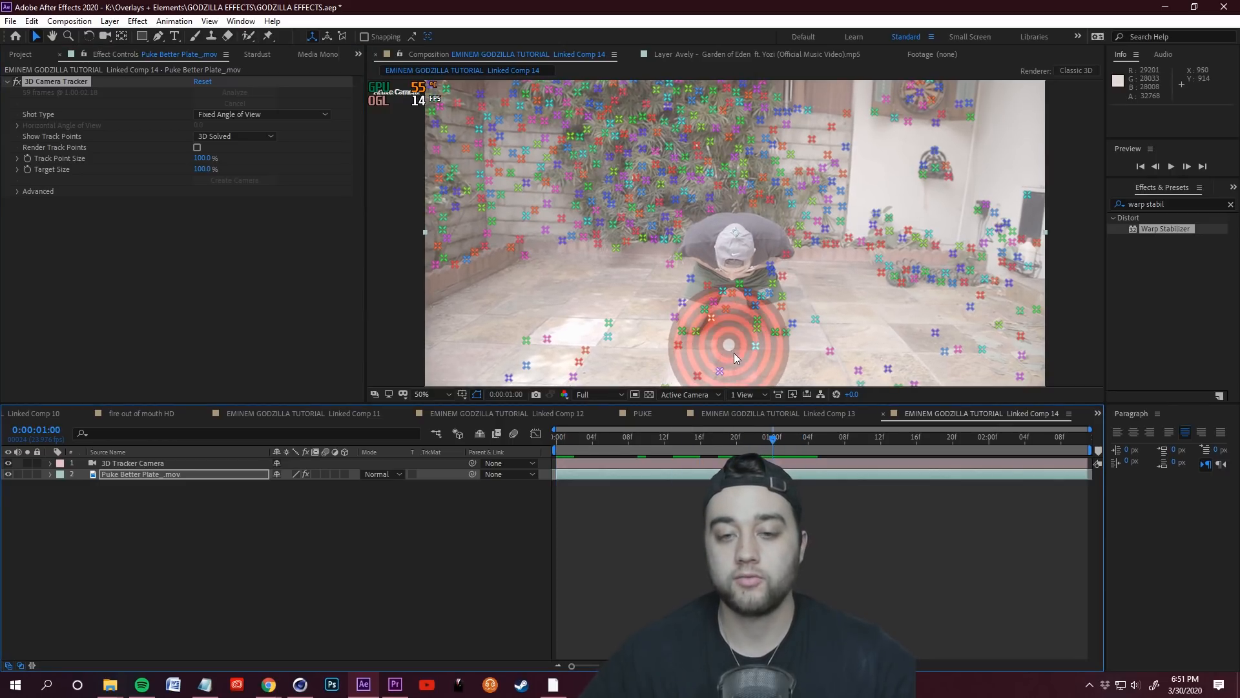
right_click(732, 354)
click(793, 374)
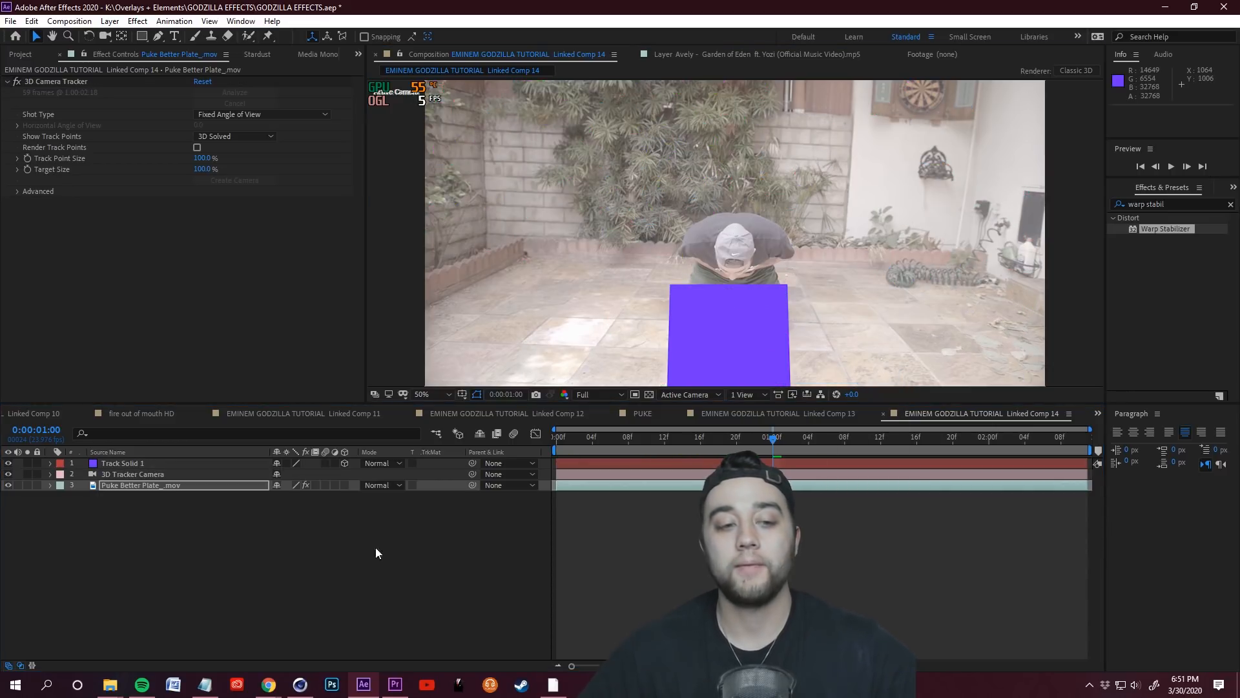
- Lay Track Solid 1 flat on the floor with an X orientation of 280.8° and move it to 954.8, 802.3, -464.7
click(176, 463)
click(50, 463)
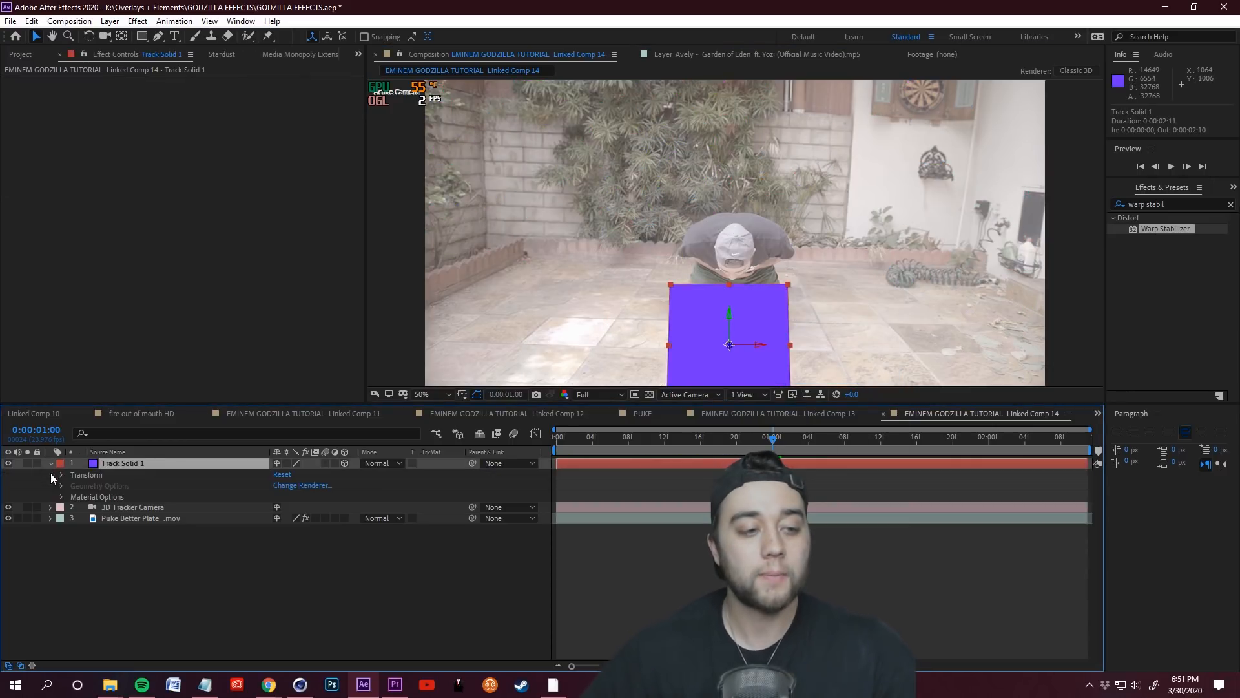
click(62, 476)
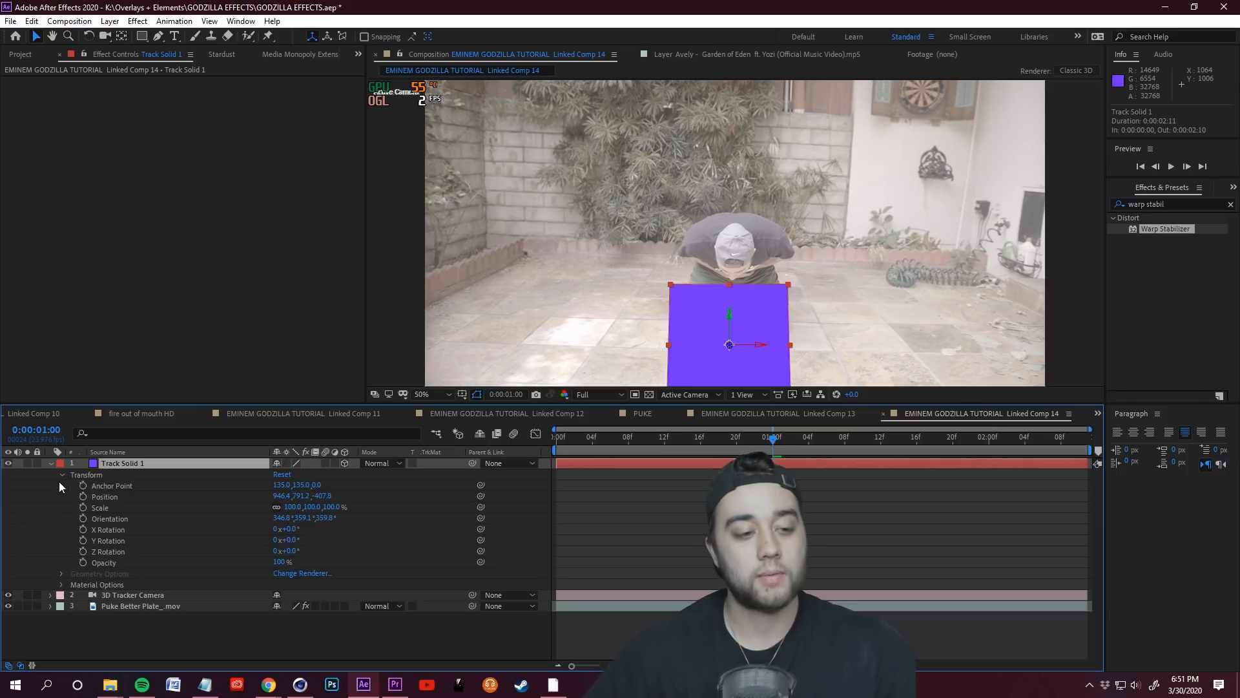
click(141, 517)
drag(280, 517, 247, 525)
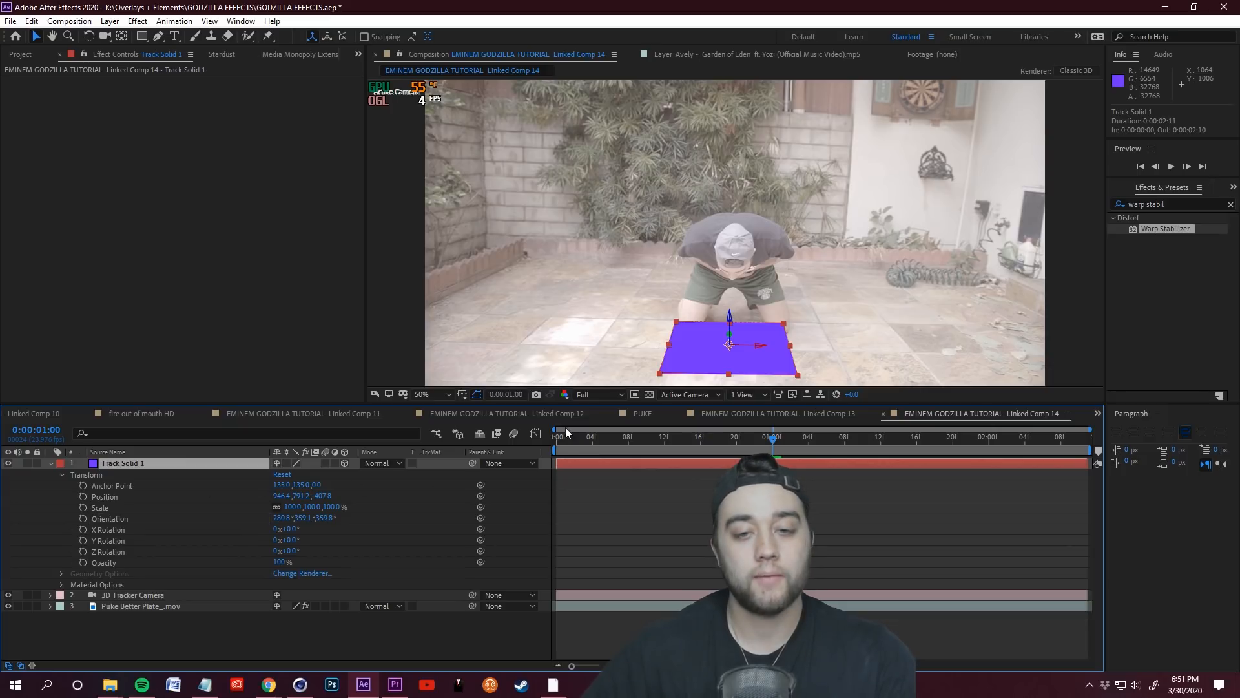
drag(729, 337, 727, 353)
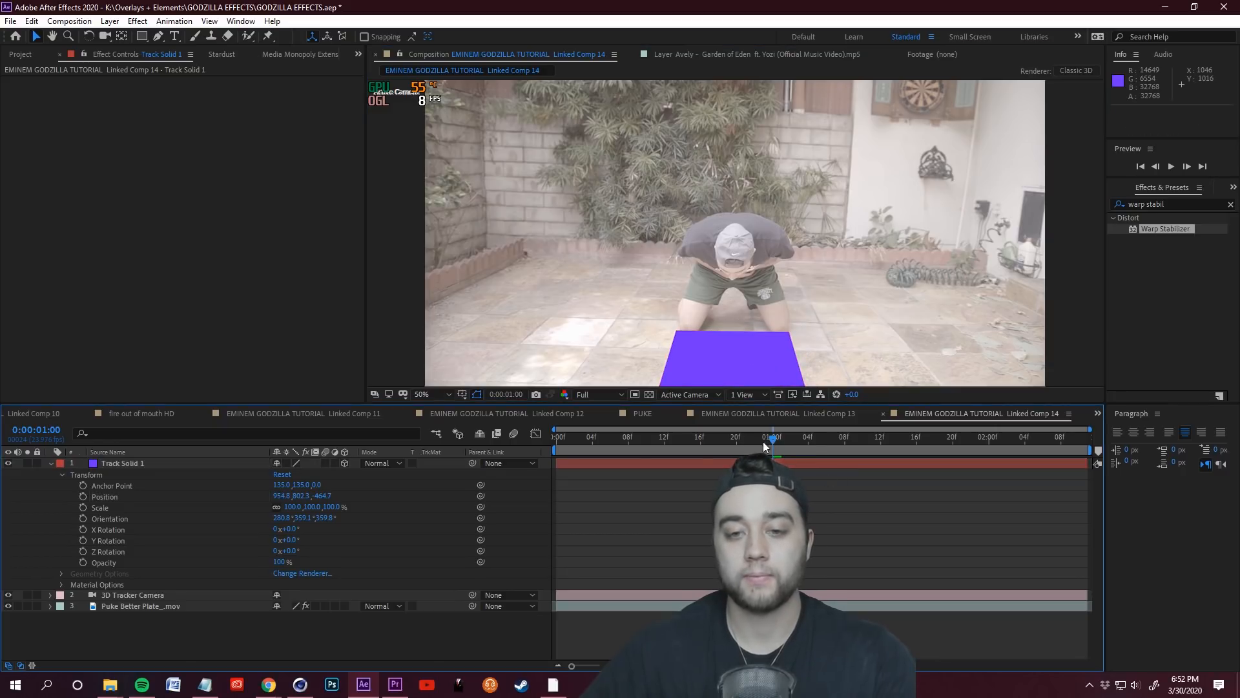
- Play the composition from the start to check how well the solid sticks to the floor
key(Home)
key(comma)
key(space)
key(period)
key(comma)
key(comma)
key(period)
key(period)
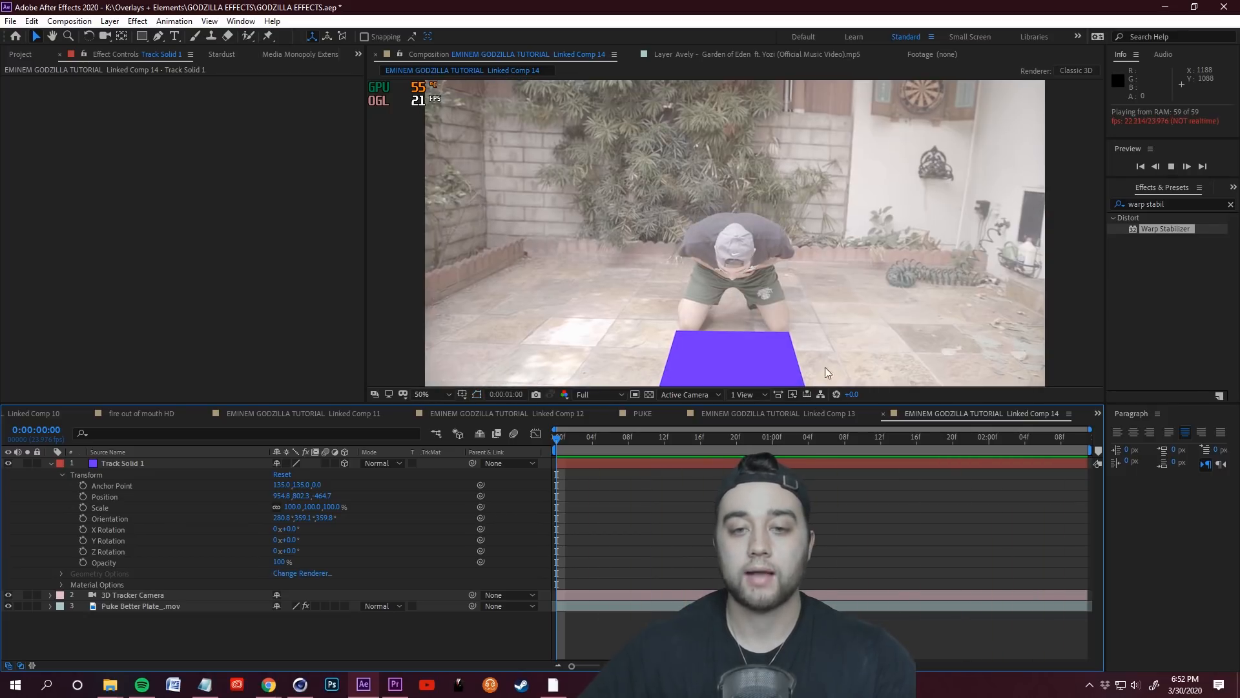
key(comma)
key(comma)
- Export the tracked composition as a C4D file with the Maxon Cinema 4D Exporter
click(11, 21)
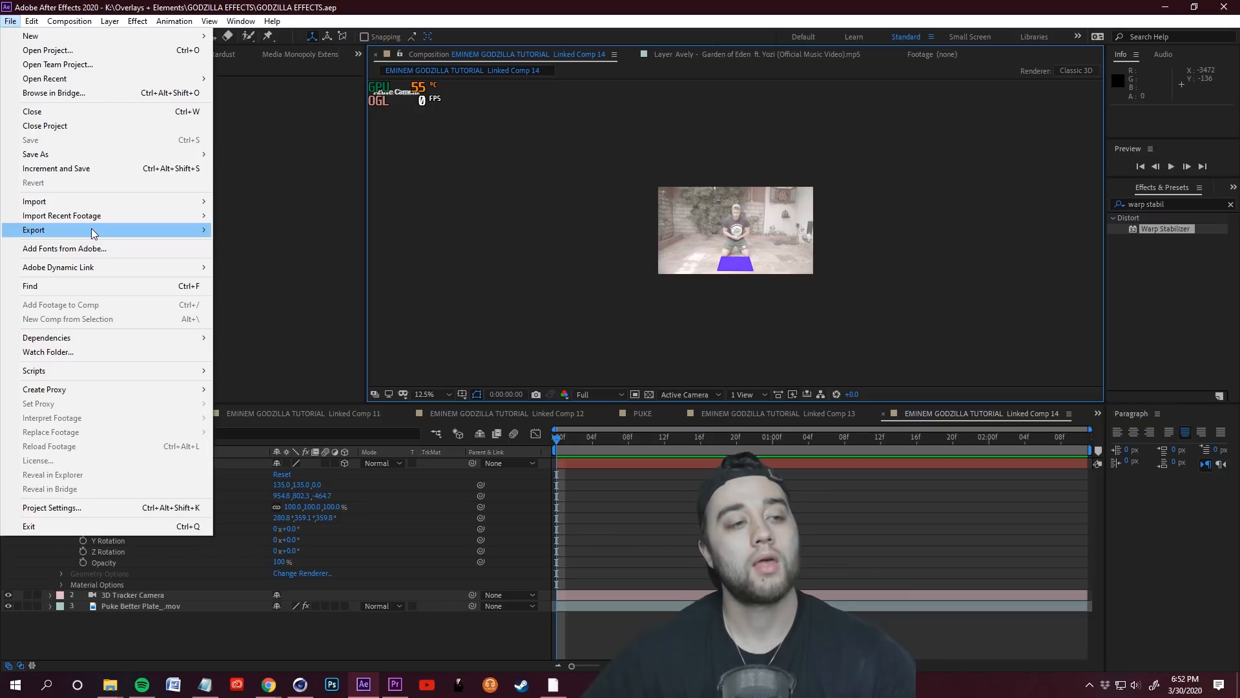
mouse_move(93, 234)
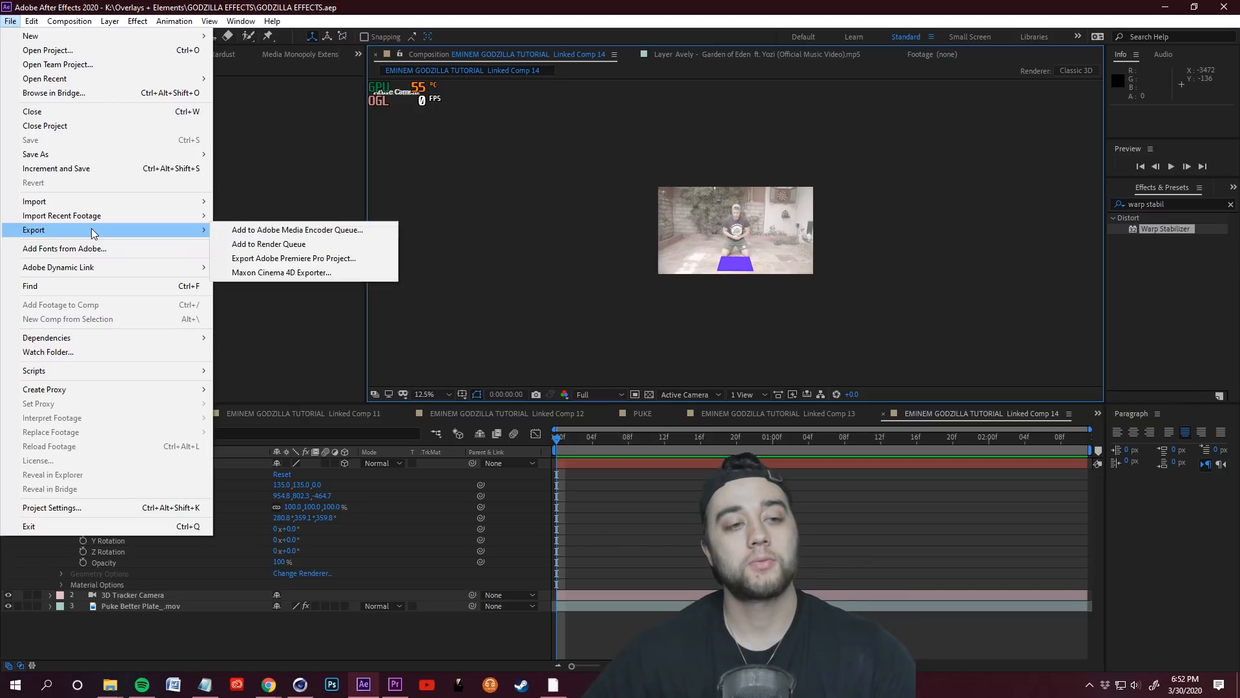
click(317, 272)
click(745, 372)
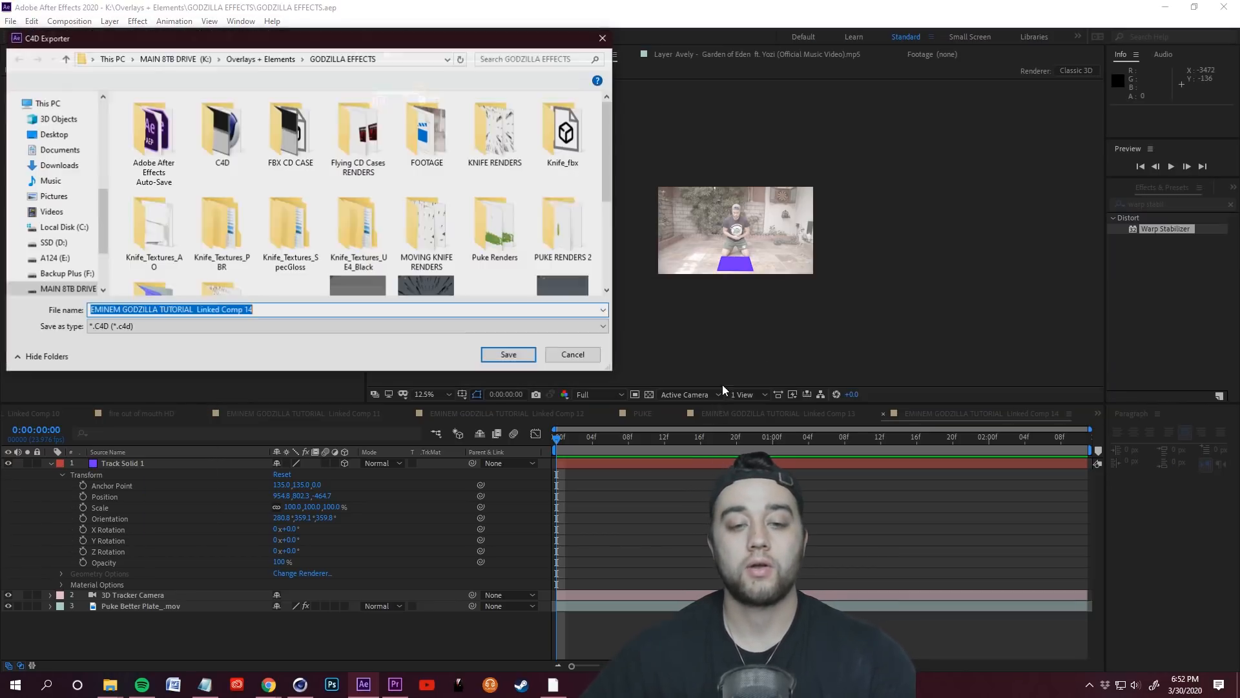
- Switch to Cinema 4D and open the TUTORIAL PUKE COMP file from the GODZILLA EFFECTS folder
click(294, 691)
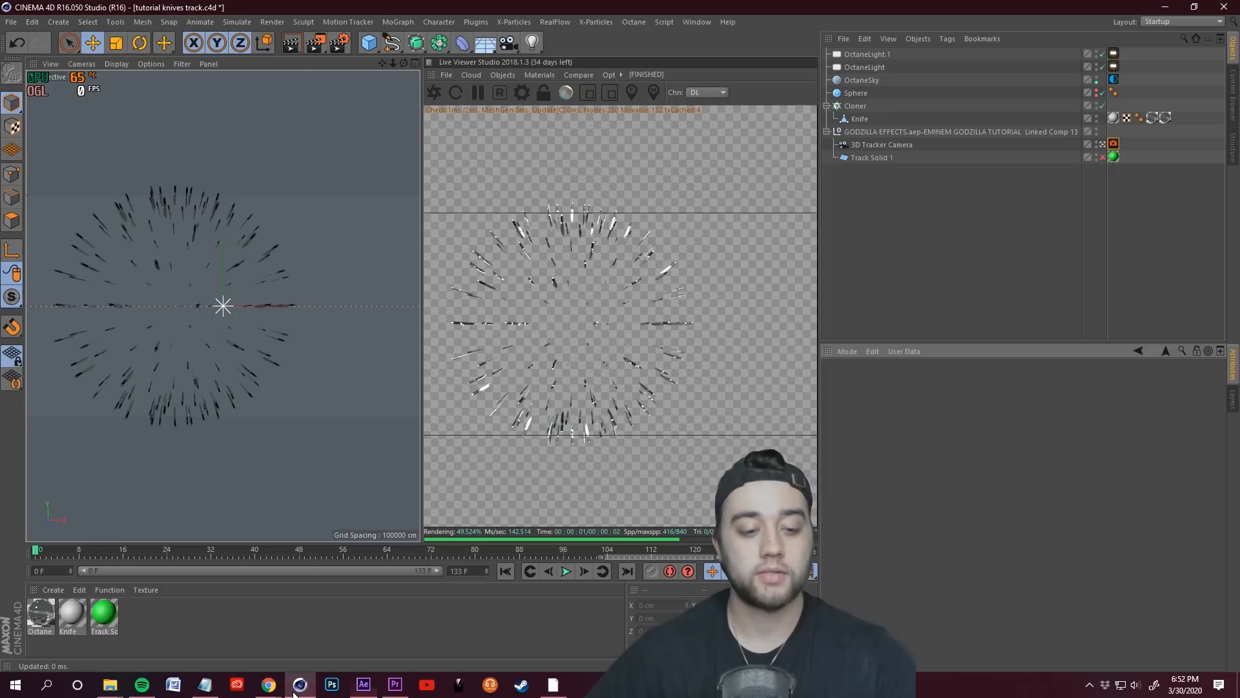
click(10, 23)
click(28, 54)
scroll(347, 147, down, 5)
scroll(342, 148, down, 1)
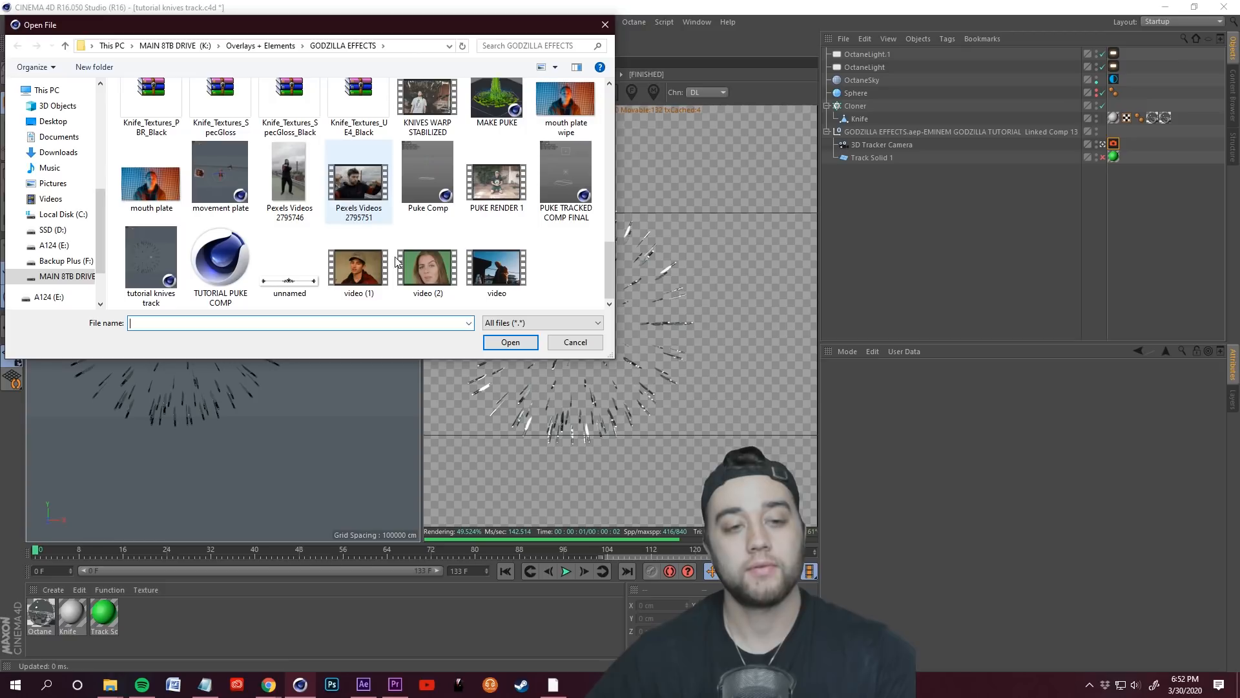
click(220, 262)
click(510, 343)
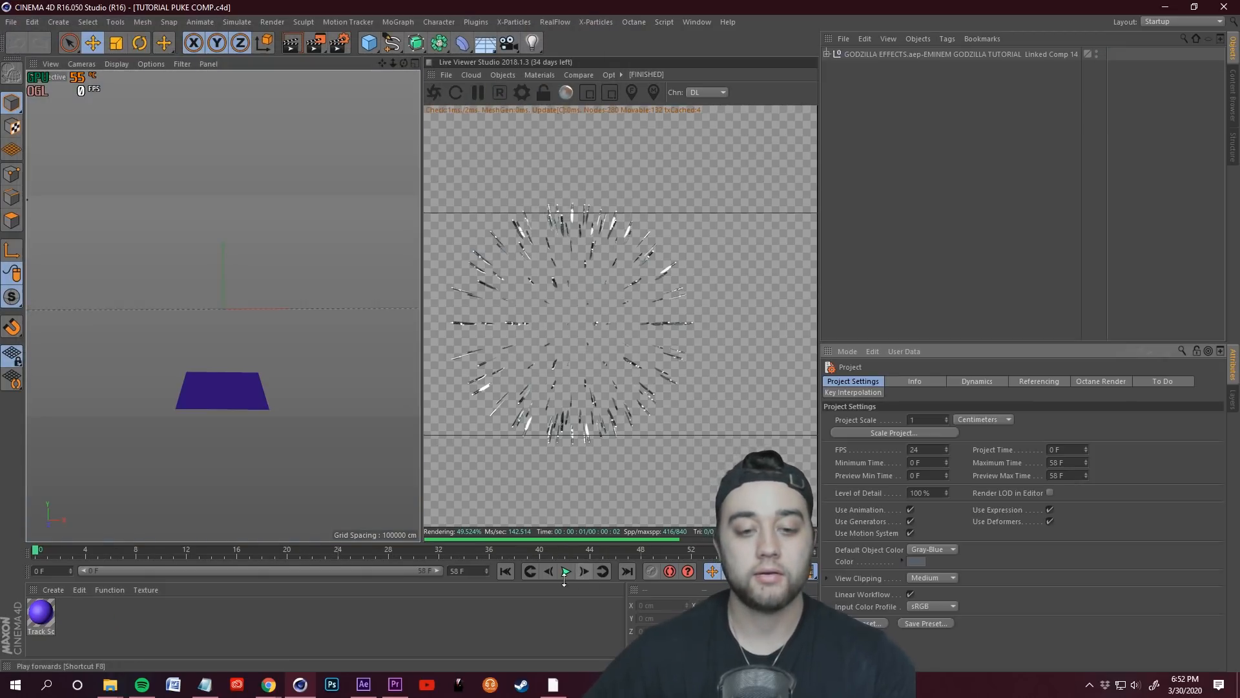
- Start the Octane live render and play the animation to check the tracked solid's movement
click(435, 90)
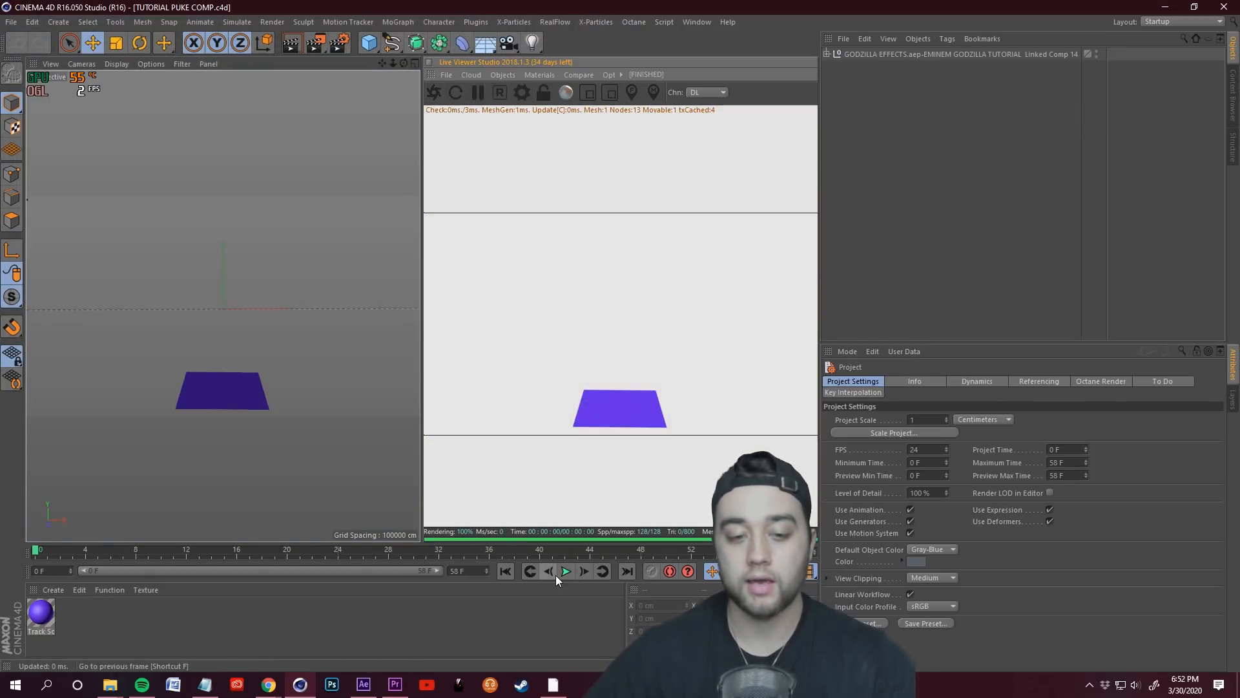
click(566, 573)
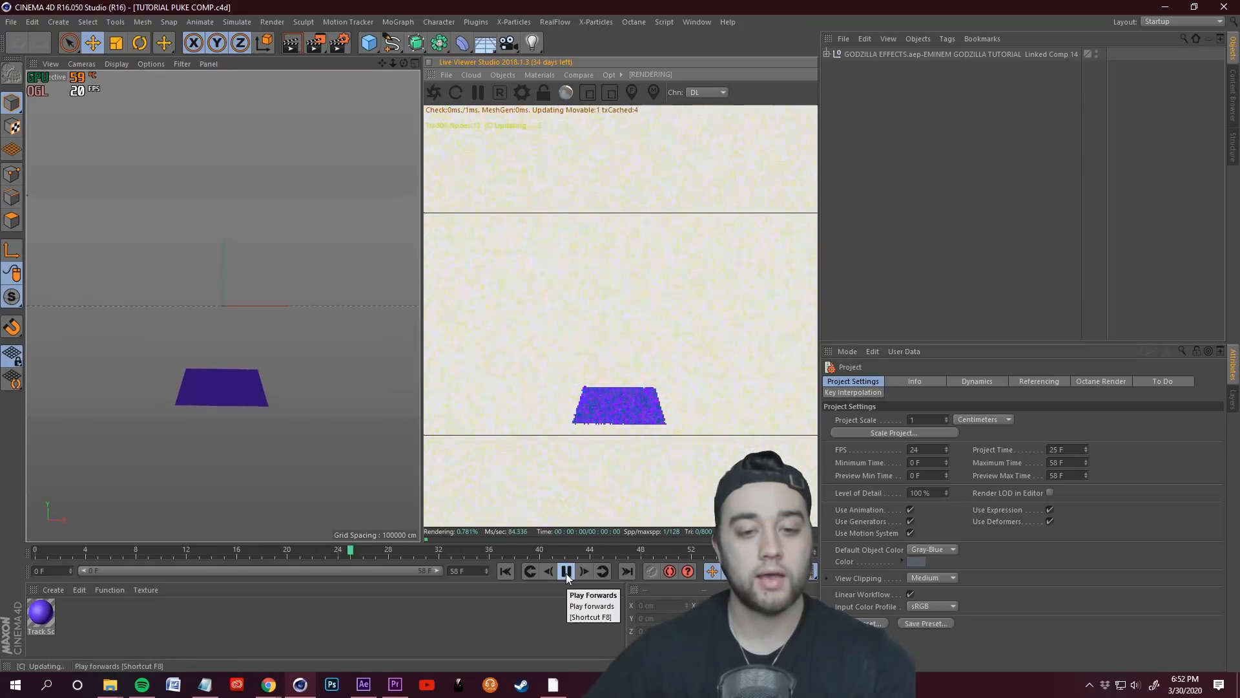
click(566, 571)
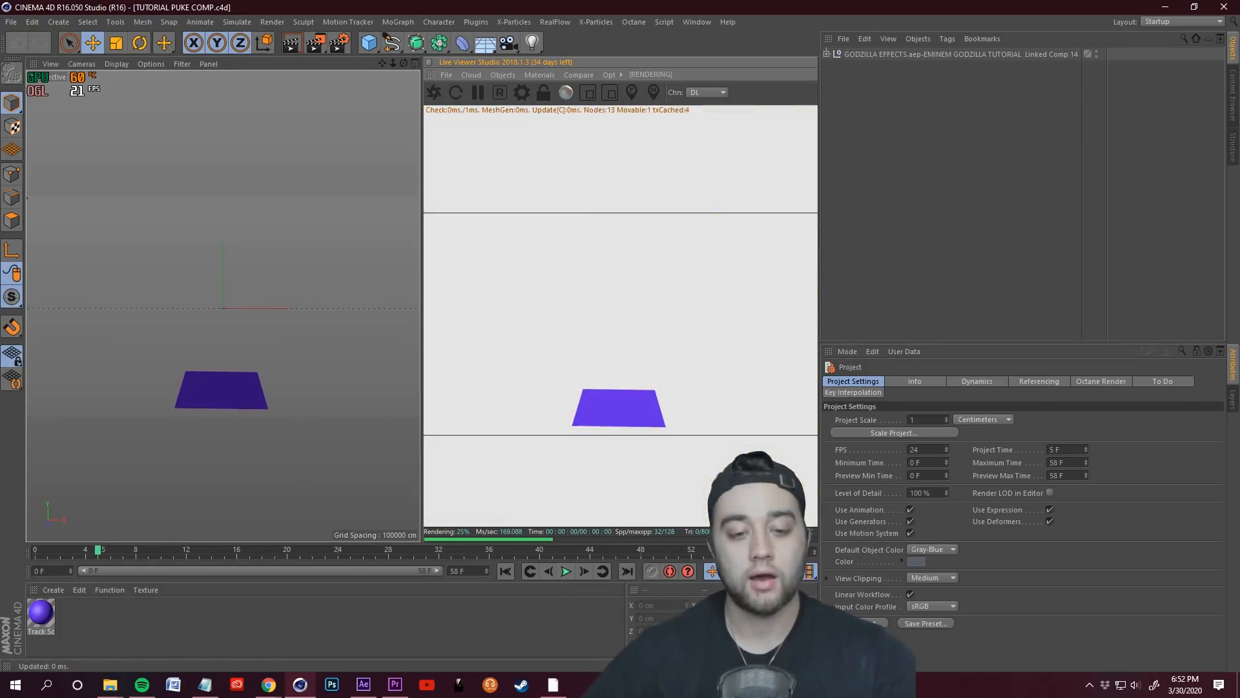
- Expand the imported tracker group, inspect the camera and solid from outside the camera view, and play the animation
click(827, 55)
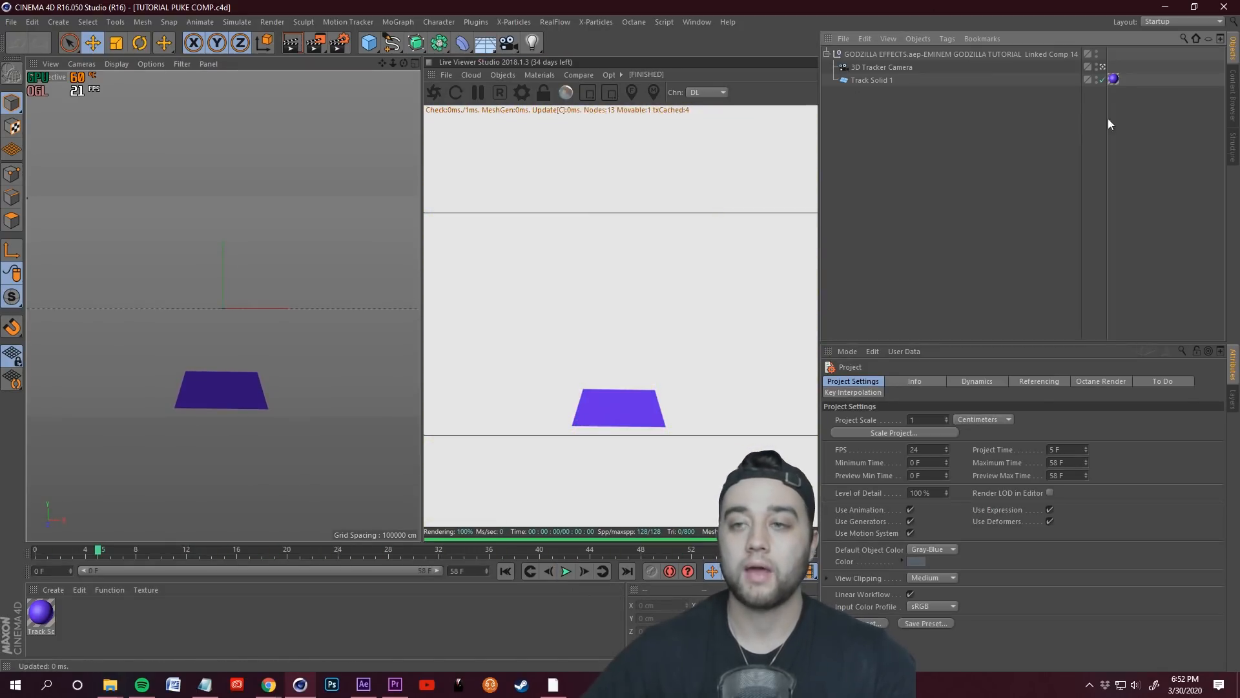
click(1103, 68)
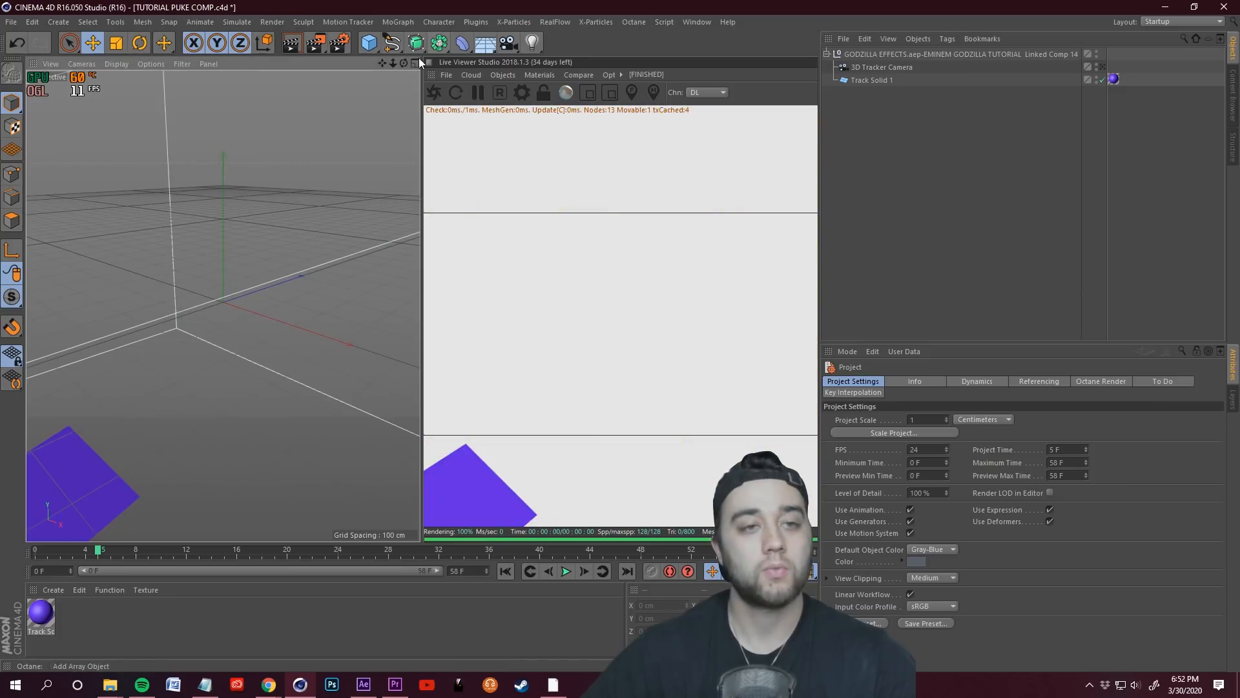
alt+drag(161, 246, 303, 200)
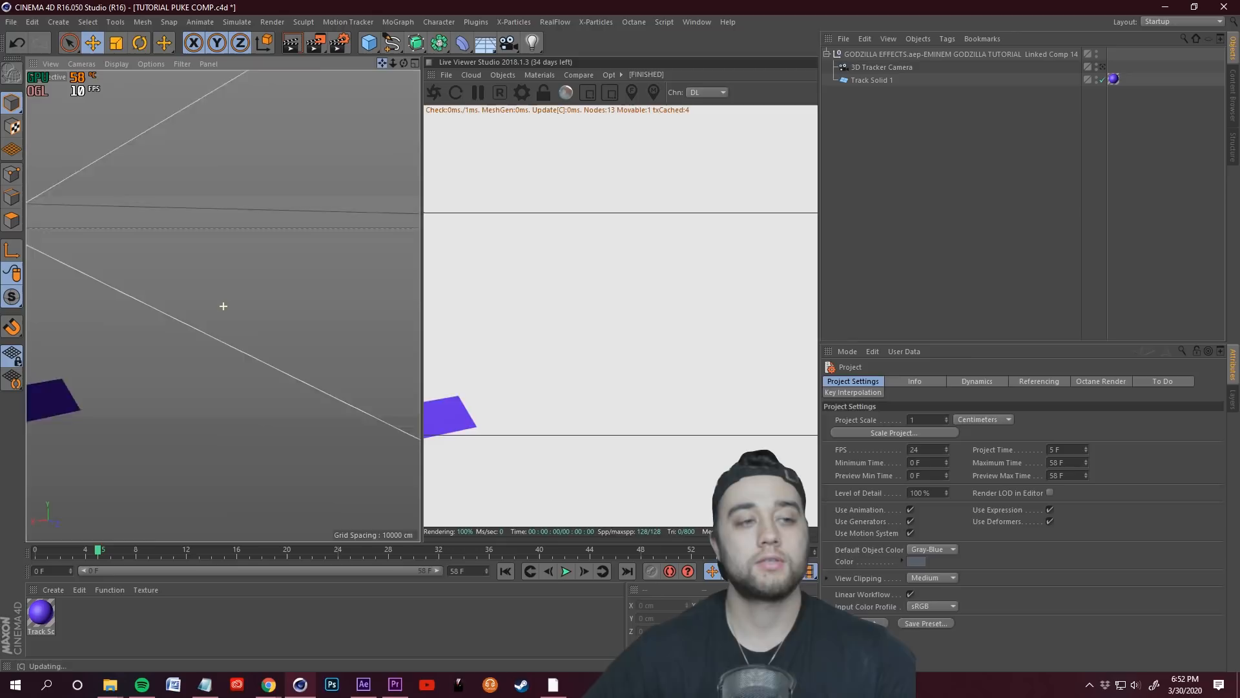
key(h)
alt+drag(221, 304, 366, 255)
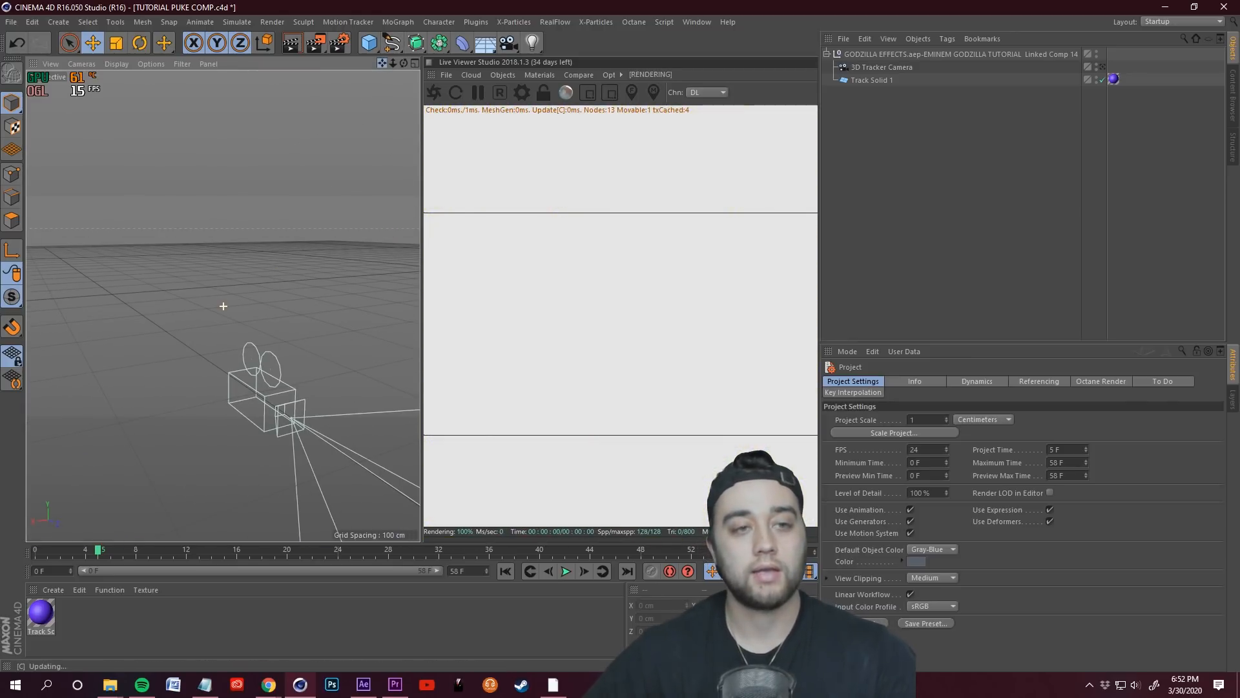
click(566, 571)
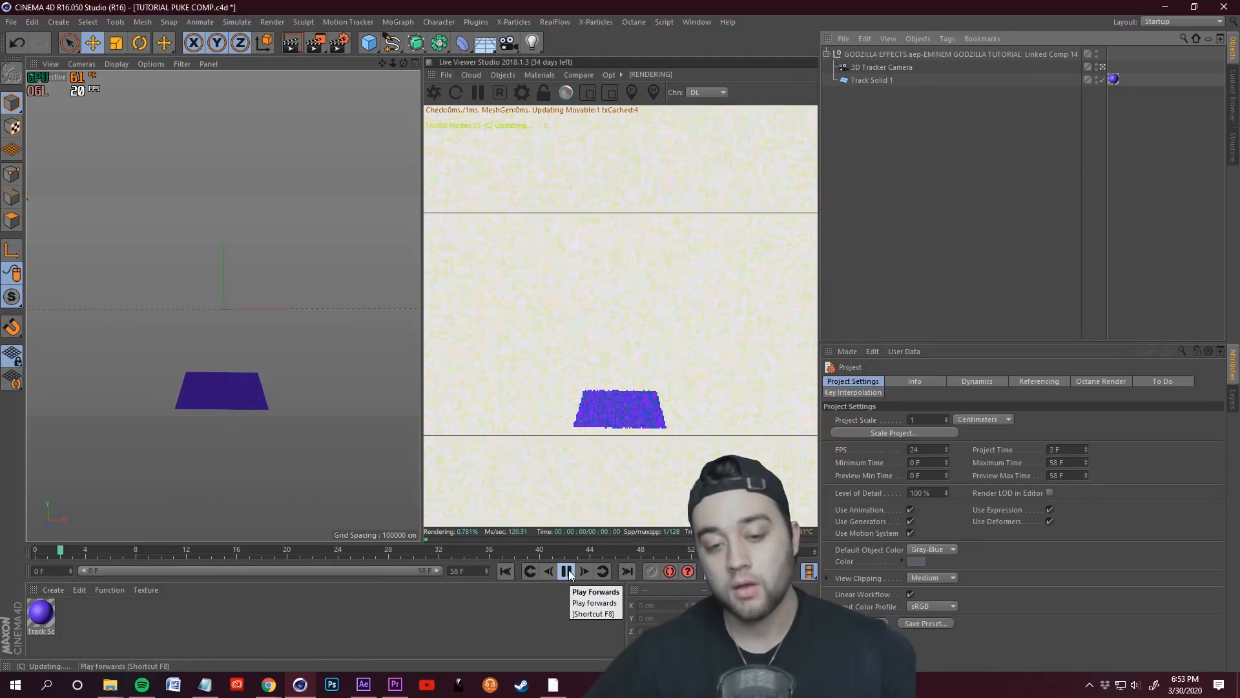
click(567, 571)
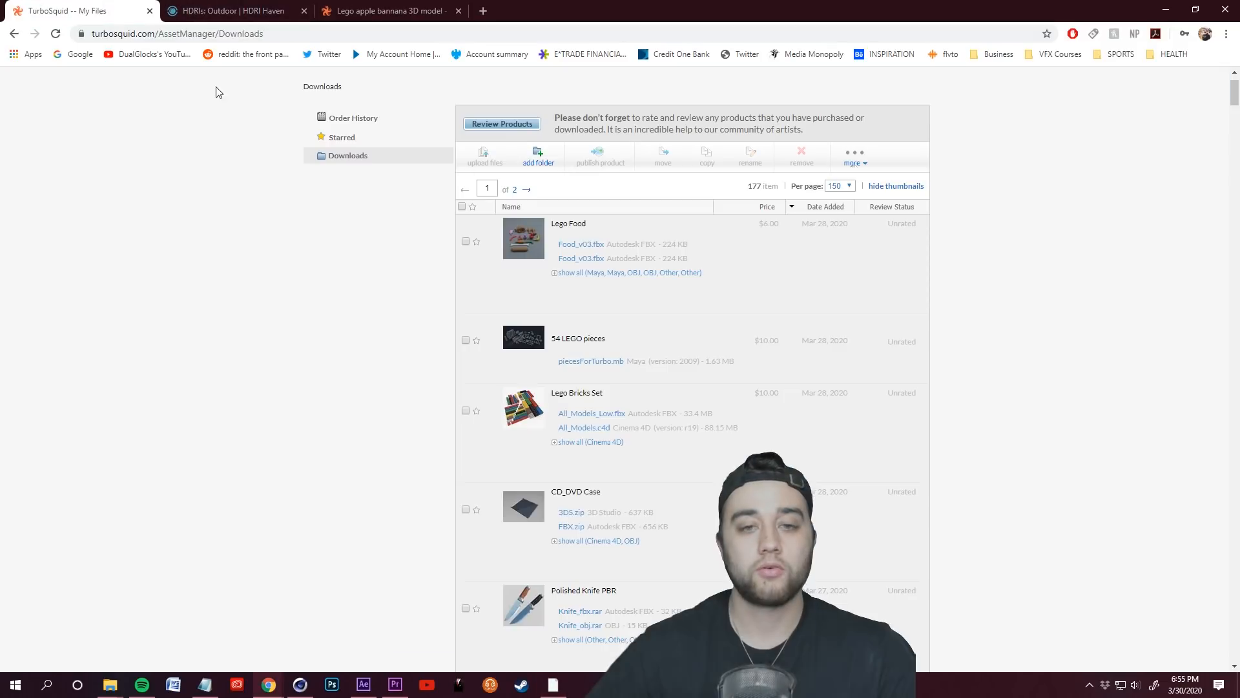
- In the browser, open the Lego Bricks Set product page from the TurboSquid downloads in a separate tab and view it
click(797, 272)
scroll(583, 492, down, 1)
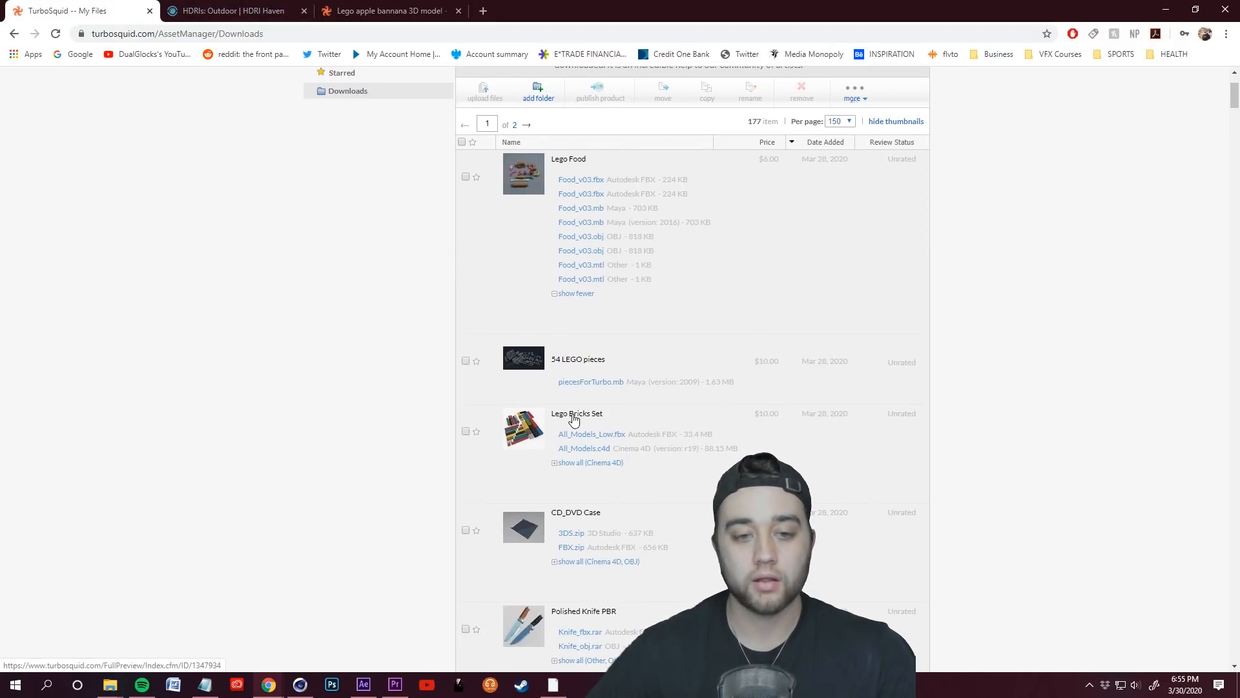
right_click(574, 419)
click(614, 425)
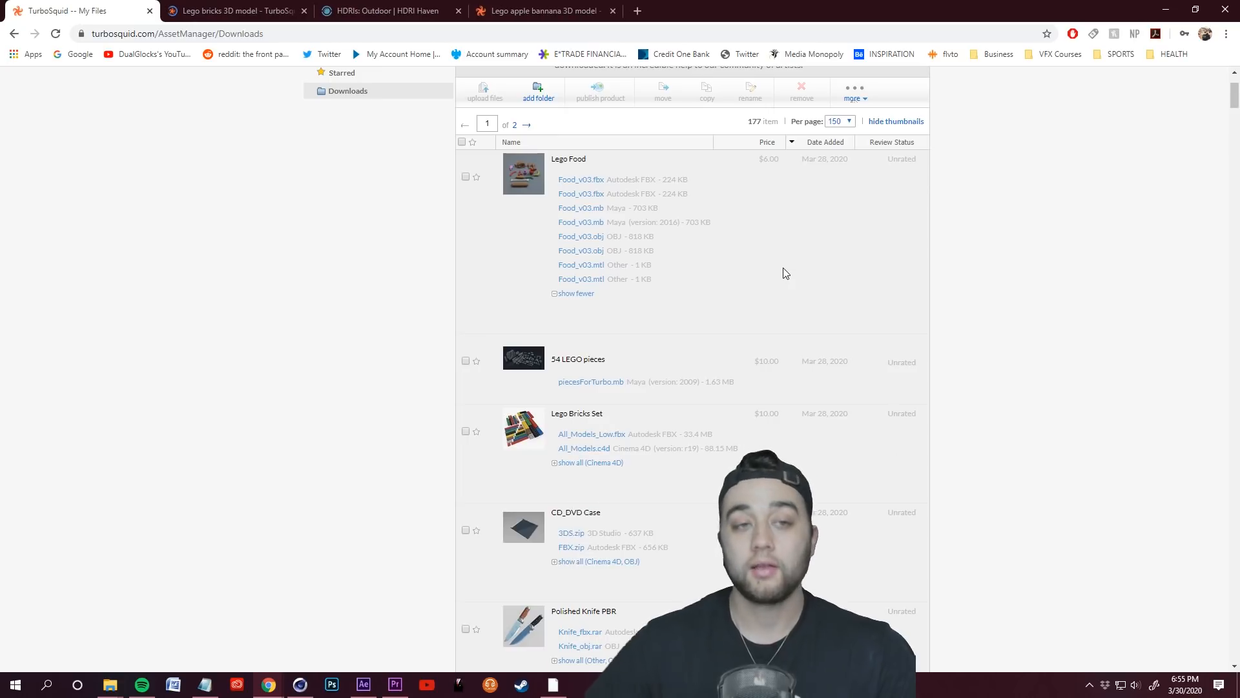
click(232, 11)
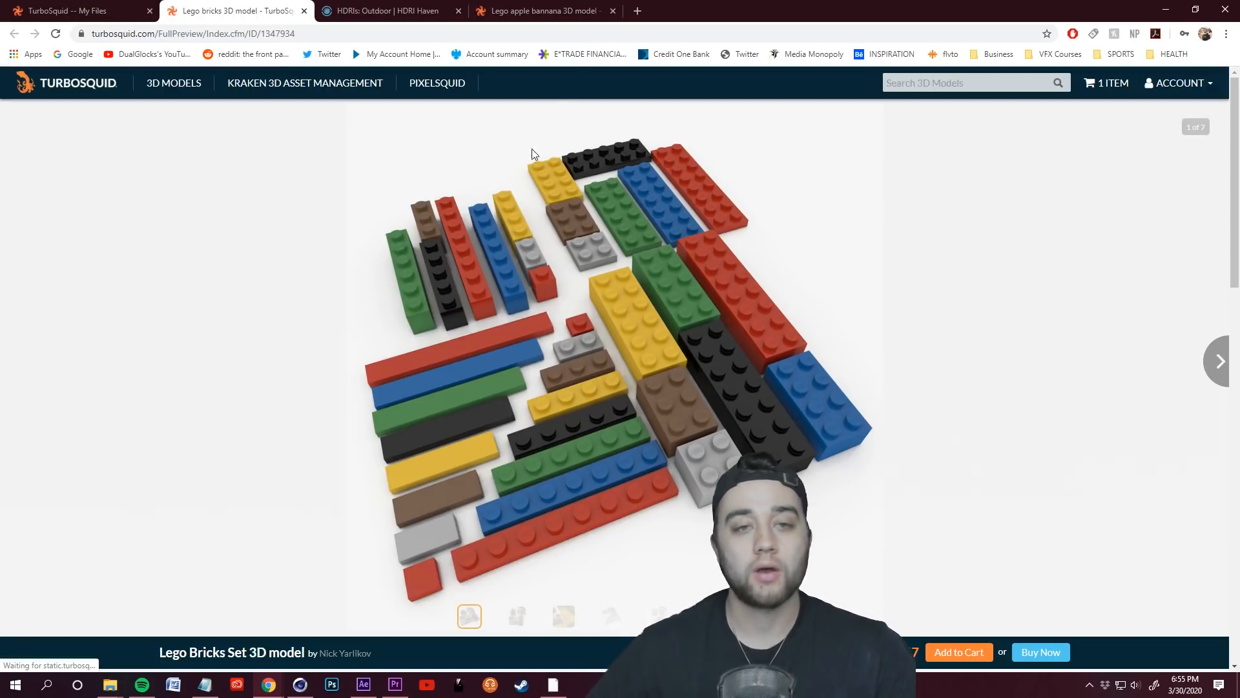
- Browse the preview images of the Lego Food 3D model on its TurboSquid page
click(562, 8)
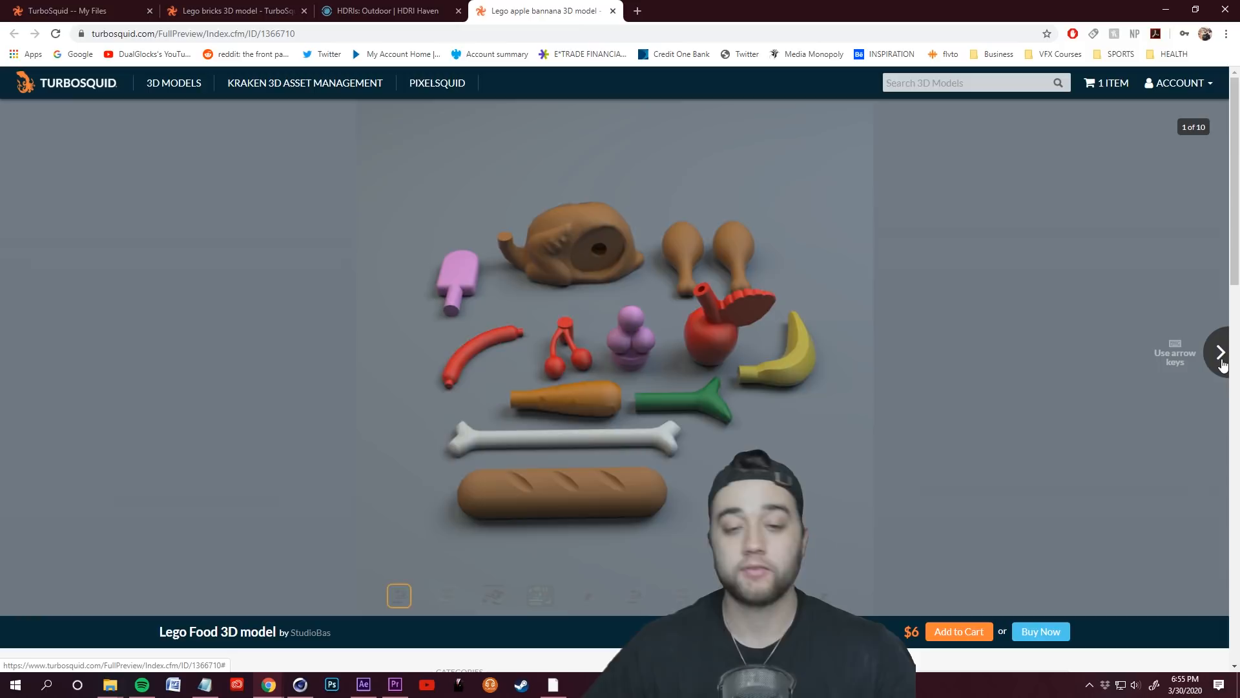
click(1221, 362)
click(1222, 362)
click(1222, 362)
click(1222, 362)
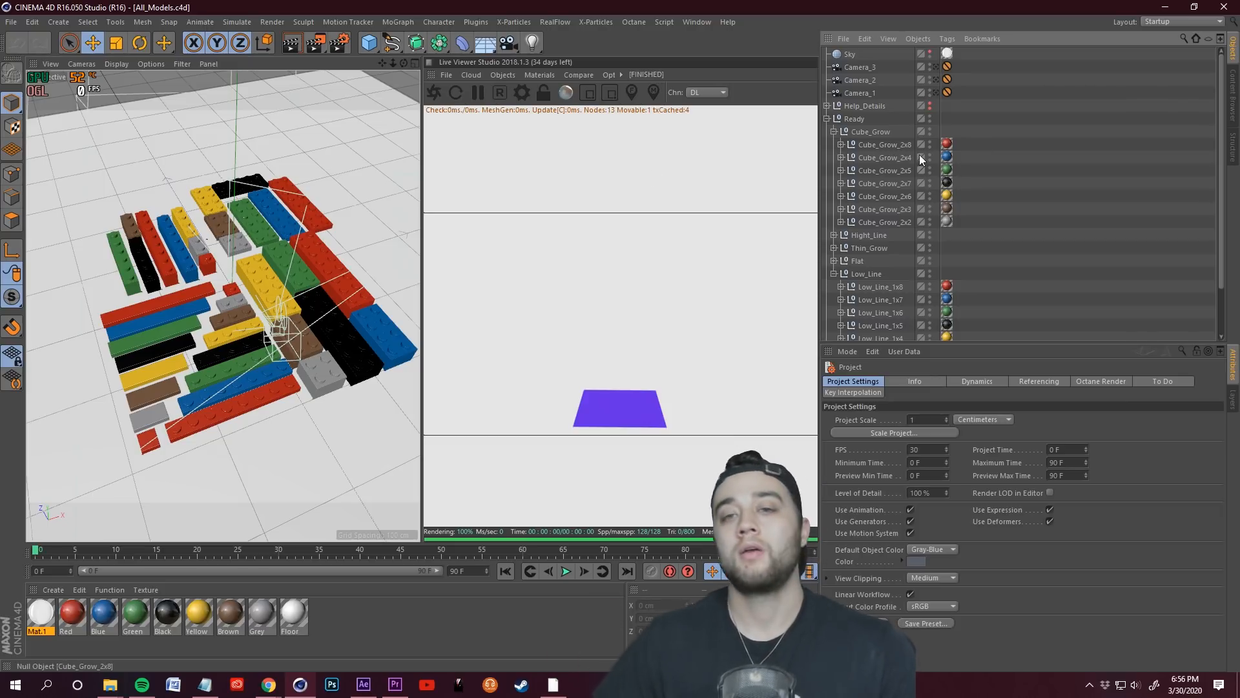
- In Cinema 4D's All_Models file, examine the Connect object and child meshes inside the Cube_Grow_2x4 brick
click(864, 157)
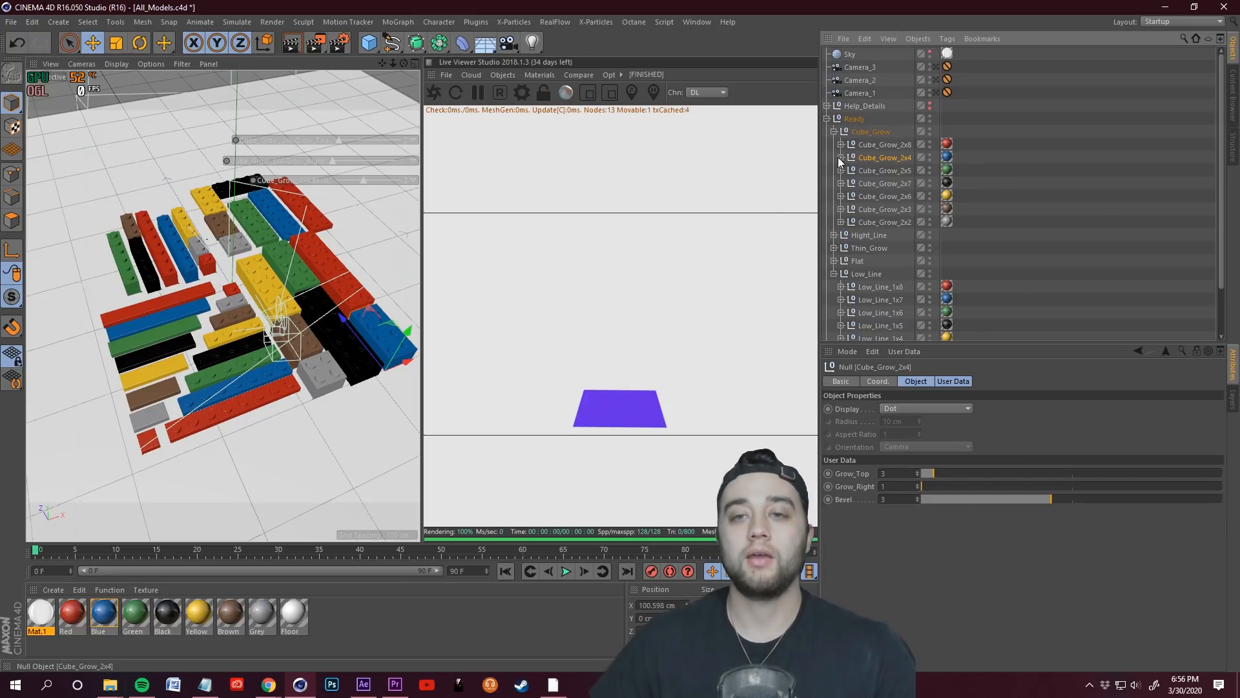
click(841, 157)
click(884, 206)
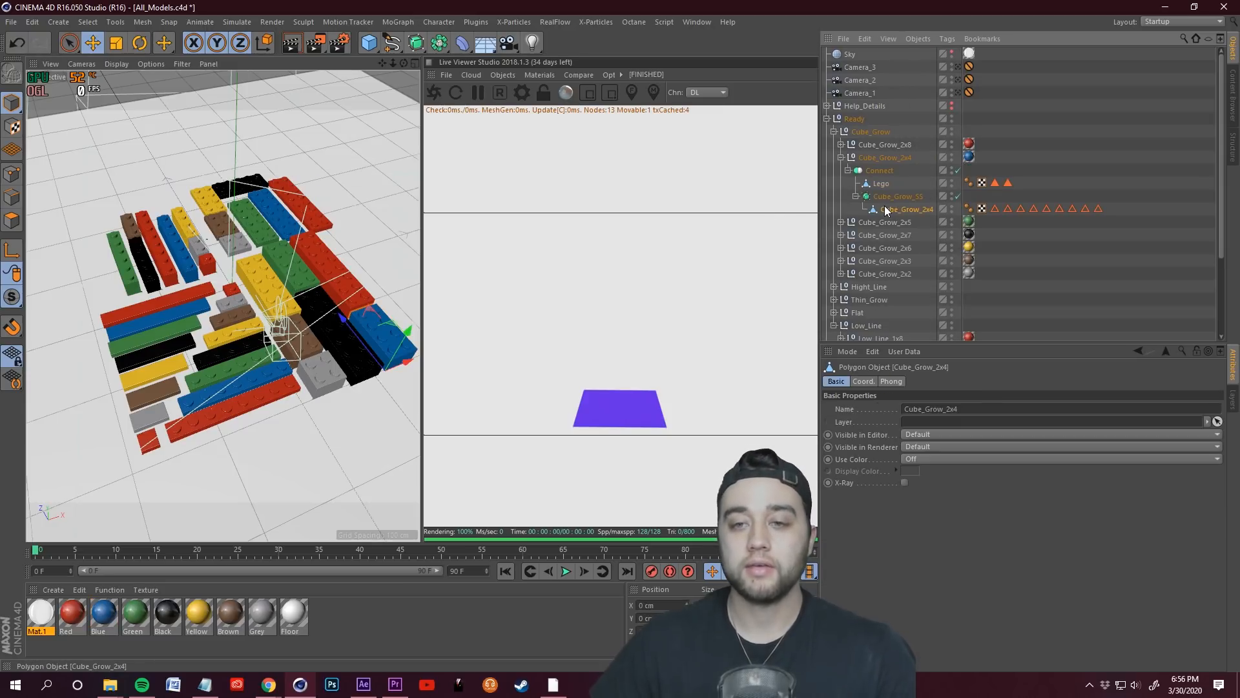
click(858, 172)
click(841, 157)
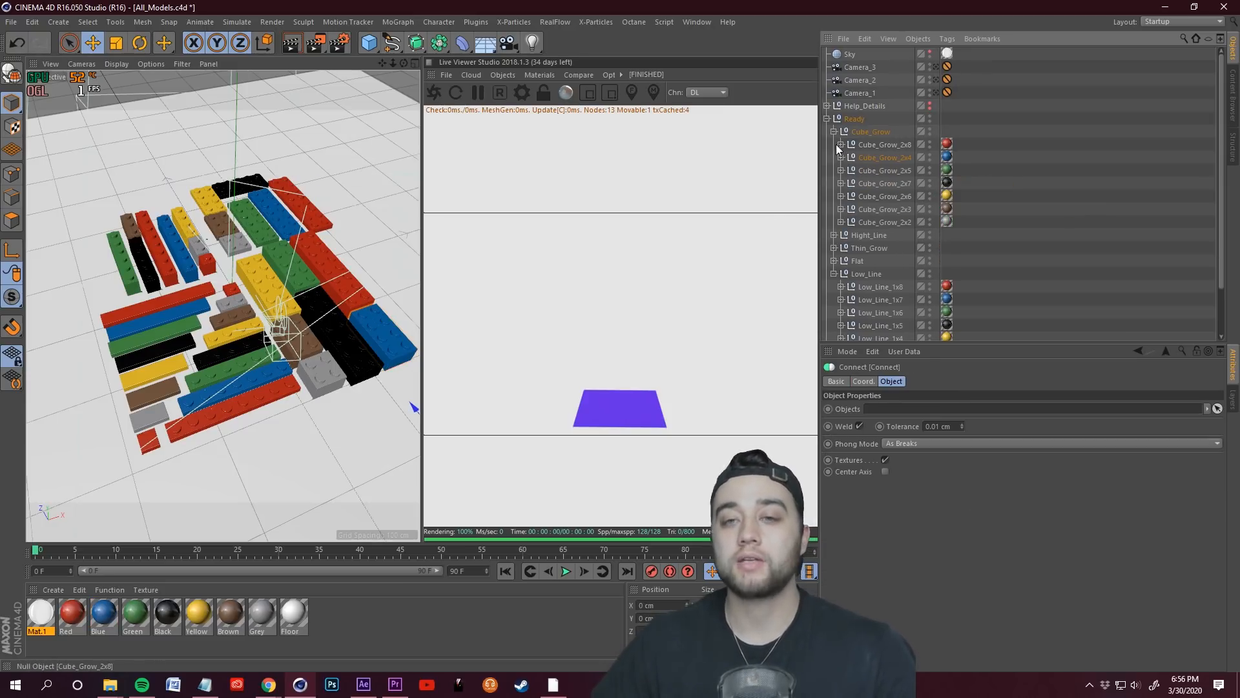
- Delete the Sky, the three cameras and the Help_Details null from the Lego bricks scene
click(849, 54)
shift+click(877, 95)
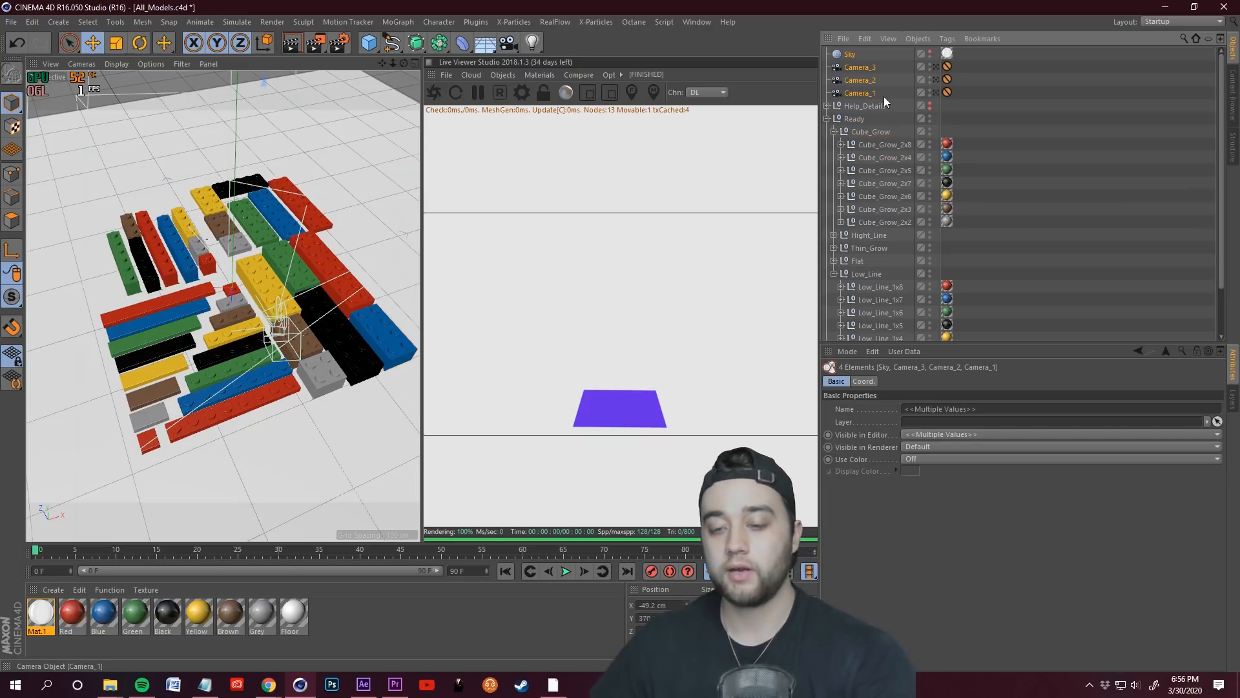
key(Delete)
click(867, 56)
click(827, 53)
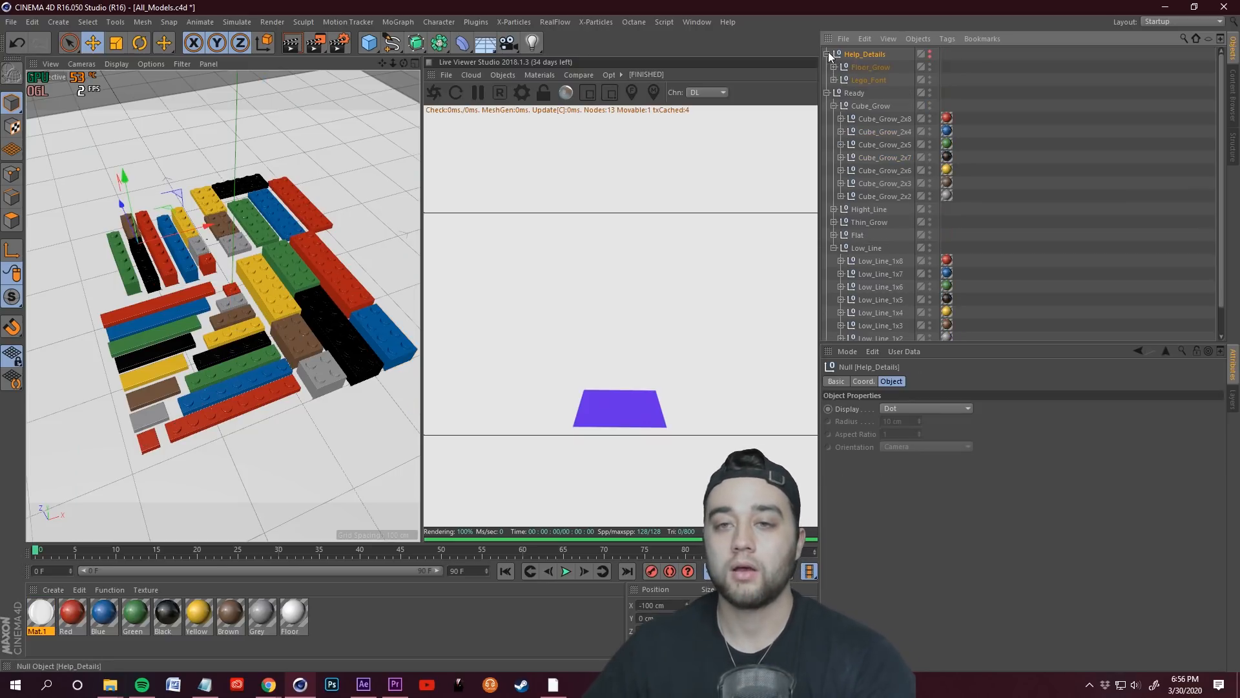
click(828, 55)
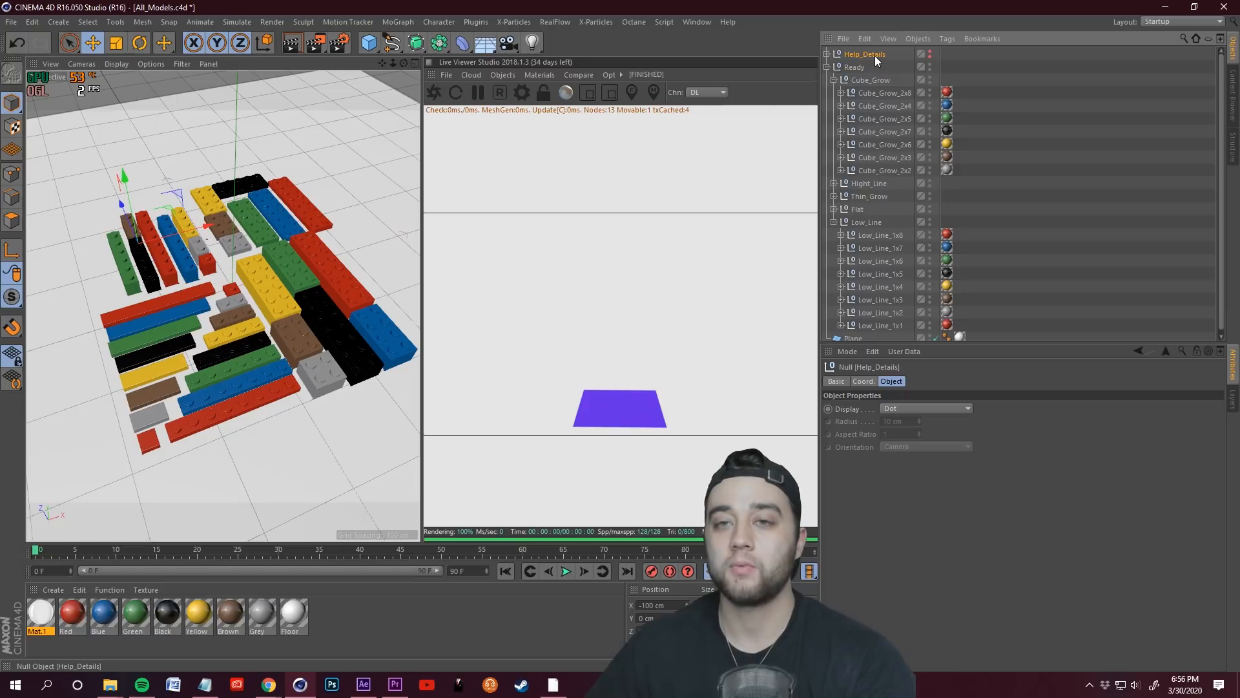
key(Delete)
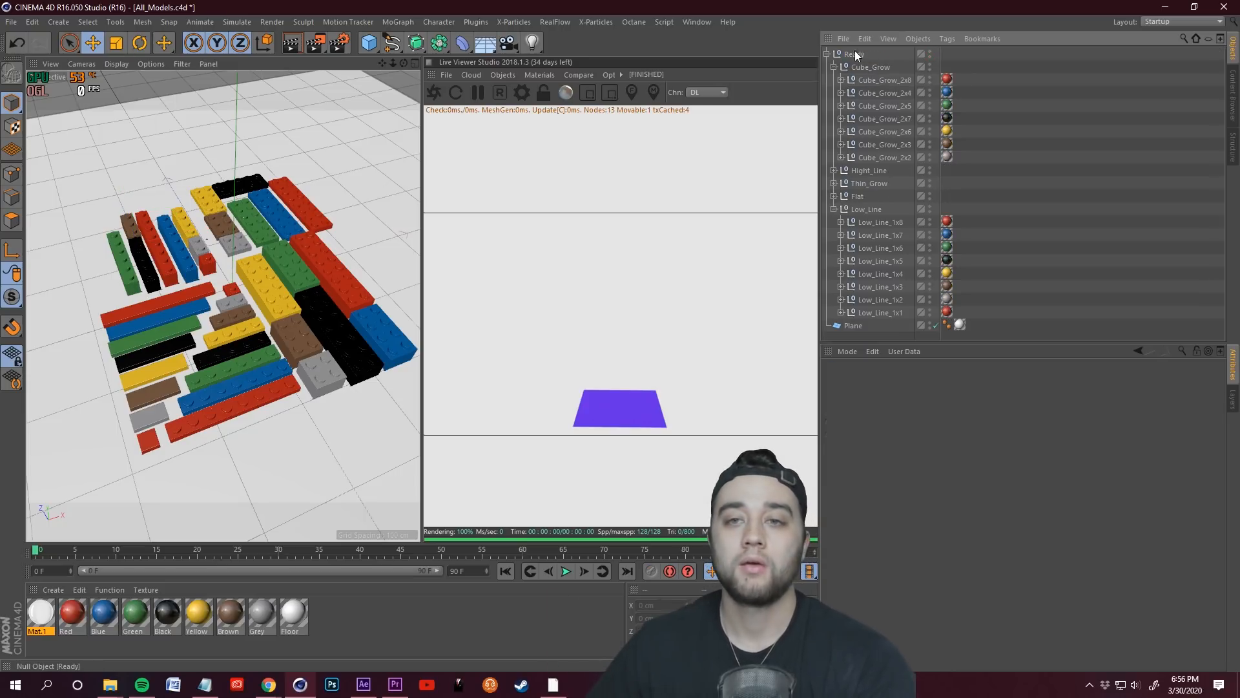
- Convert the Cube_Grow_2x8 Connect object with Current State to Object, take the mesh out of the hierarchy and move it away from the other bricks
click(873, 78)
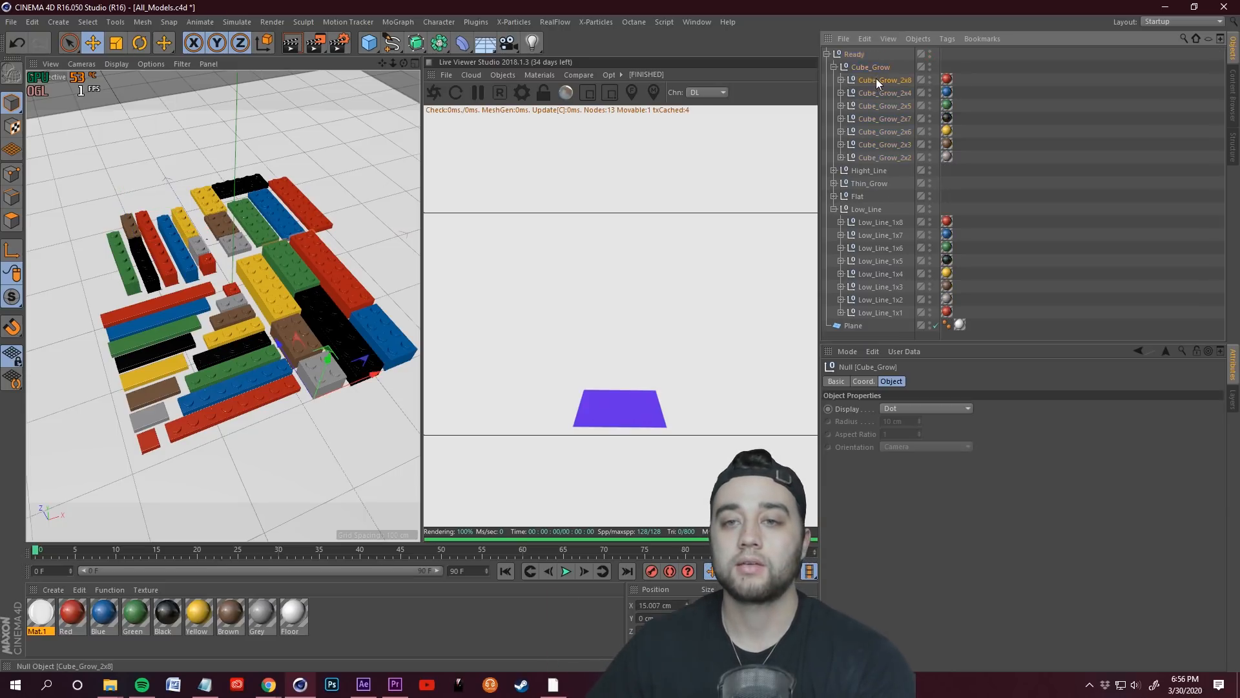
click(841, 80)
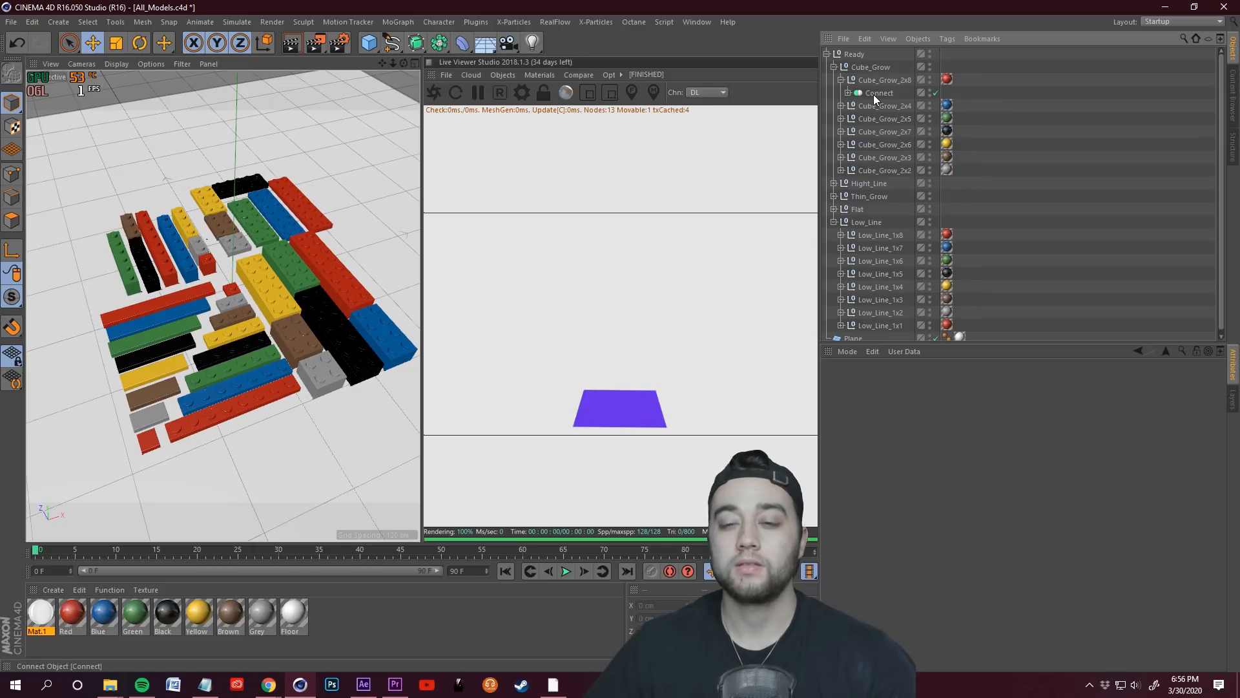
click(872, 93)
right_click(885, 95)
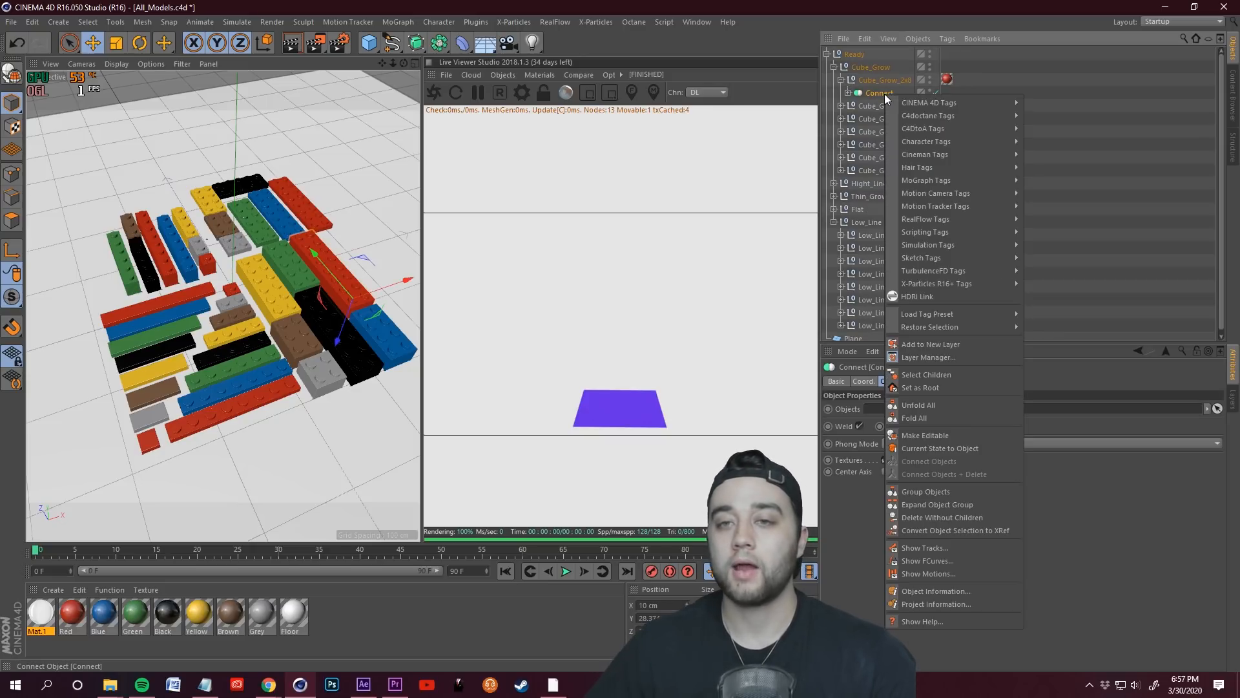
click(940, 448)
drag(880, 104, 850, 52)
drag(349, 292, 356, 141)
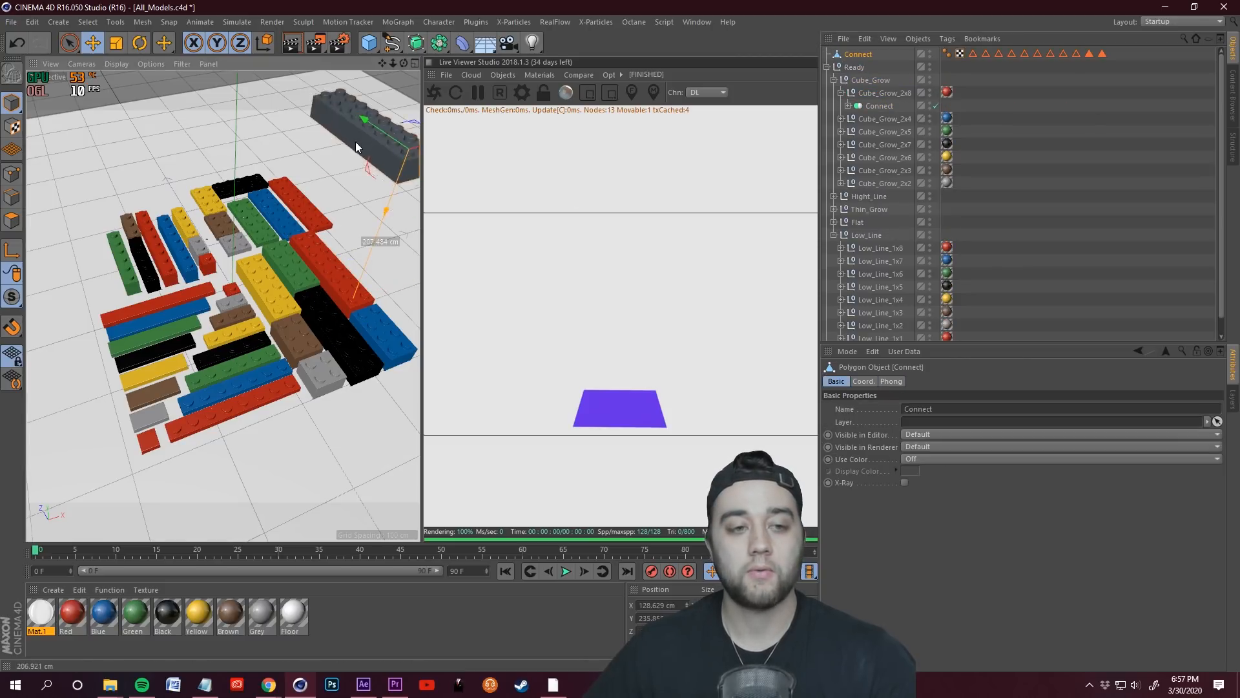
- Apply the Red material to one of the extracted bricks and move the blue brick about 137 cm to line it up with the others
click(898, 134)
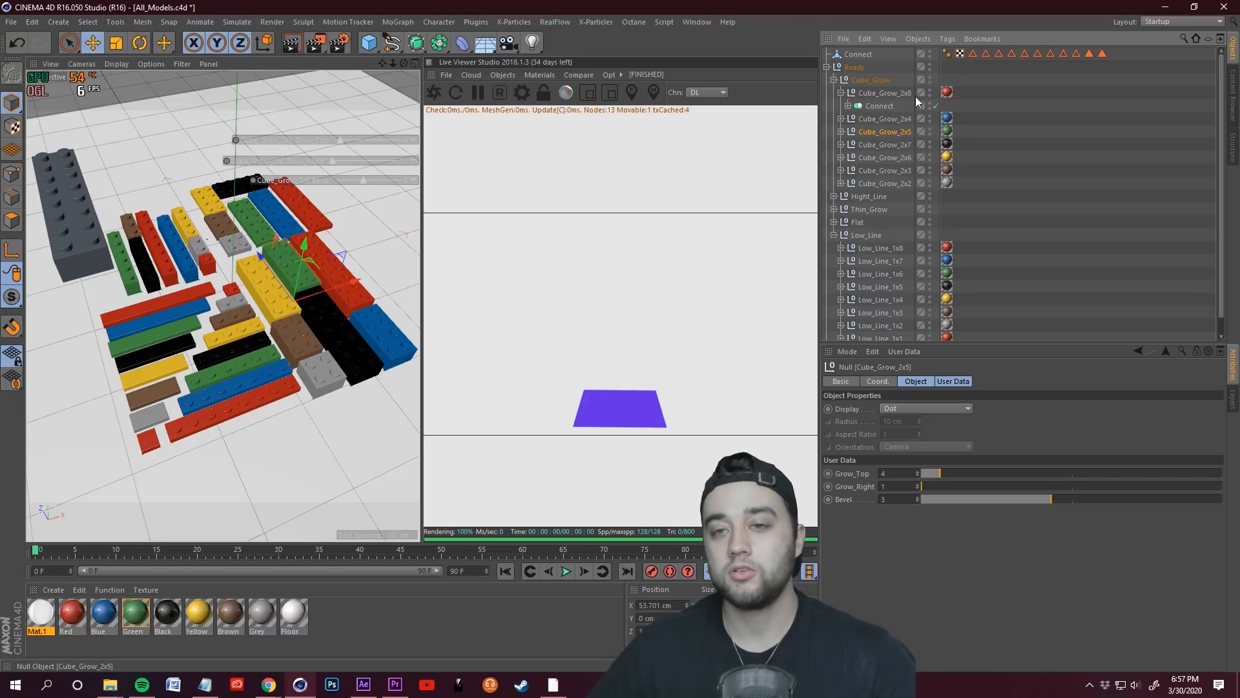
click(841, 145)
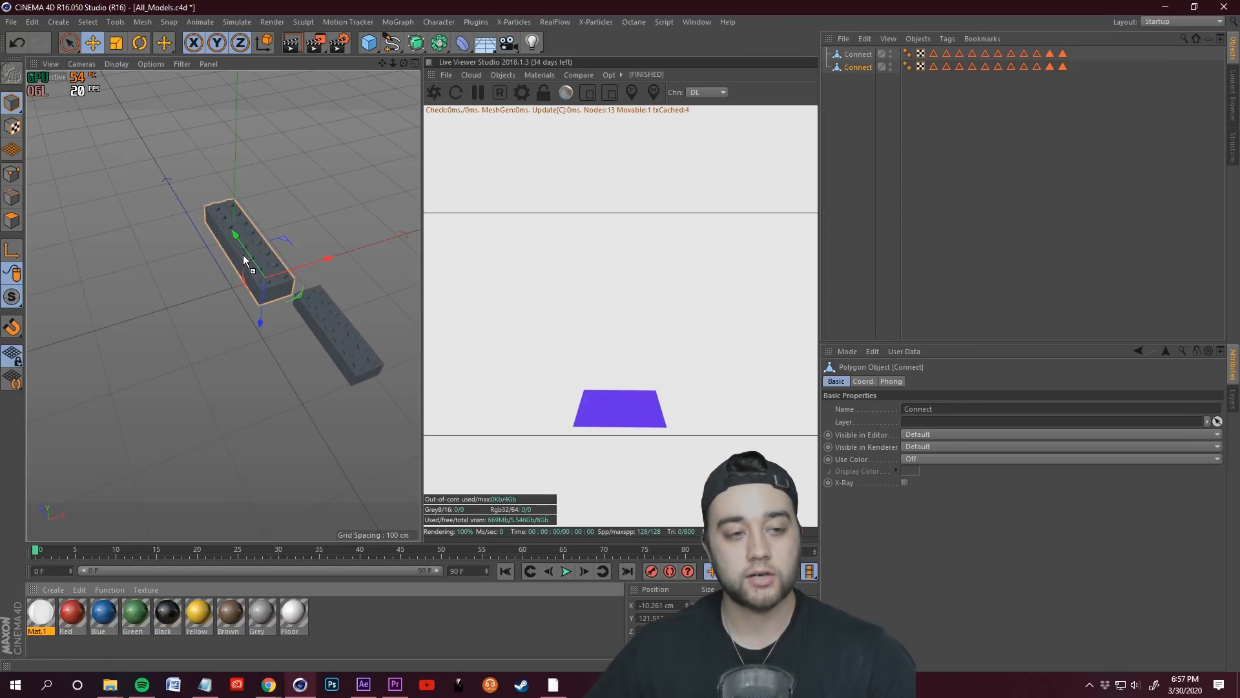
drag(72, 614, 249, 252)
drag(377, 321, 351, 192)
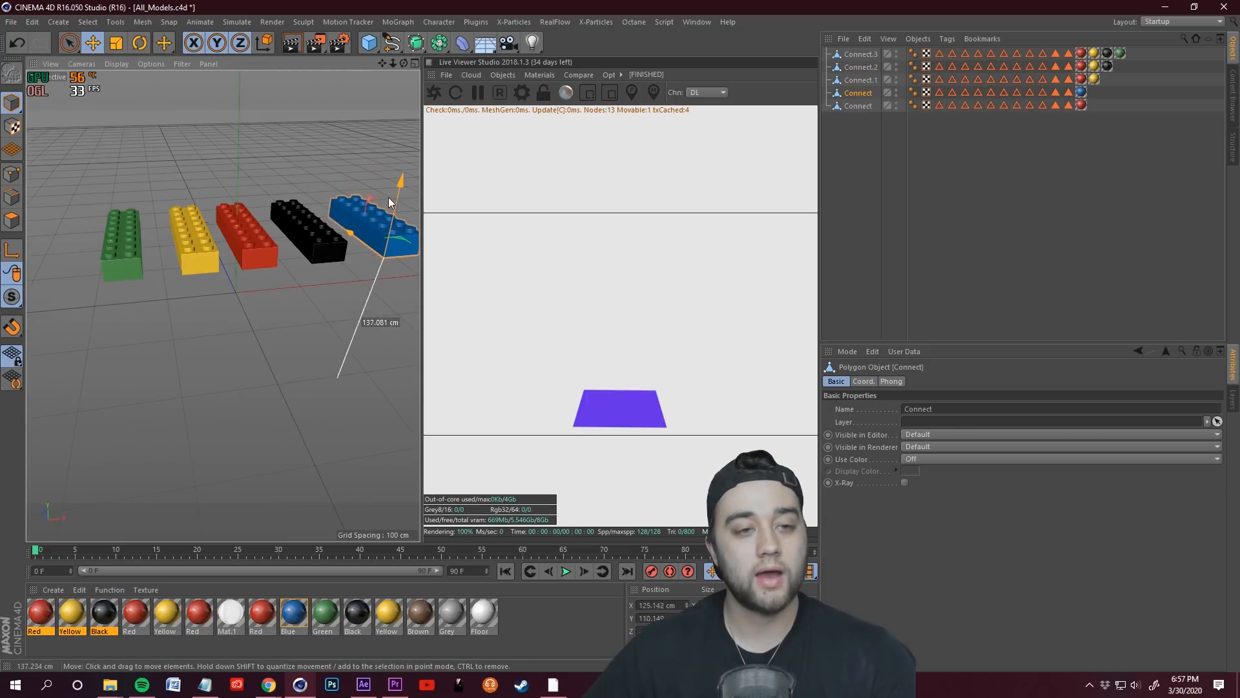
- Examine the row of green, yellow, red, black and blue bricks from several angles and distances
alt+drag(389, 196, 304, 155)
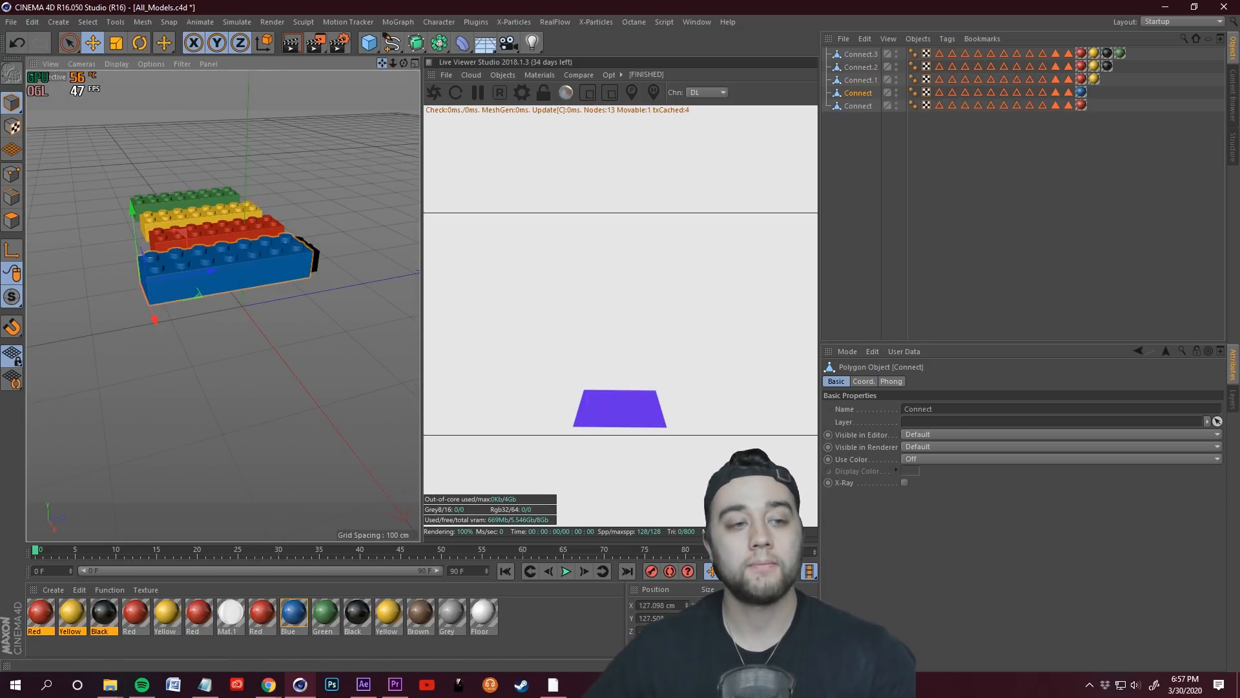
alt+middle_drag(197, 261, 223, 306)
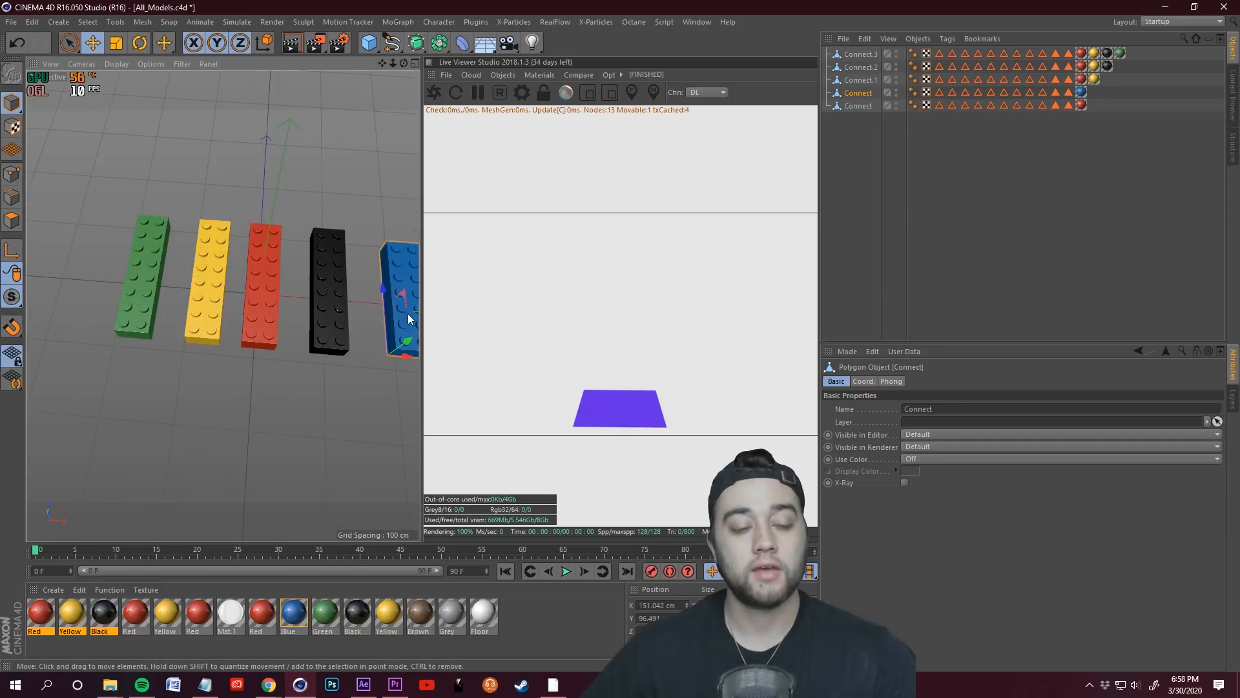
alt+drag(409, 312, 312, 232)
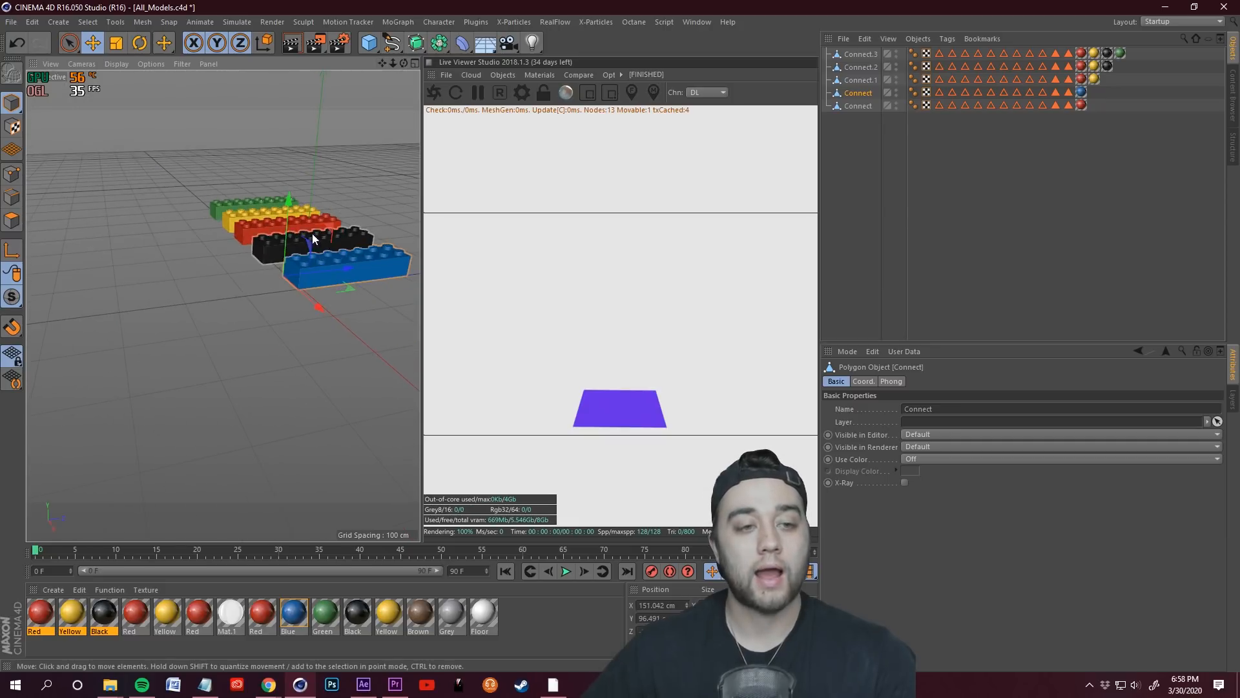
alt+drag(331, 188, 265, 254)
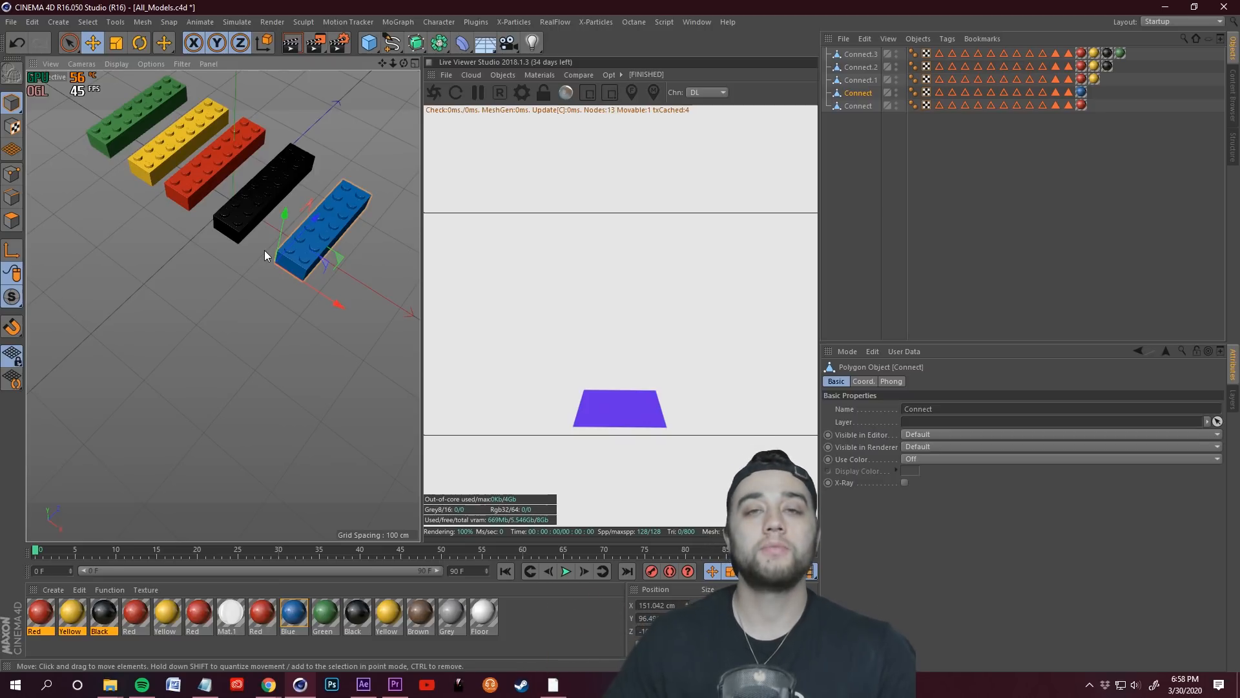
alt+drag(265, 250, 250, 188)
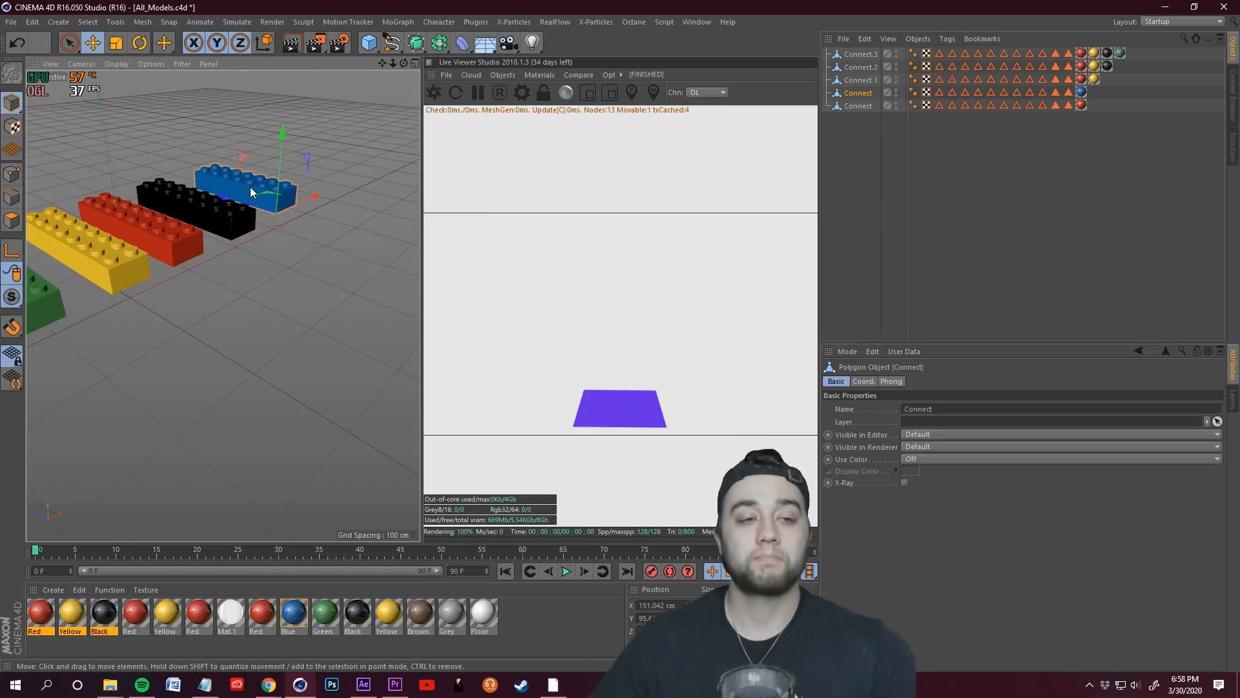
scroll(250, 188, down, 5)
scroll(243, 188, up, 3)
drag(382, 62, 399, 97)
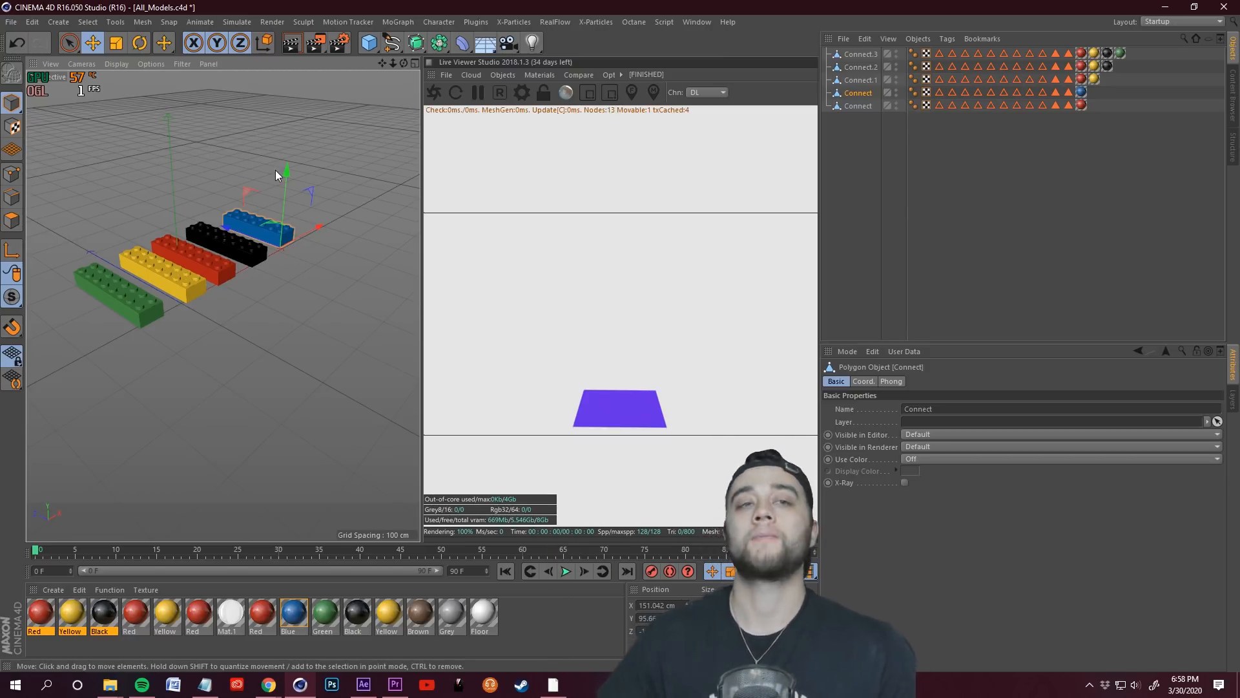
- Add a particle emitter and raise it about 250 cm so it sits above the row of bricks
click(237, 22)
mouse_move(250, 71)
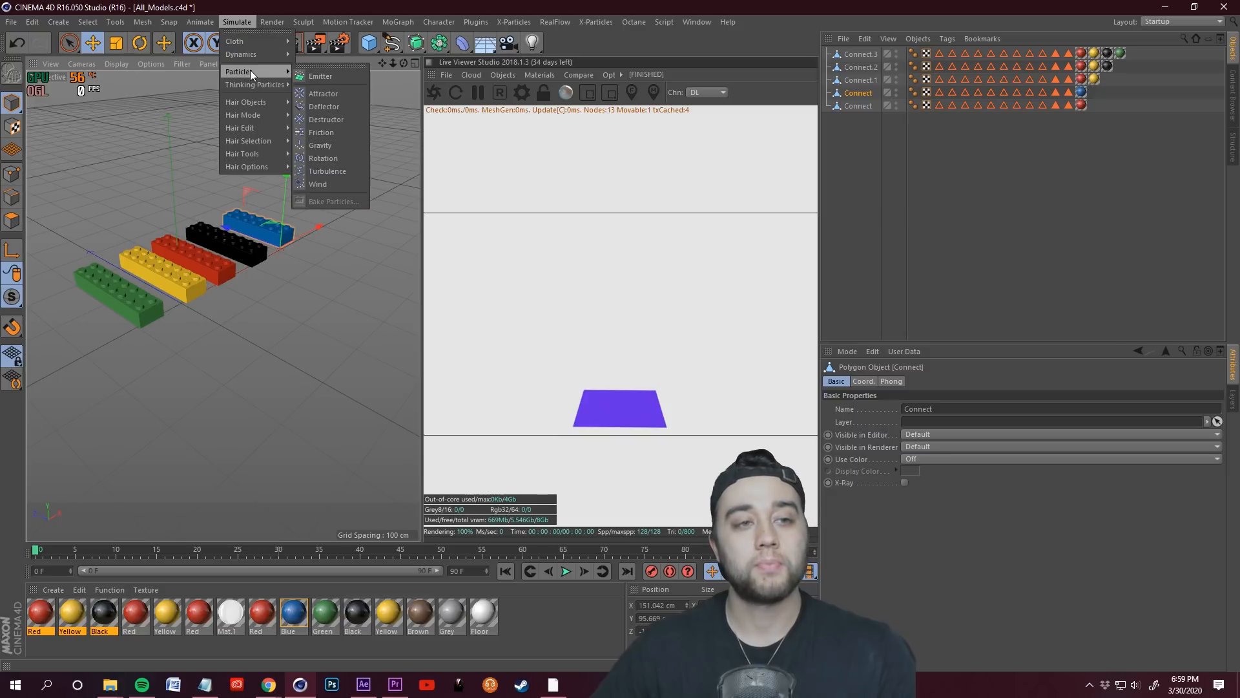
click(322, 79)
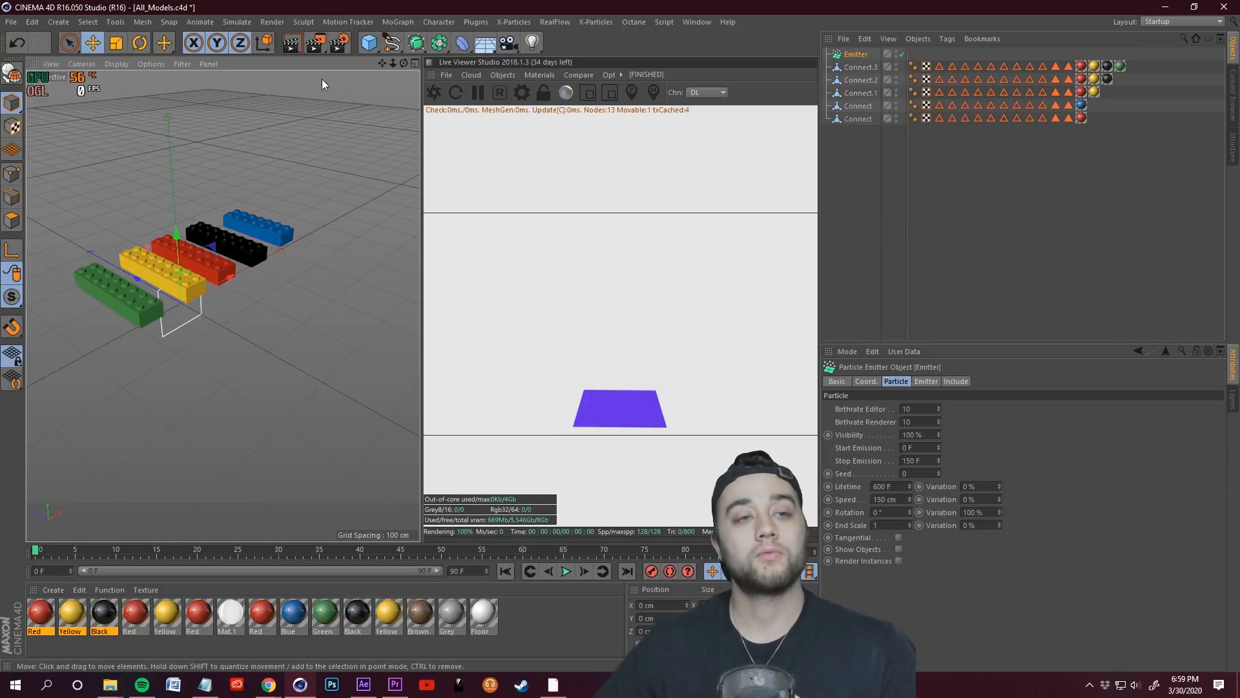
drag(172, 201, 173, 94)
drag(402, 63, 452, 71)
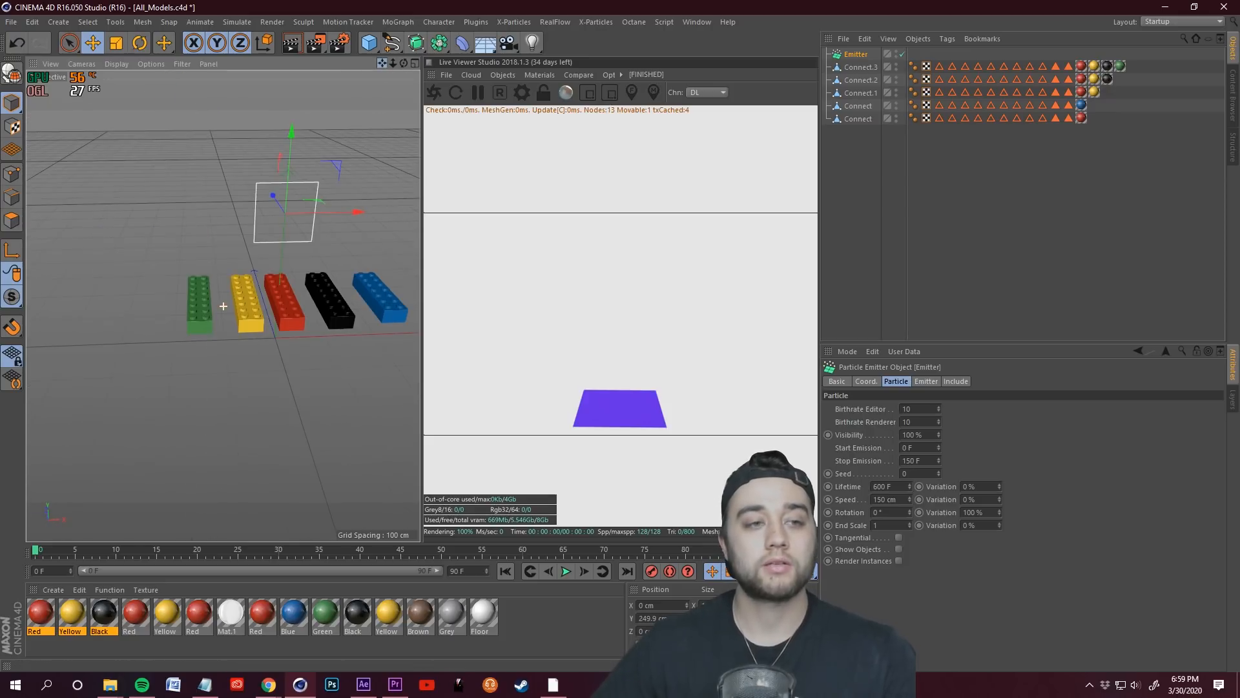
alt+drag(251, 227, 176, 319)
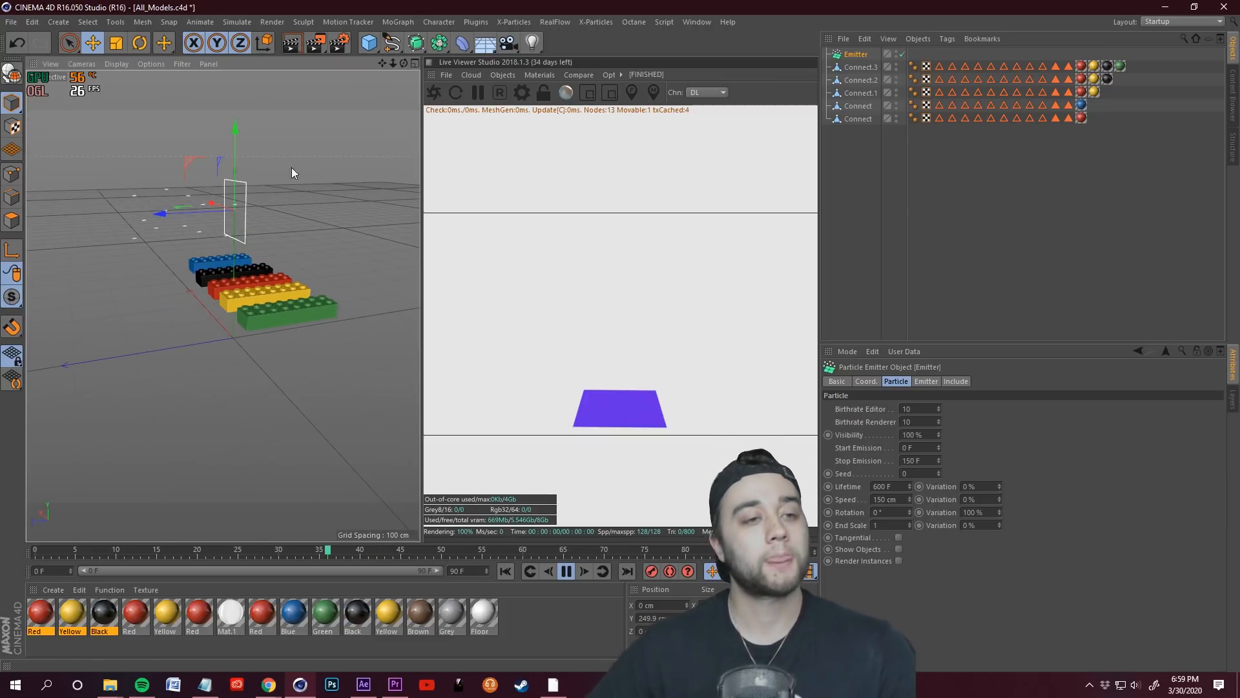
- Rotate the emitter so its particles fall toward the bricks and raise it to a height of about 421 cm
alt+drag(326, 180, 279, 182)
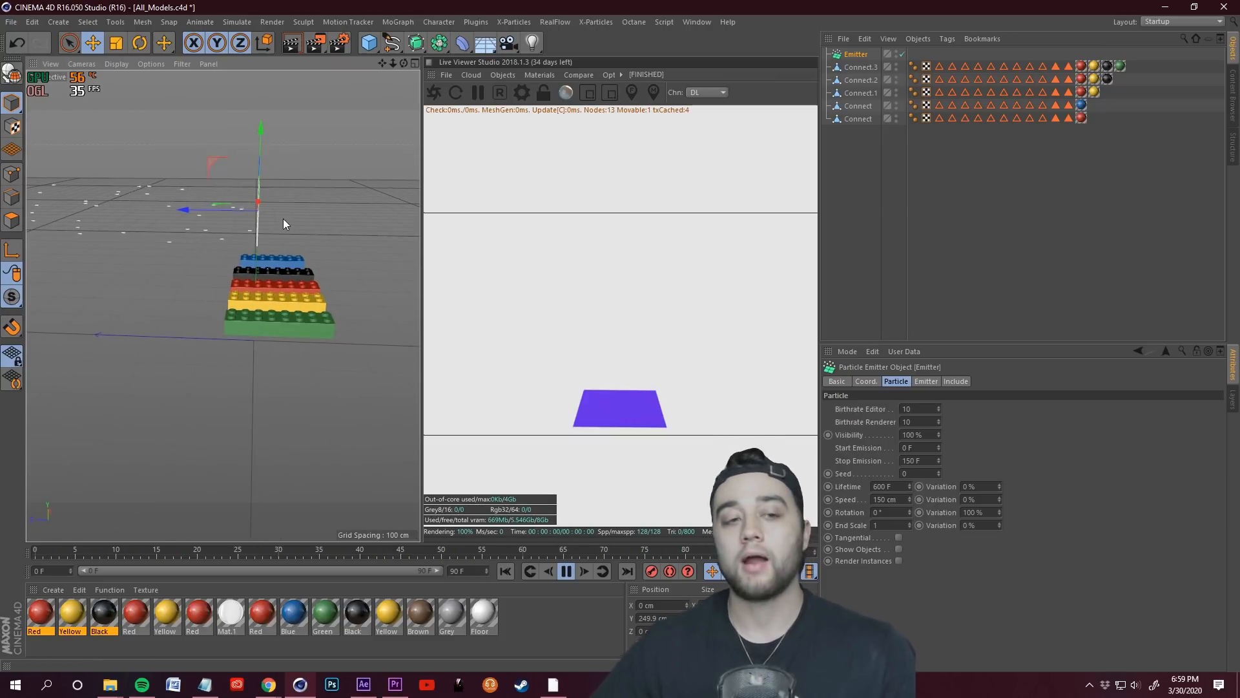
key(F8)
key(r)
mouse_move(259, 217)
mouse_down()
mouse_move(395, 211)
mouse_move(252, 204)
mouse_up()
click(93, 43)
drag(259, 138, 389, 125)
alt+middle_drag(389, 119, 371, 248)
click(140, 44)
alt+drag(155, 116, 126, 129)
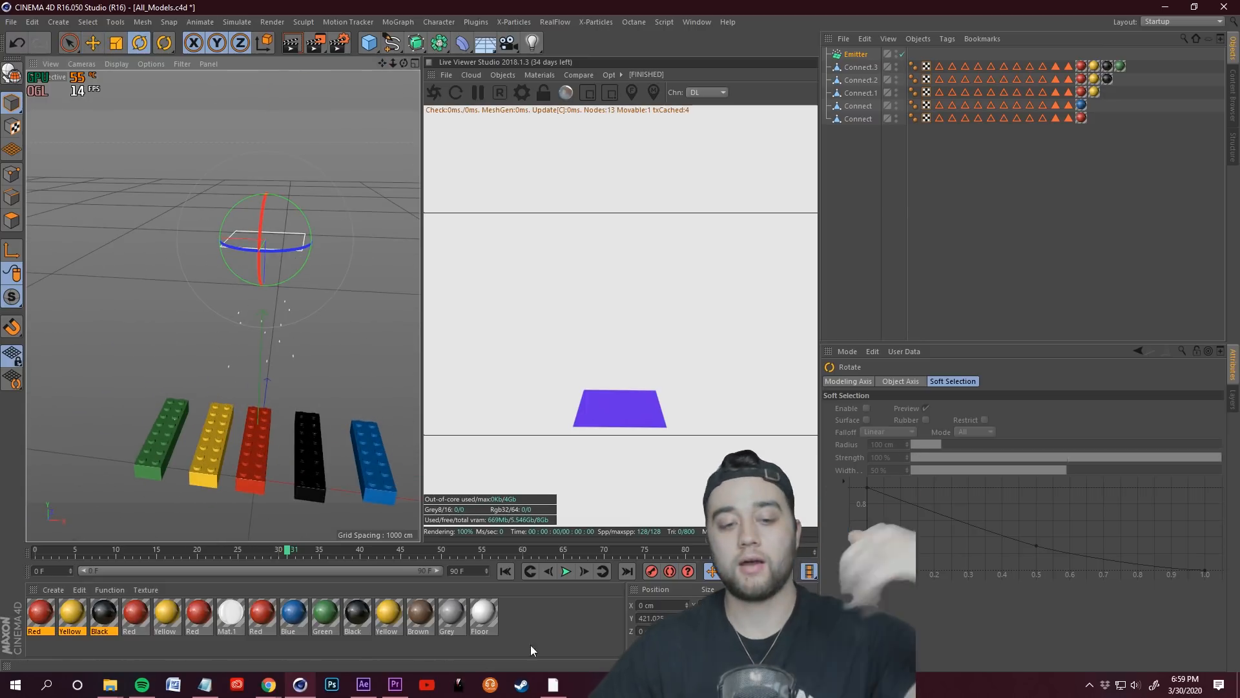
- Play the animation from the first frame and examine the direction of the falling particles
drag(287, 551, 2, 570)
click(566, 571)
alt+drag(457, 401, 398, 303)
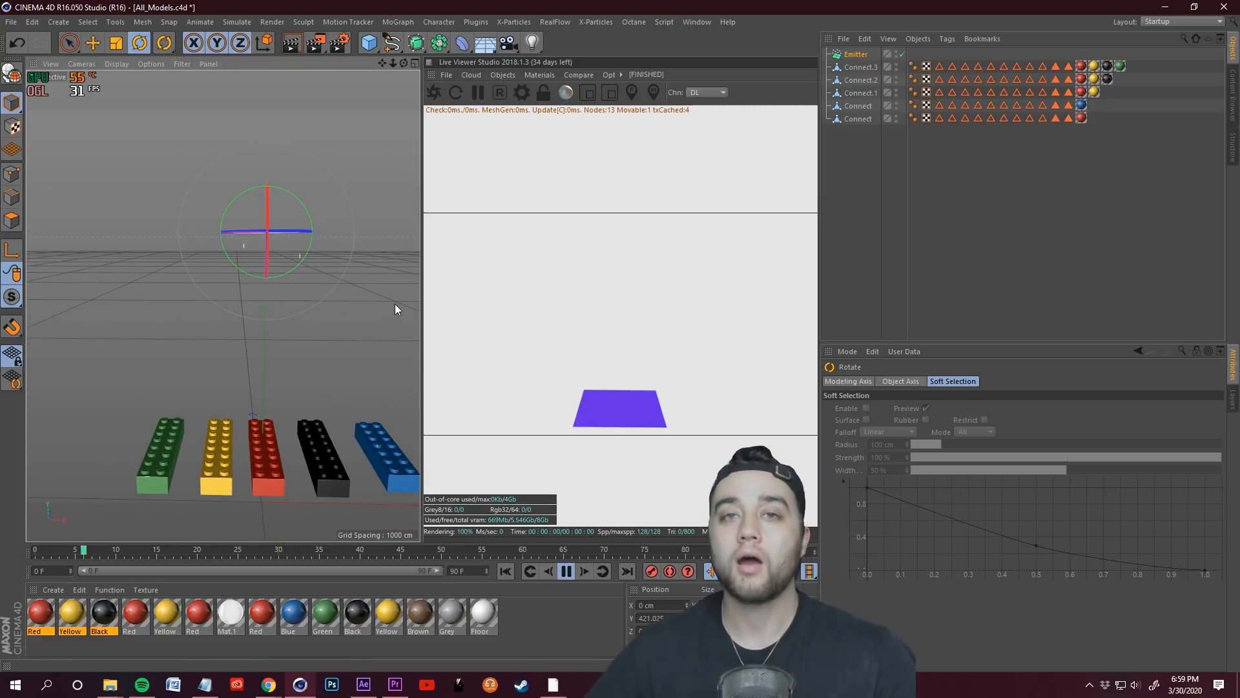
drag(380, 66, 357, 93)
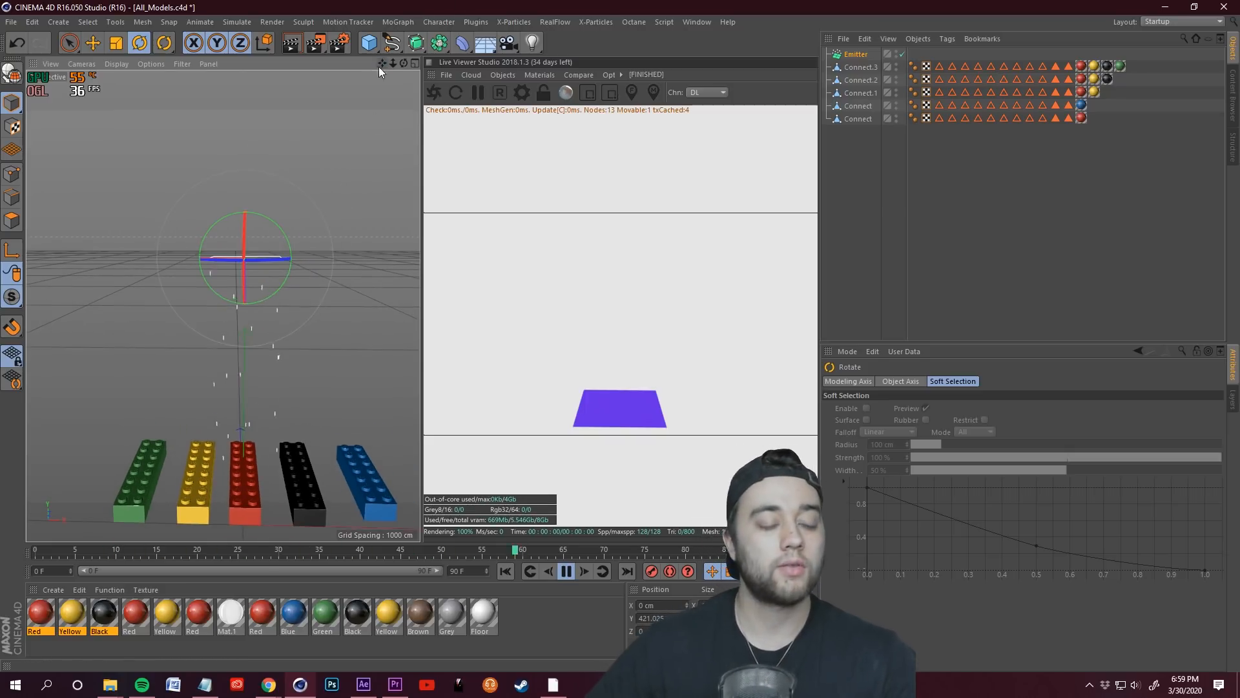
- Raise the emitter to a height of about 552 cm above the bricks and rewind the animation
click(17, 42)
key(e)
drag(246, 297, 247, 199)
click(566, 573)
drag(714, 552, 546, 552)
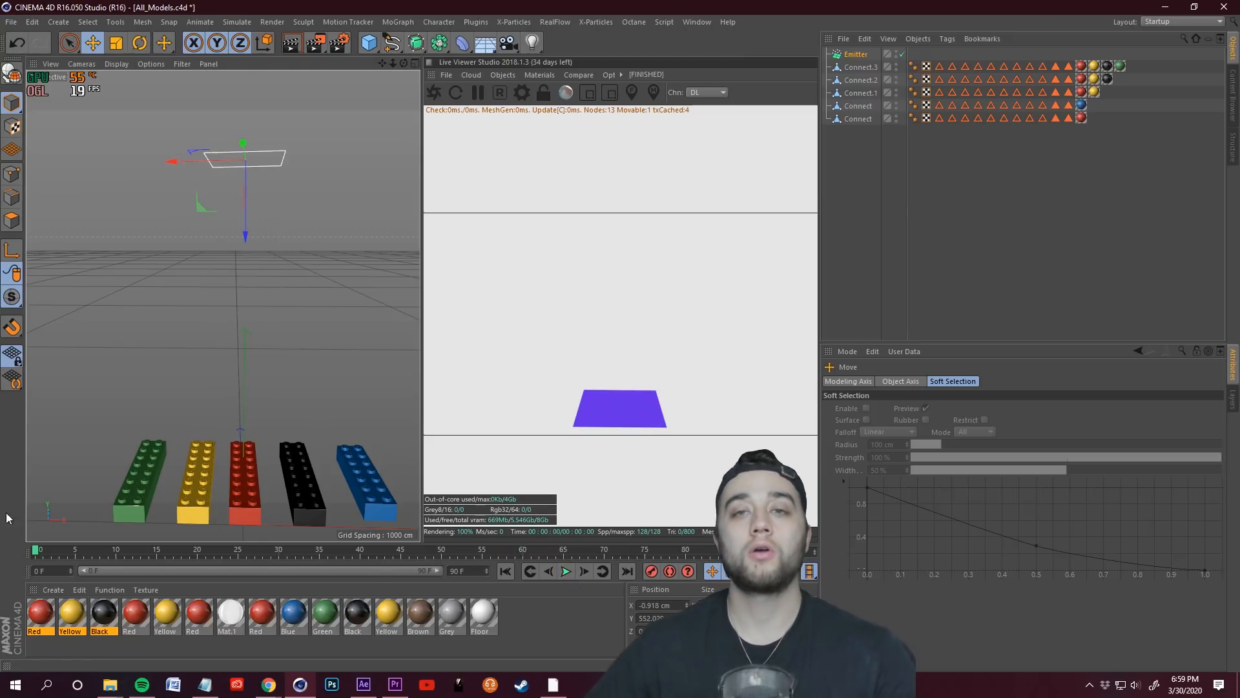
- Make all five Connect bricks children of the emitter and play the animation
click(850, 194)
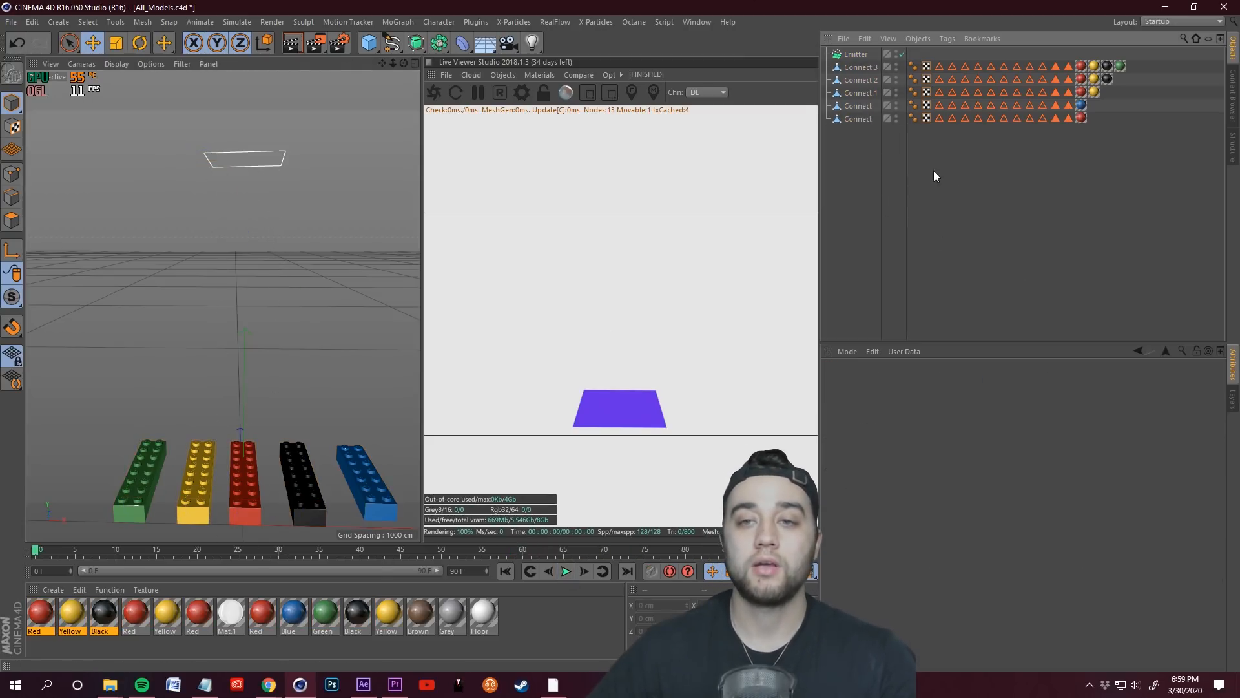
drag(1027, 235, 866, 59)
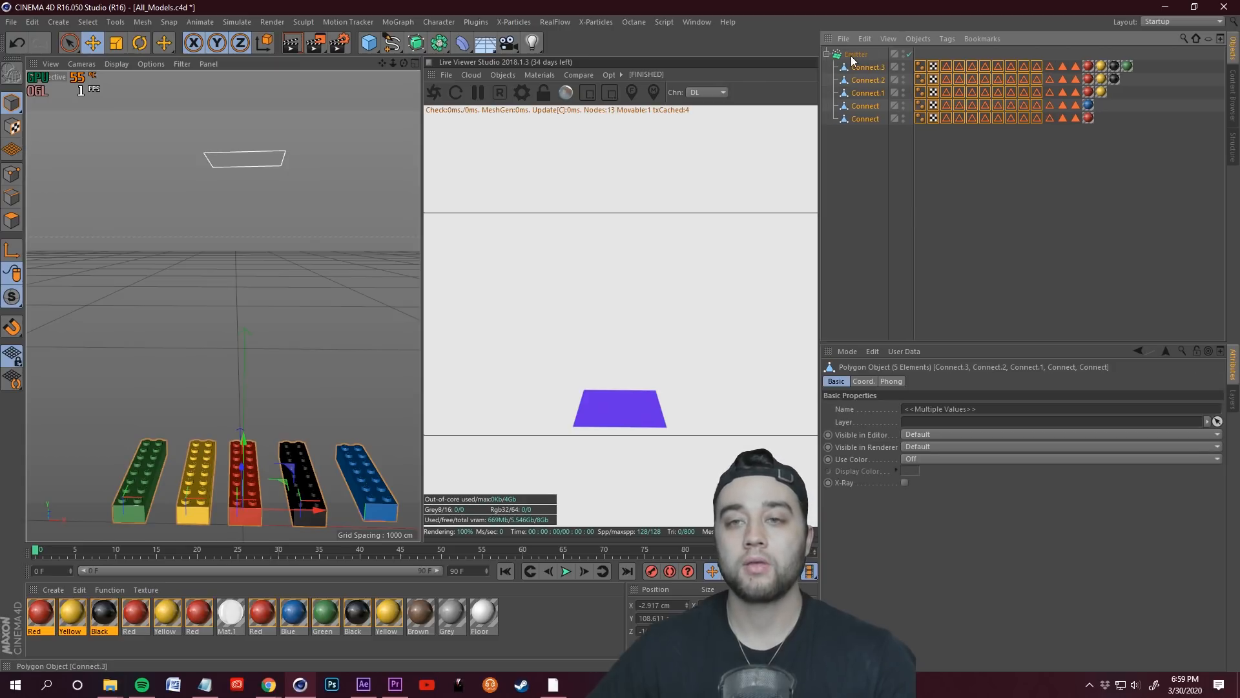
click(1006, 160)
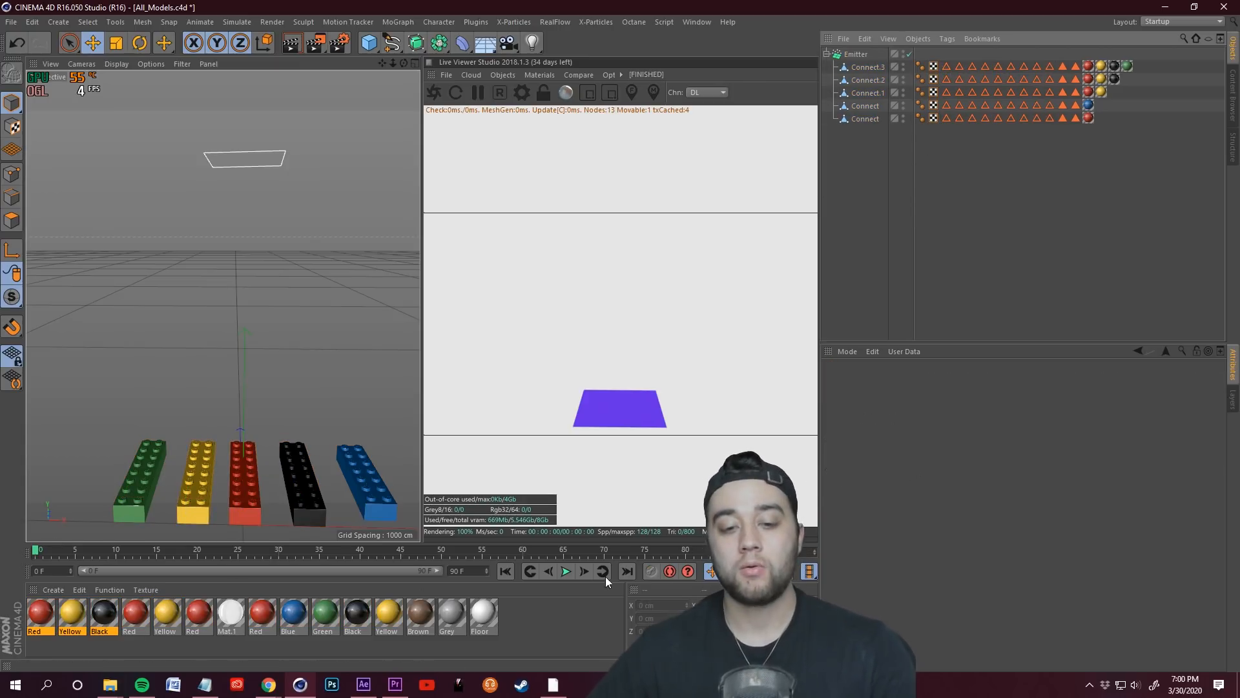
click(567, 572)
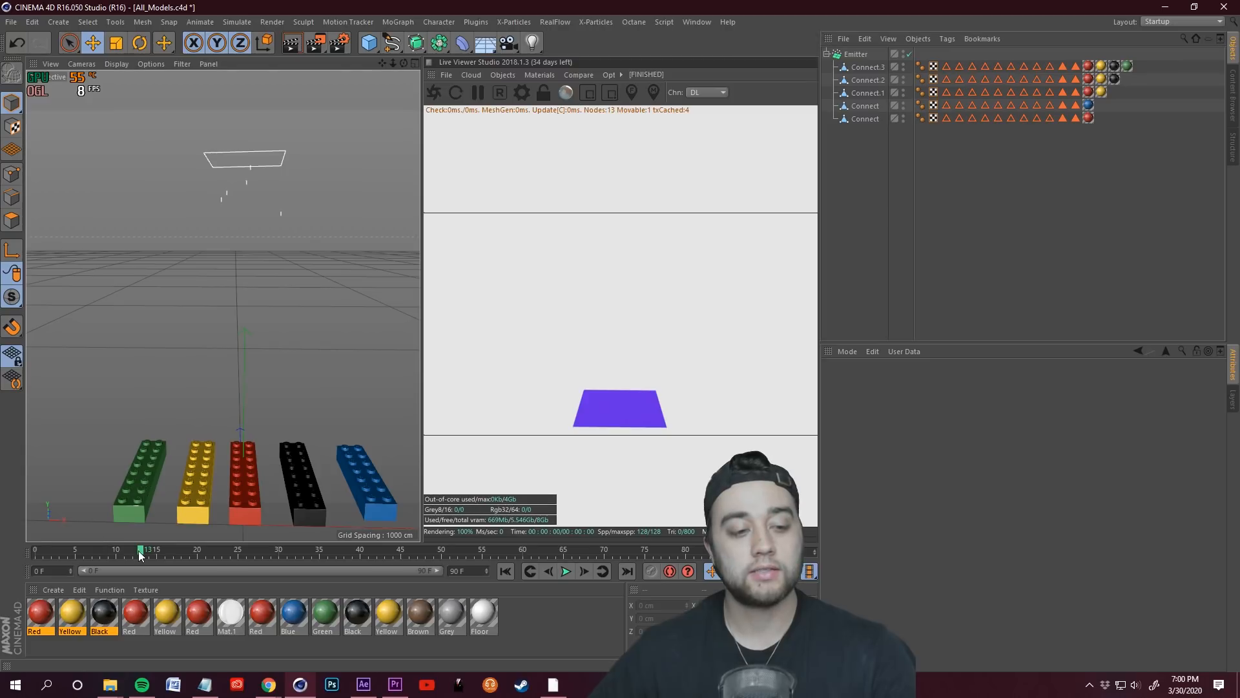
- Enable Show Objects on the emitter and play the animation with the bricks as particles
click(856, 55)
click(900, 550)
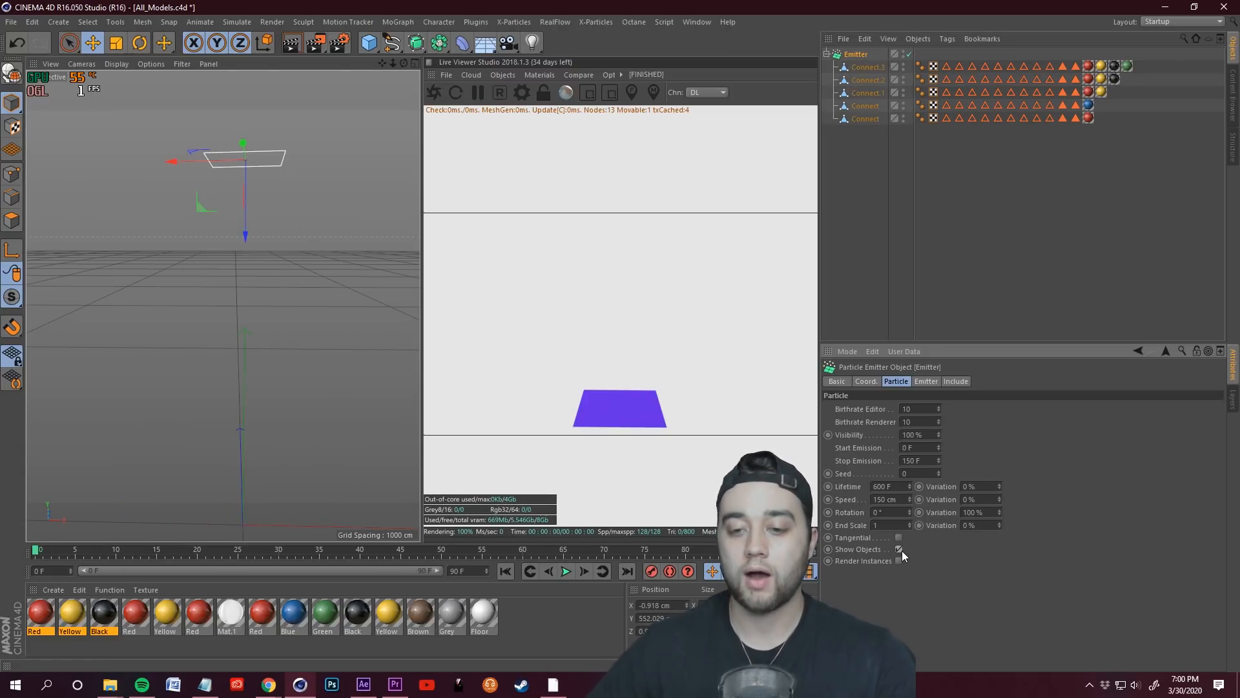
click(564, 570)
alt+drag(351, 239, 315, 271)
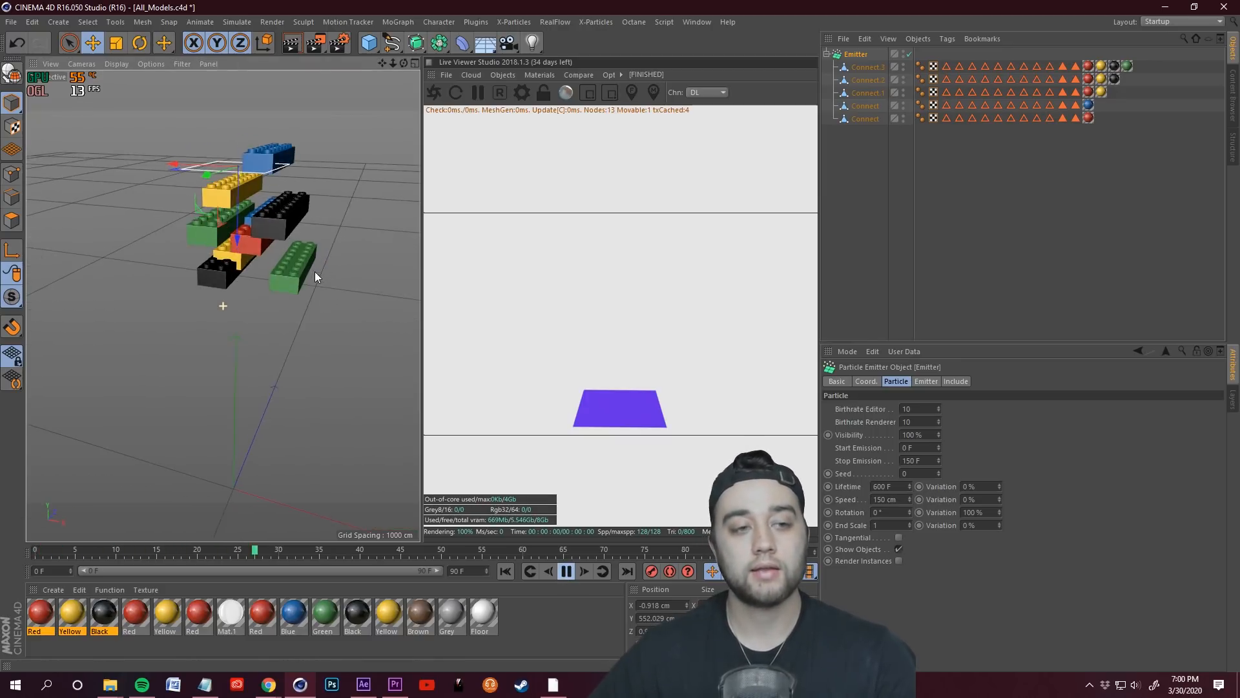
- Replay the animation from the first frame and examine the stream of emitted bricks from another angle
click(567, 571)
alt+drag(317, 292, 443, 341)
click(567, 571)
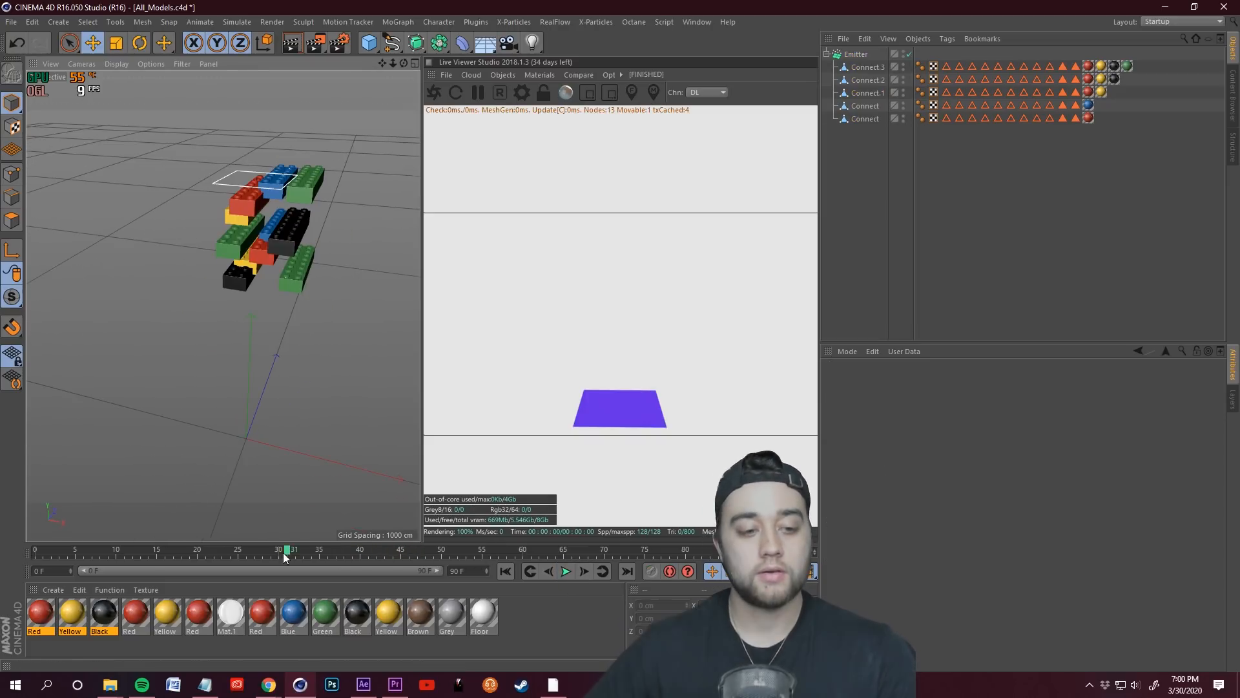
drag(284, 553, 40, 546)
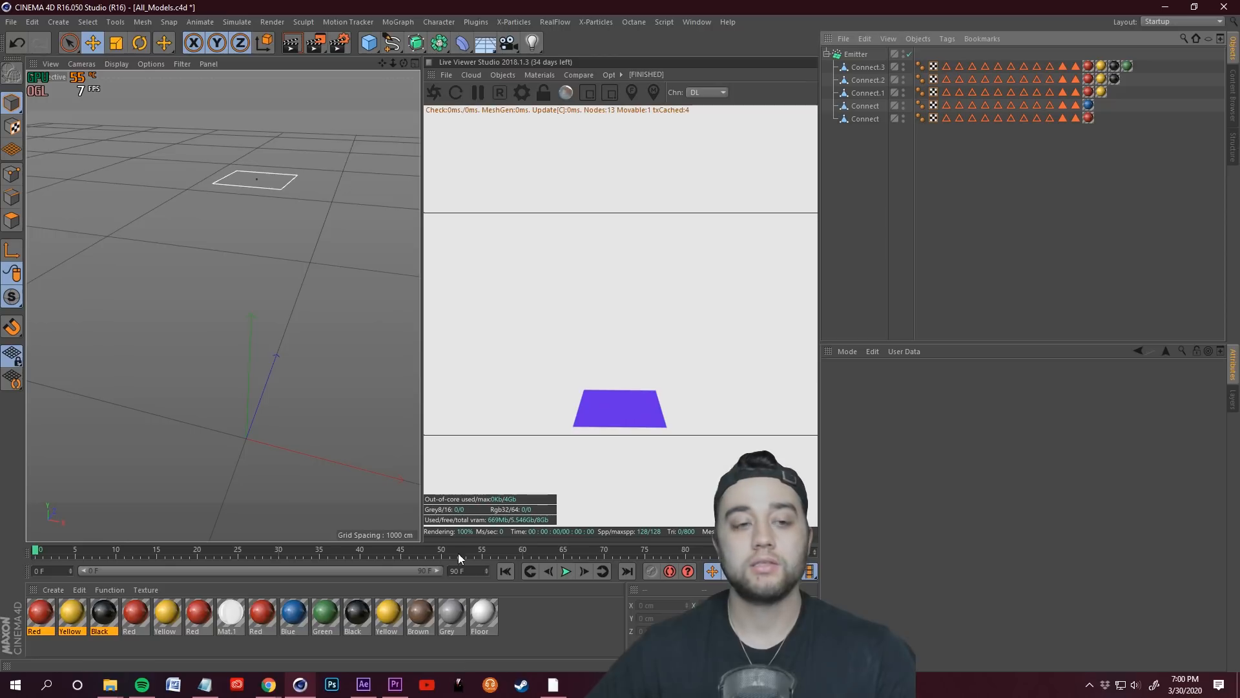
click(566, 571)
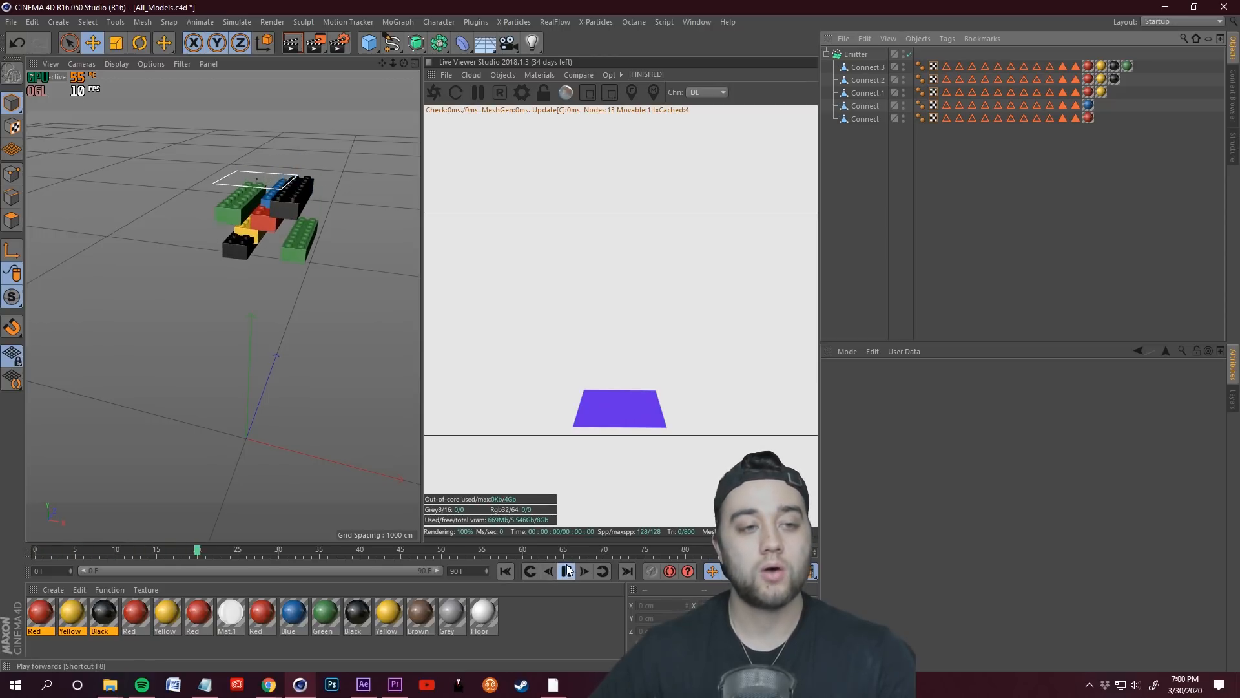
click(568, 571)
- Try an editor birthrate of 20 on the emitter, raise it to 30 and play the animation
click(856, 54)
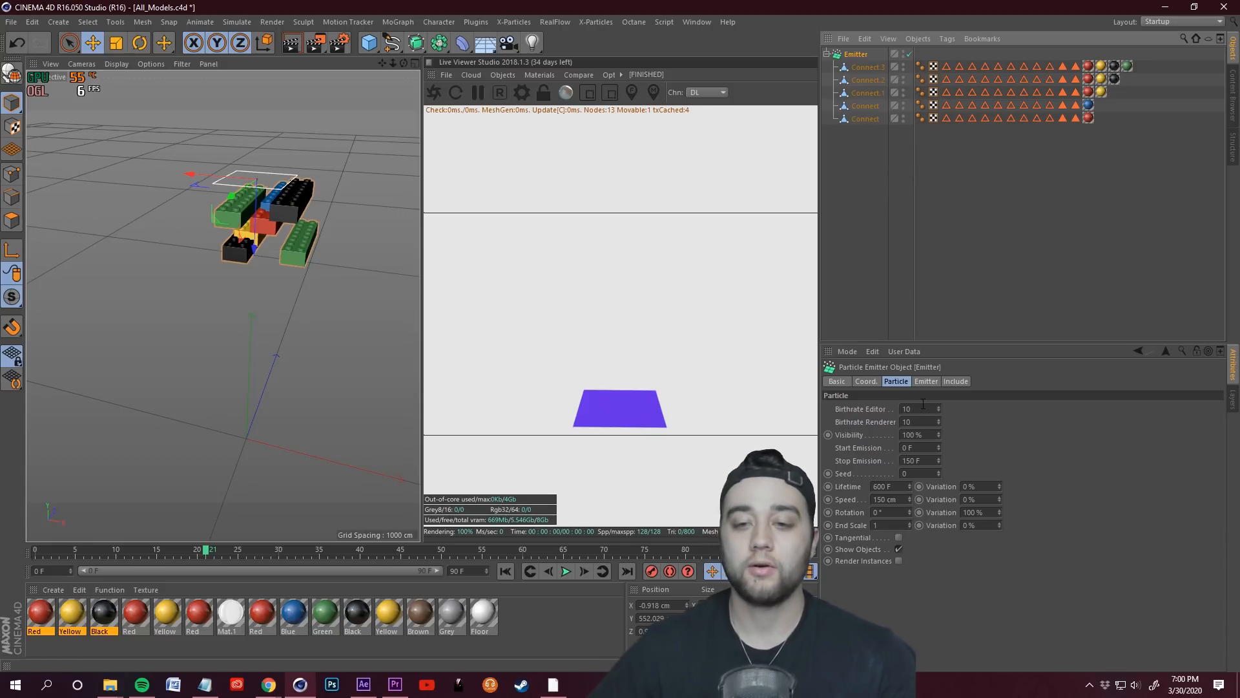
drag(918, 408, 595, 330)
click(567, 572)
drag(939, 407, 940, 377)
click(940, 406)
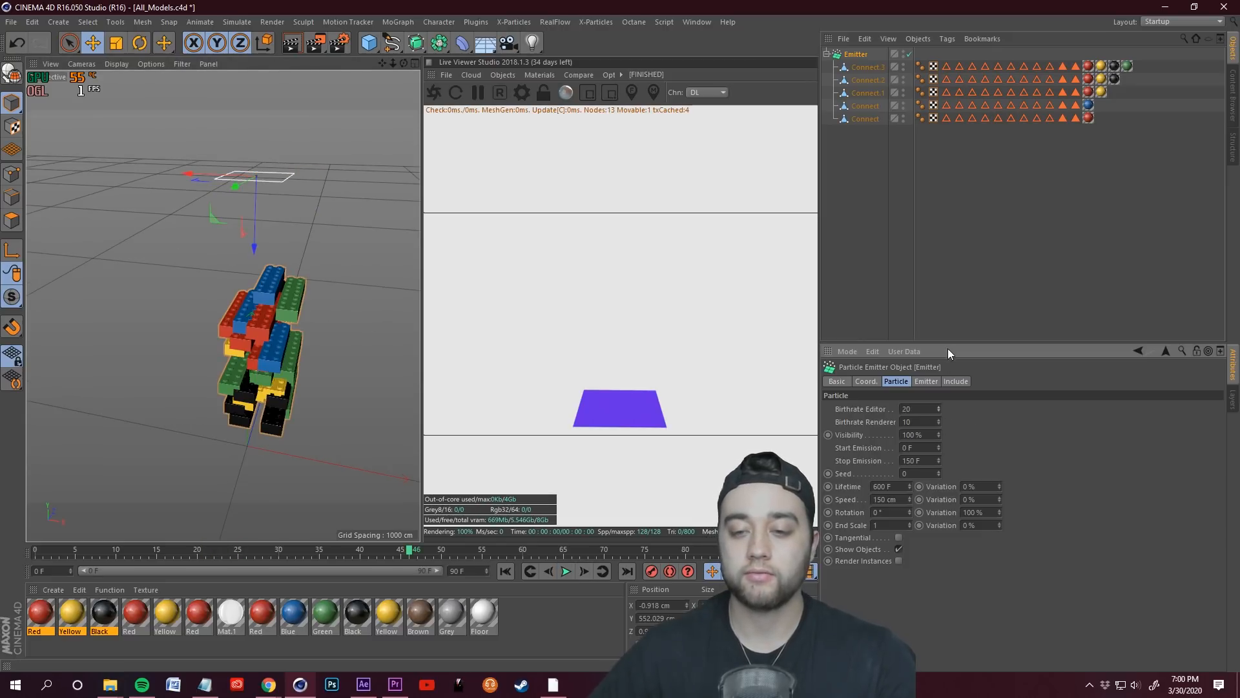
text(30)
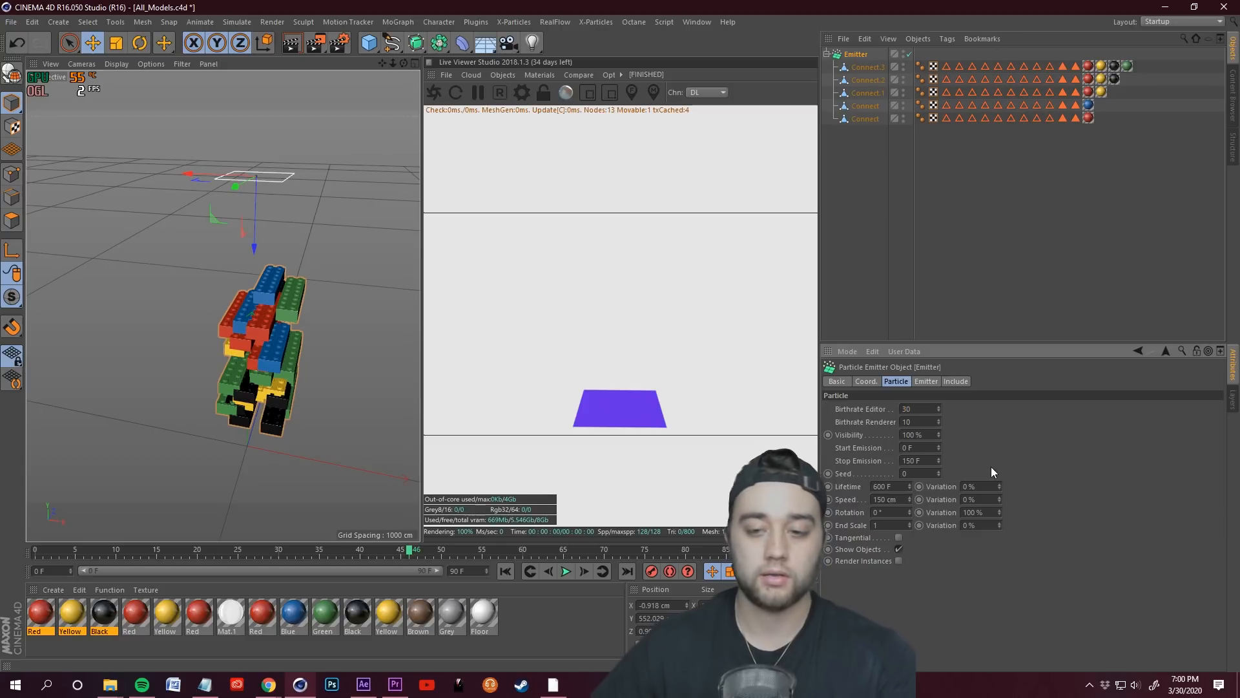
key(Return)
click(571, 570)
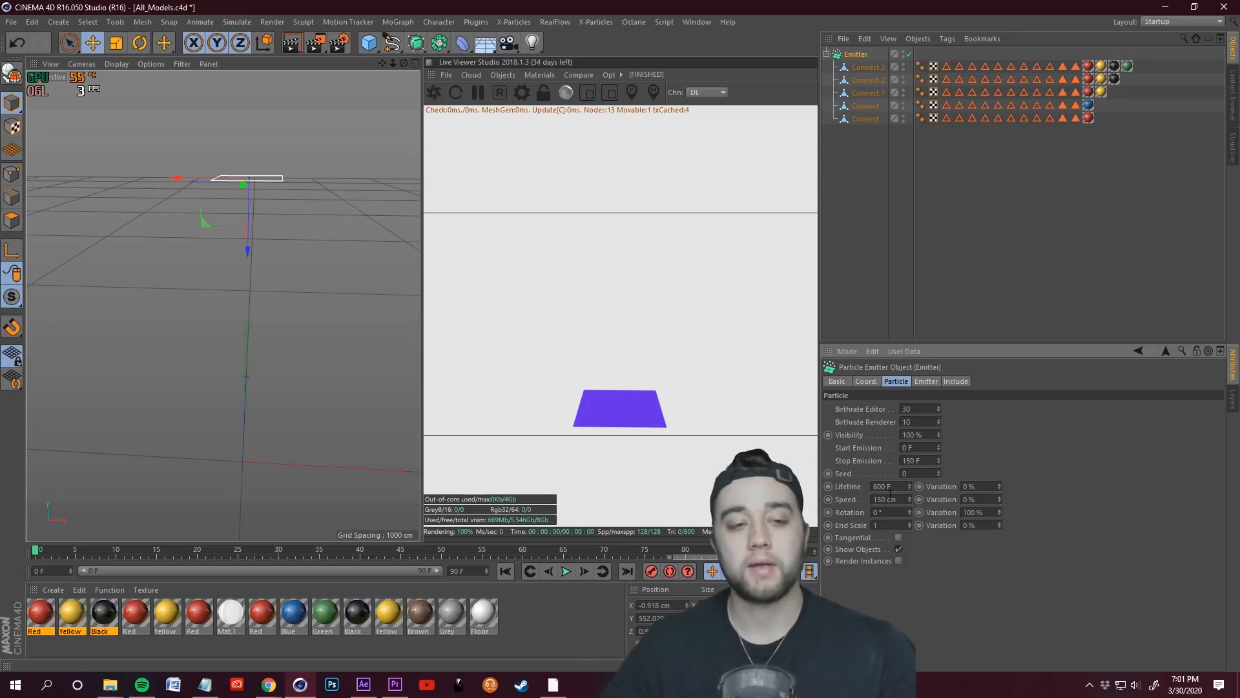
- Try a particle speed of 300 cm on the emitter and increase it to 600 cm
drag(887, 499, 843, 490)
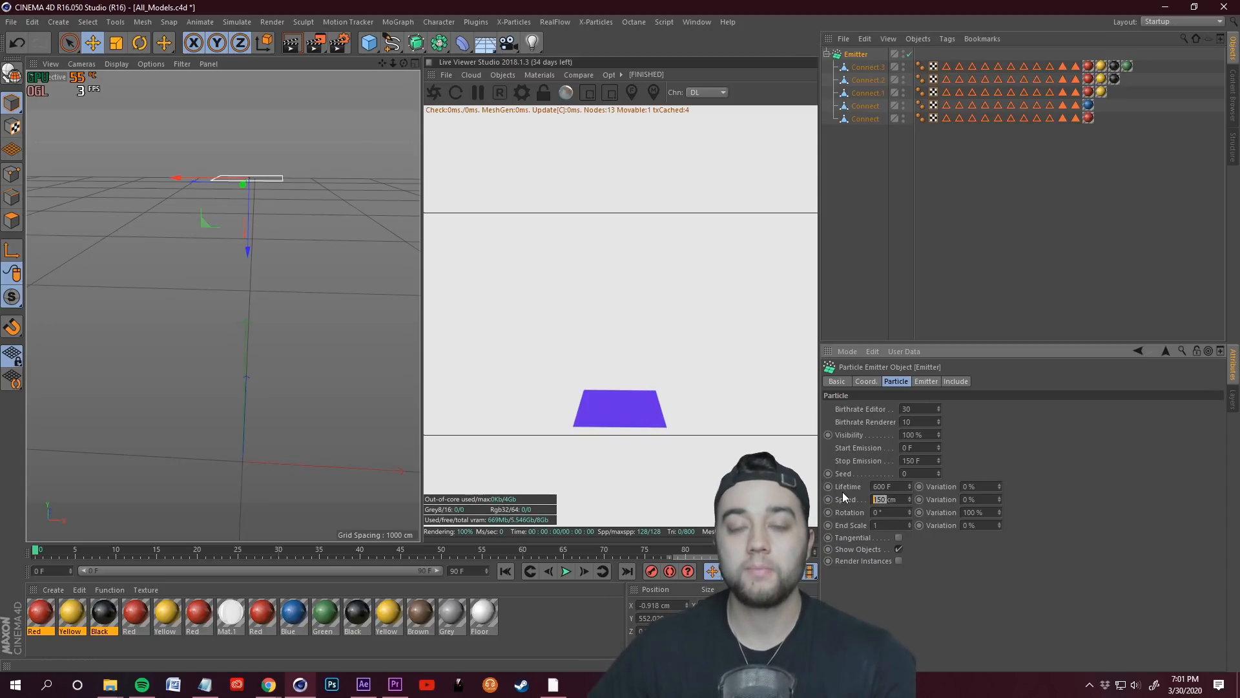
text(30)
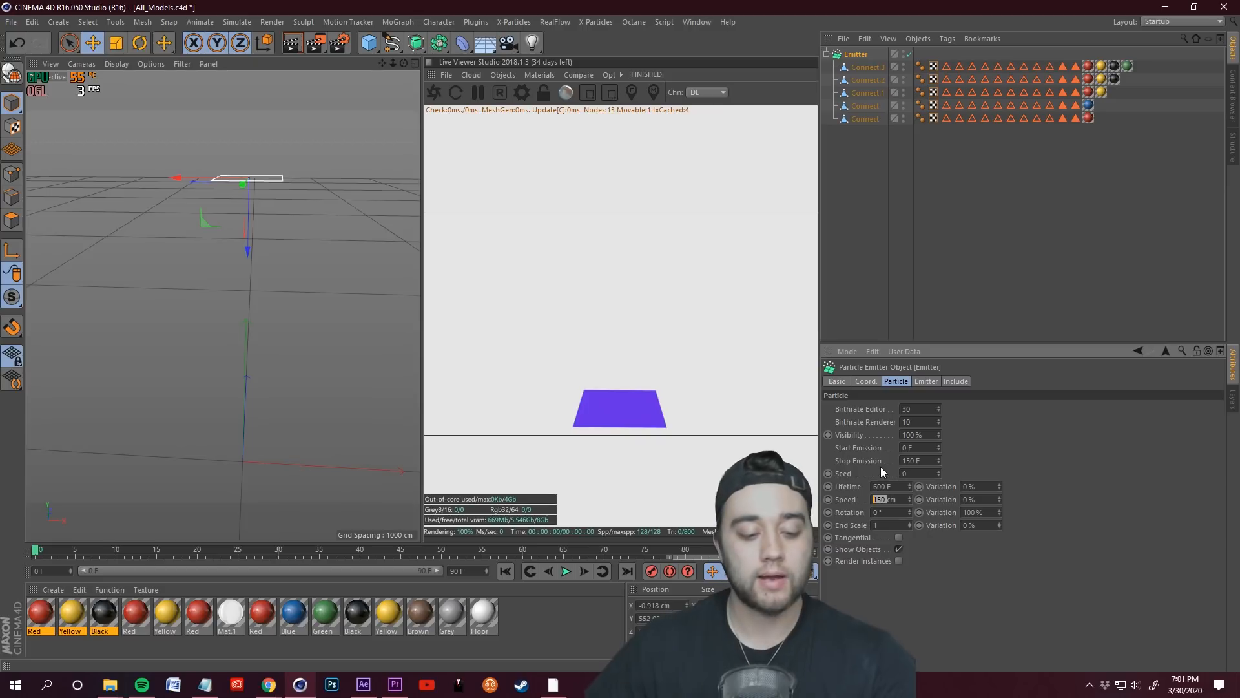
text(0)
key(Return)
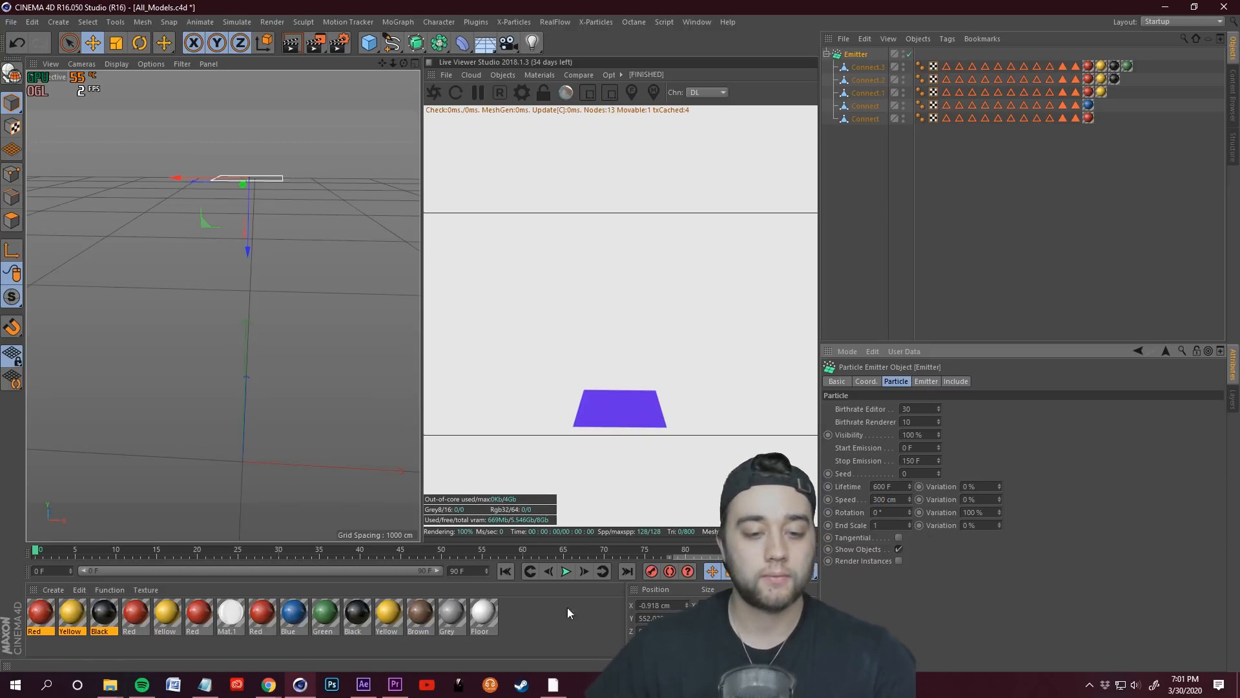
double_click(884, 496)
text(600)
key(Return)
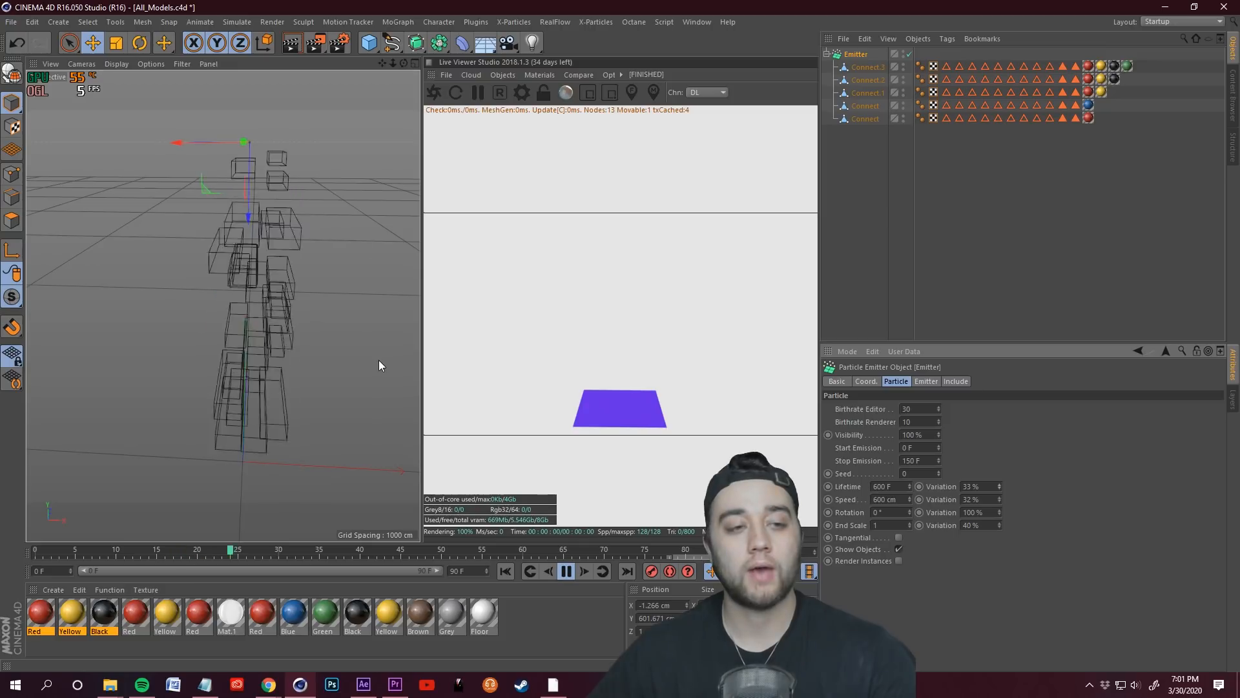
- Replay the faster brick emission from the first frame, examine it from a new angle and rewind
click(564, 572)
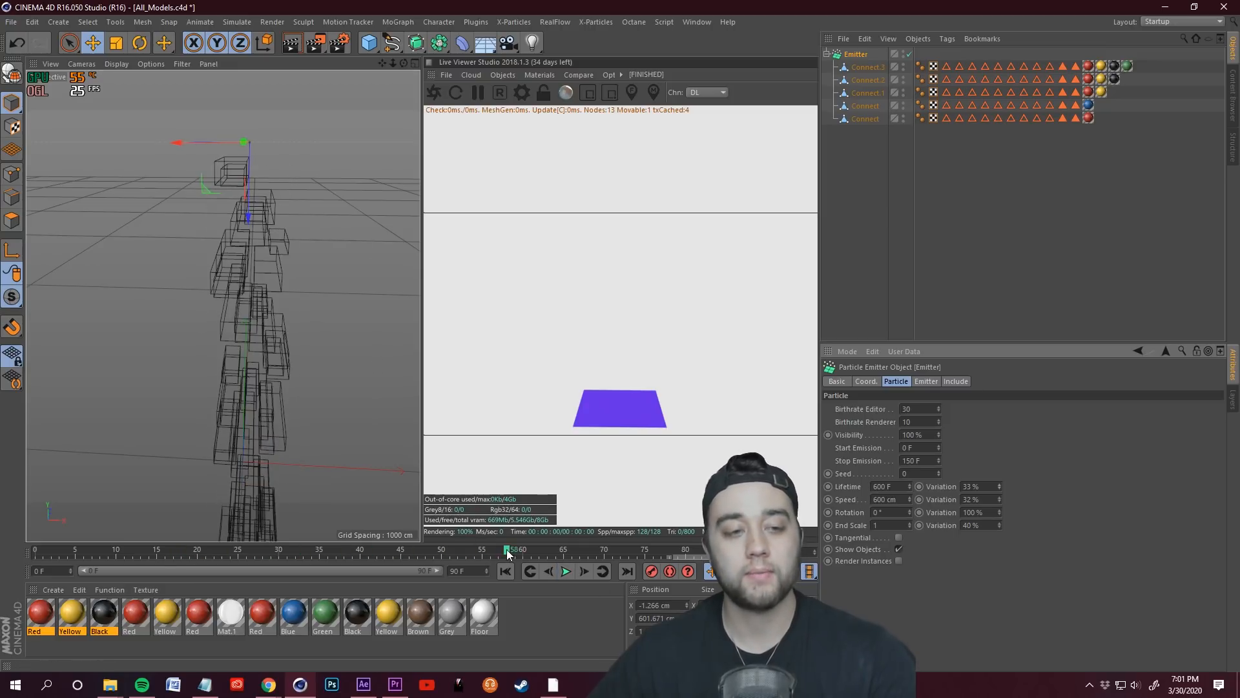
drag(506, 549, 3, 525)
click(566, 571)
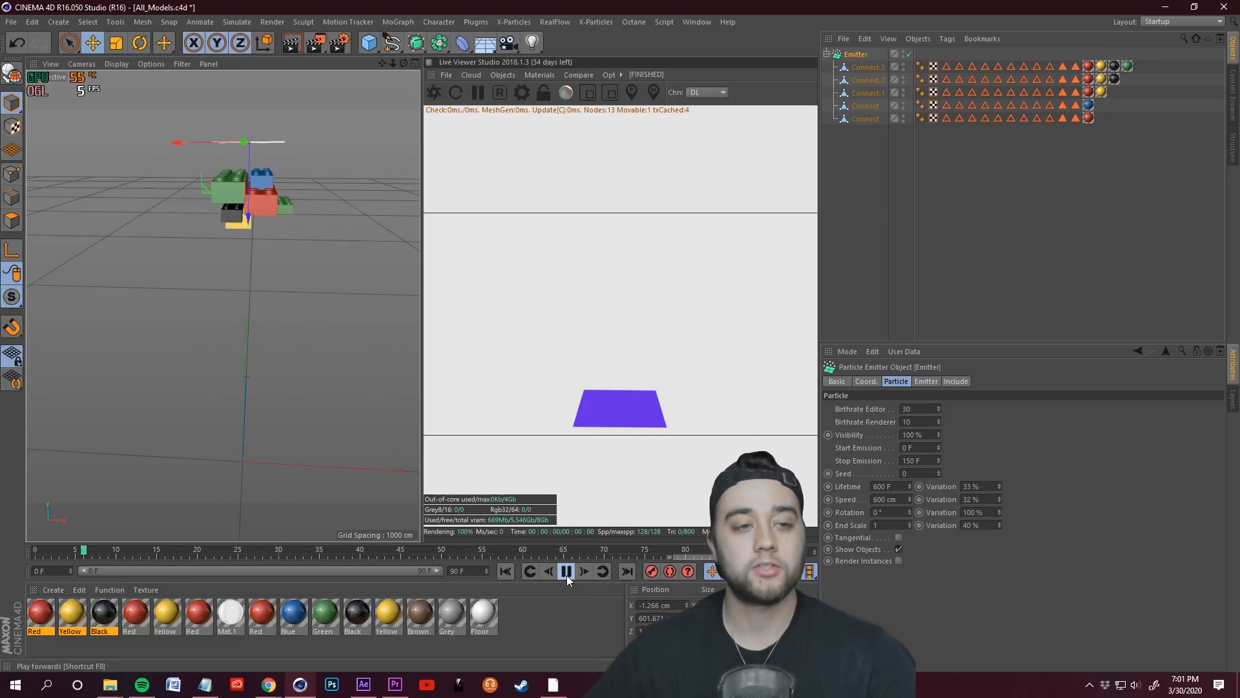
alt+drag(230, 271, 278, 388)
click(567, 576)
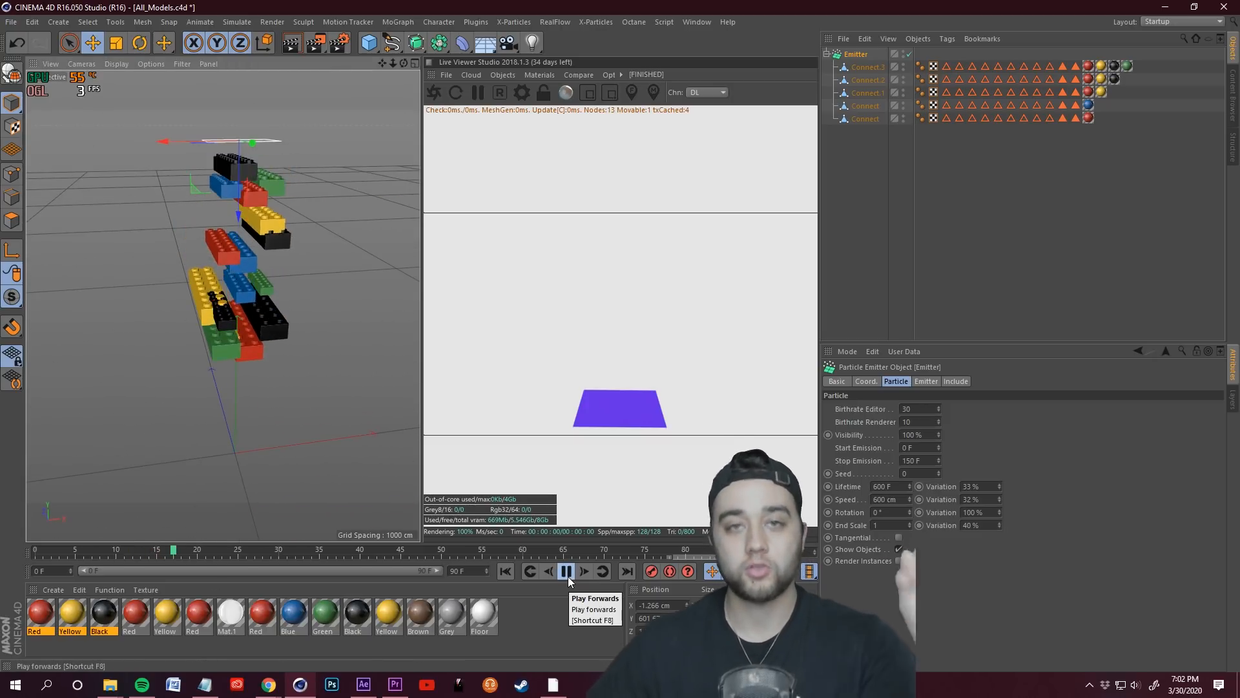
click(568, 576)
drag(189, 551, 5, 563)
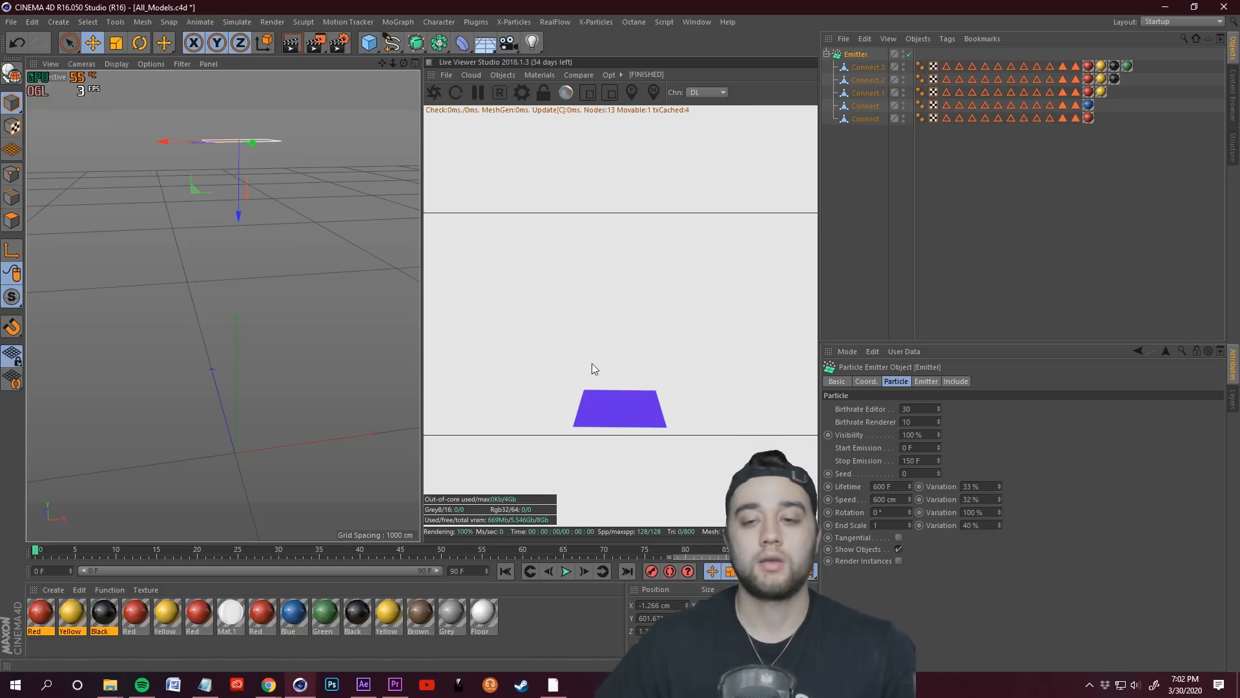
- Change the emitter type to Cone and play the animation
click(924, 382)
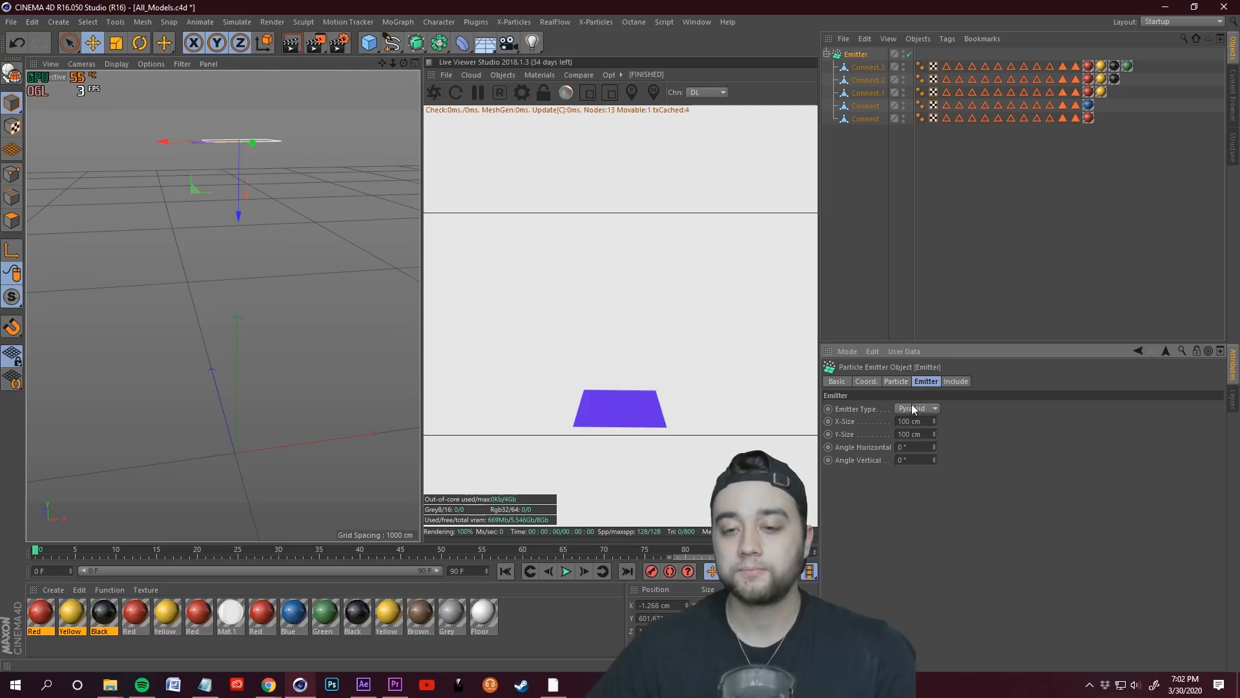
click(917, 435)
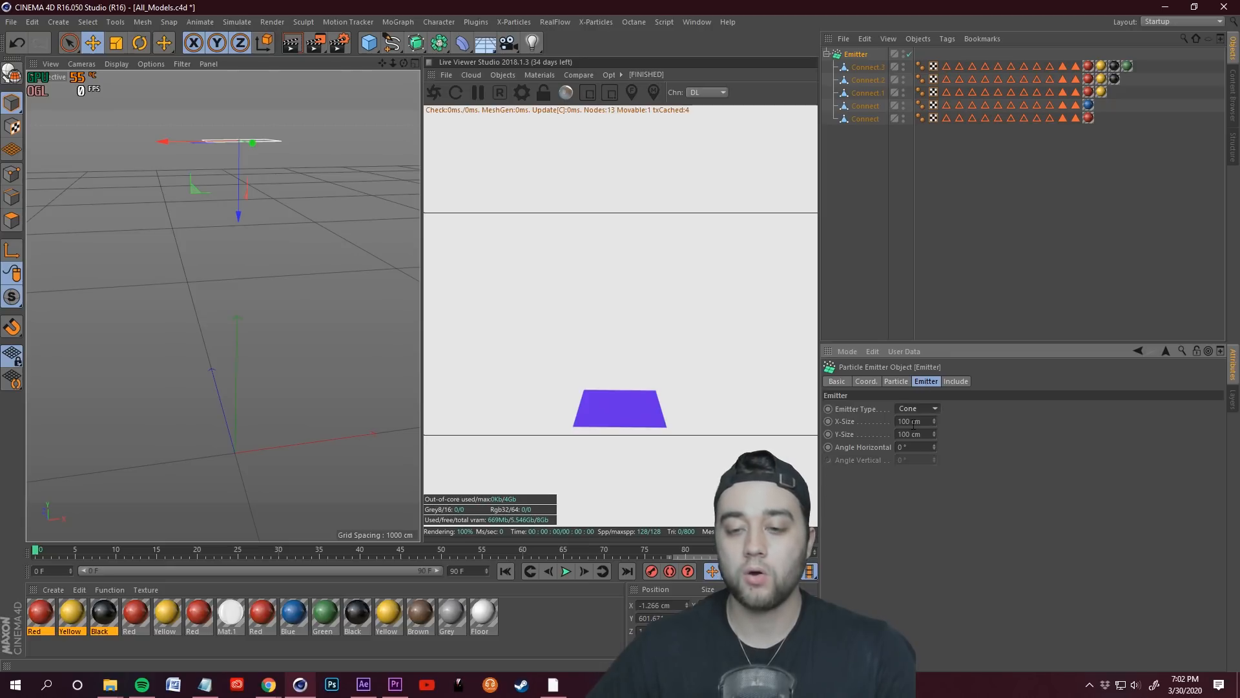
click(566, 575)
key(super)
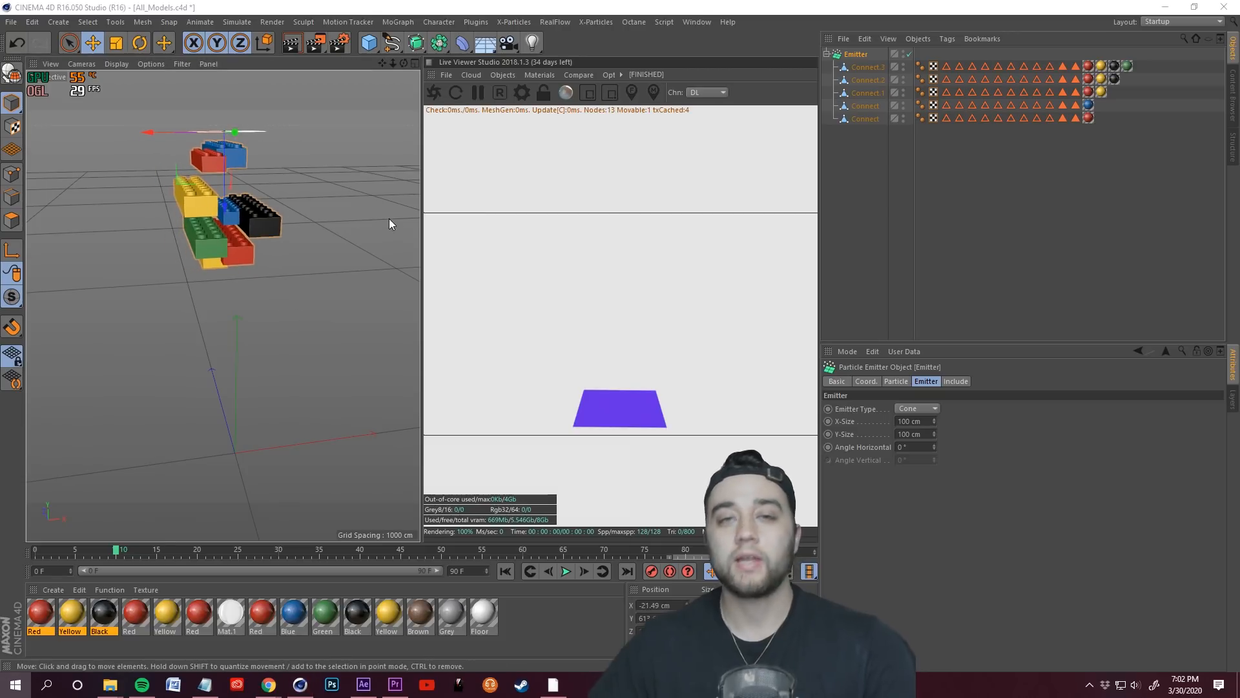
click(607, 5)
- Set the emitter's X-Size and Y-Size to 10 cm, preview the narrower brick stream and rewind to the first frame
alt+drag(368, 226, 349, 265)
click(912, 421)
text(1)
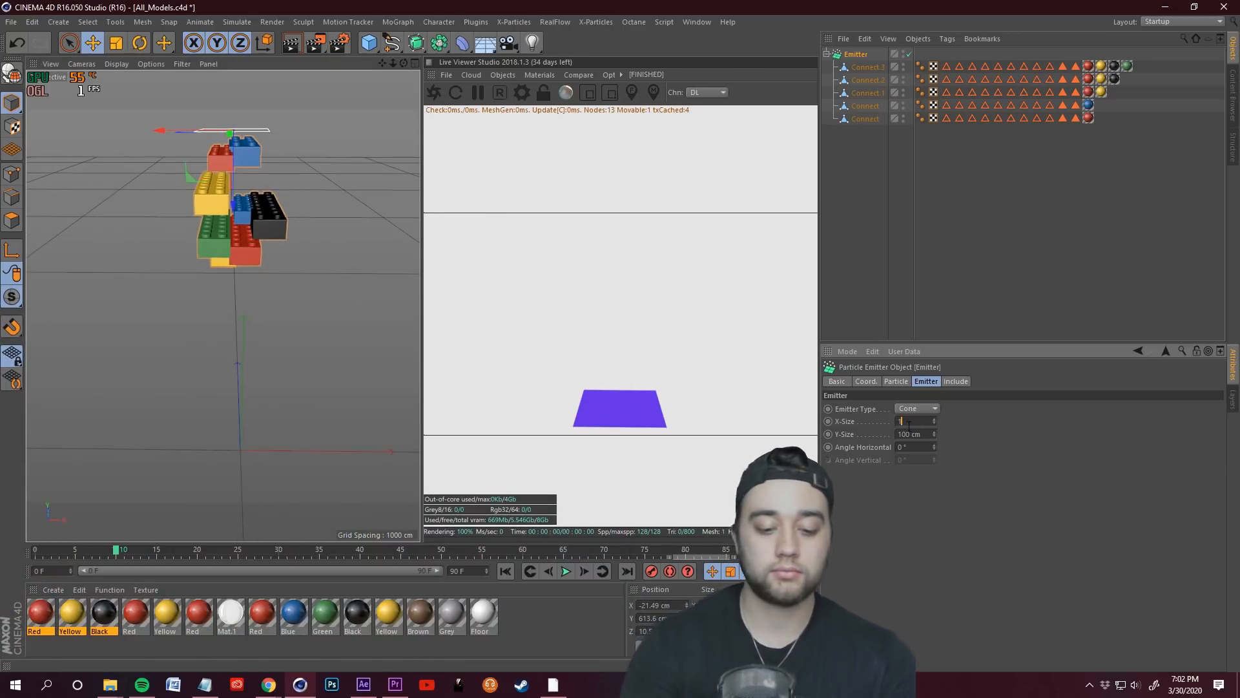
text(0)
key(Tab)
key(BackSpace)
click(566, 571)
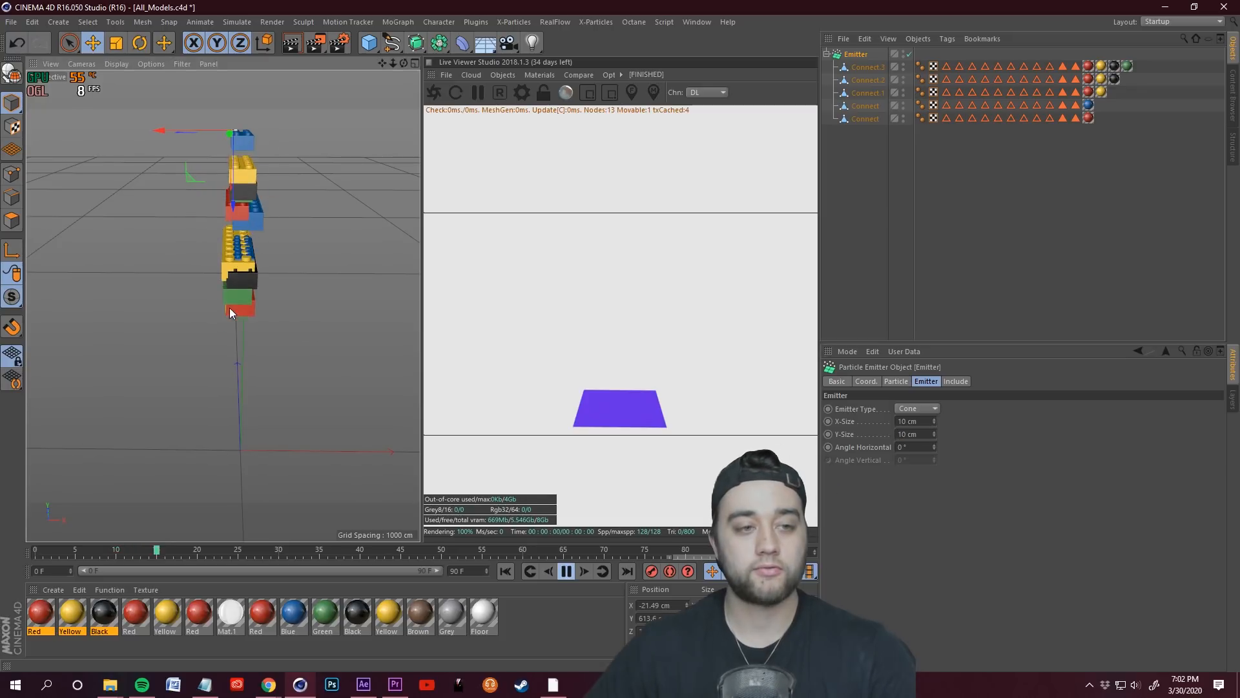
alt+drag(231, 310, 213, 309)
click(563, 571)
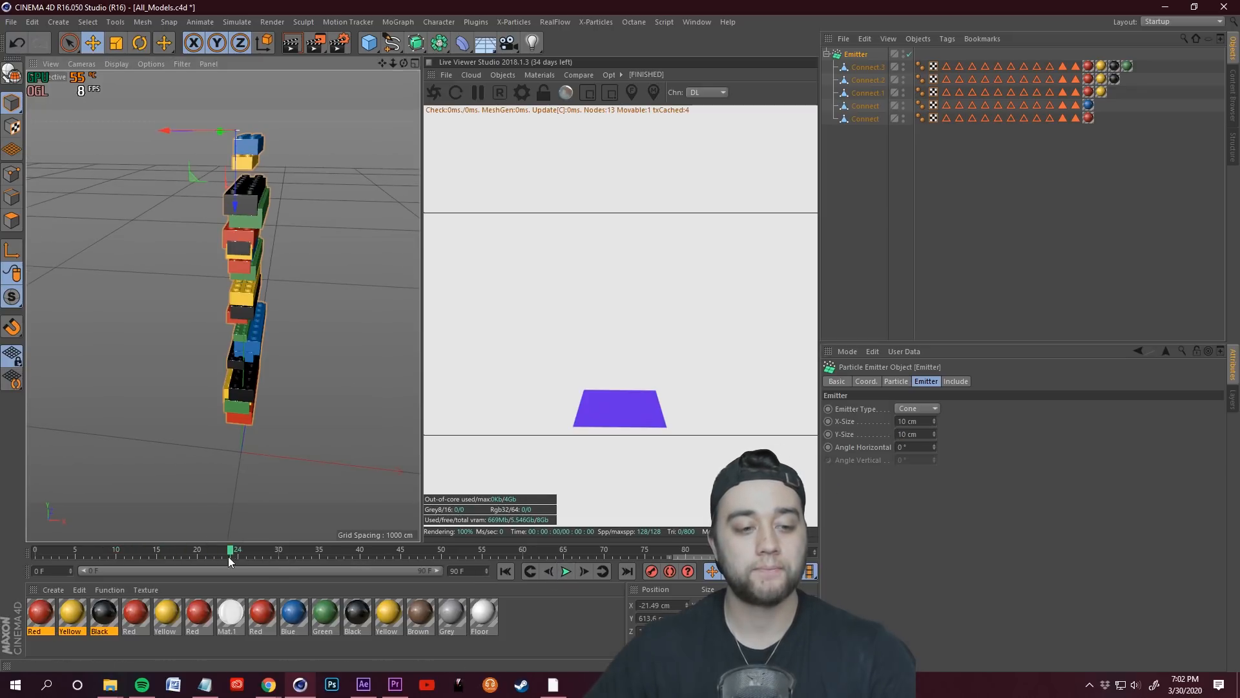
drag(231, 550, 9, 541)
- Rotate the red Connect brick under the emitter to a different orientation
click(947, 161)
click(869, 119)
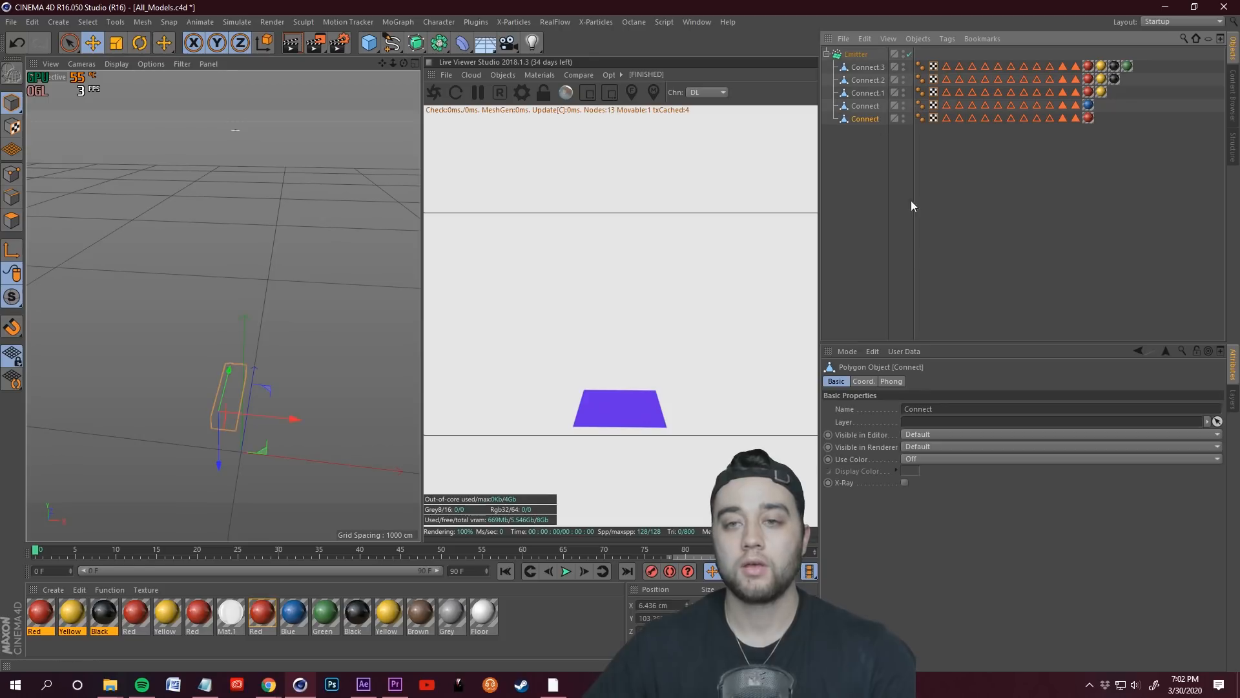
click(140, 43)
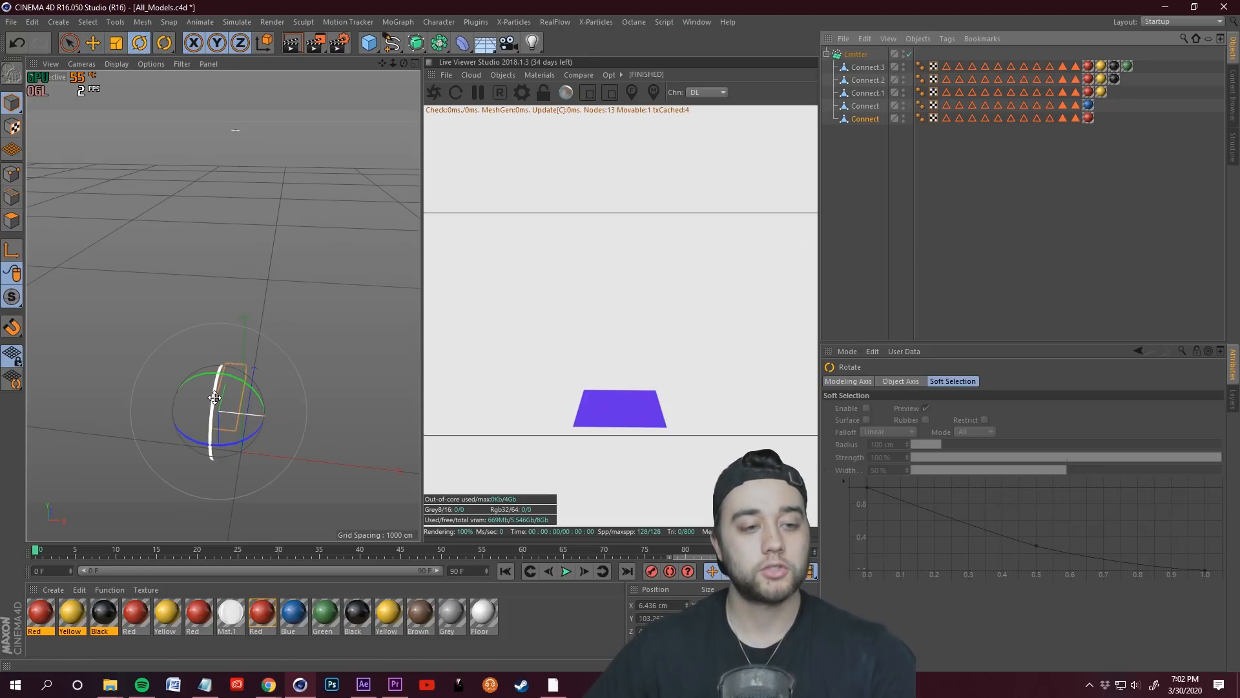
drag(216, 401, 210, 477)
drag(215, 388, 324, 440)
- Rotate the blue Connect brick and the Connect.2 brick to different orientations and play the animation
click(866, 106)
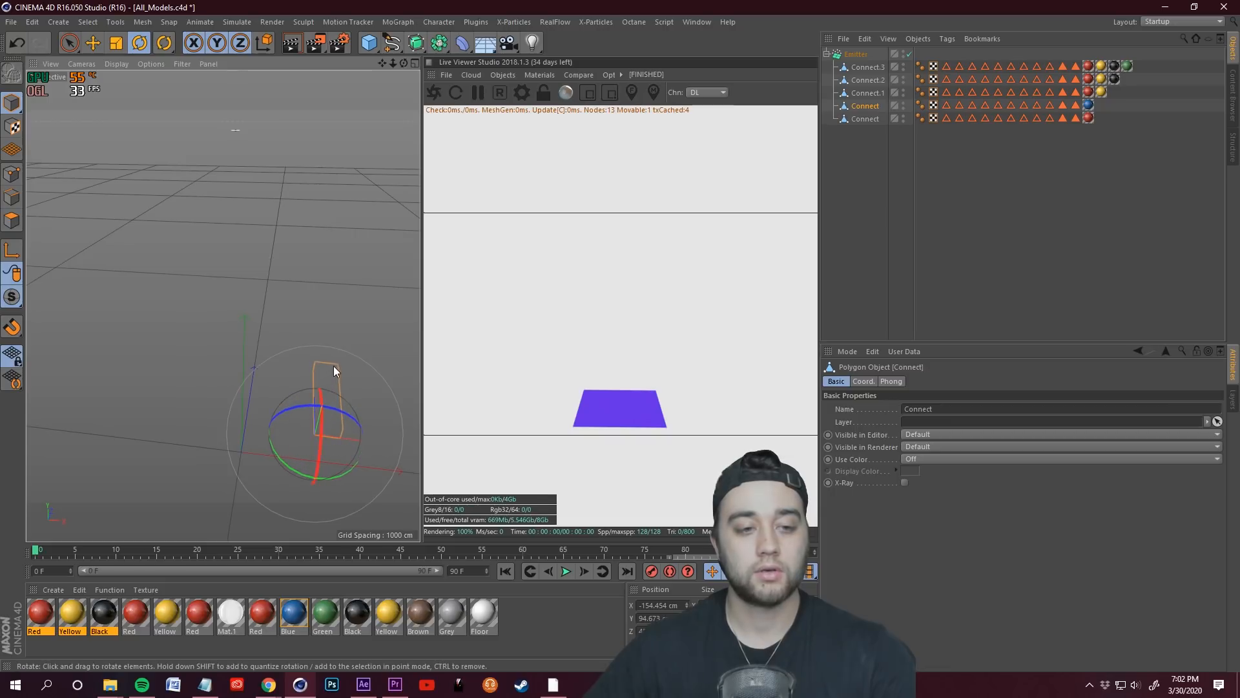
click(284, 392)
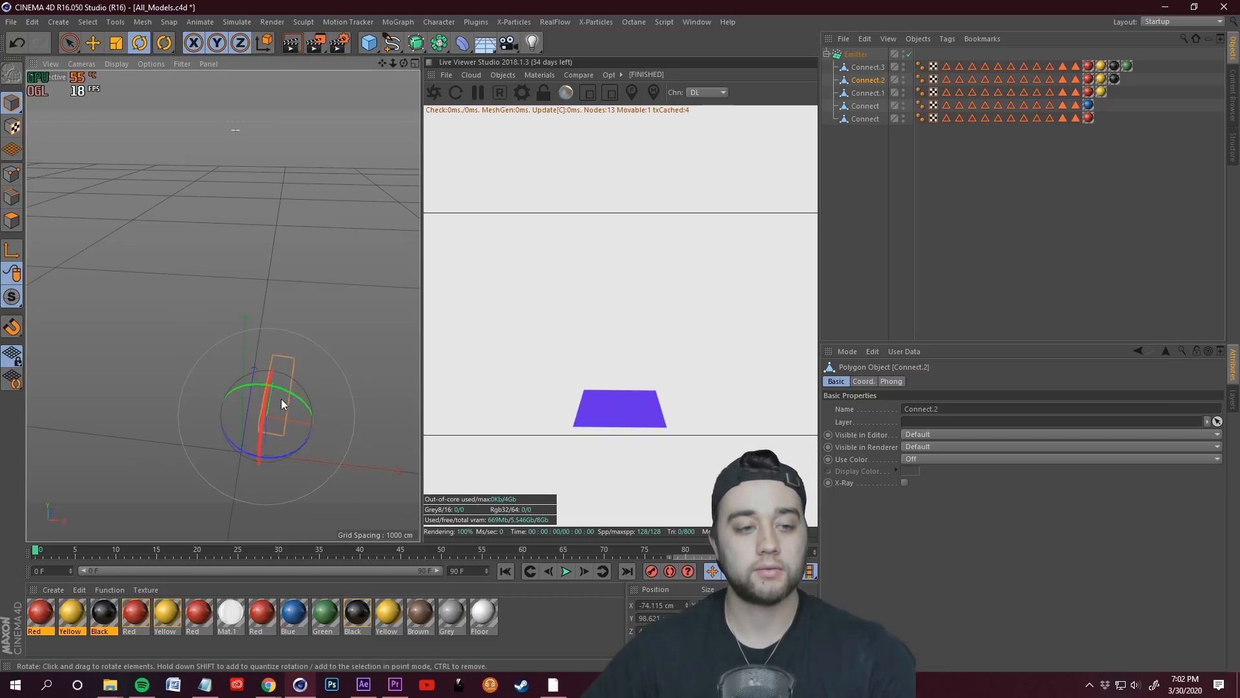
click(567, 571)
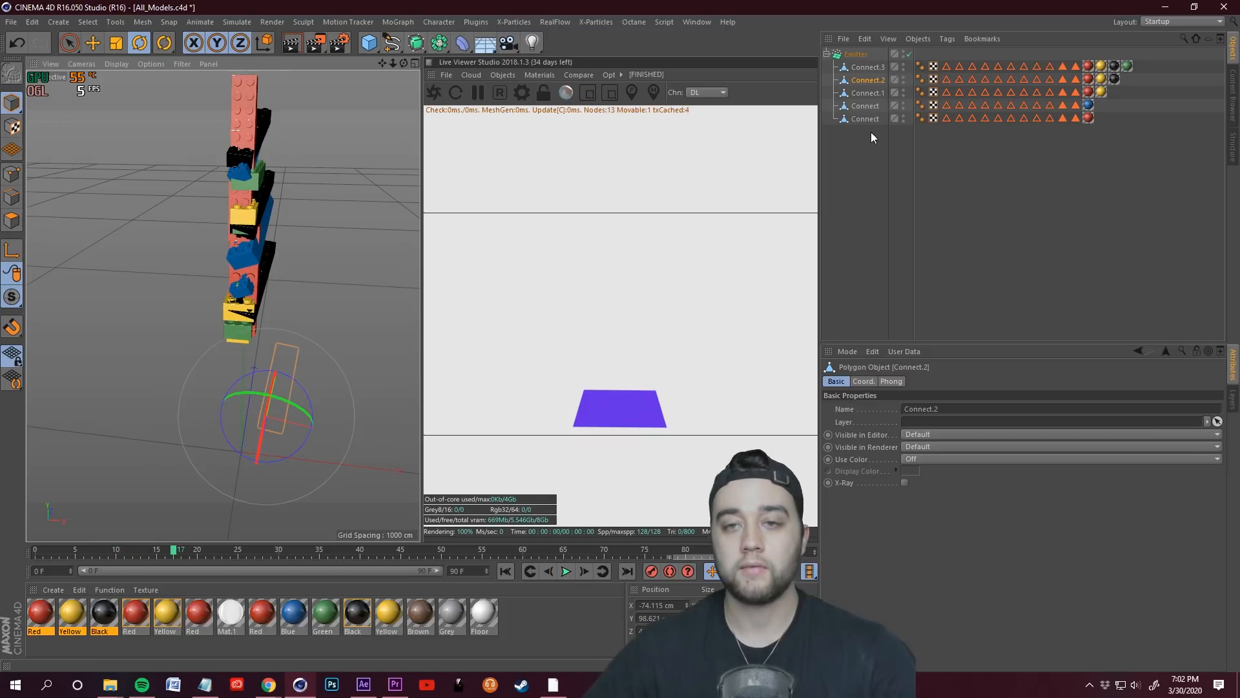
- Rotate the red Connect brick to another orientation, preview the stream and rewind to the first frame
click(875, 119)
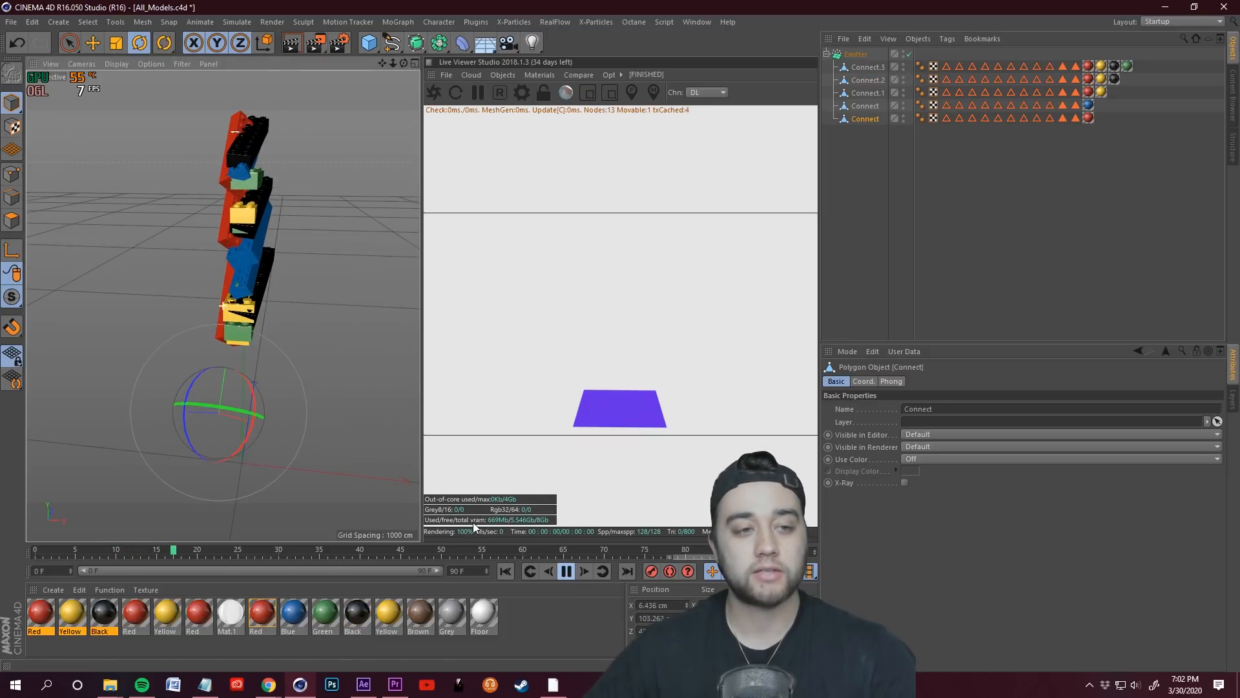
click(570, 575)
drag(337, 551, 2, 513)
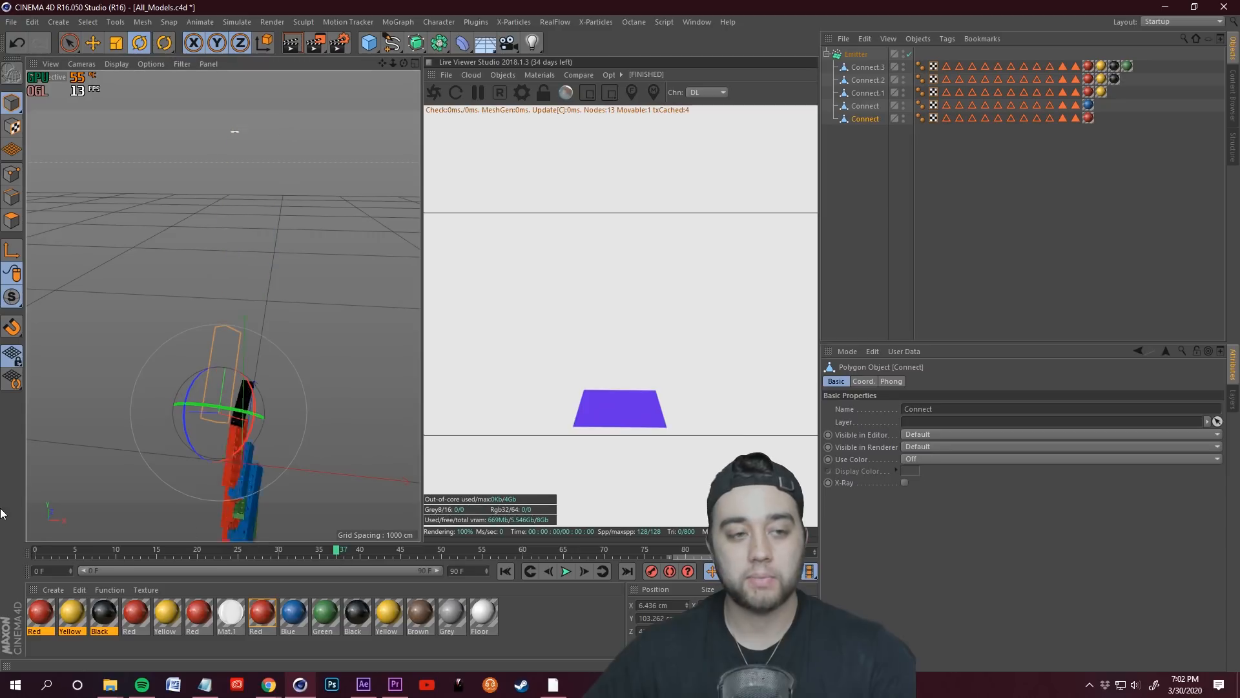
- Move and rotate the green Connect.3 brick under the emitter and rewind to the first frame
click(867, 67)
key(e)
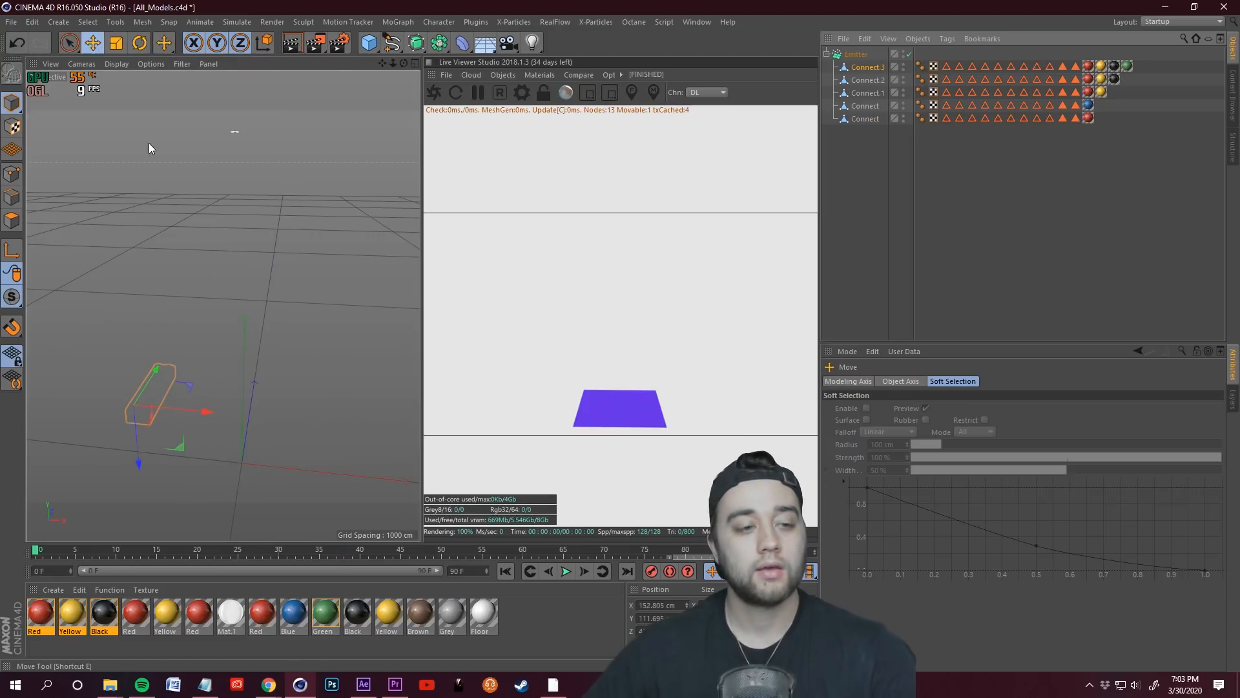
drag(191, 423, 207, 418)
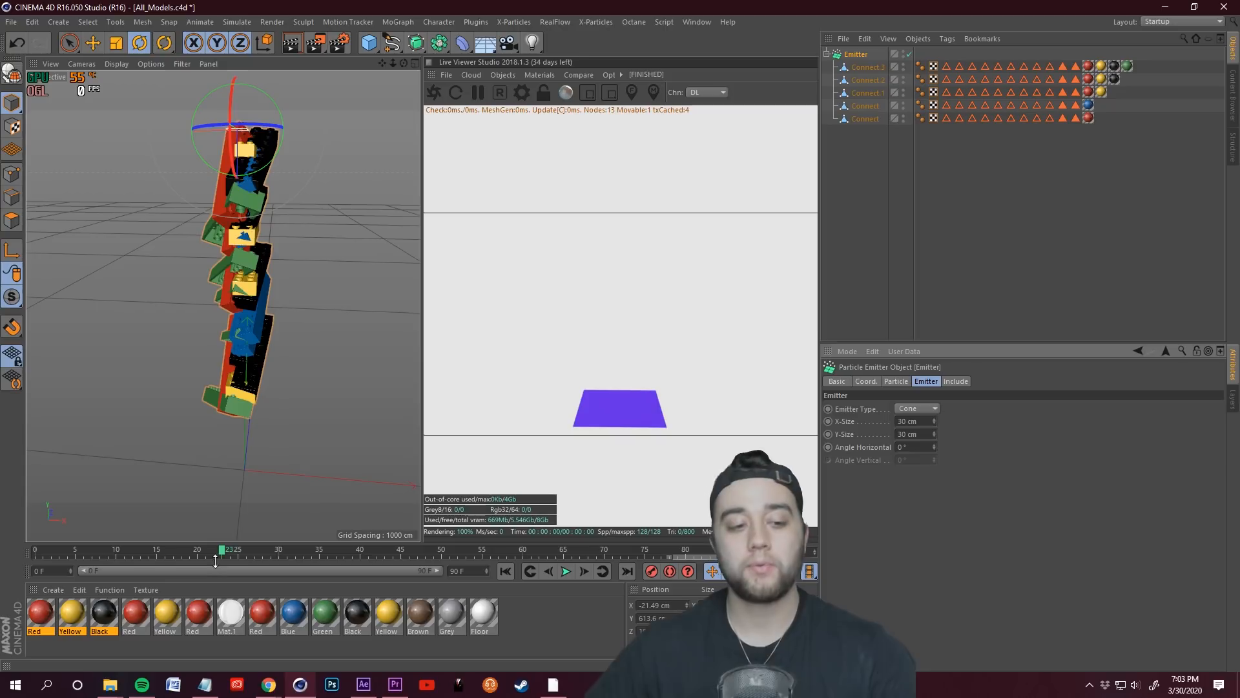
key(shift+f)
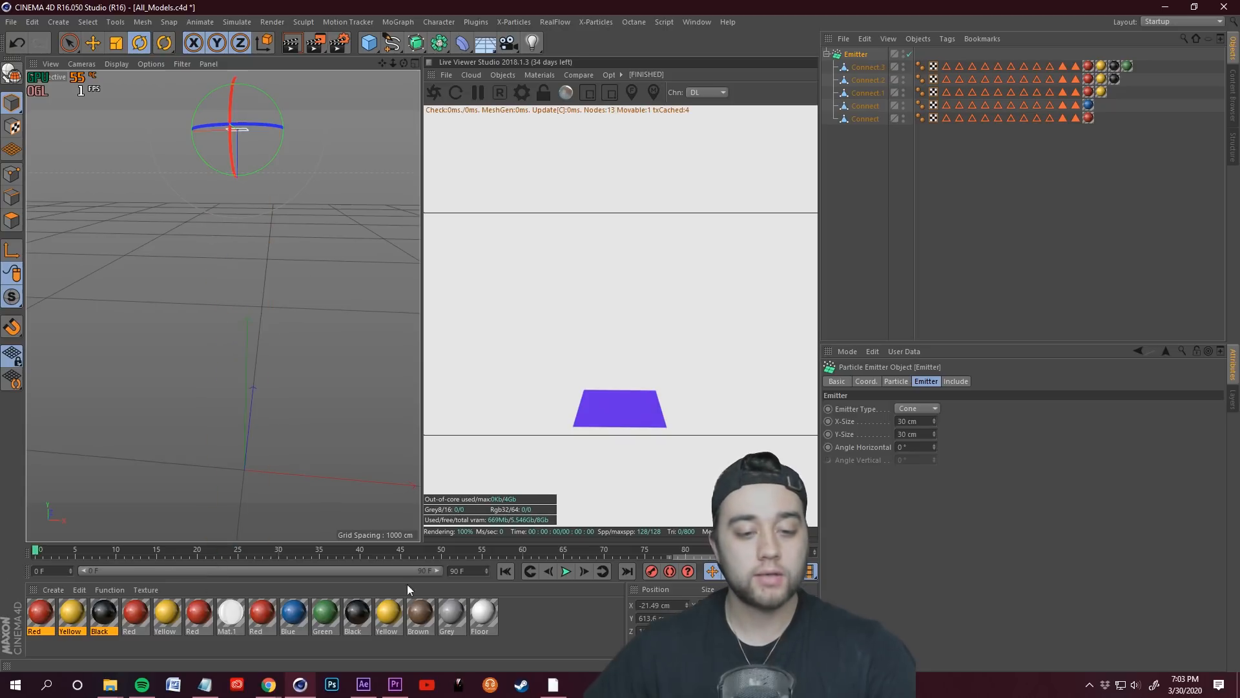
- Play the varied brick stream, examine it from a lower, more distant angle and rewind to the first frame
click(566, 571)
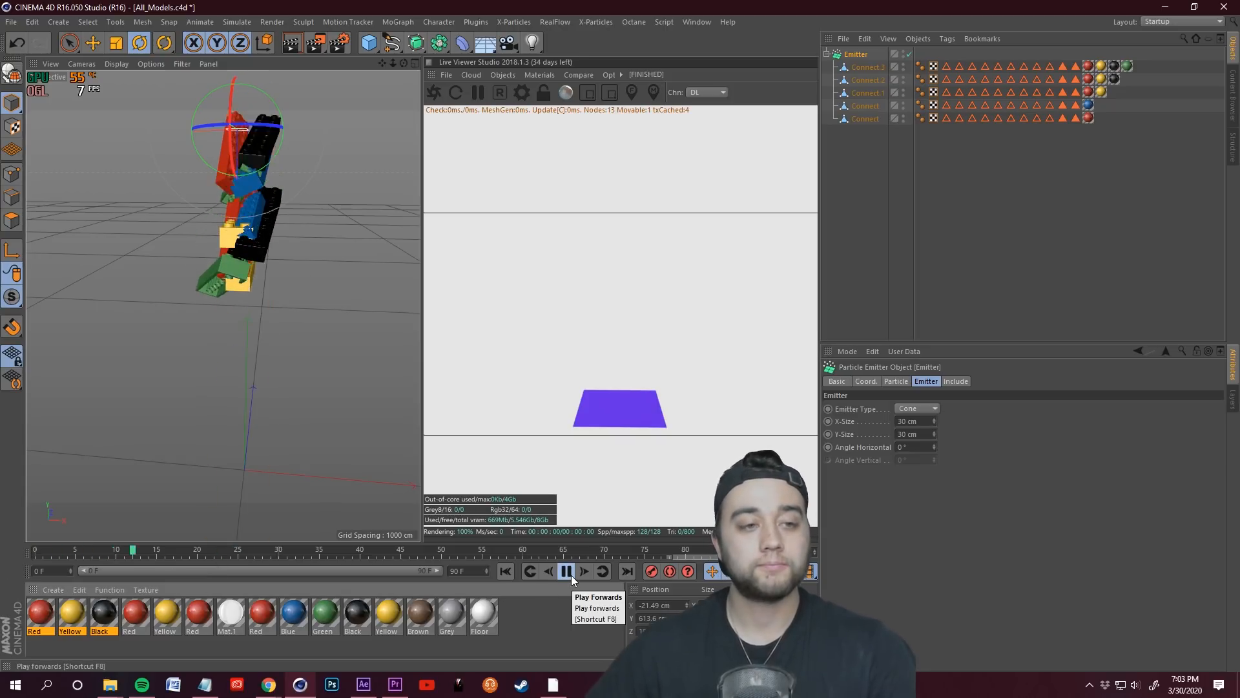
click(566, 571)
alt+drag(266, 326, 288, 308)
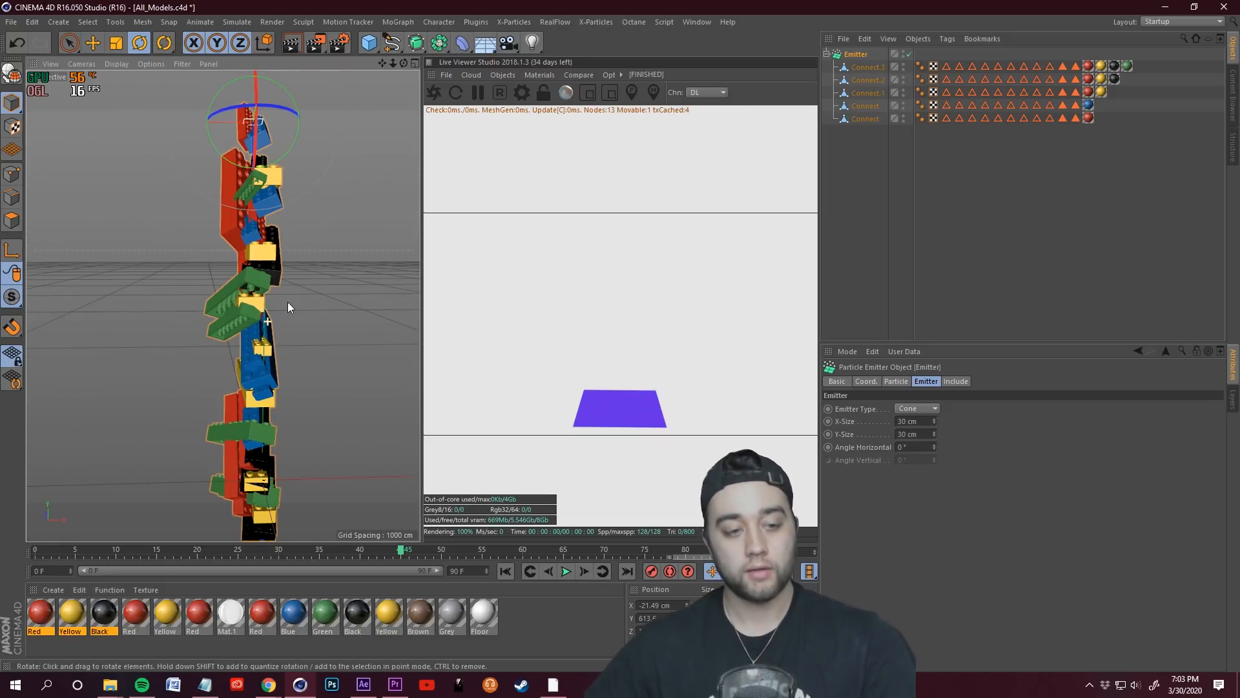
drag(393, 63, 376, 2)
click(568, 574)
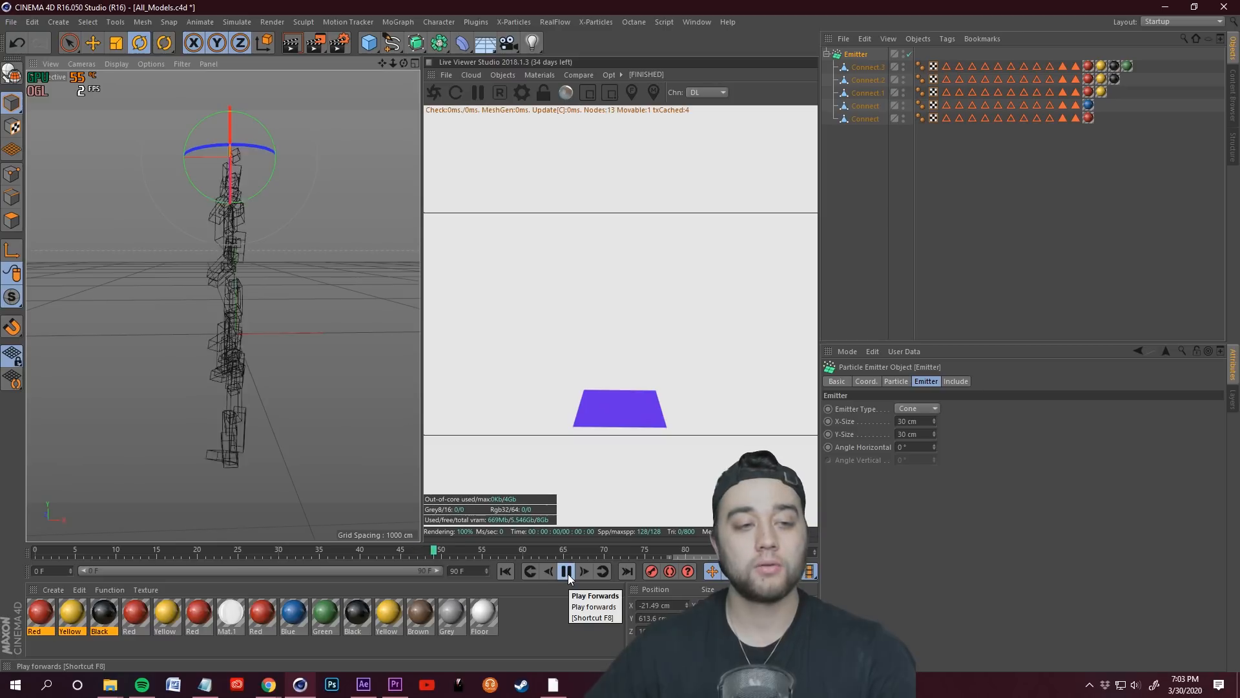
click(568, 573)
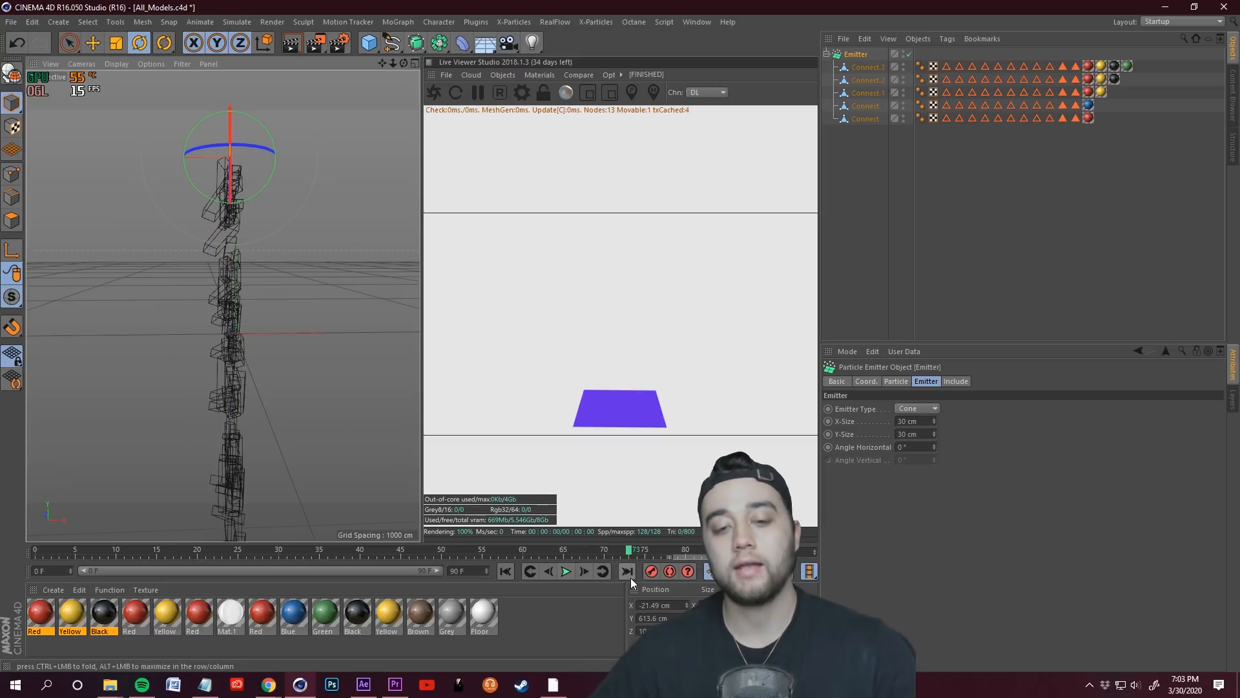
drag(632, 556, 35, 555)
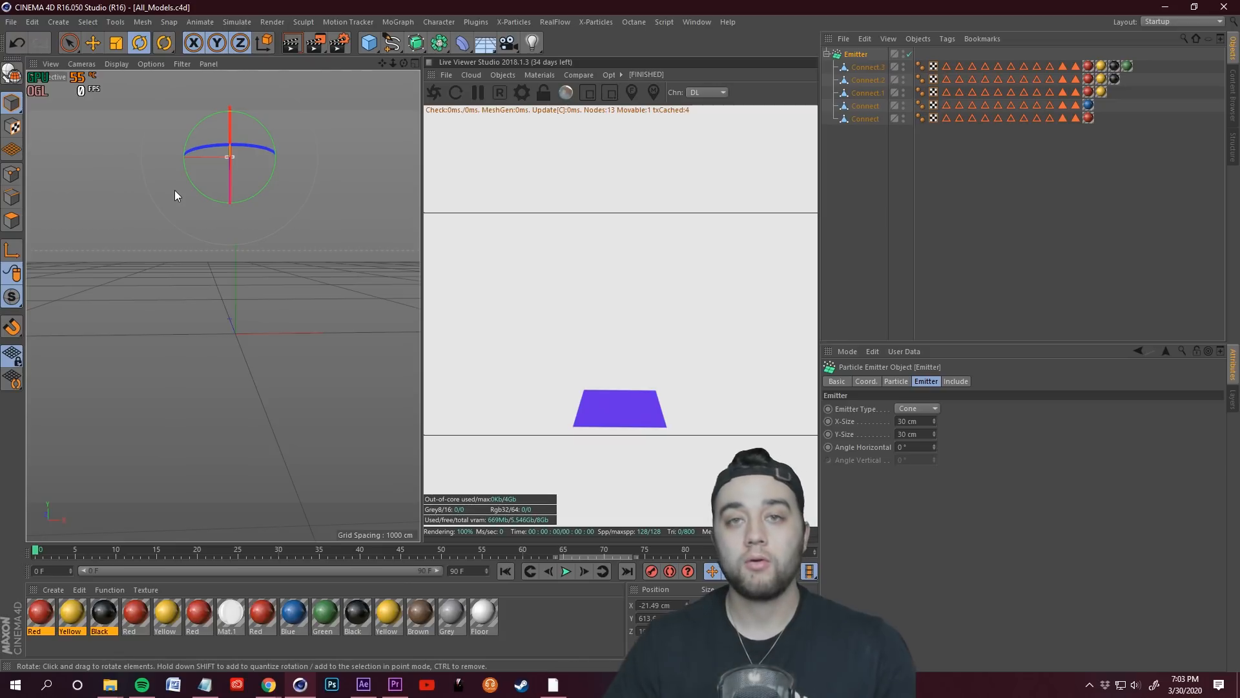
- Copy the emitter with all its Connect bricks and switch to the TUTORIAL PUKE COMP project
drag(1084, 243, 215, 8)
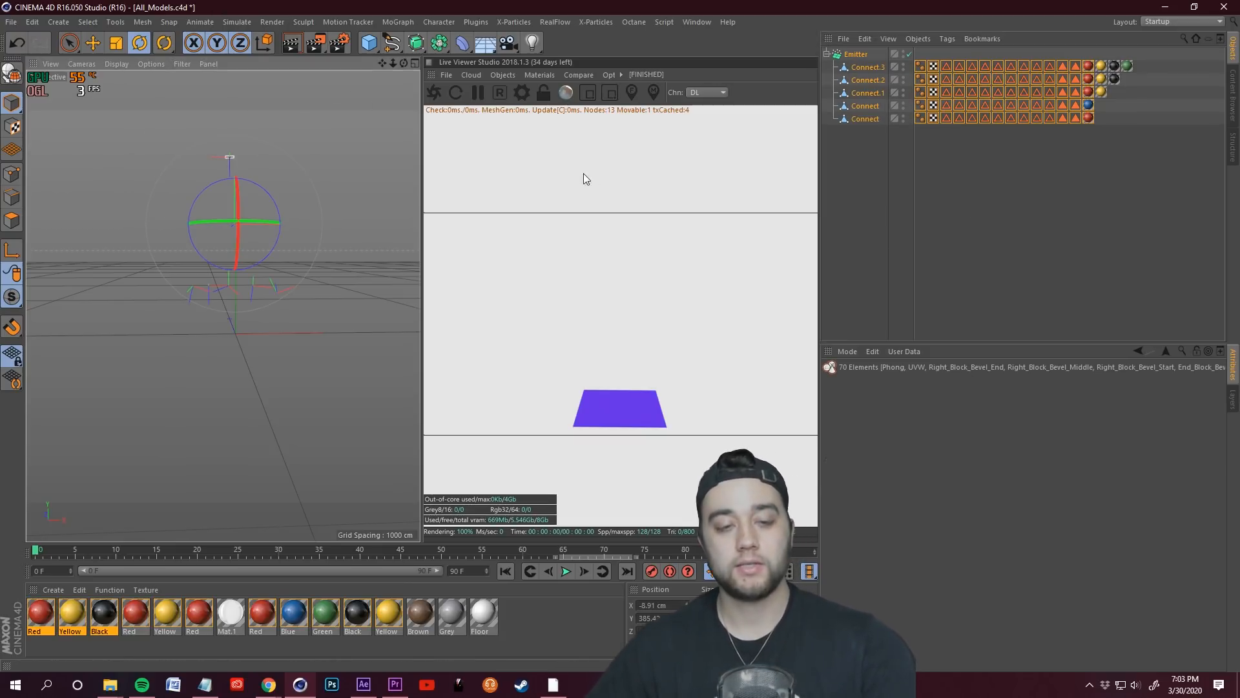
key(v)
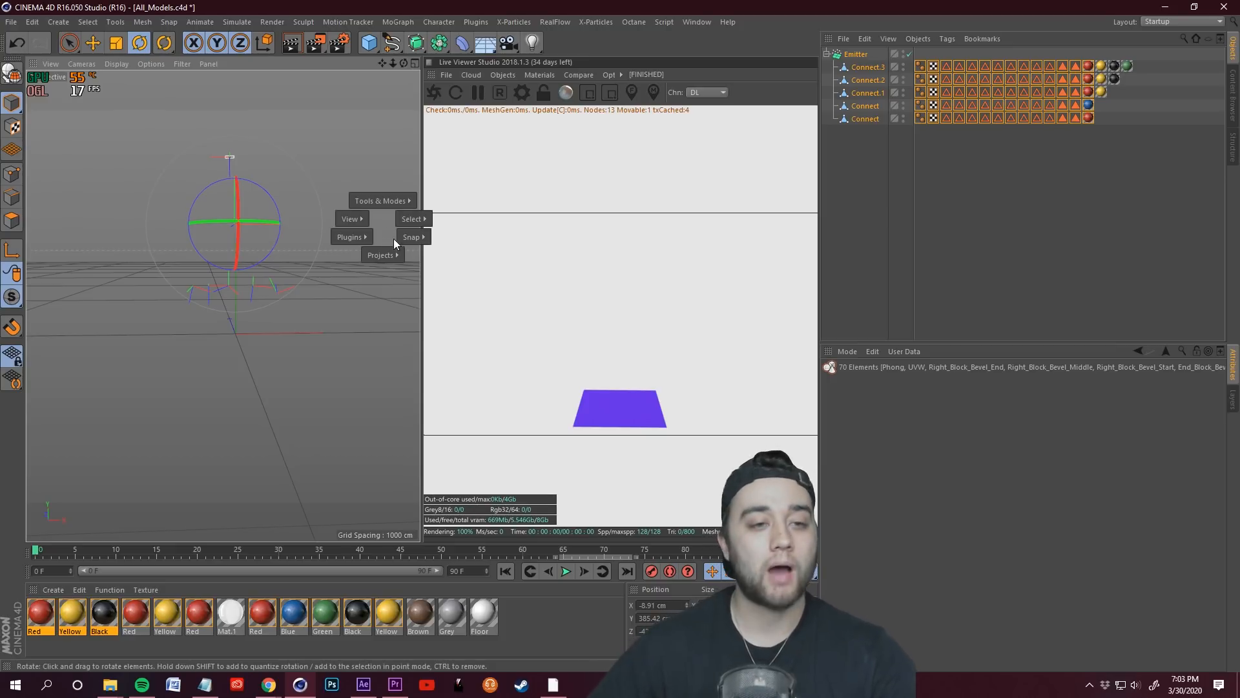
mouse_move(387, 261)
click(375, 286)
- Play through the tracked scene, rewind to the first frame and paste the emitter with its bricks
click(565, 571)
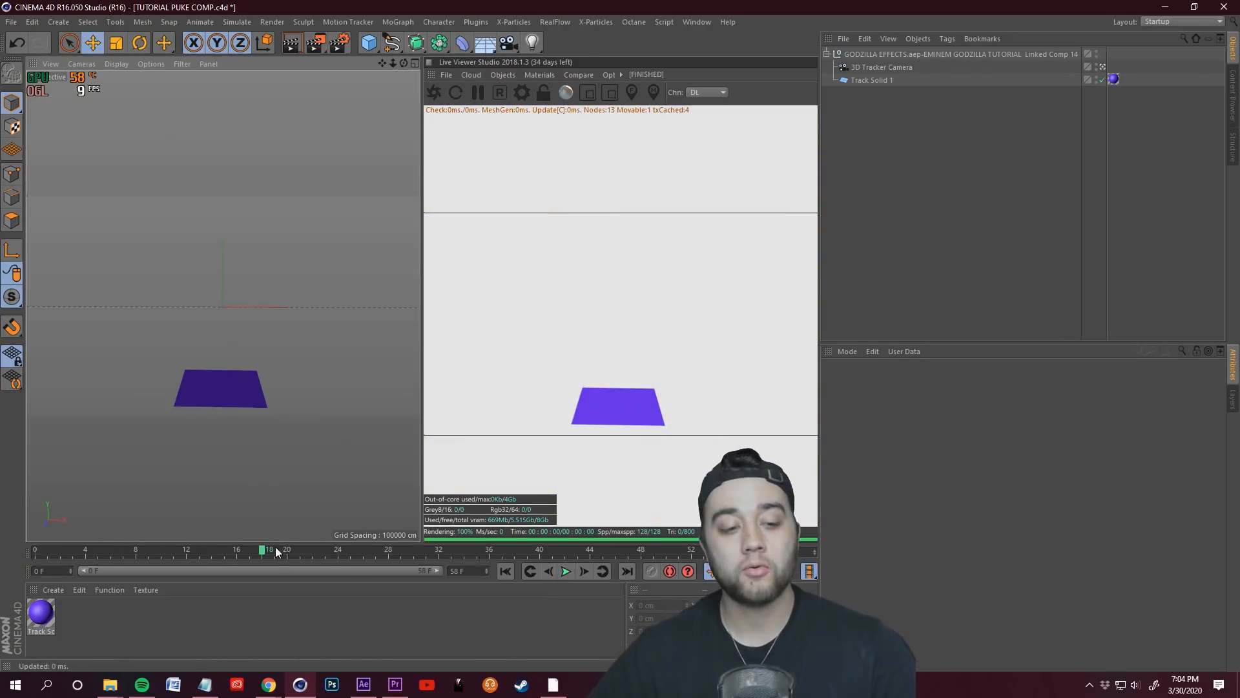
drag(265, 552, 35, 556)
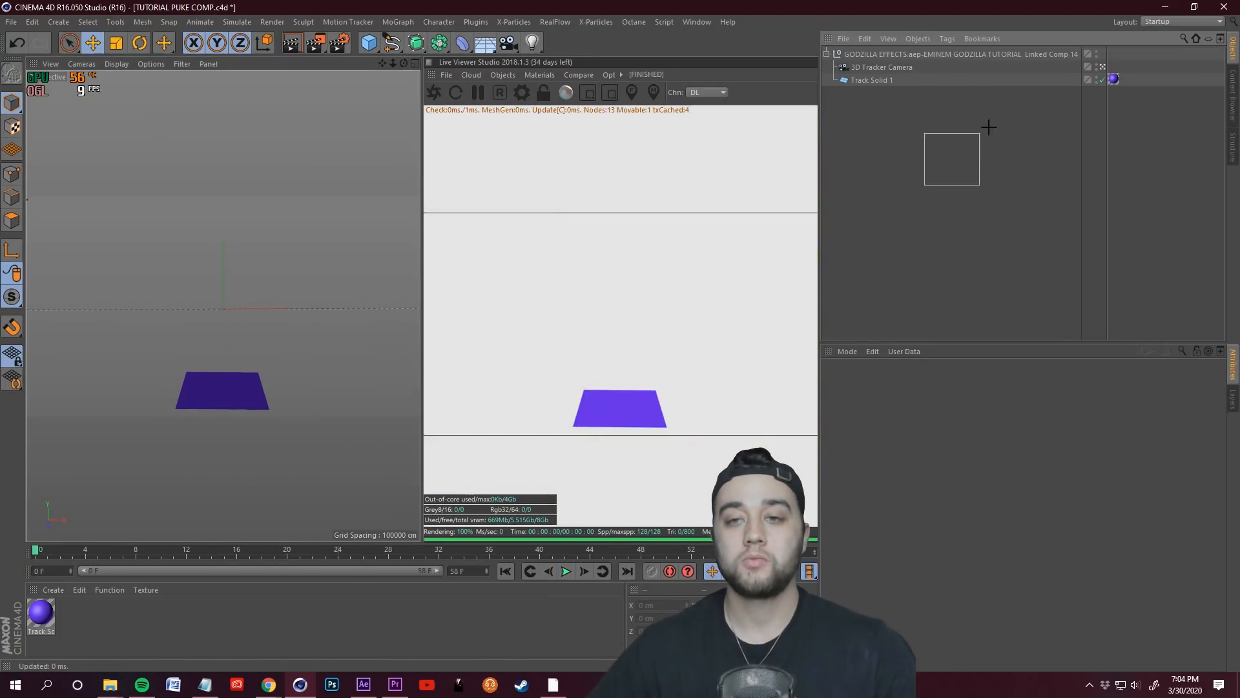
key(ctrl+v)
click(1093, 204)
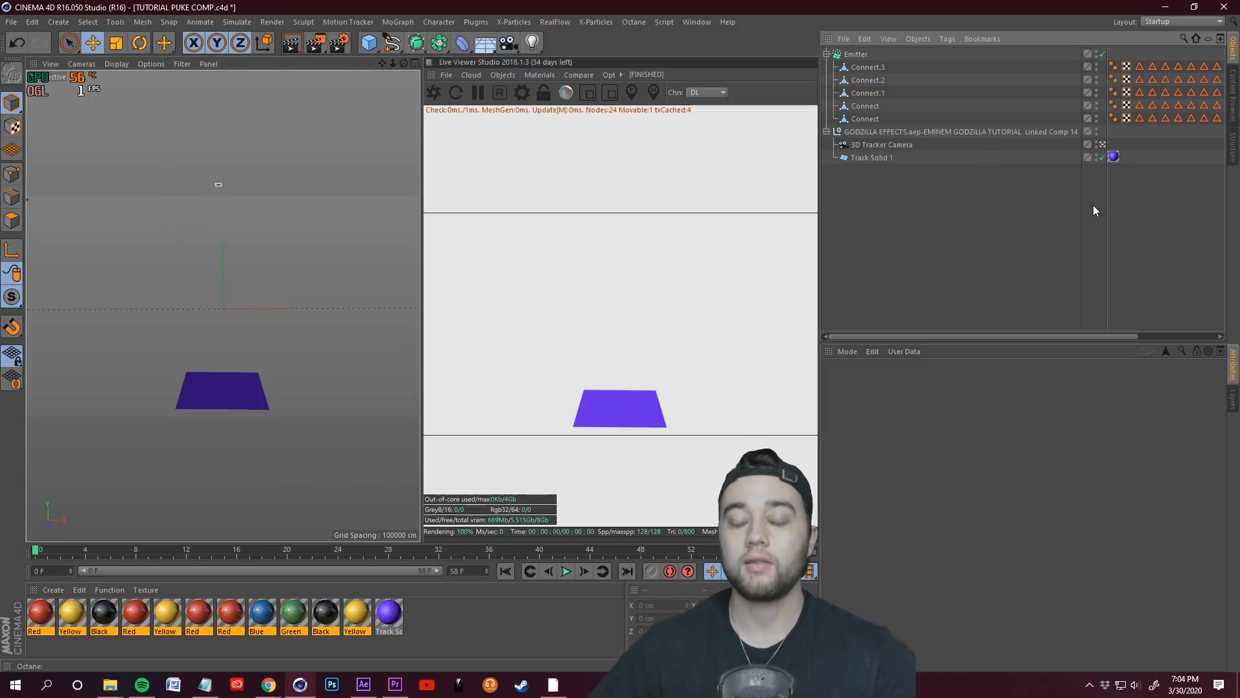
- Leave the 3D Tracker Camera view and move the emitter with all its bricks down to the purple track solid, at about Y -239.8 cm
click(1103, 145)
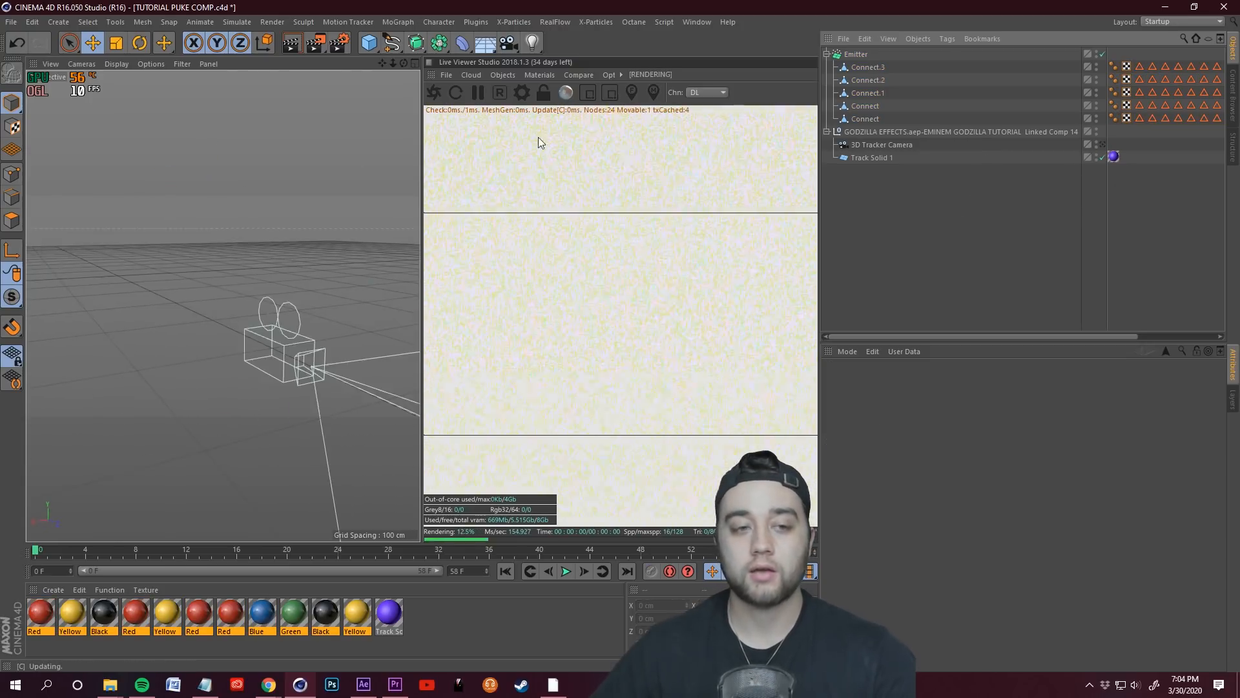
click(857, 54)
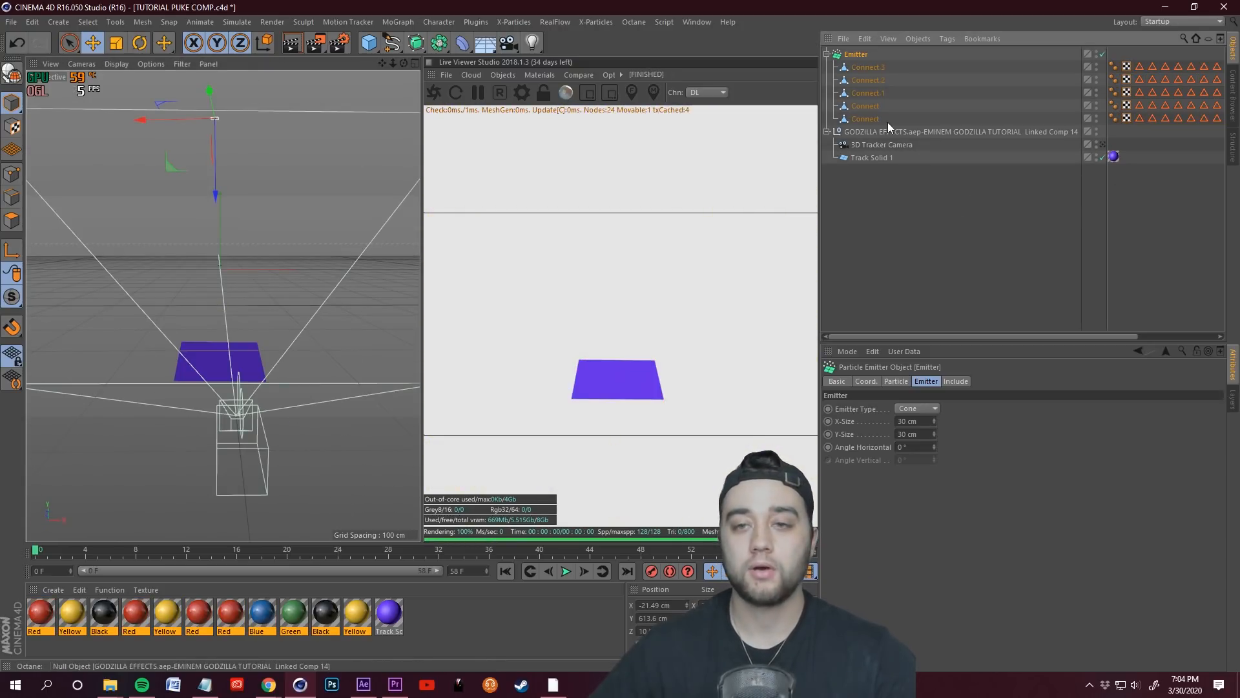
shift+click(866, 117)
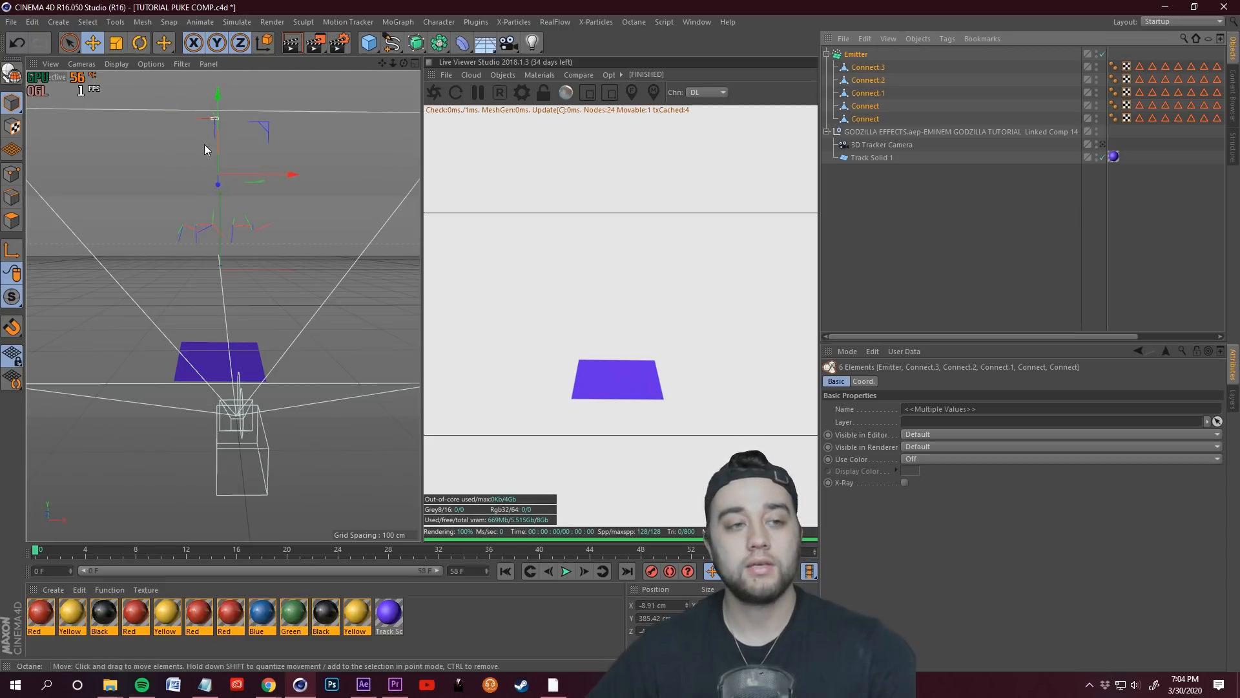
alt+drag(223, 194, 245, 142)
drag(382, 63, 401, 150)
alt+drag(323, 169, 285, 200)
drag(192, 244, 208, 412)
scroll(174, 392, up, 7)
alt+drag(223, 306, 282, 335)
drag(319, 436, 227, 433)
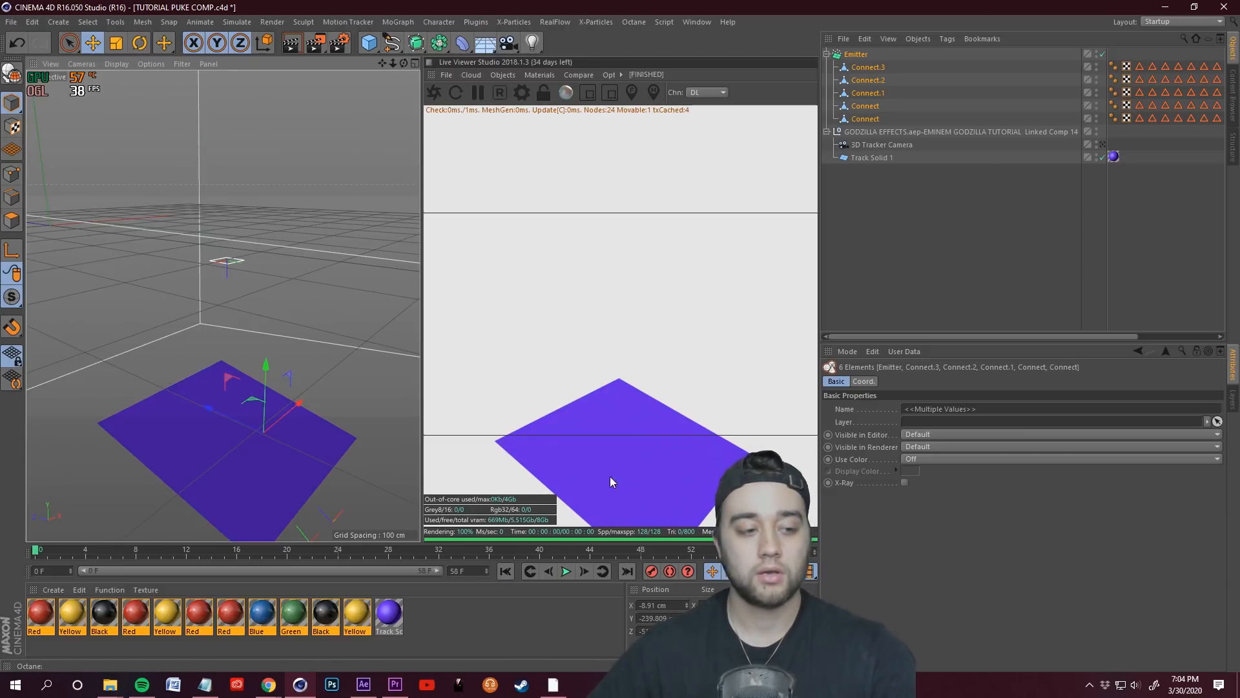
- Look through the 3D Tracker Camera again, preview the brick stream over the track solid and rewind to the first frame
click(1102, 145)
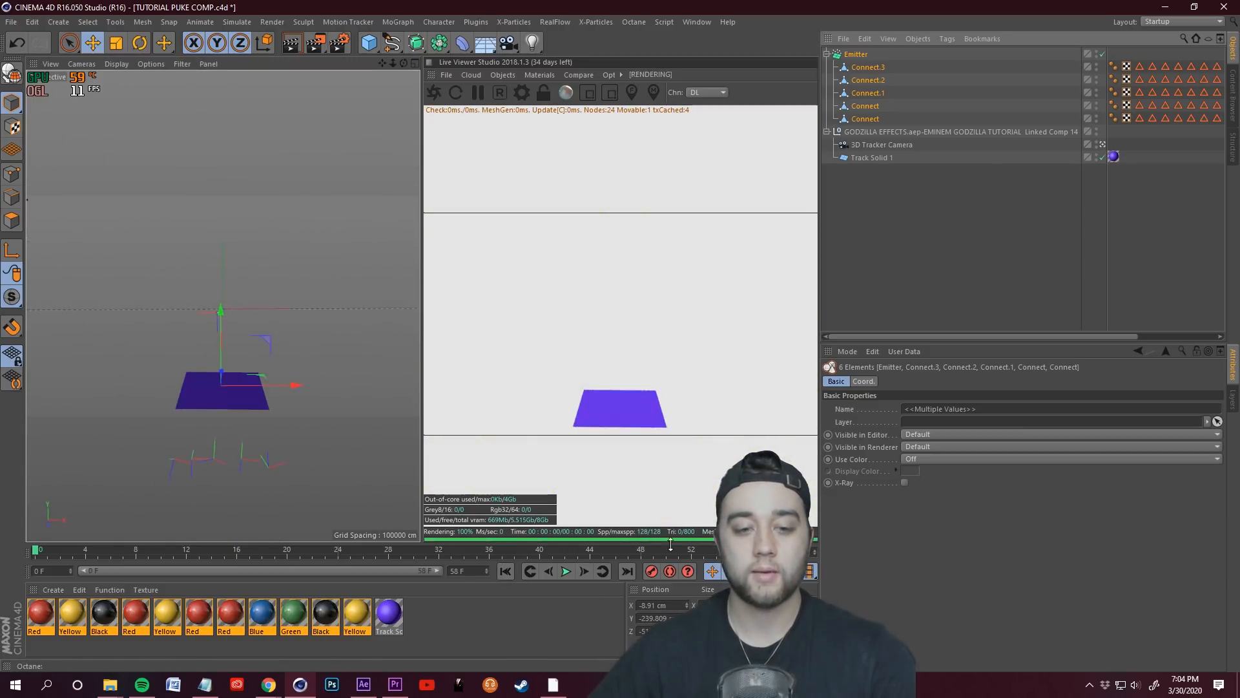
click(565, 571)
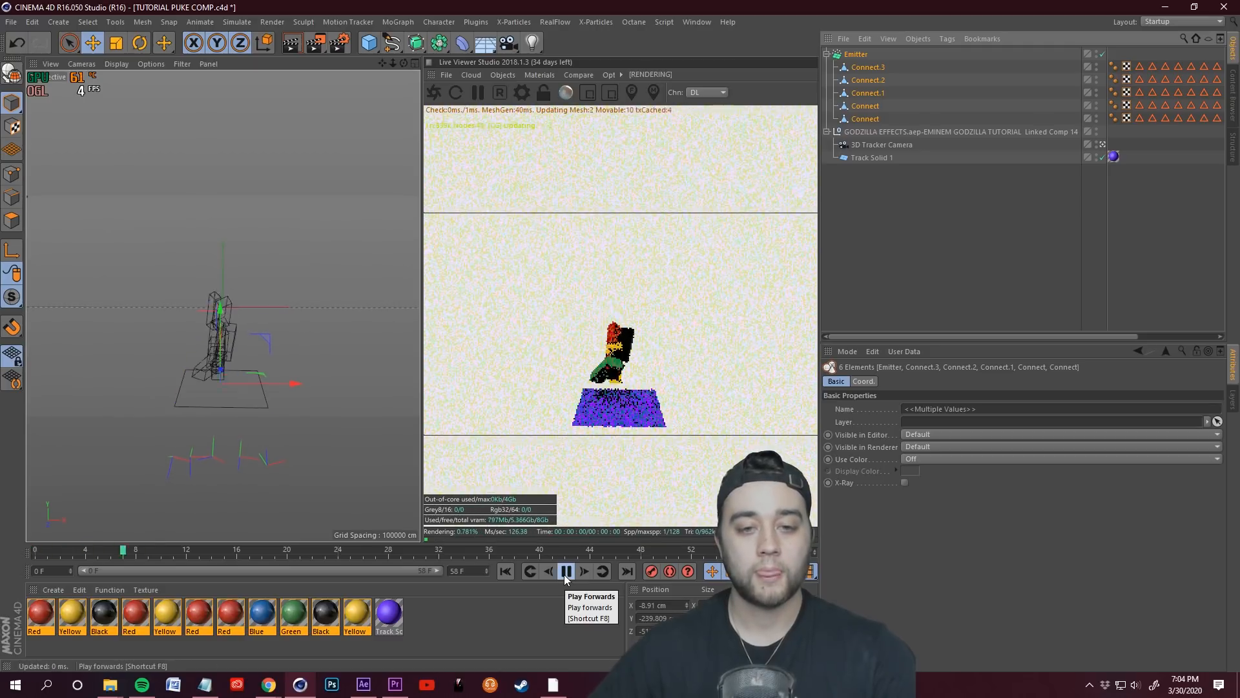
click(565, 572)
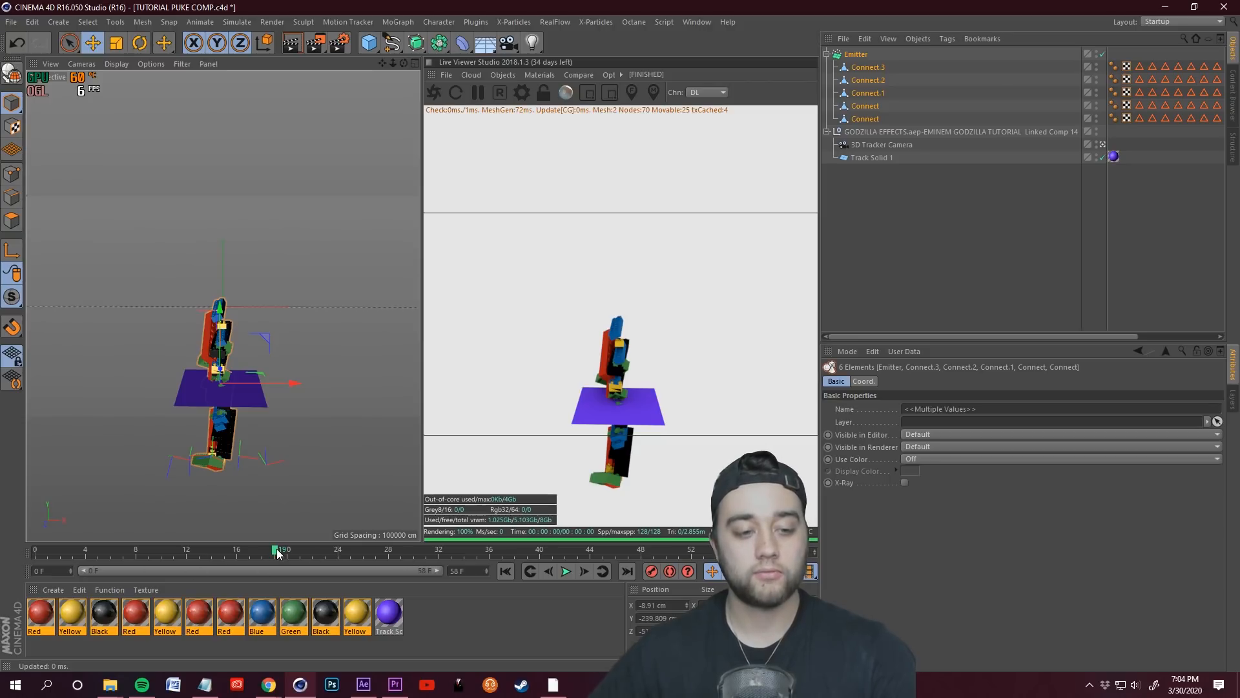
drag(269, 553, 34, 555)
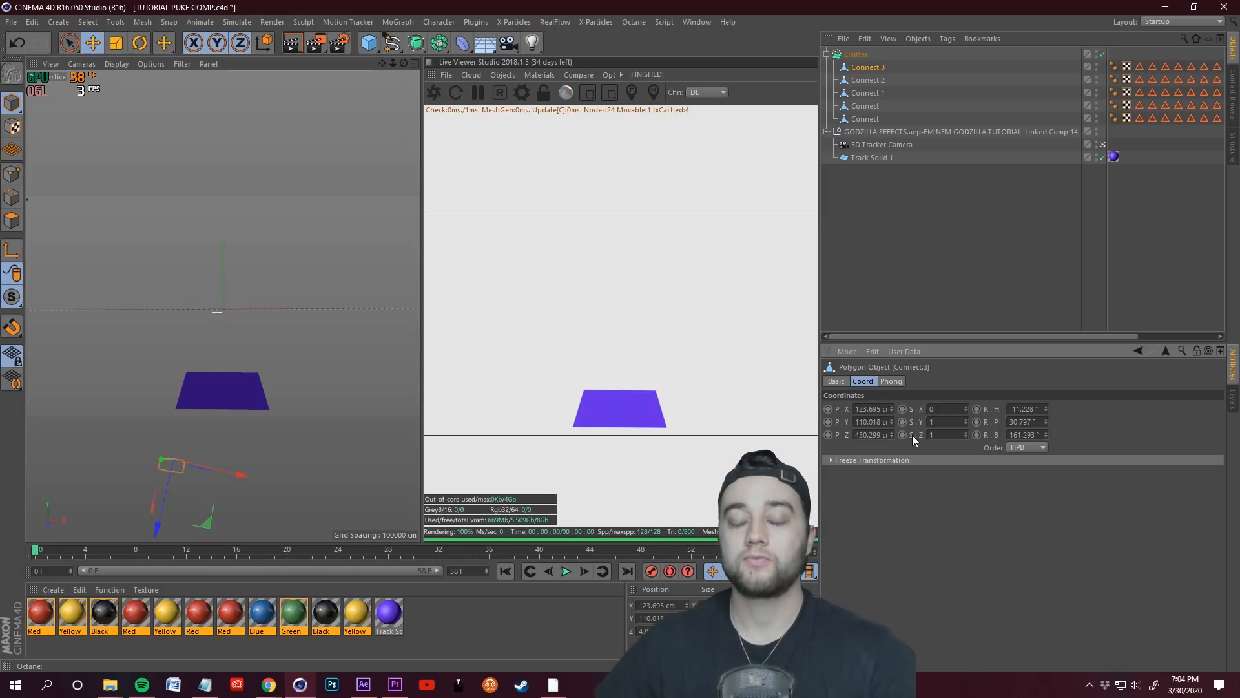
- Scale the Connect.3 brick to 0.5 on X, Y and Z
click(945, 408)
text(.5)
key(Return)
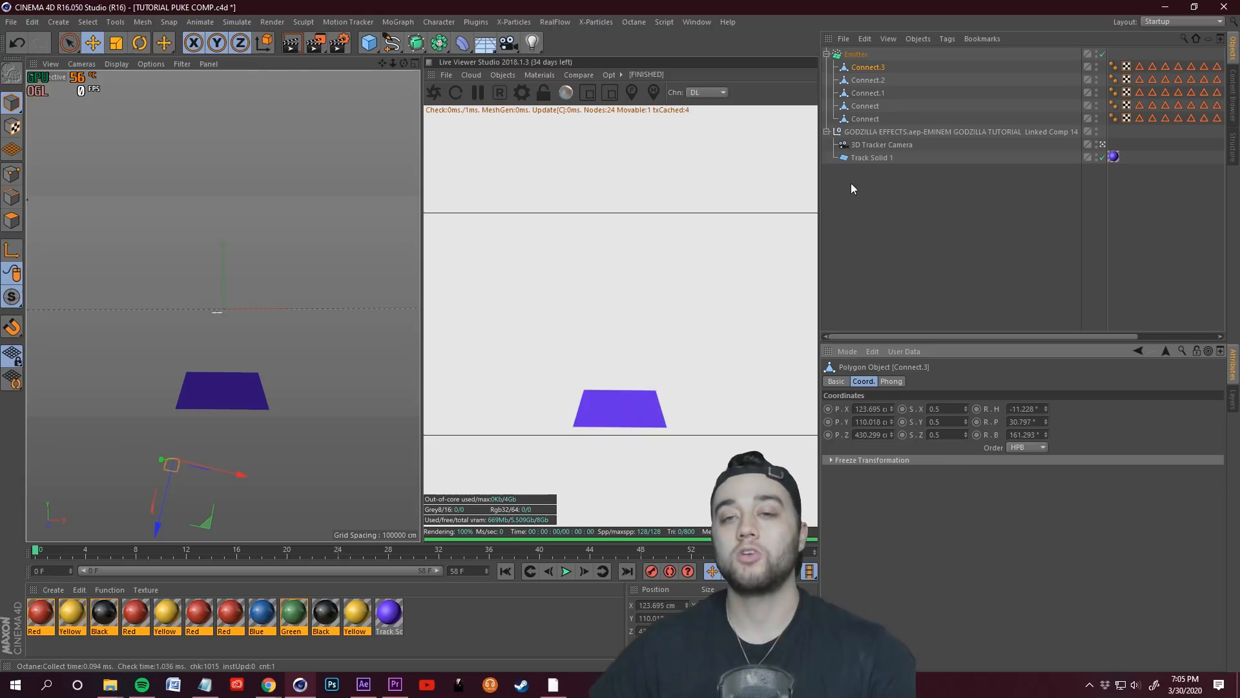
- Scale the remaining four Connect bricks to 0.5 on all axes and save the project
click(875, 80)
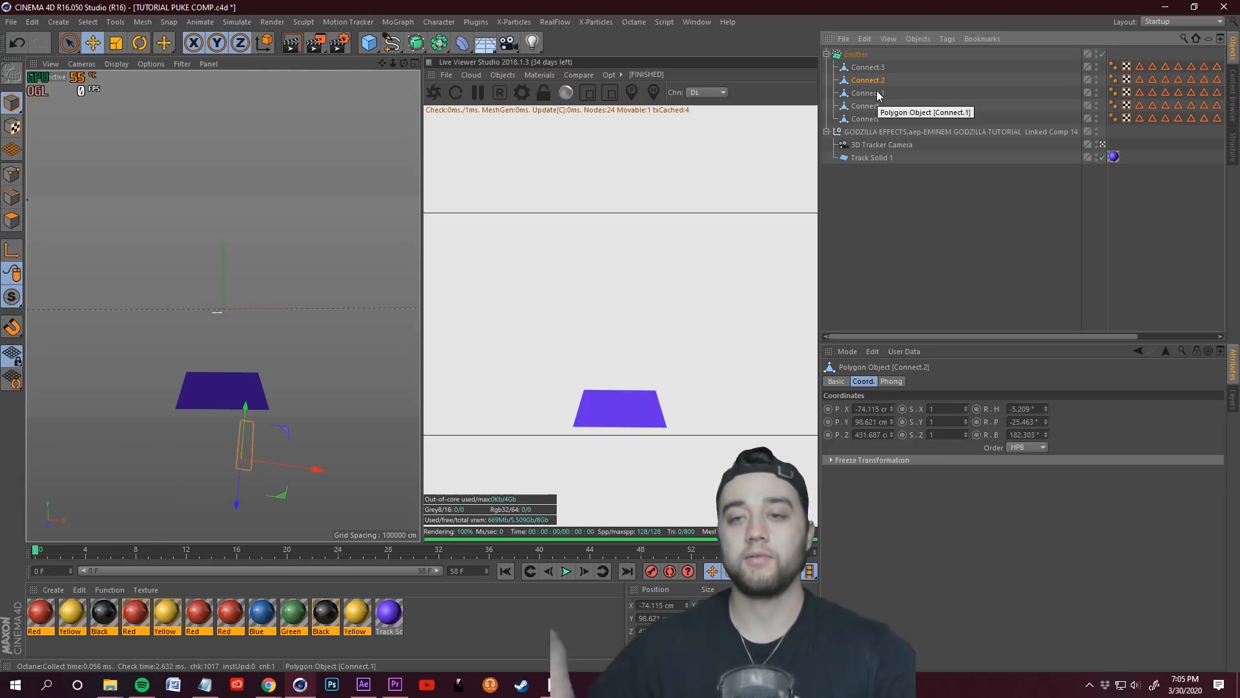
click(944, 408)
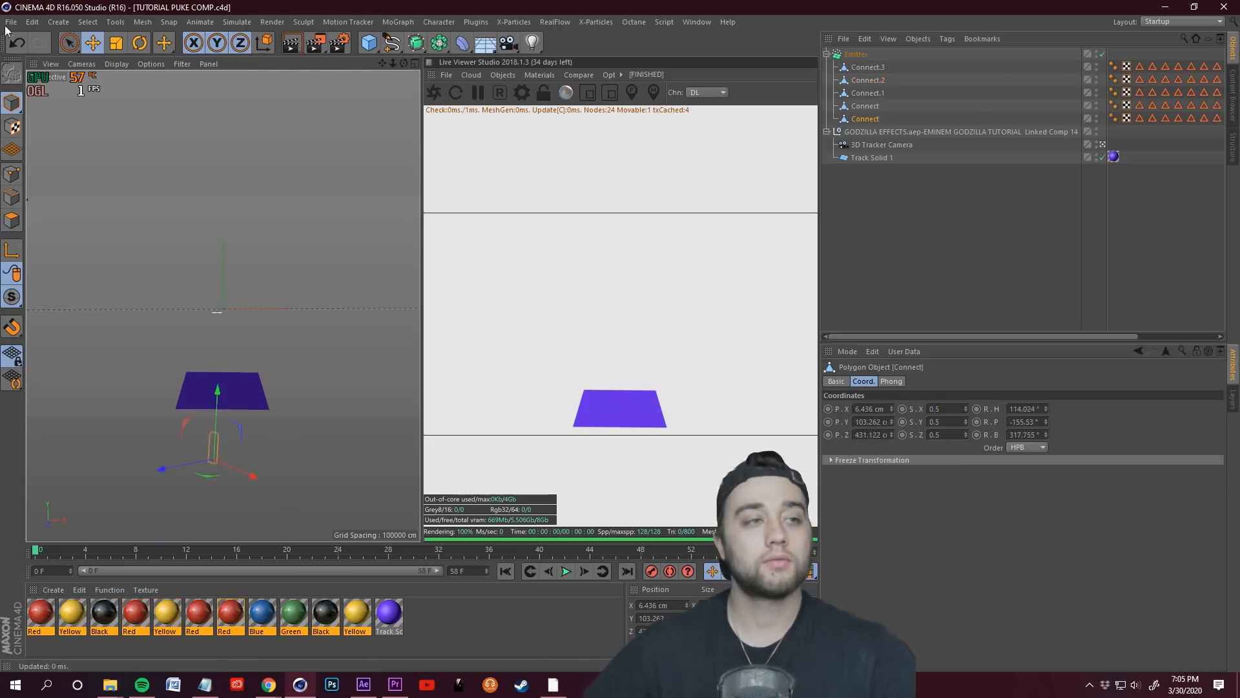
click(11, 22)
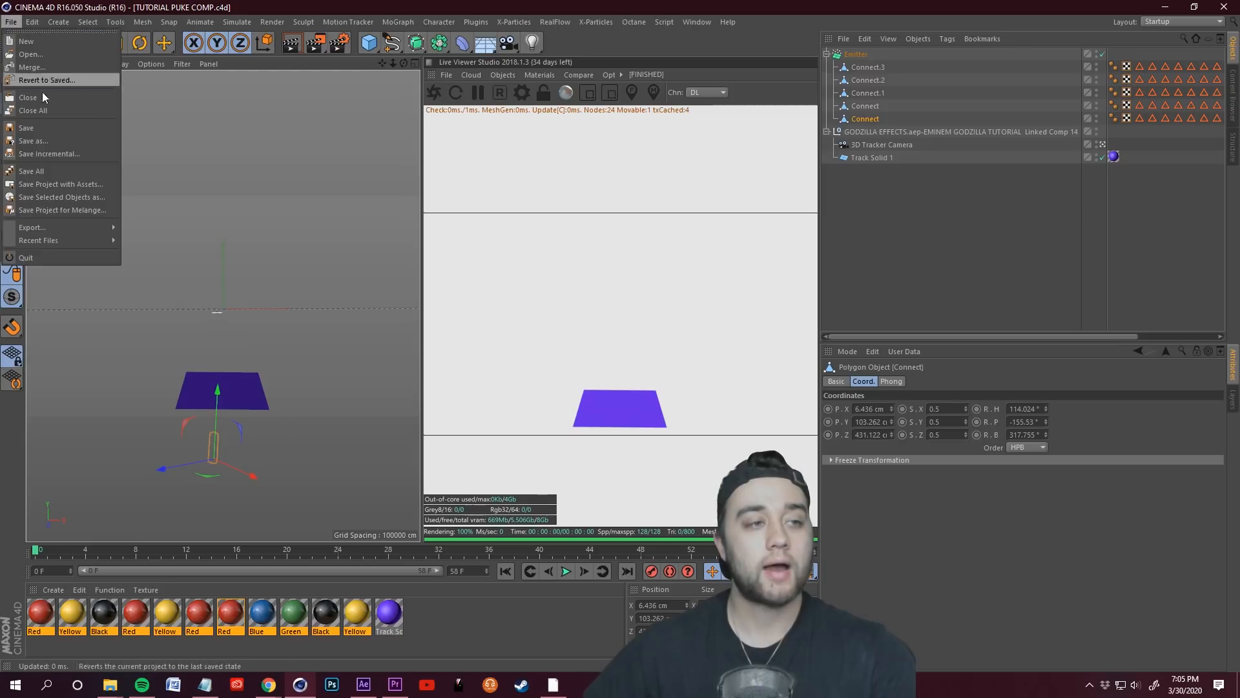
click(28, 128)
- Switch to After Effects and add TUTORIAL PUKE COMP from the GODZILLA EFFECTS folder as the top layer of Linked Comp 14
click(374, 688)
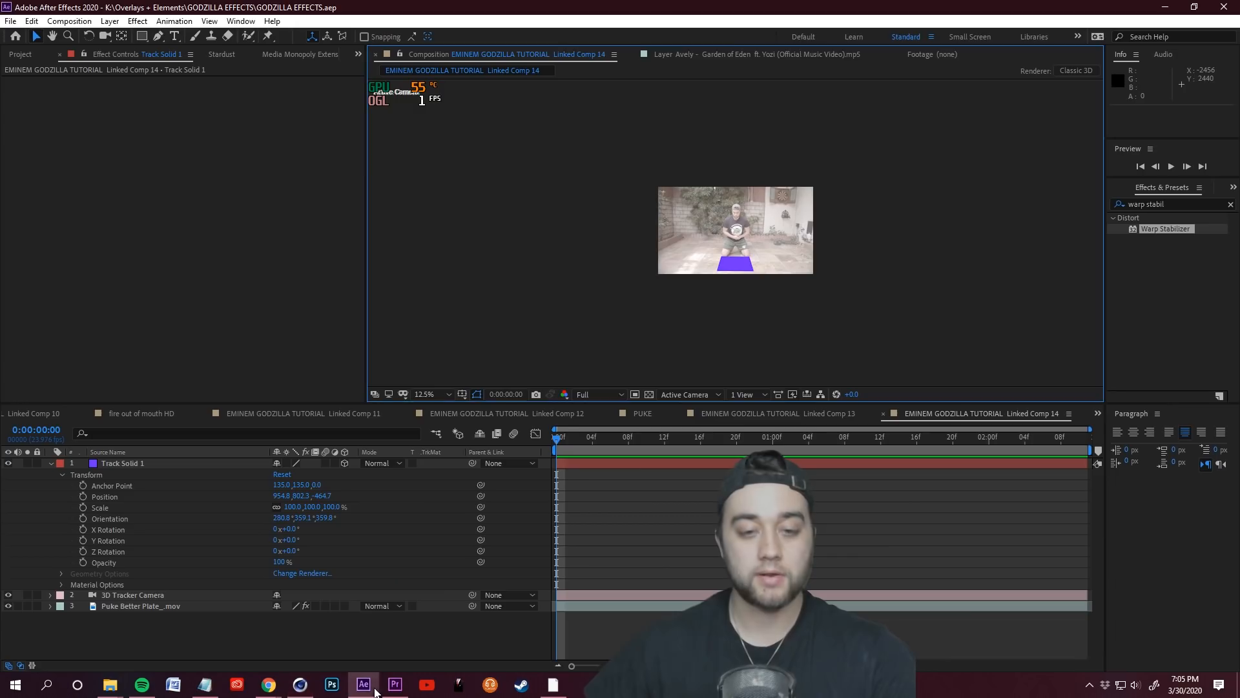
key(period)
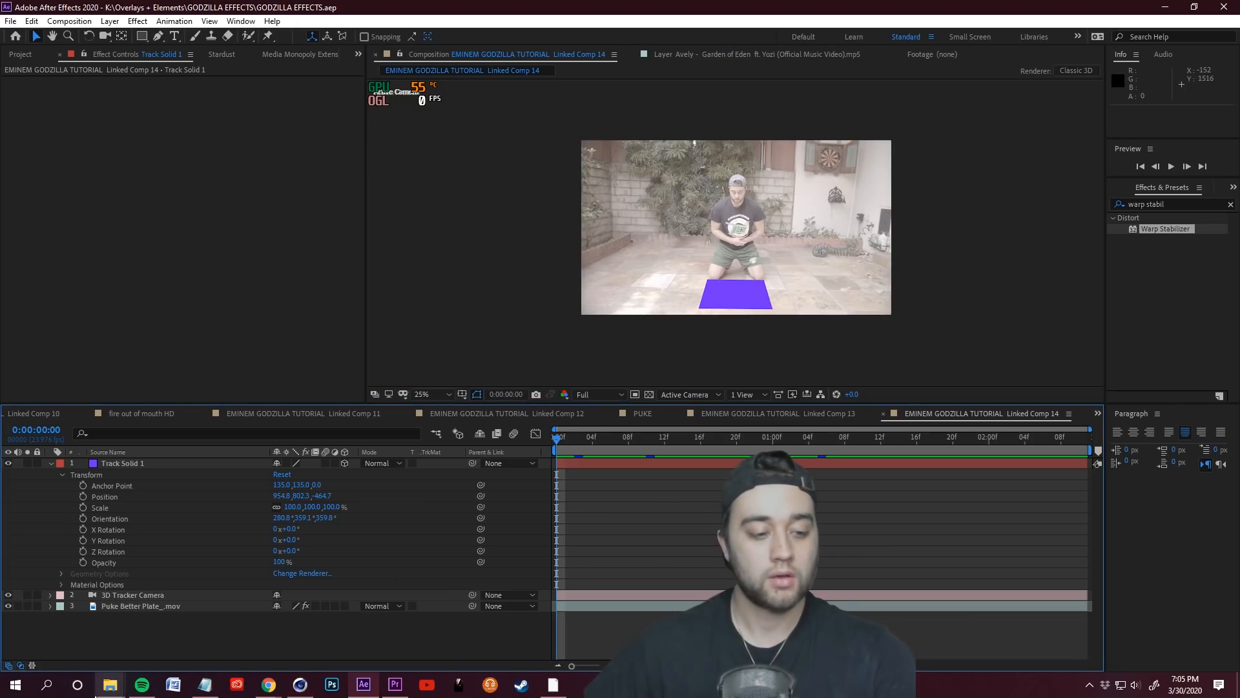
mouse_move(101, 693)
click(61, 642)
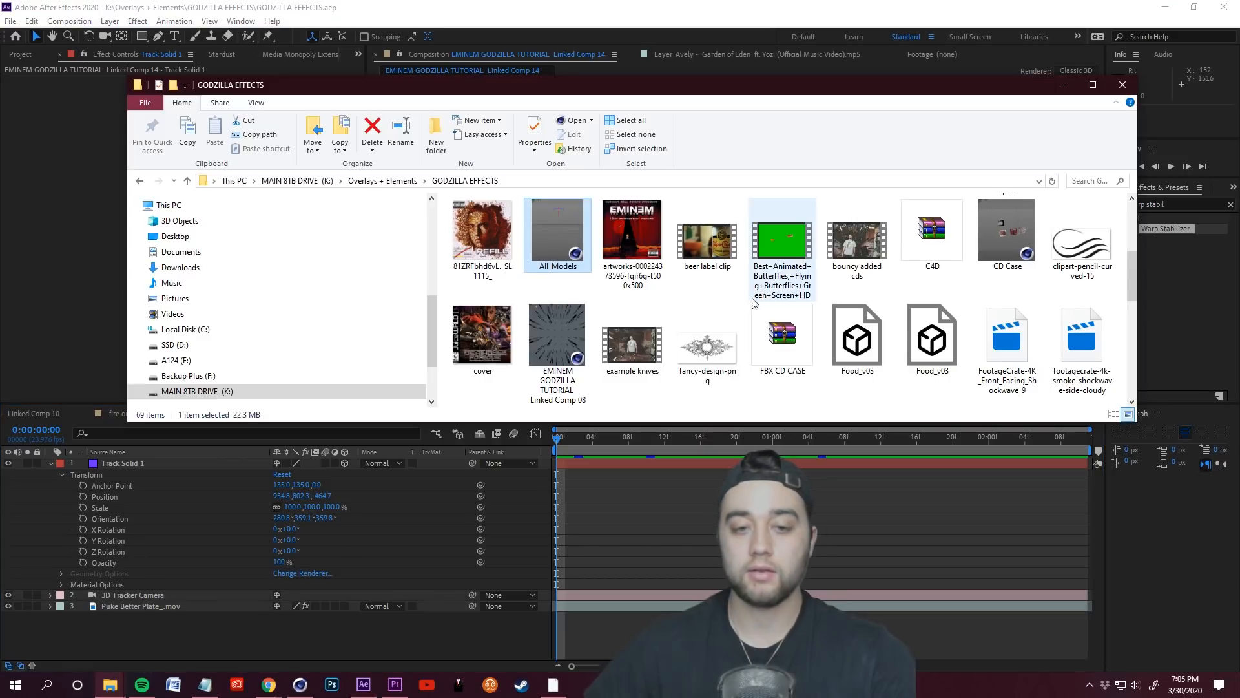
scroll(682, 396, down, 3)
click(573, 391)
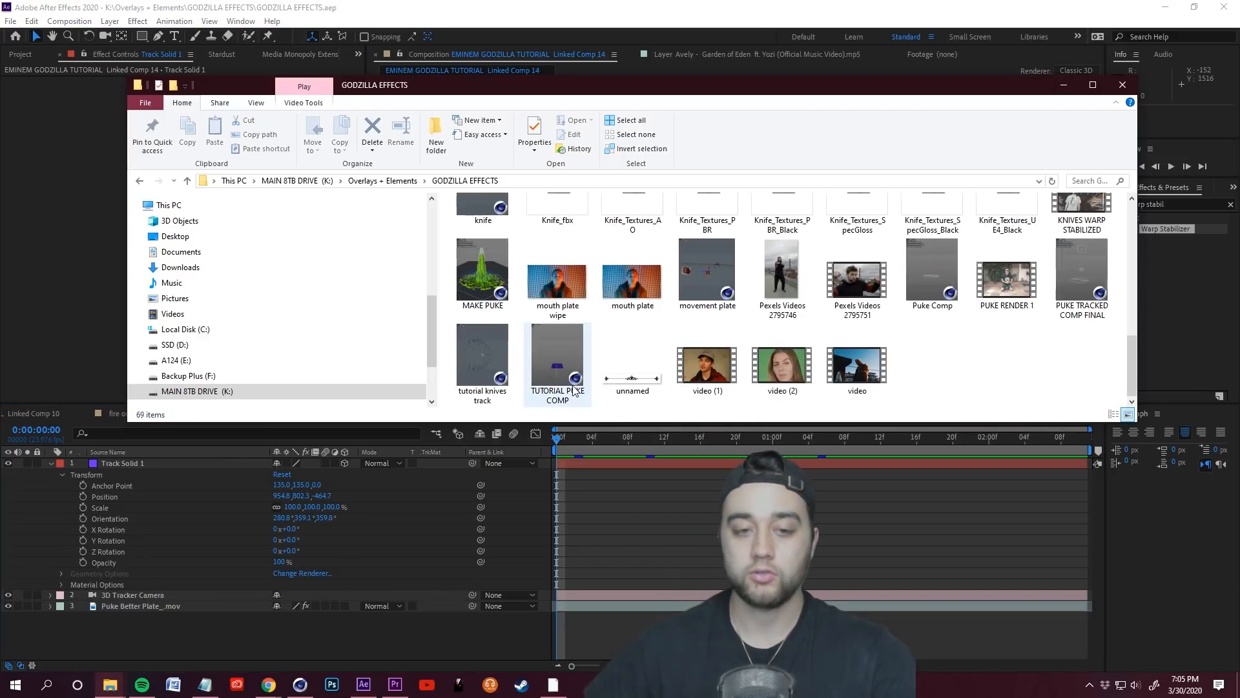
drag(567, 376, 155, 463)
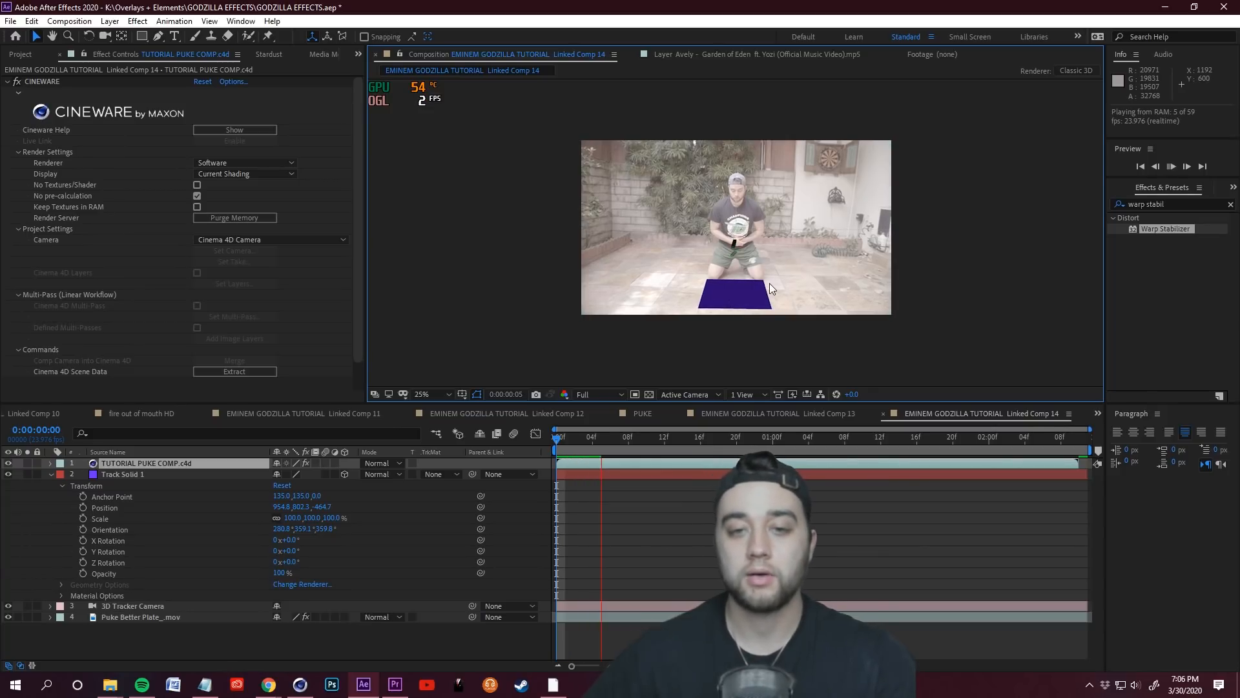
- Preview the brick stream over the puke footage and scrub to around frame 17 to check its timing against the actor's mouth
key(space)
key(period)
key(period)
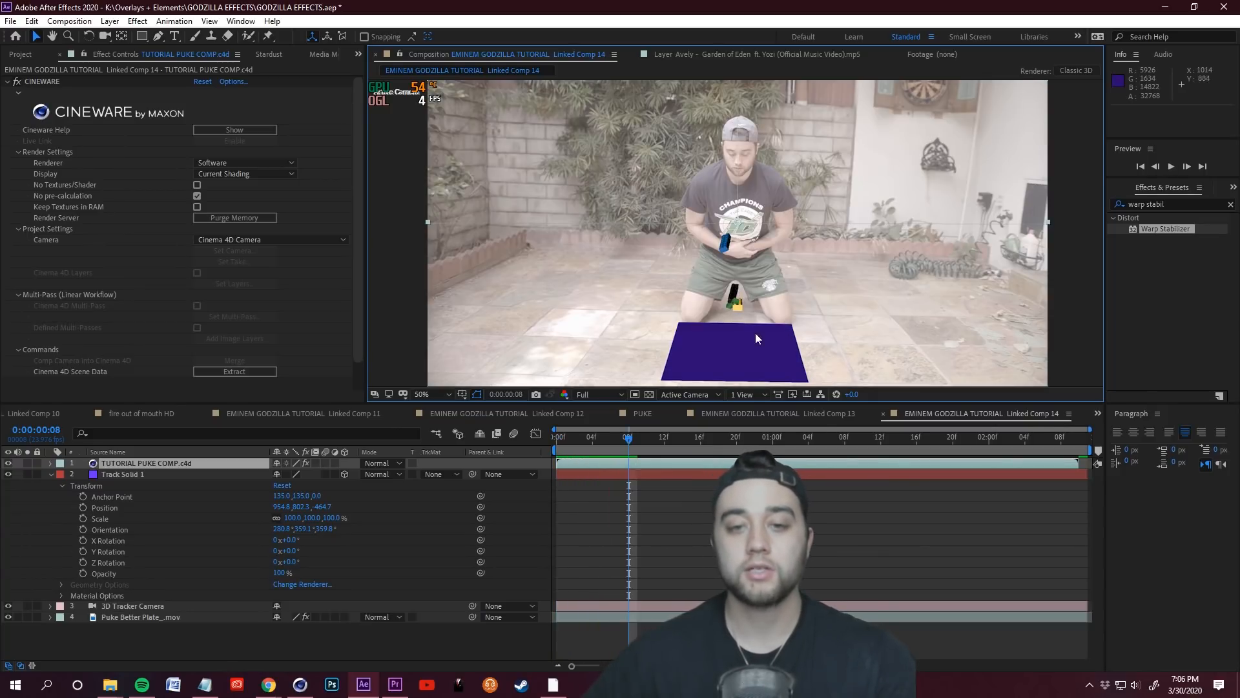
key(Home)
key(space)
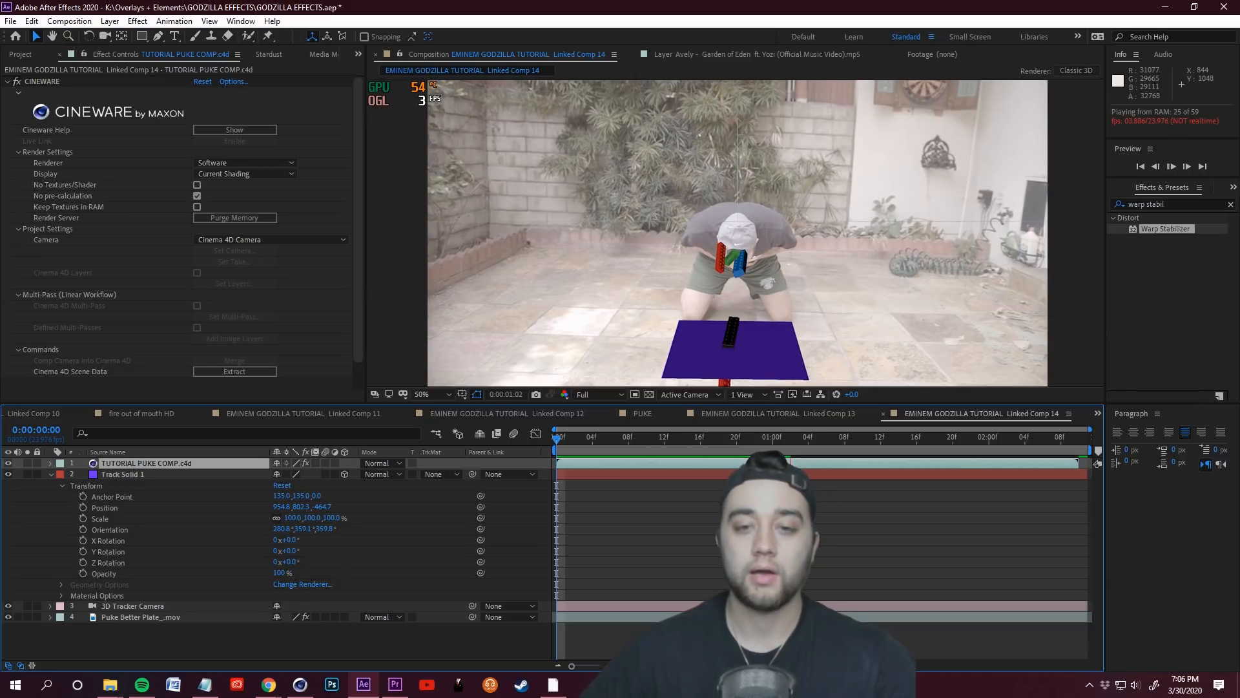
key(space)
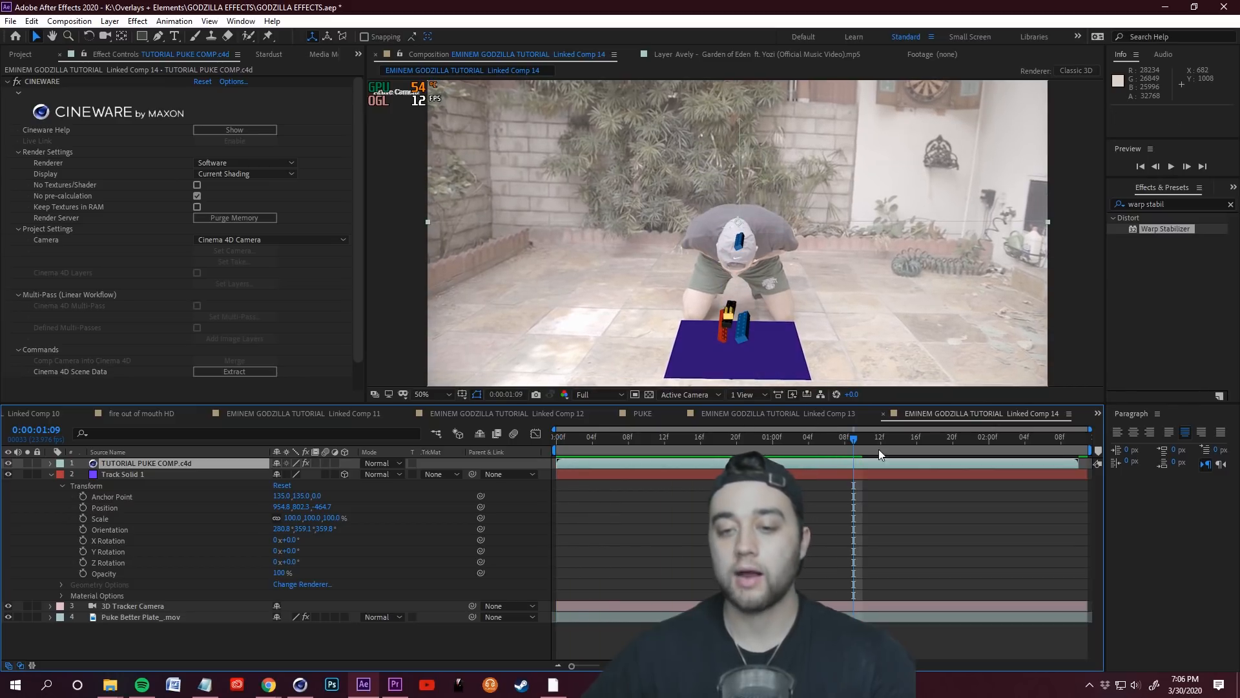
key(space)
key(space)
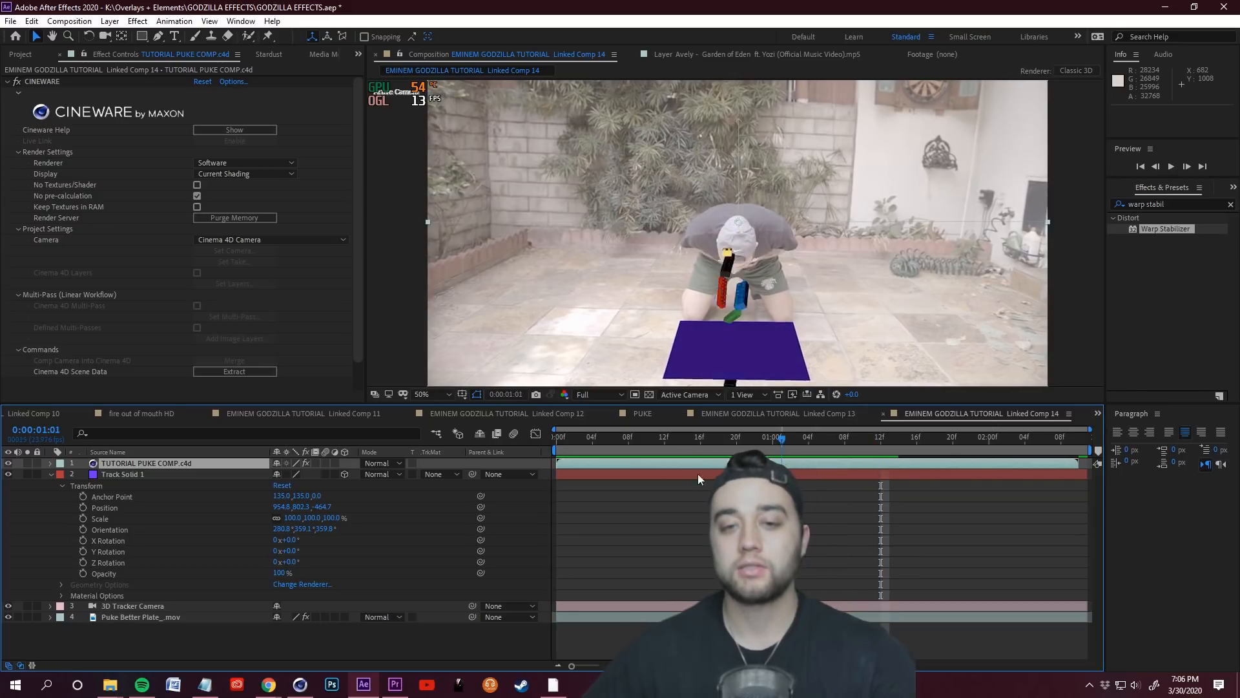
drag(735, 437, 622, 459)
drag(651, 462, 708, 465)
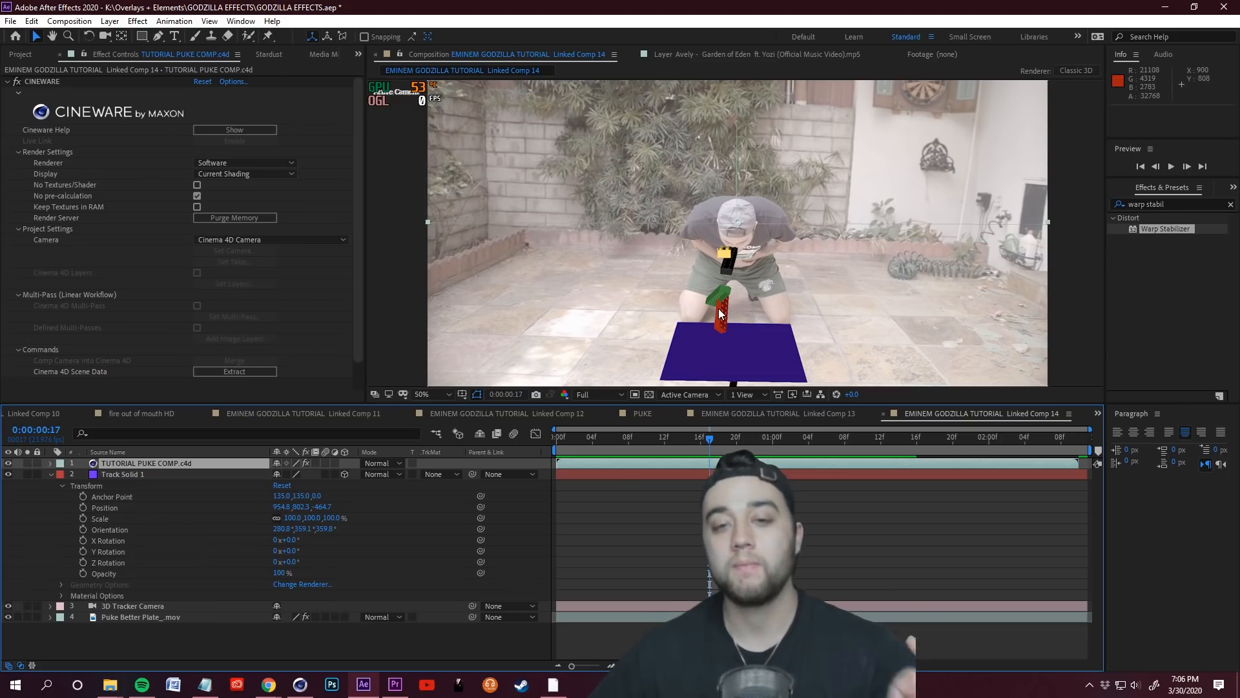
- Switch to Cinema 4D and set the Emitter's particle speed to 400 cm
click(309, 686)
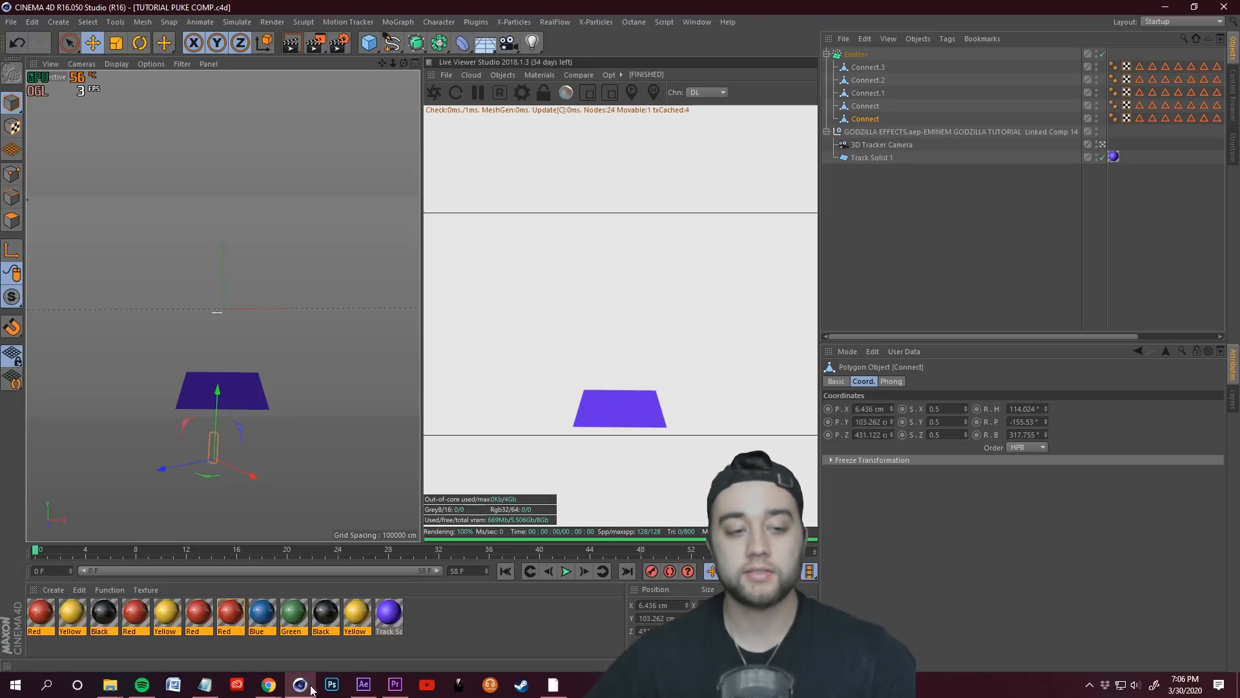
click(856, 54)
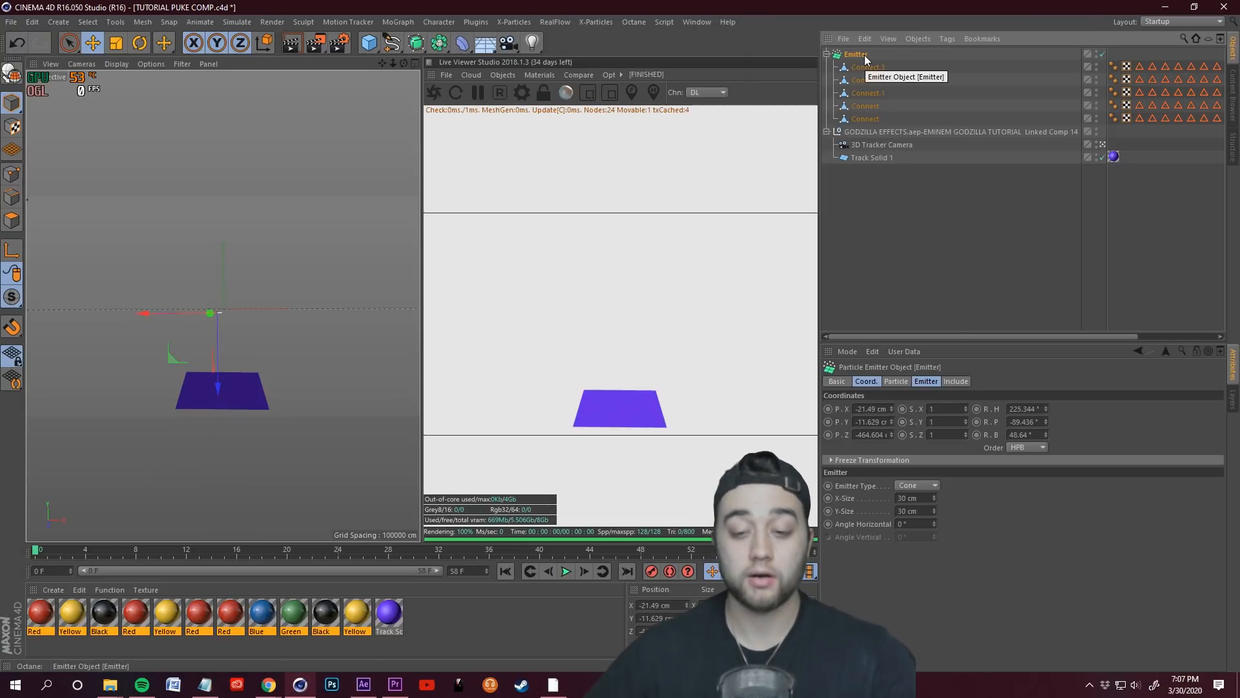
click(895, 381)
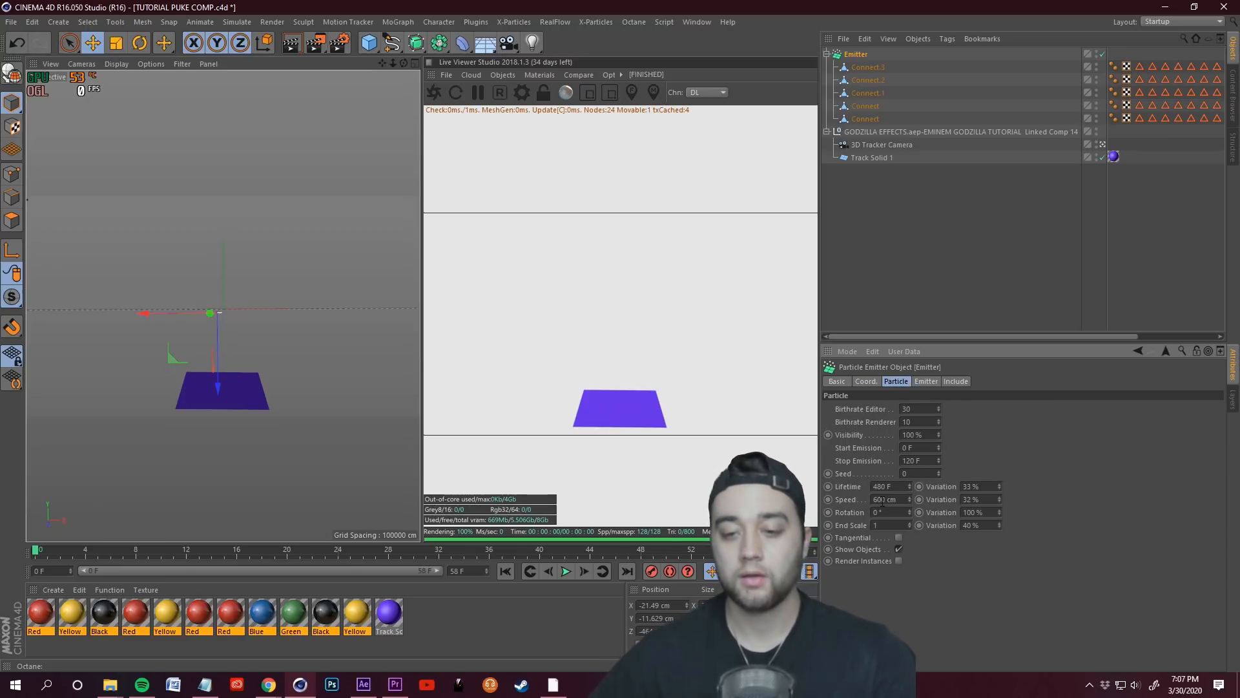
text(400)
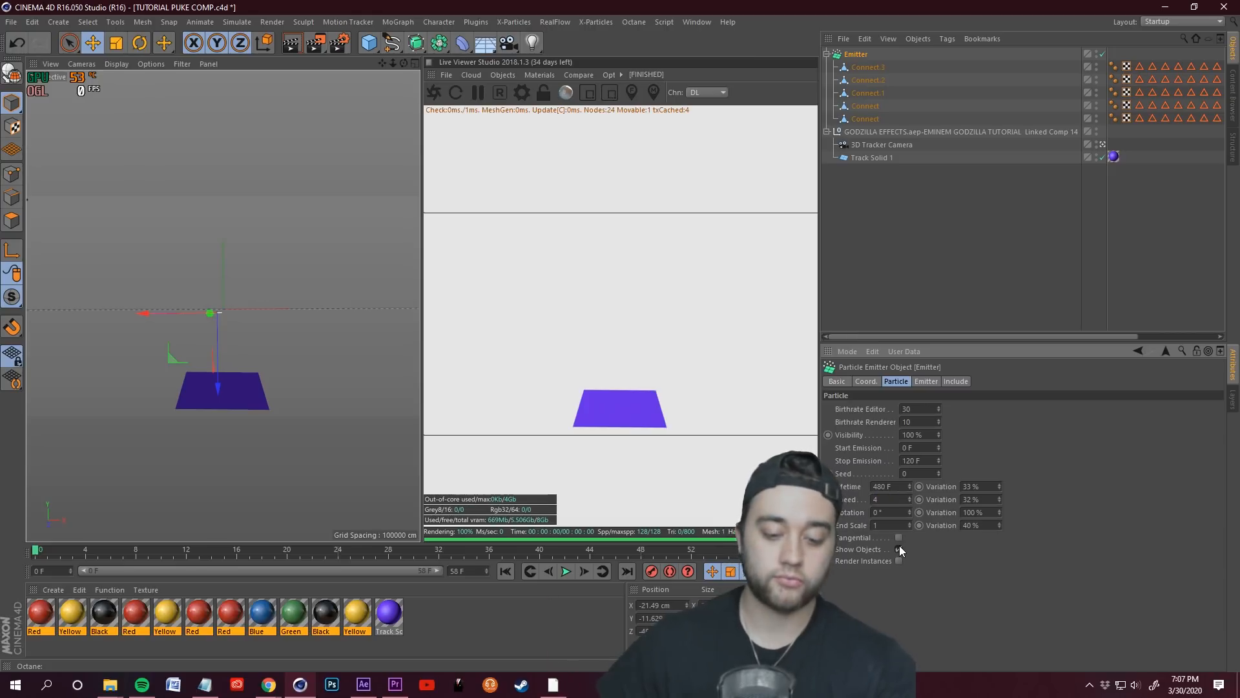
key(Return)
- Keyframe the Emitter's particle visibility at 0% on frame 16
drag(35, 549, 252, 557)
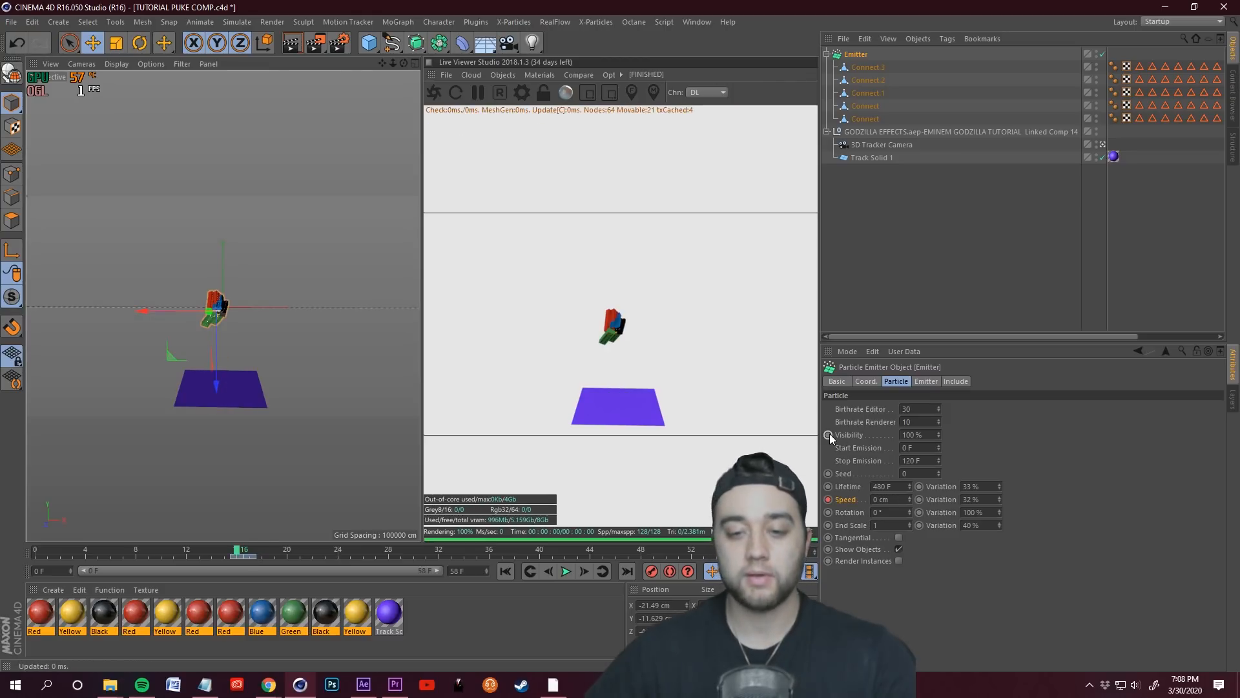
ctrl+click(829, 435)
drag(920, 436, 836, 438)
text(0)
click(1088, 485)
ctrl+click(829, 435)
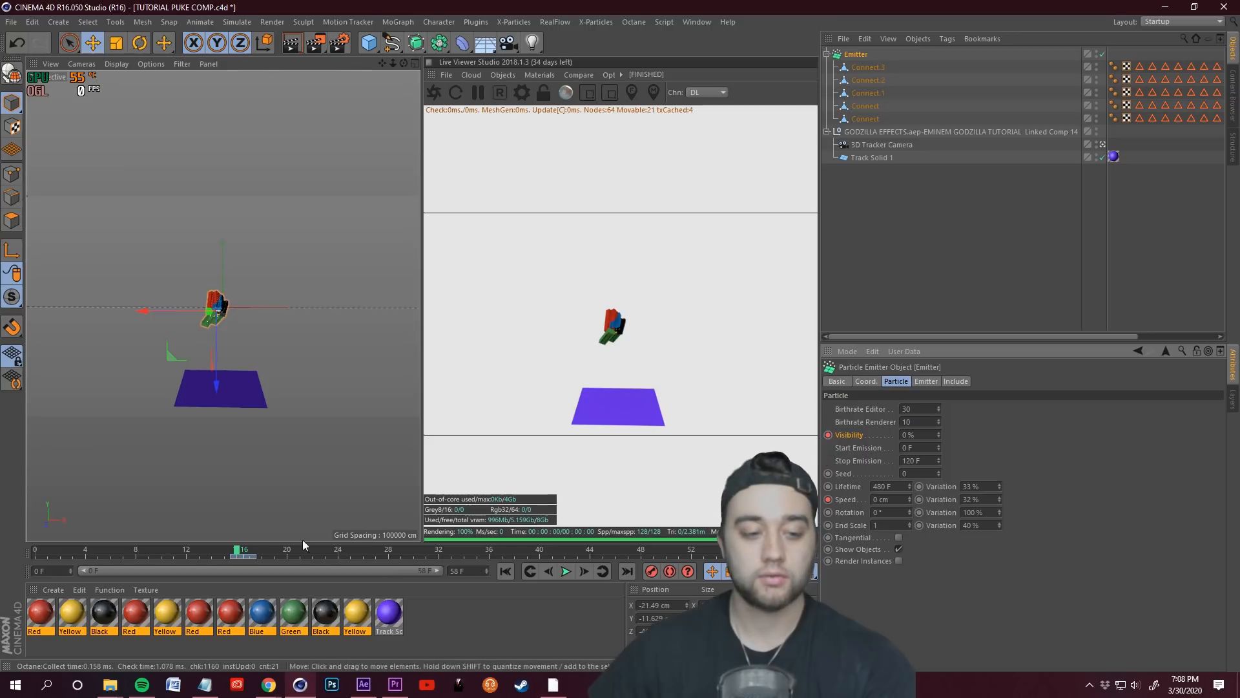
- Keyframe the Emitter's particle visibility at 100% on frame 17
click(583, 571)
ctrl+click(829, 435)
drag(921, 435, 898, 435)
text(100)
key(Return)
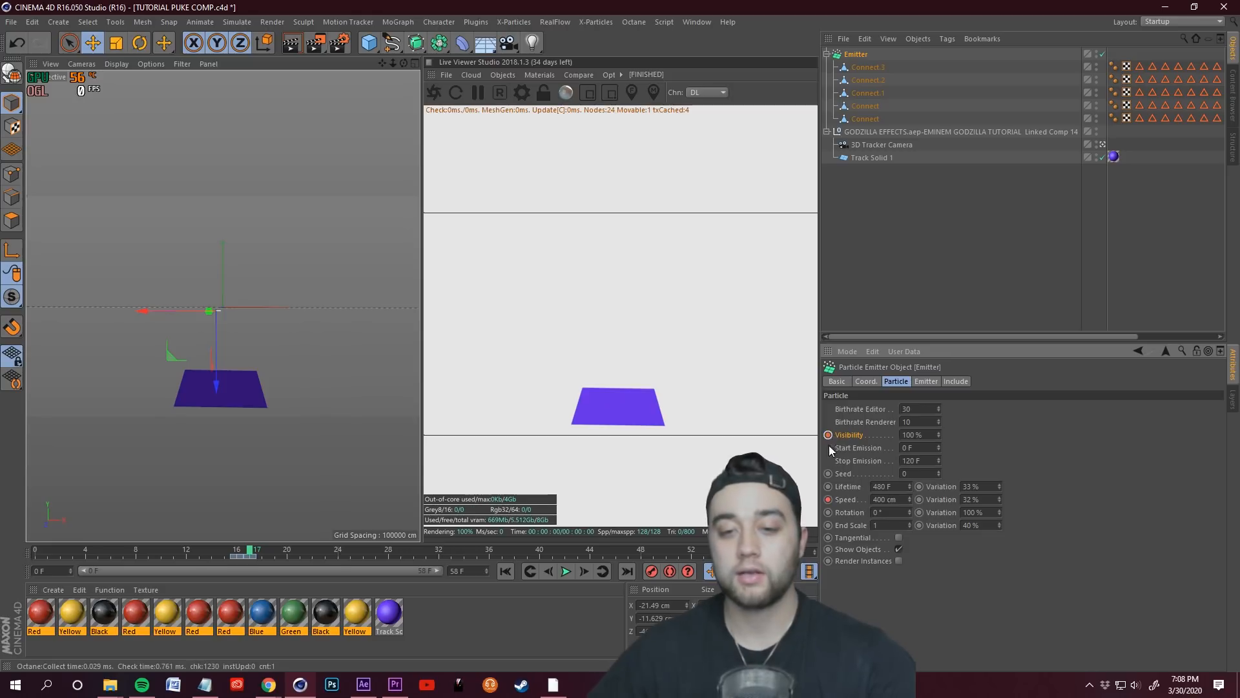
- Play the animation from the first frame to check the delayed emission, and save the project
drag(250, 550, 0, 567)
click(566, 575)
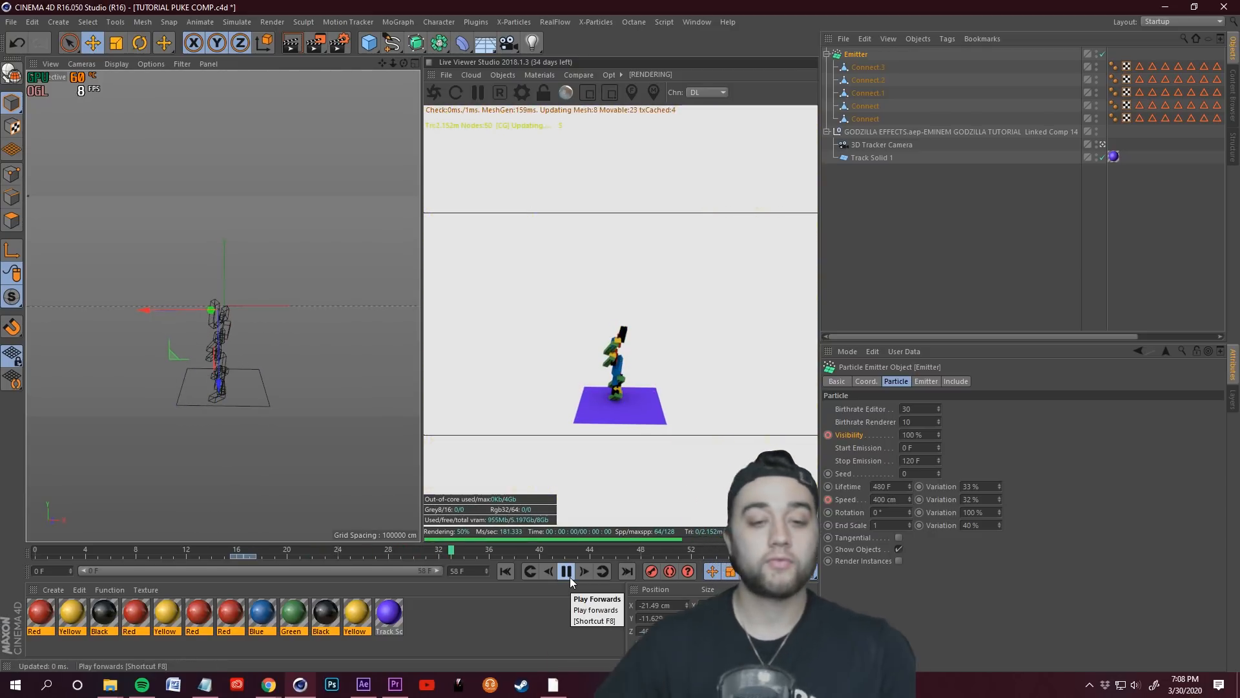
click(567, 572)
click(11, 22)
click(26, 127)
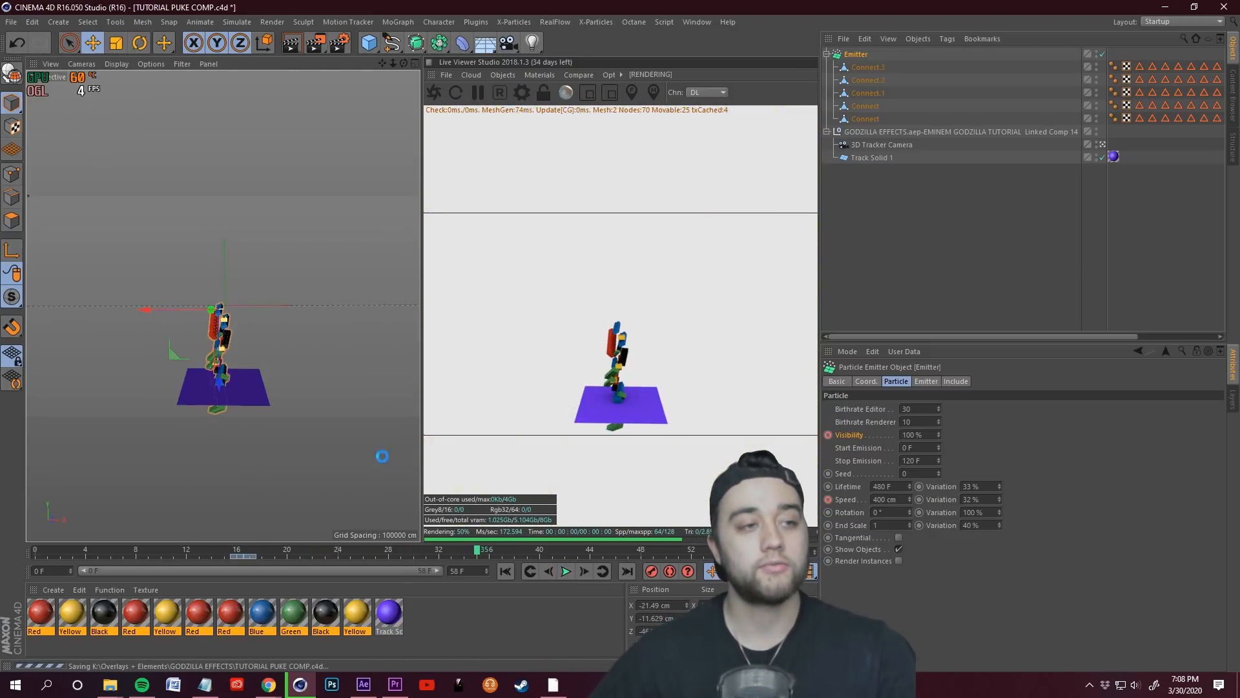
- Switch to After Effects and preview the updated brick emission over the footage
key(alt+Tab)
key(space)
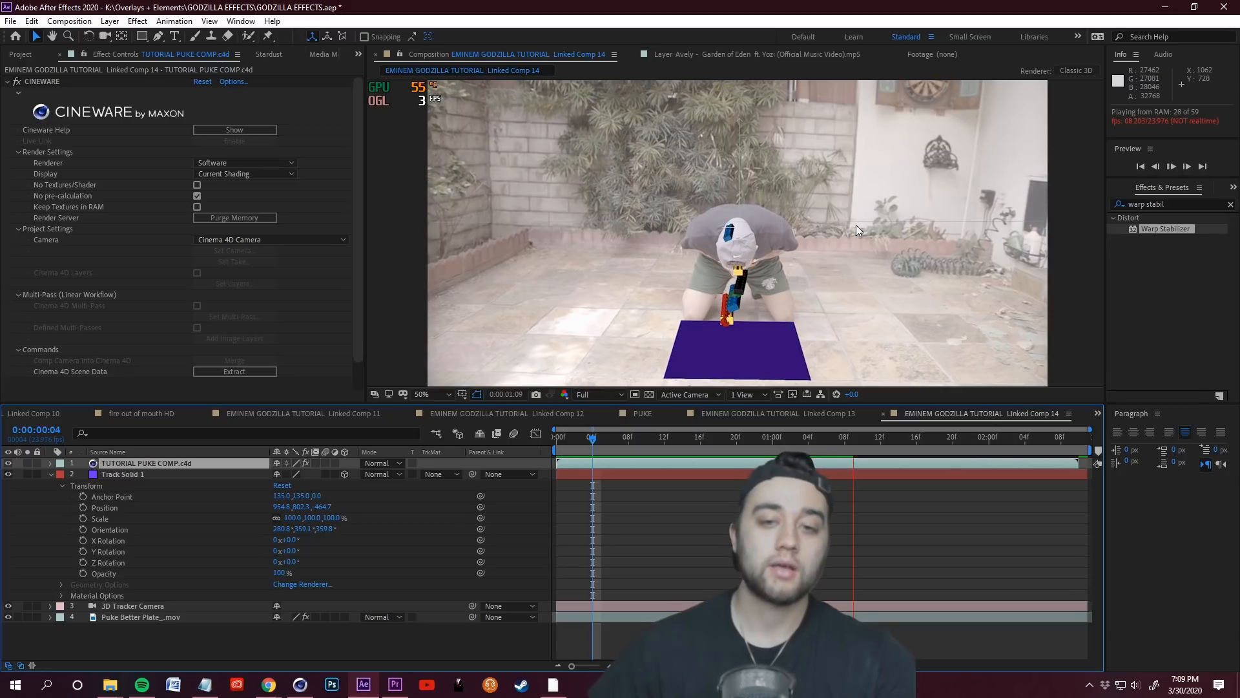
key(space)
key(space)
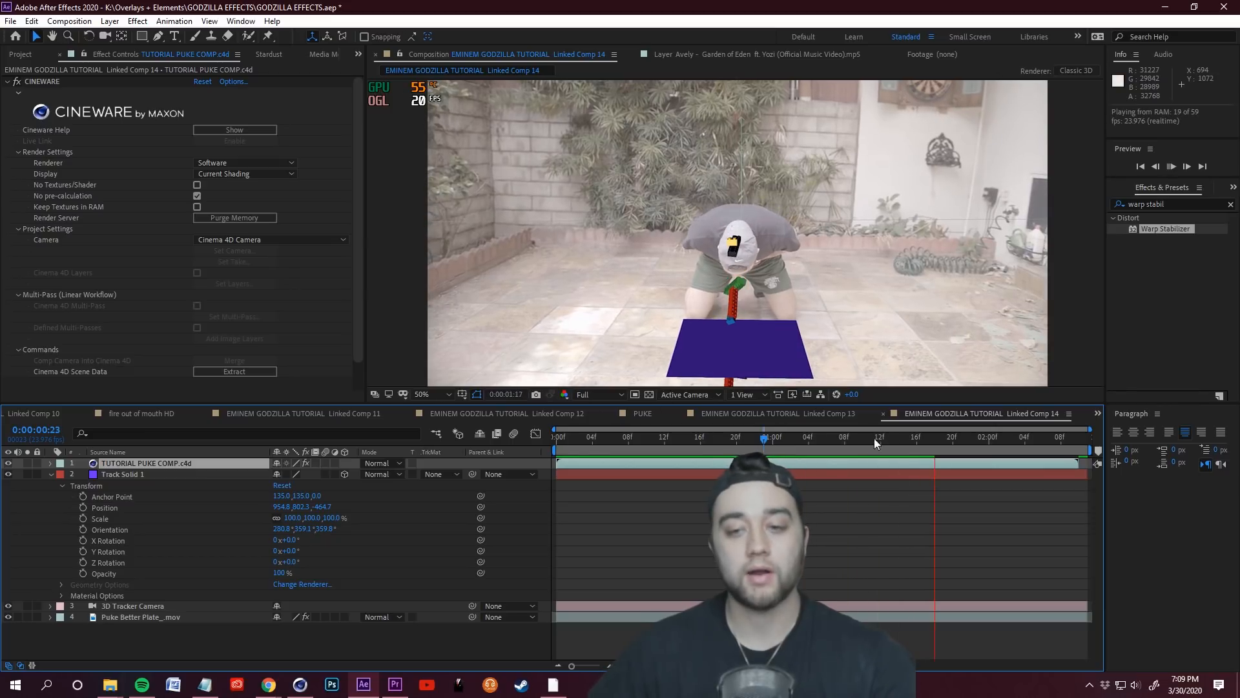
- Return to Cinema 4D and add a Plane primitive to the scene
click(301, 686)
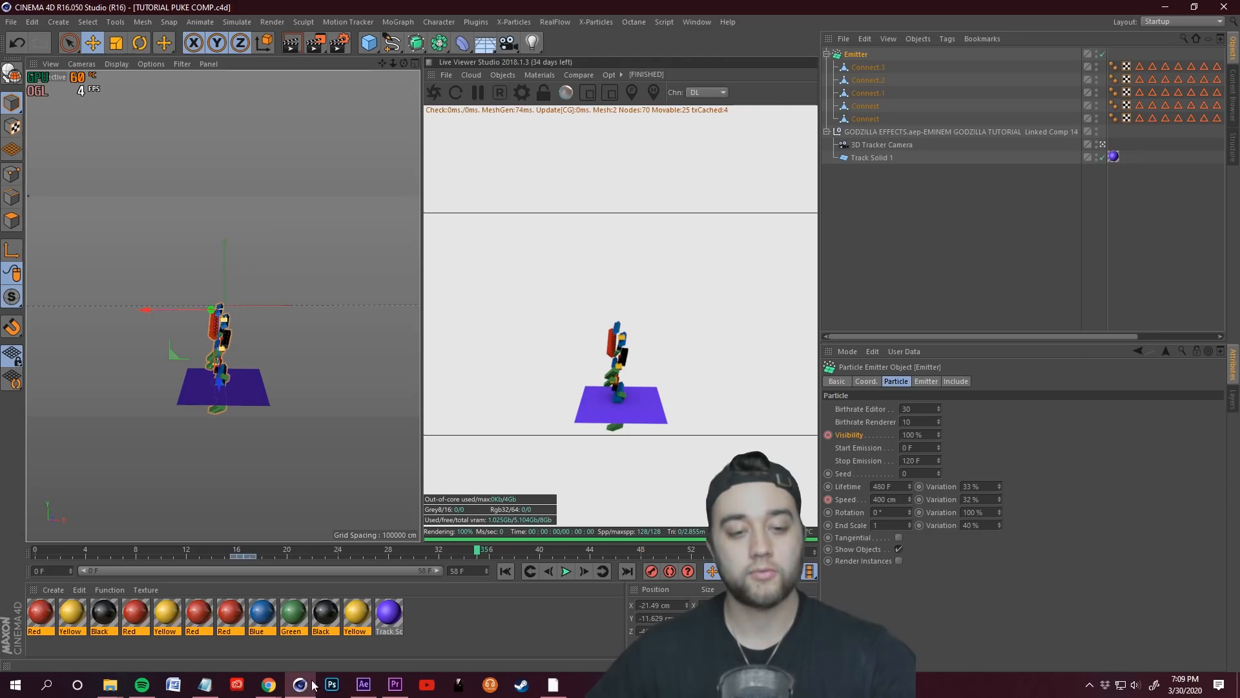
click(975, 261)
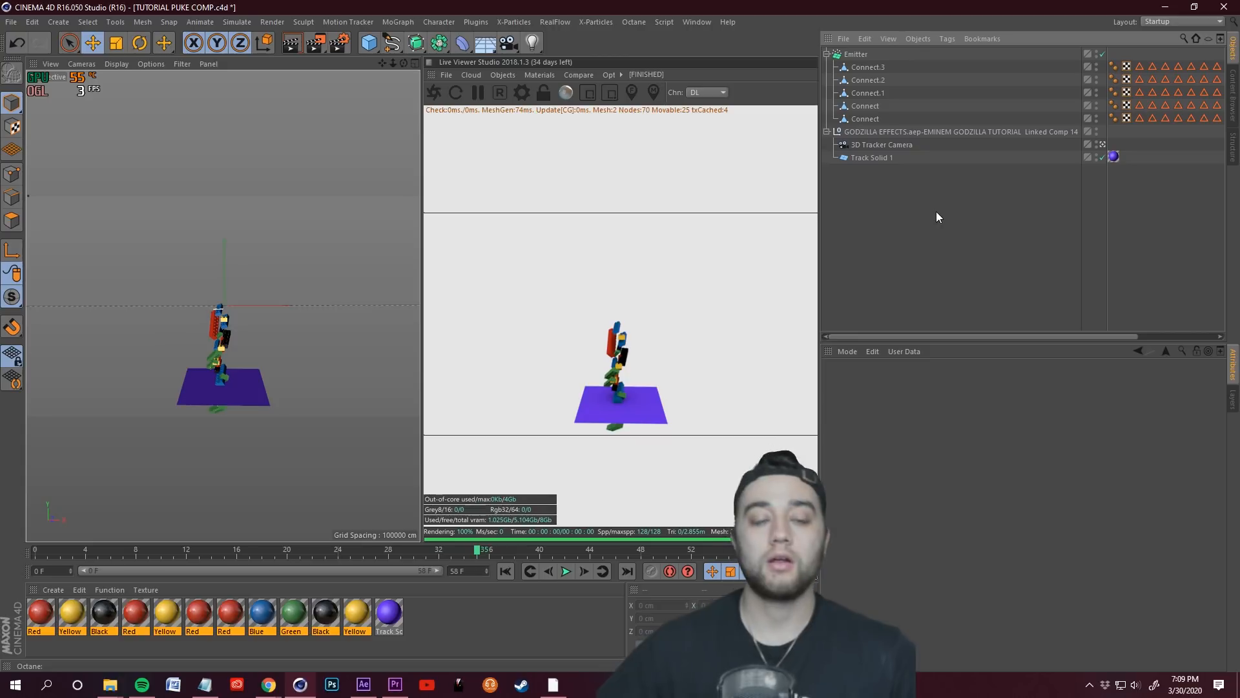
click(370, 47)
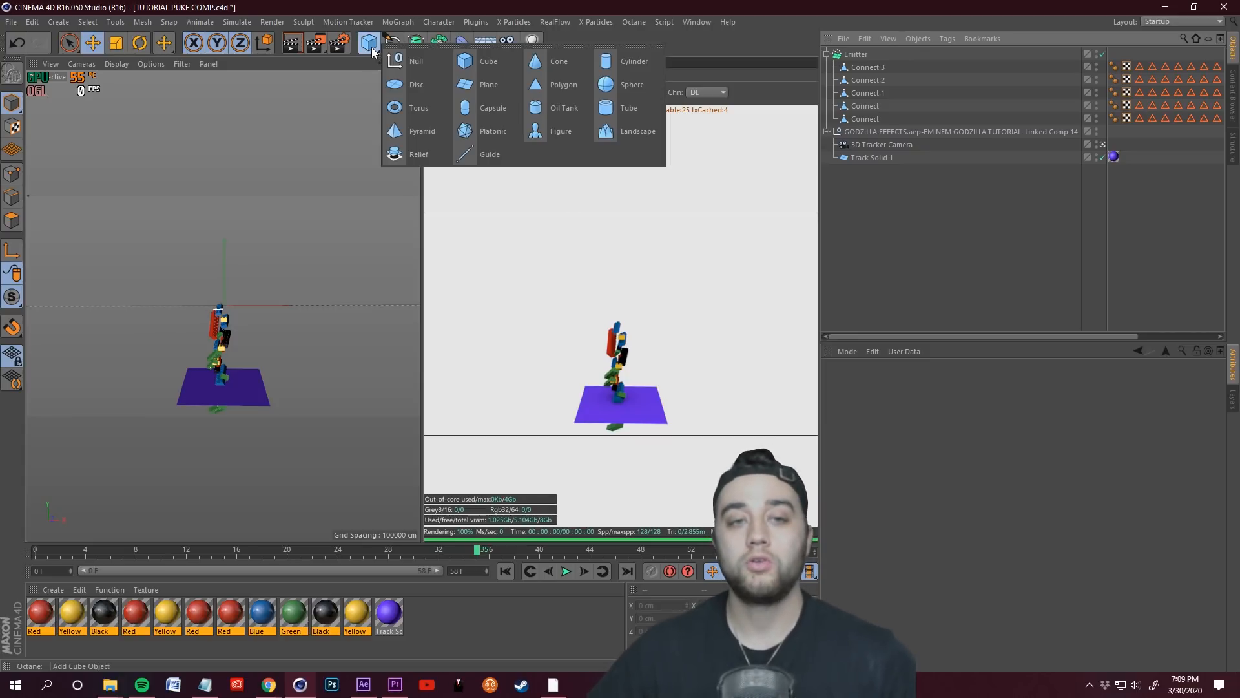
click(489, 84)
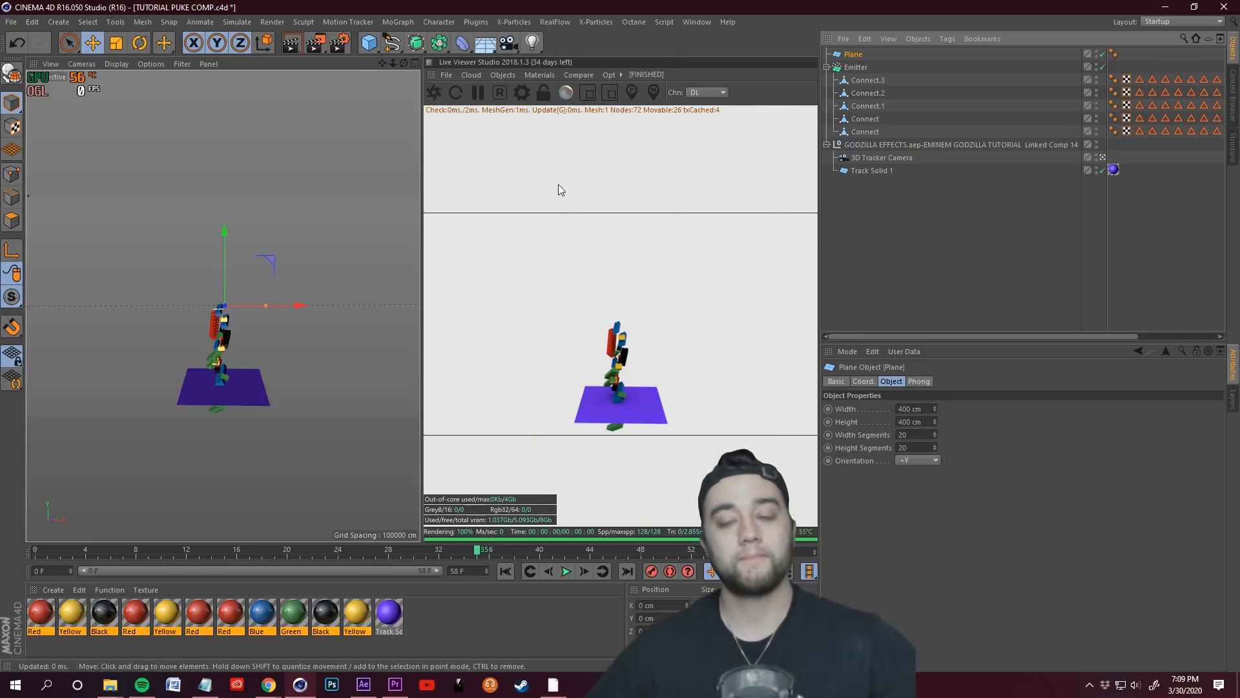
click(1040, 205)
- Leave the 3D Tracker Camera view, move the plane beneath the brick stream near the track solid, and scale it to about 967 cm square
click(1103, 158)
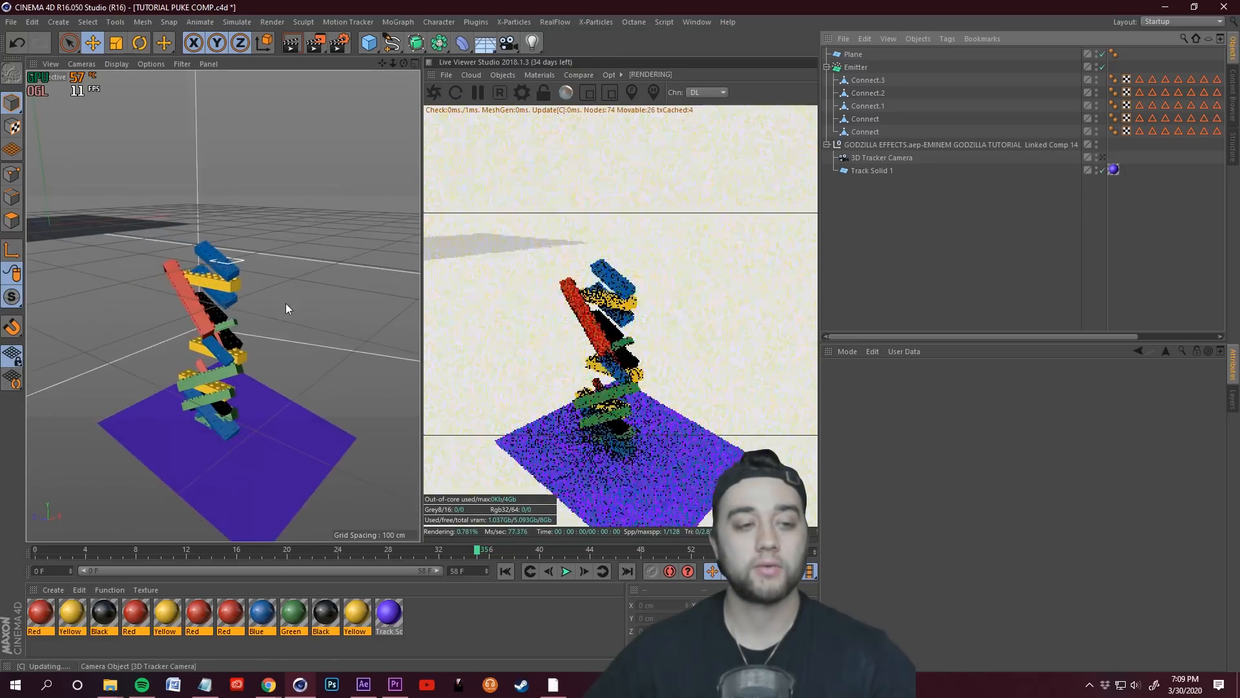
scroll(136, 226, down, 3)
click(88, 230)
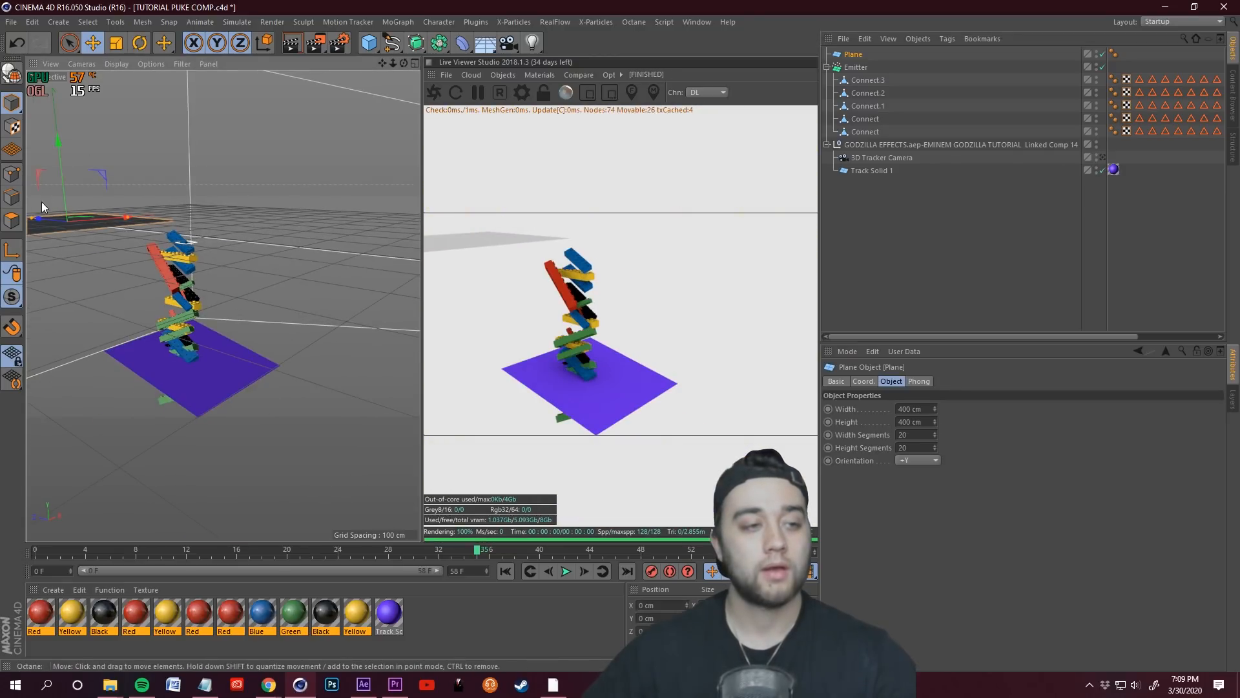
drag(51, 221, 194, 268)
drag(229, 180, 172, 385)
drag(233, 351, 248, 292)
alt+drag(179, 421, 154, 314)
mouse_move(267, 363)
alt+mouse_down()
mouse_move(273, 331)
mouse_move(270, 343)
alt+mouse_up()
drag(155, 278, 214, 294)
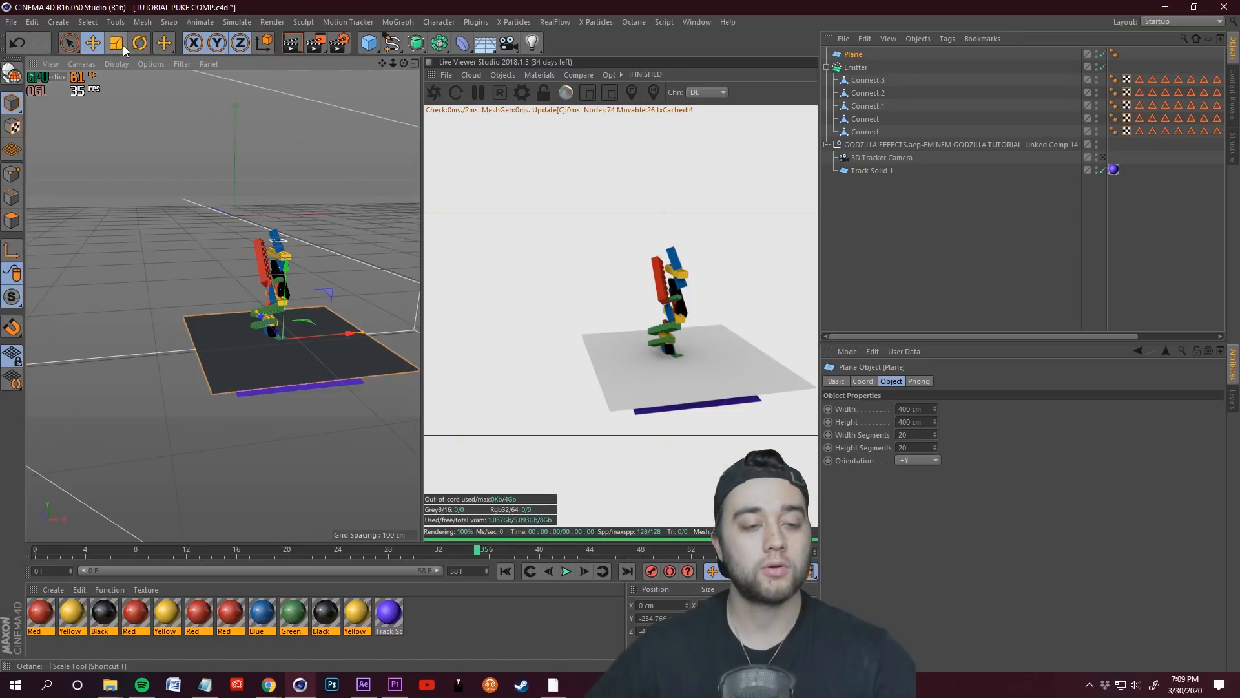
click(116, 44)
mouse_move(339, 357)
mouse_down()
mouse_move(281, 326)
mouse_move(324, 354)
mouse_up()
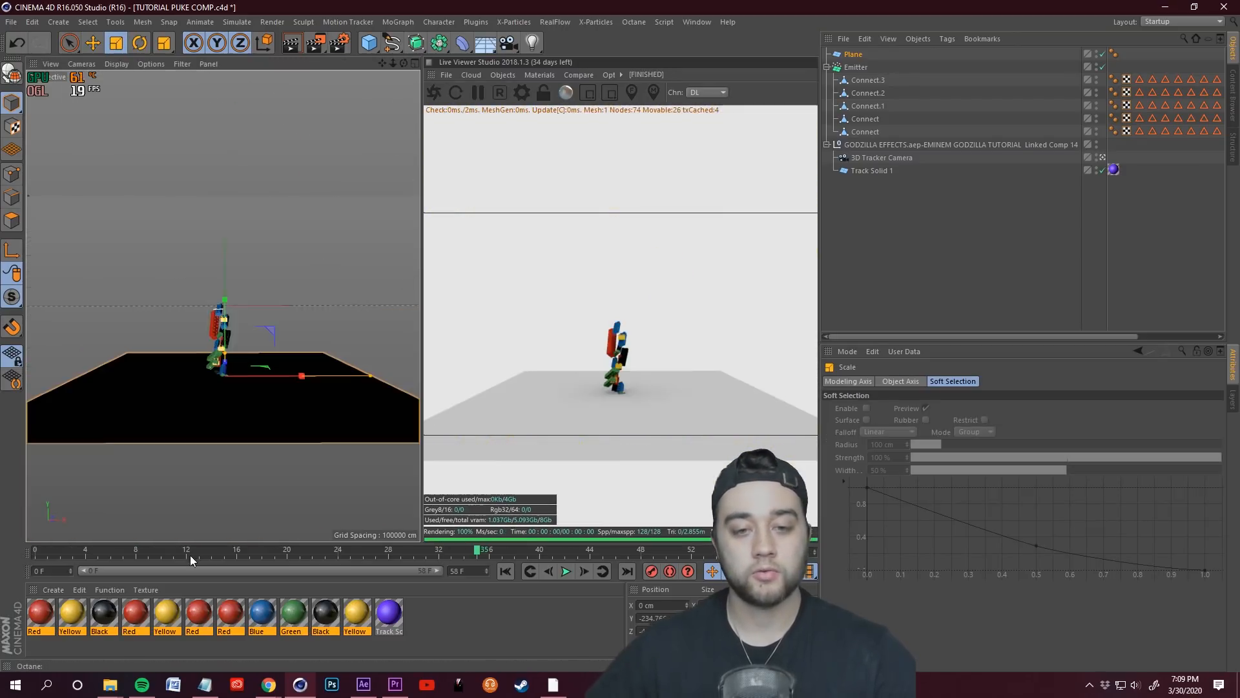
- Save the project at the first frame and preview the bricks falling against the plane
drag(190, 555, 23, 556)
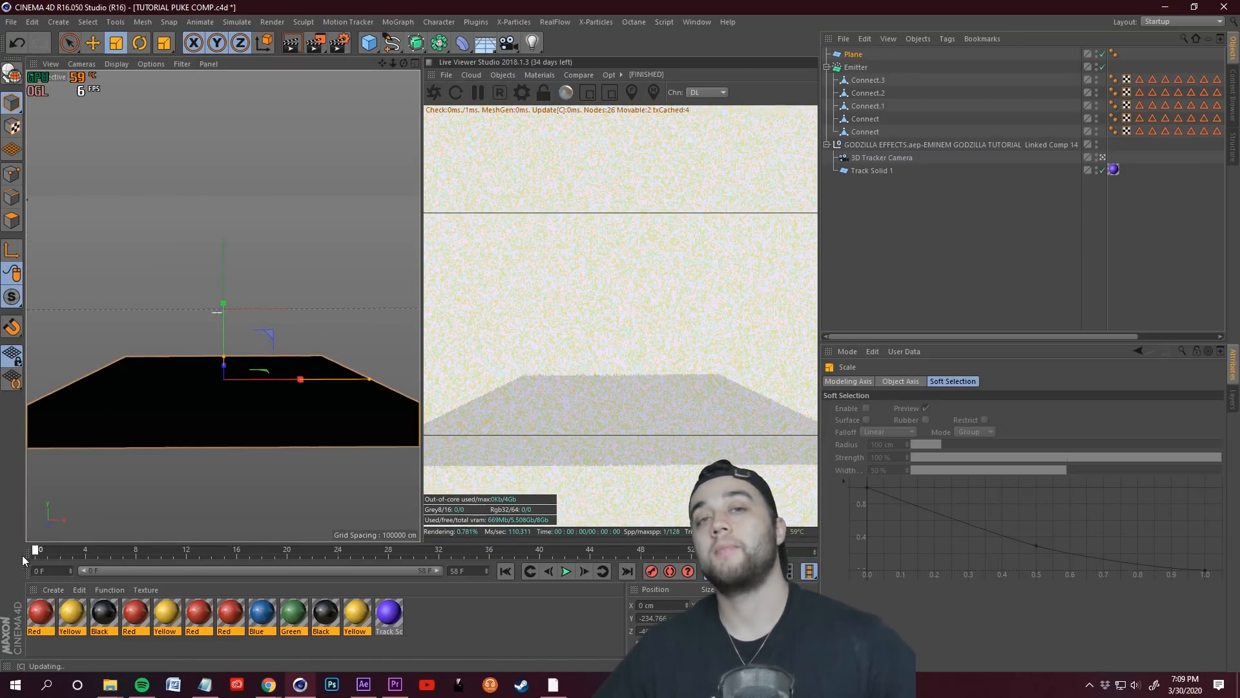
click(11, 22)
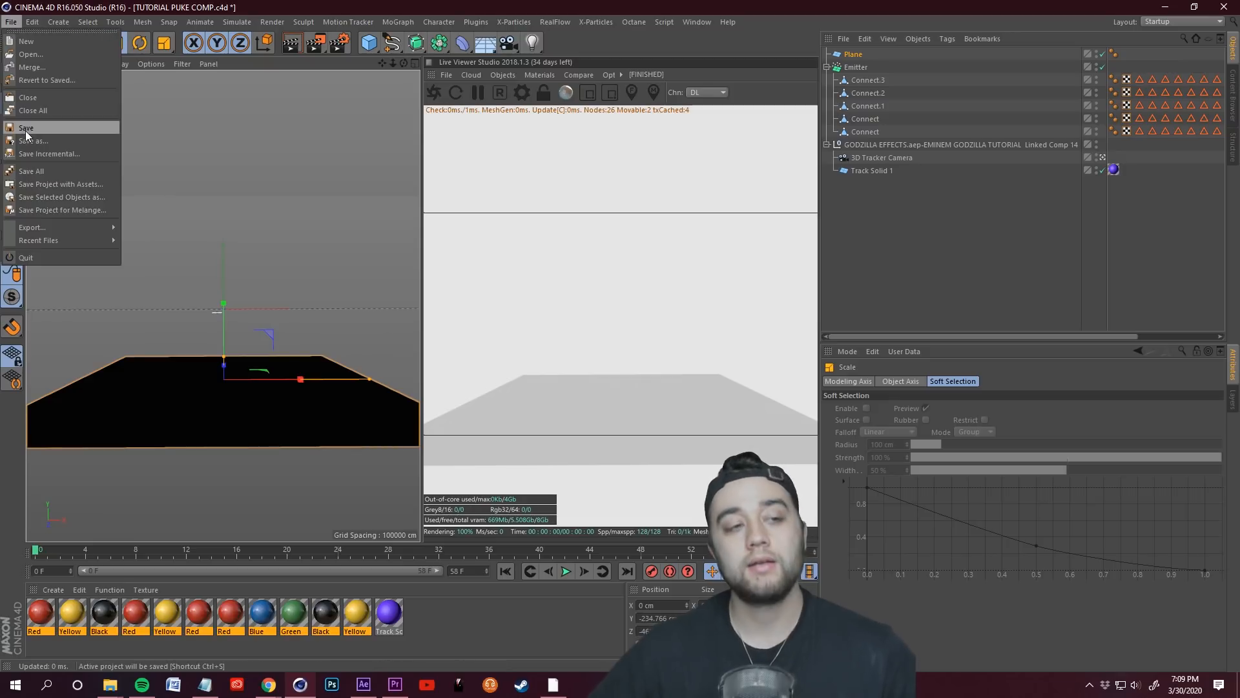
click(25, 130)
click(567, 574)
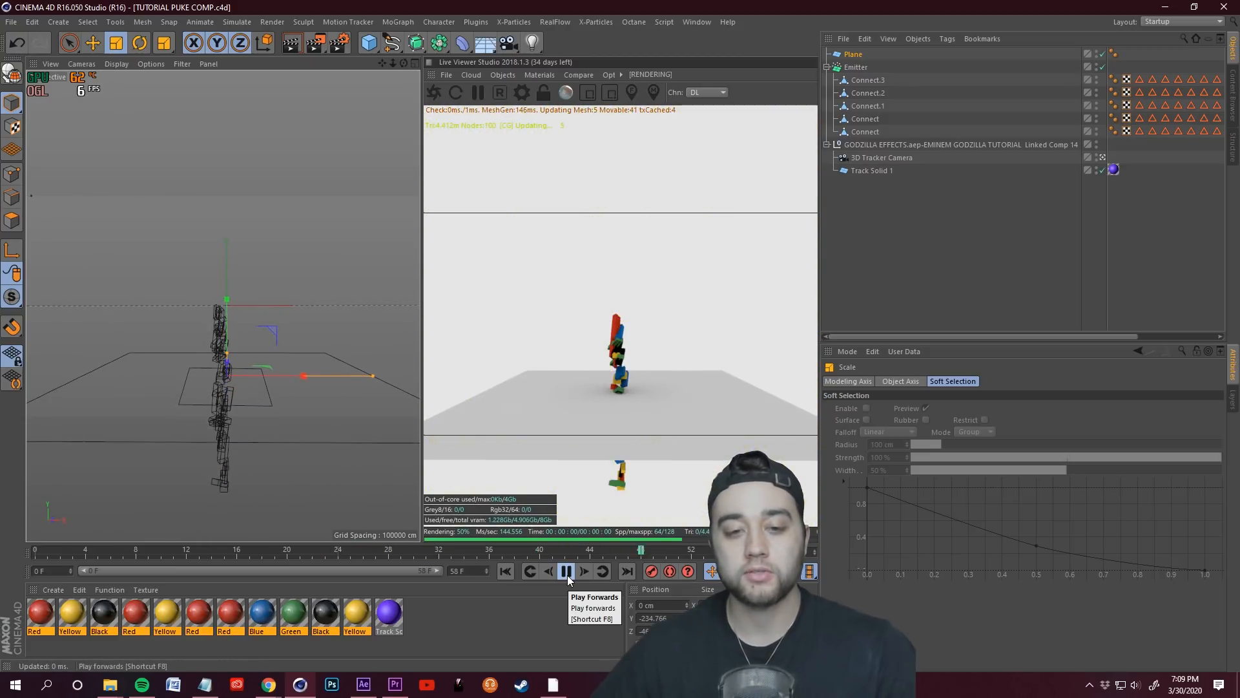
click(567, 571)
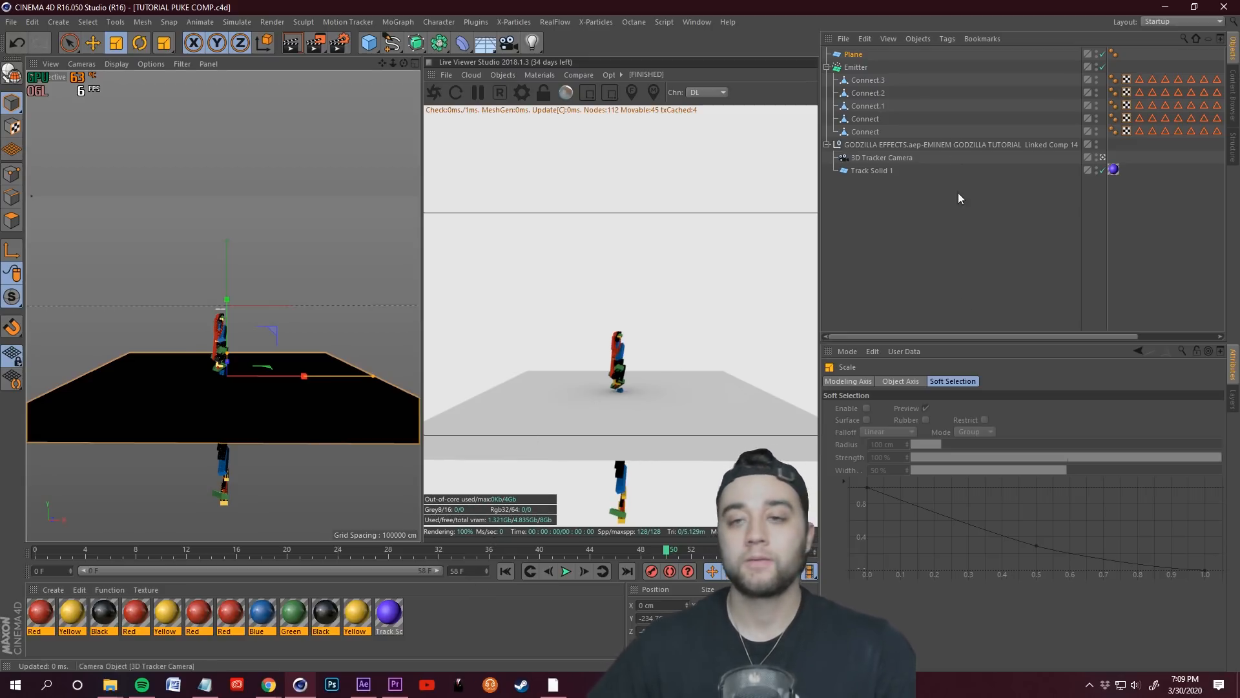
- Apply Dynamics Body simulation tags to all five Connect bricks in the Emitter and rewind to the first frame
click(1055, 232)
click(879, 133)
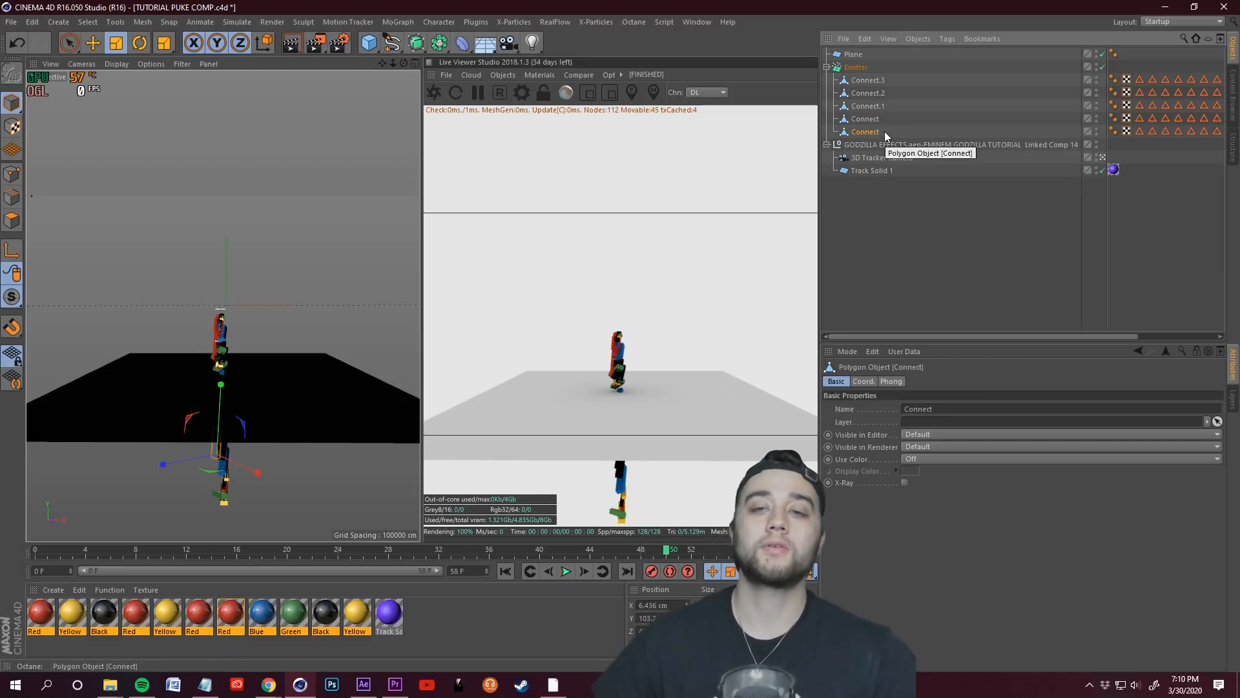
shift+click(863, 83)
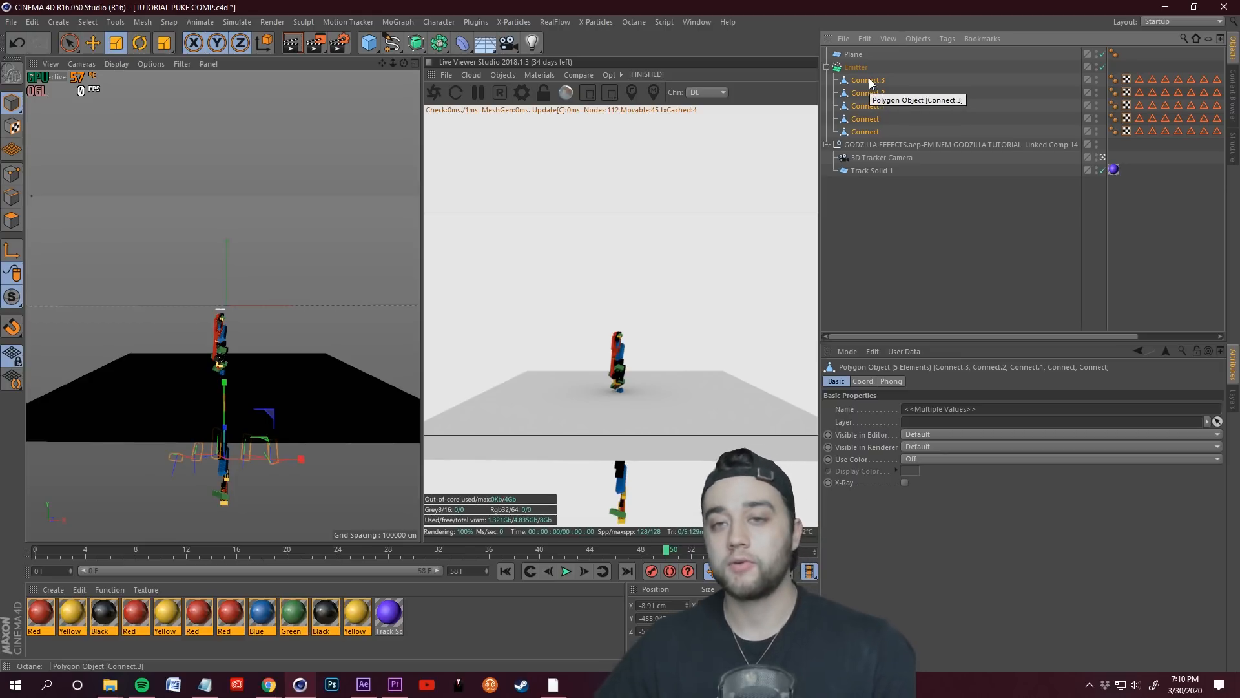
right_click(870, 81)
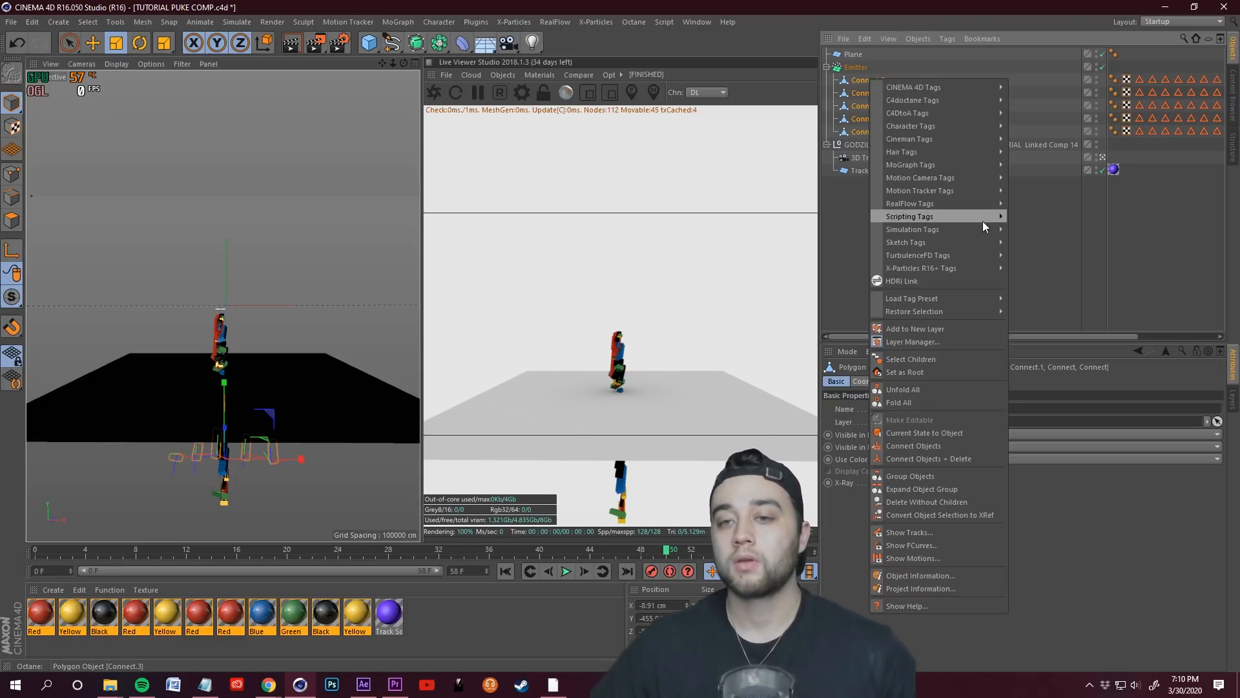
mouse_move(976, 229)
click(1037, 235)
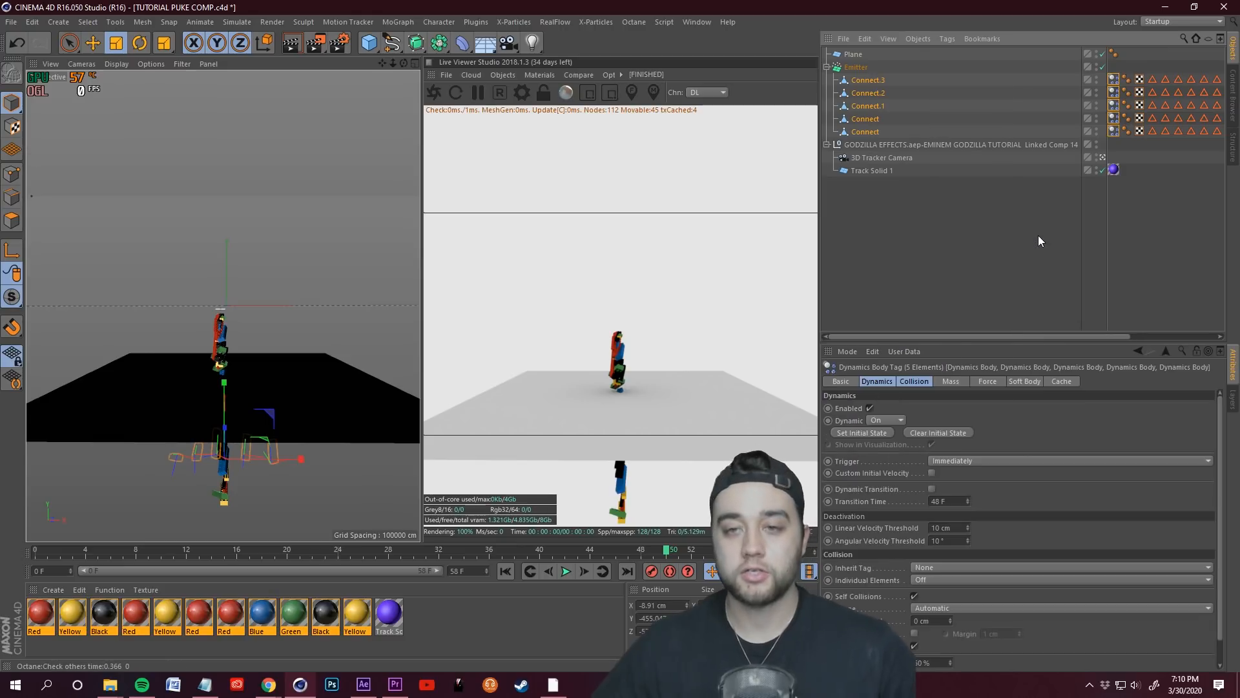
click(506, 571)
drag(1009, 181, 1056, 190)
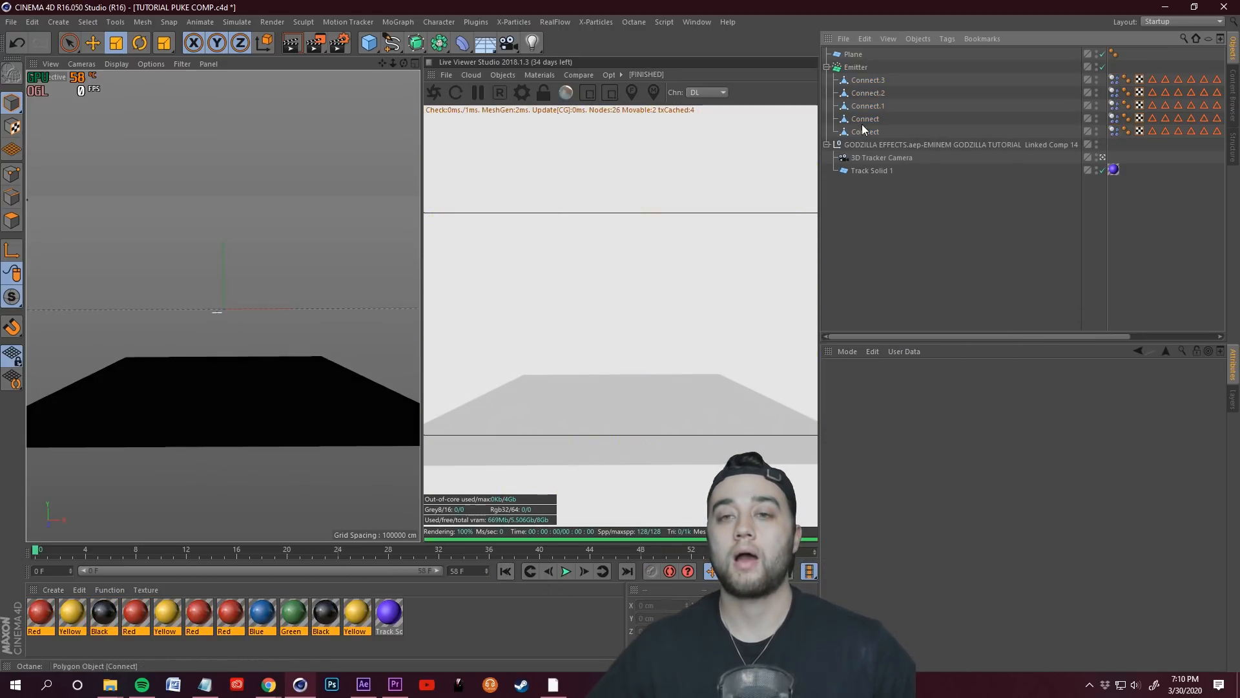
- Rename the plane as GROUND and the five emitter bricks as LEGO, LEGO 2, LEGO 3, LEGO 4 and LEGO 5
click(850, 55)
right_click(855, 54)
click(829, 213)
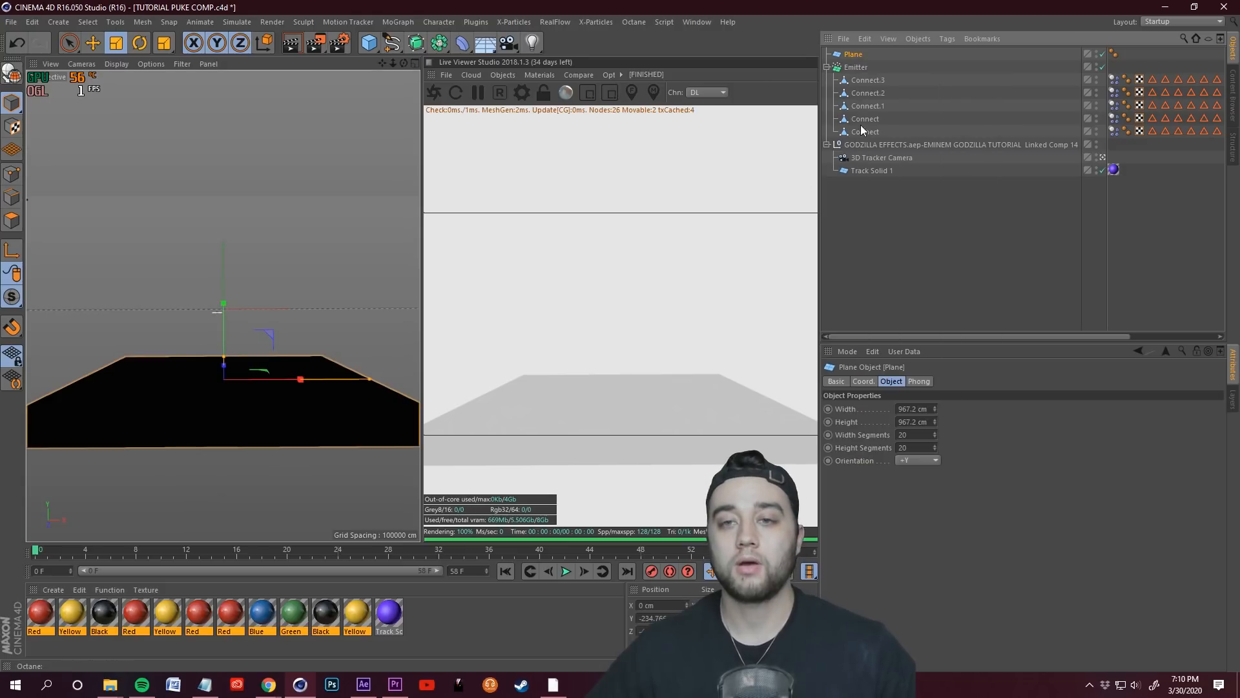
double_click(855, 54)
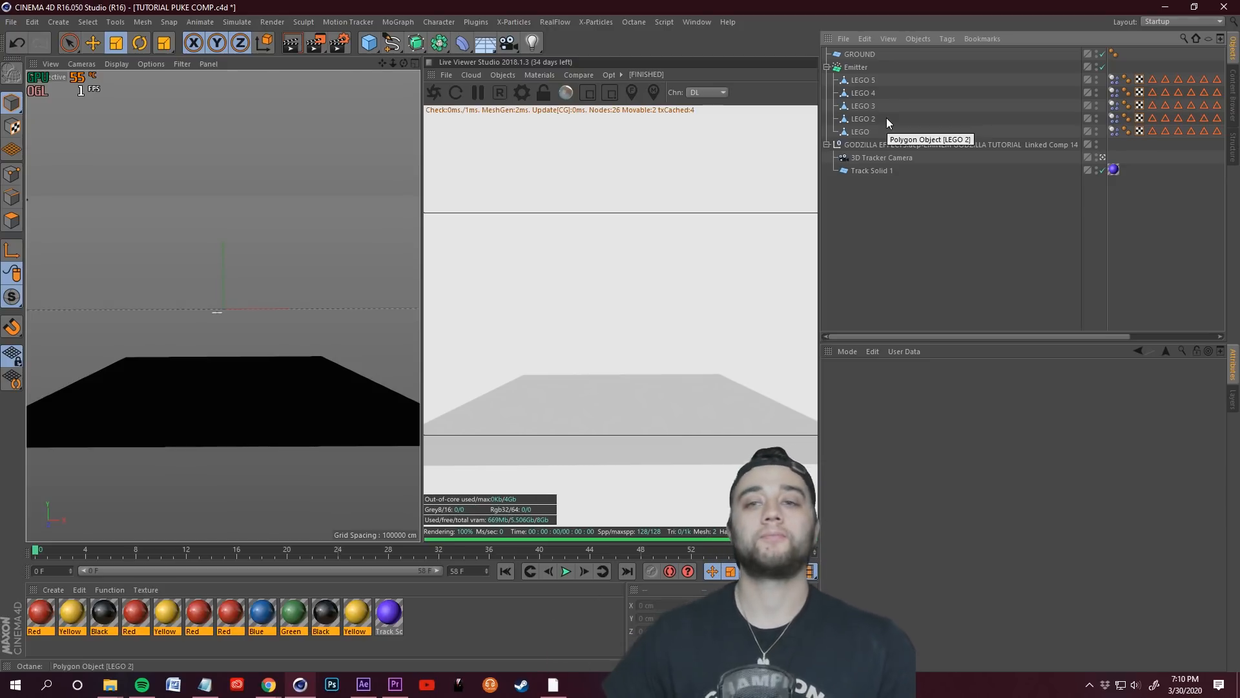
- Apply a Collider Body simulation tag to the GROUND plane and preview the bricks landing on it
click(858, 55)
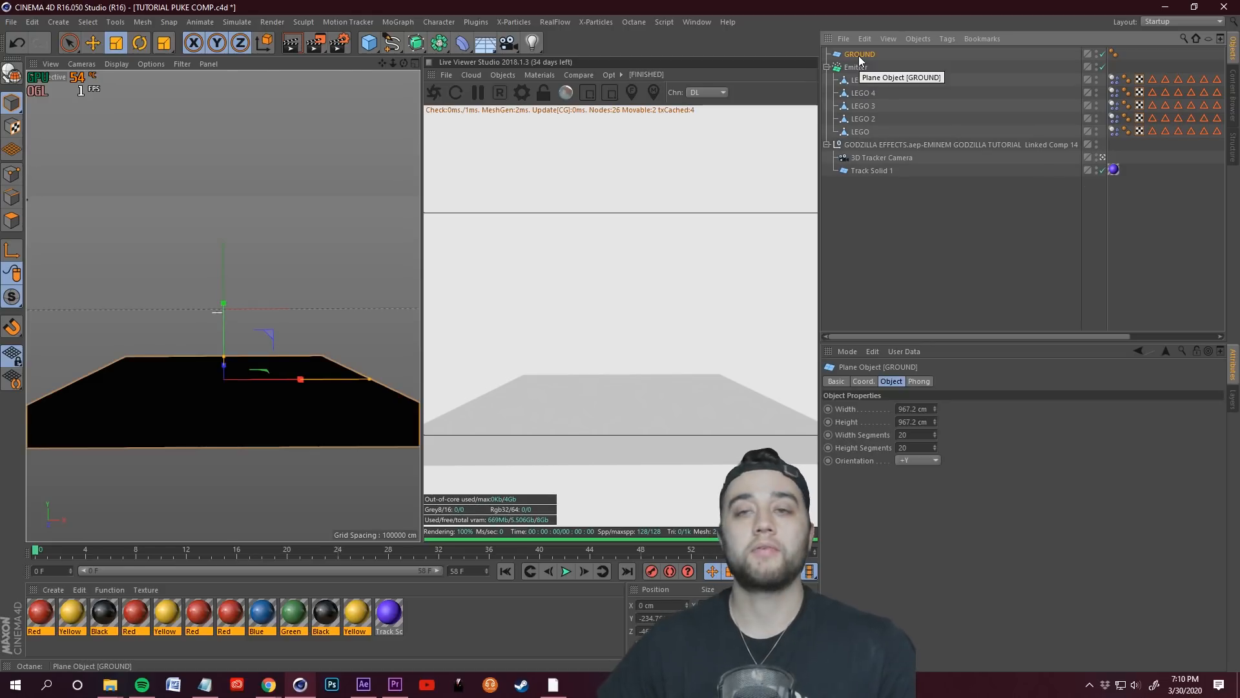
right_click(858, 55)
mouse_move(944, 220)
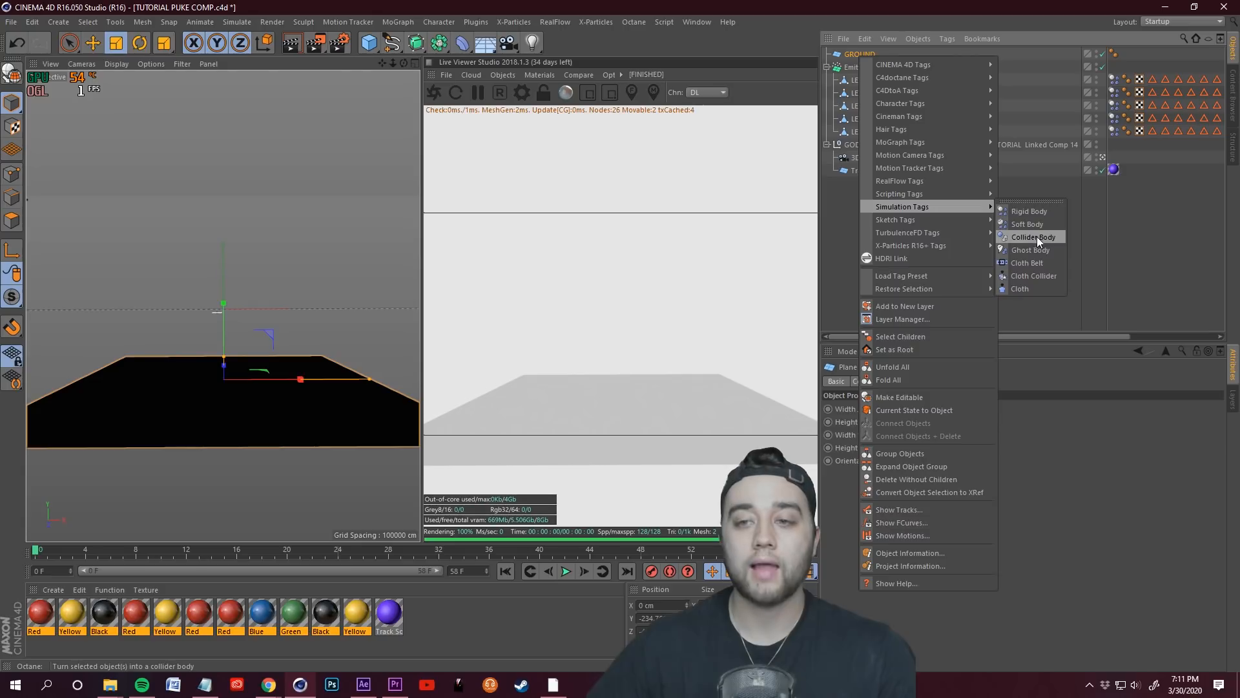
click(1033, 237)
click(980, 258)
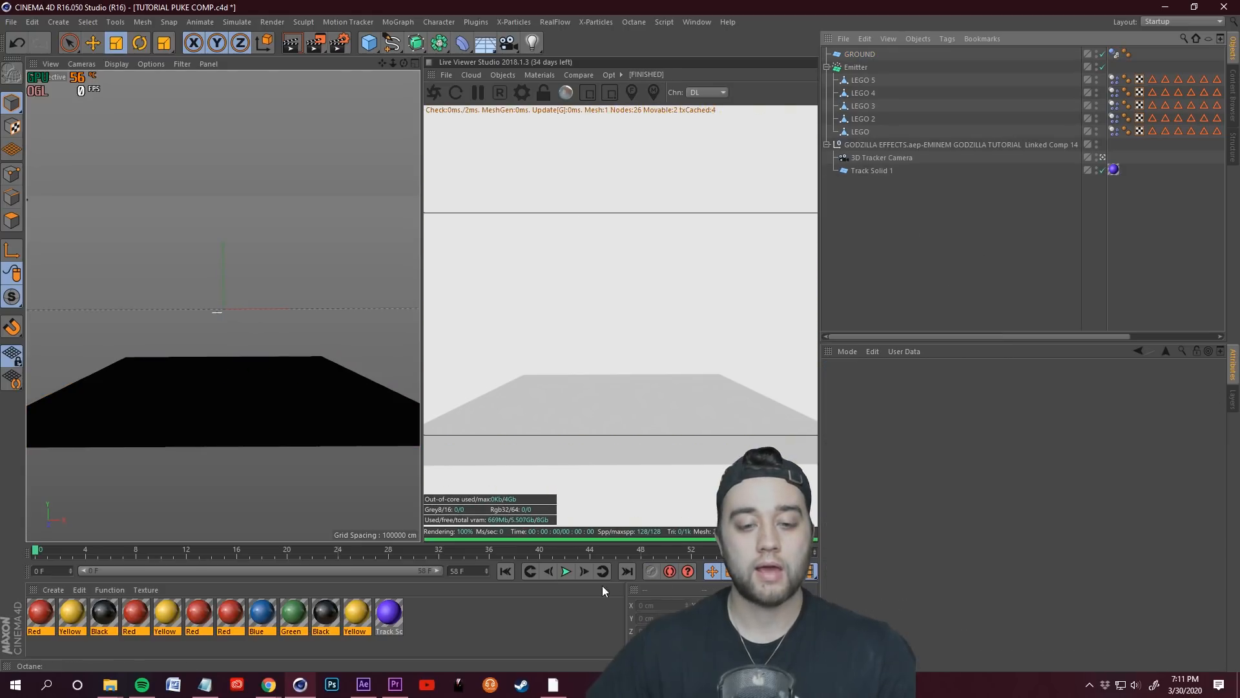
click(564, 571)
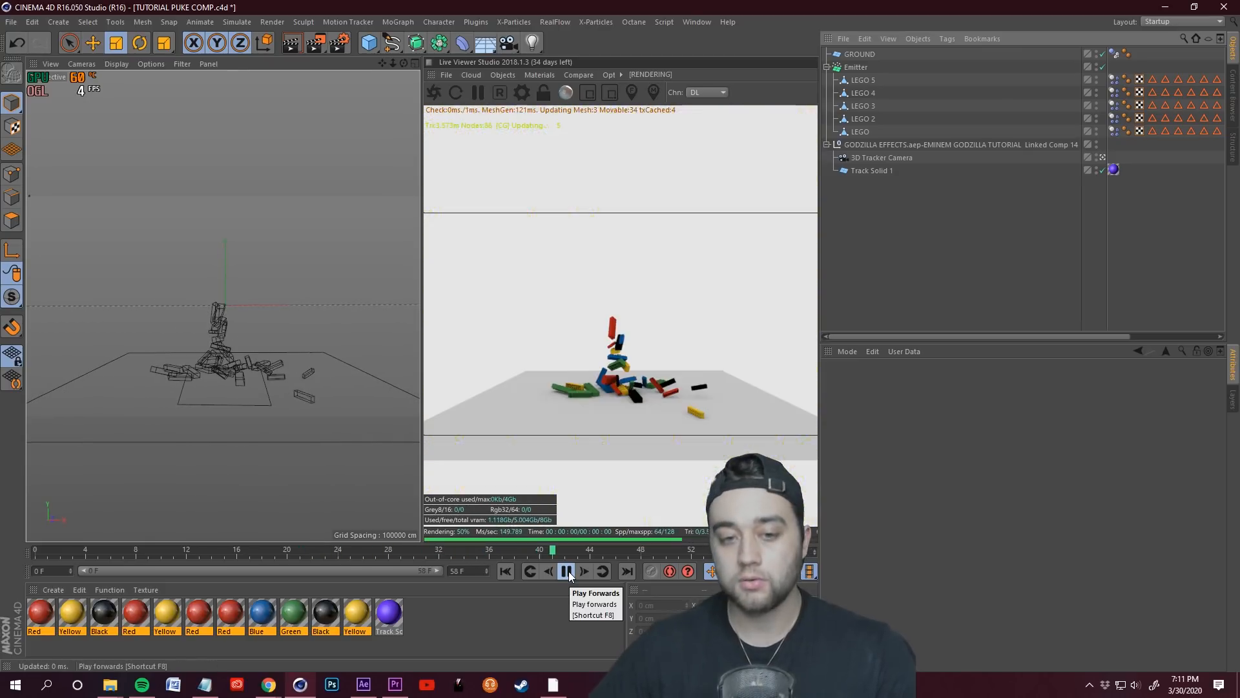
click(567, 571)
- Save the project and switch to After Effects to check the updated brick layer near the start of the comp
key(ctrl+s)
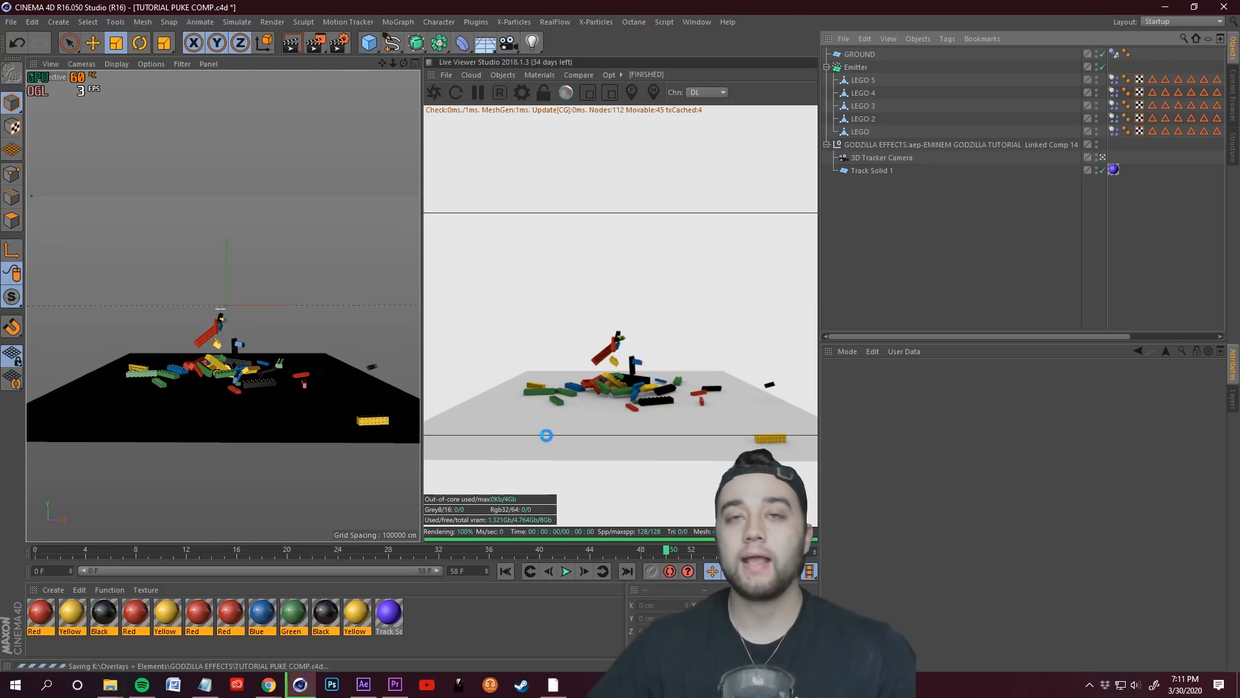
click(366, 686)
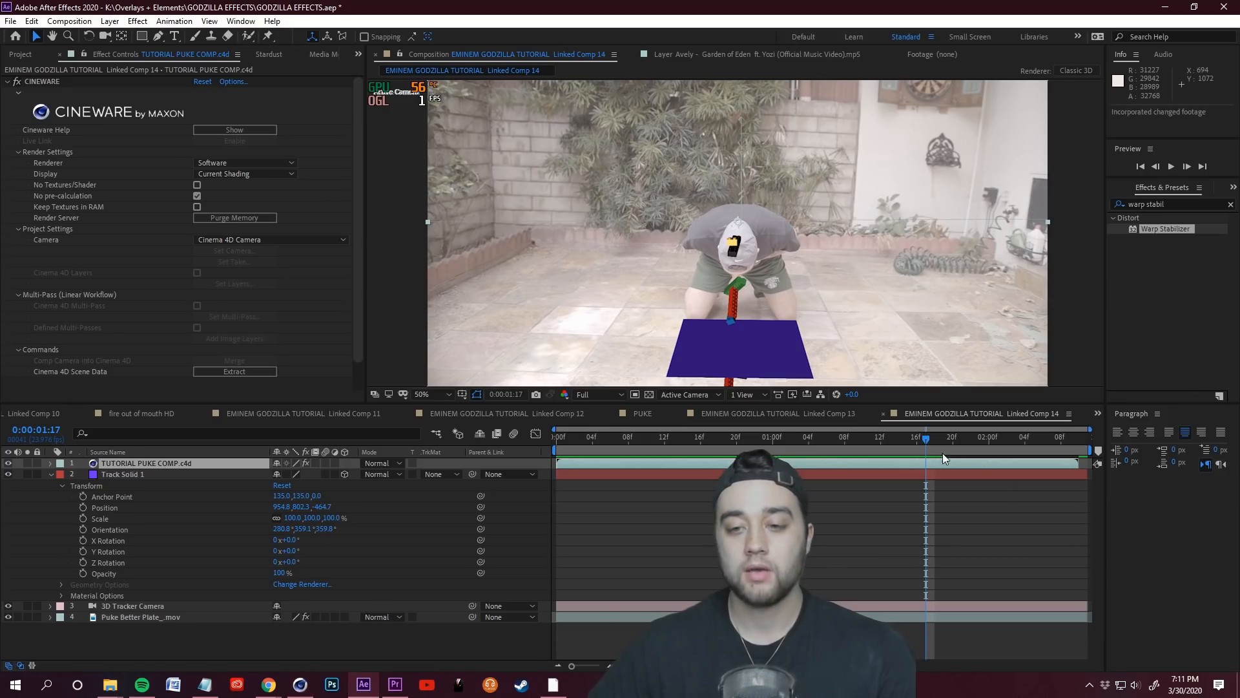
click(566, 438)
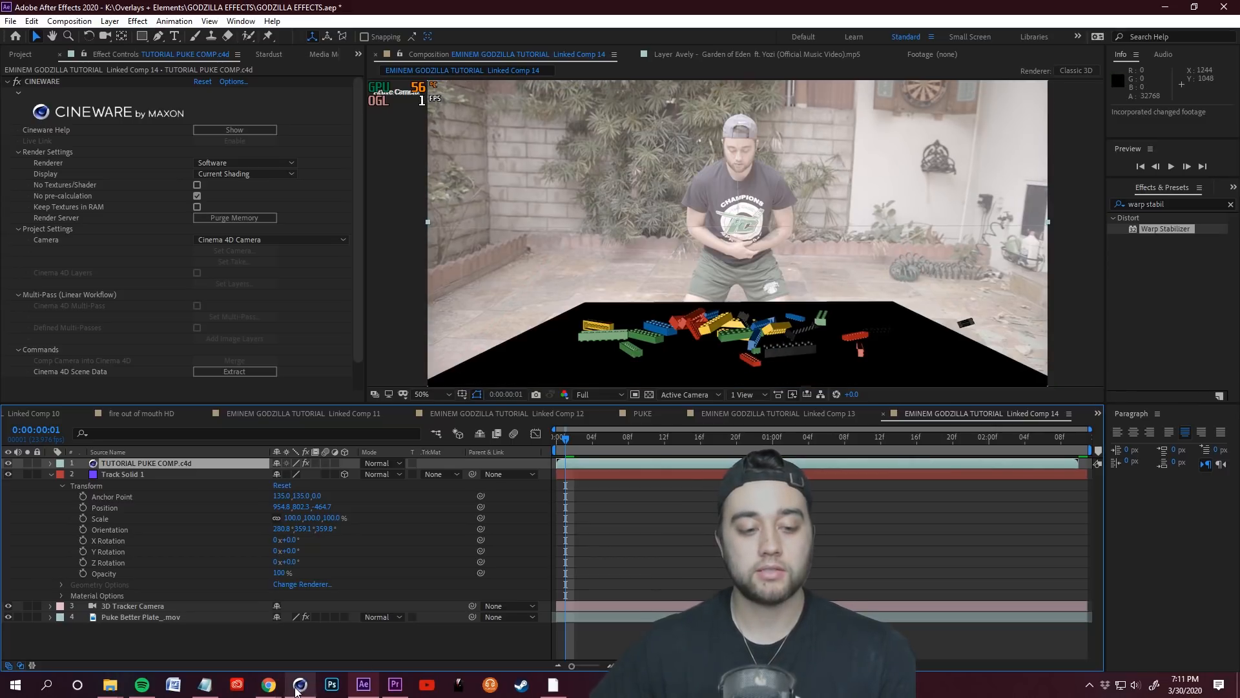
- Return to Cinema 4D, hide the GROUND plane in both the editor and the renderer, and save the project
click(297, 688)
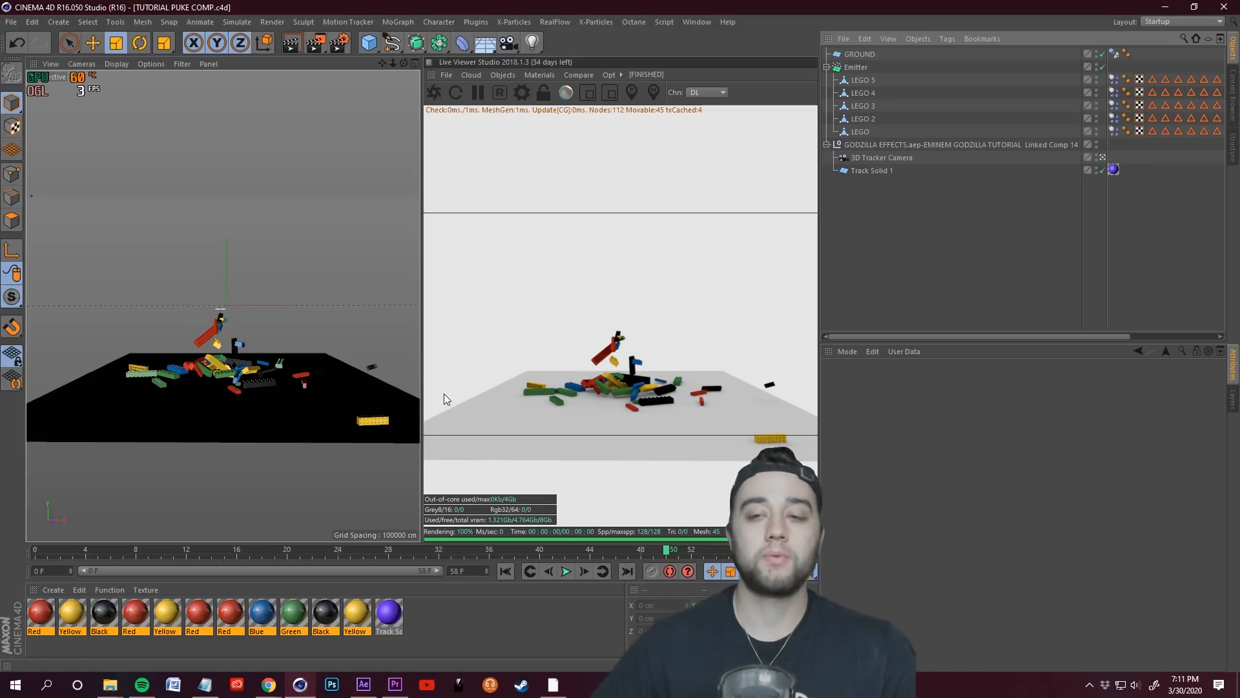
click(859, 54)
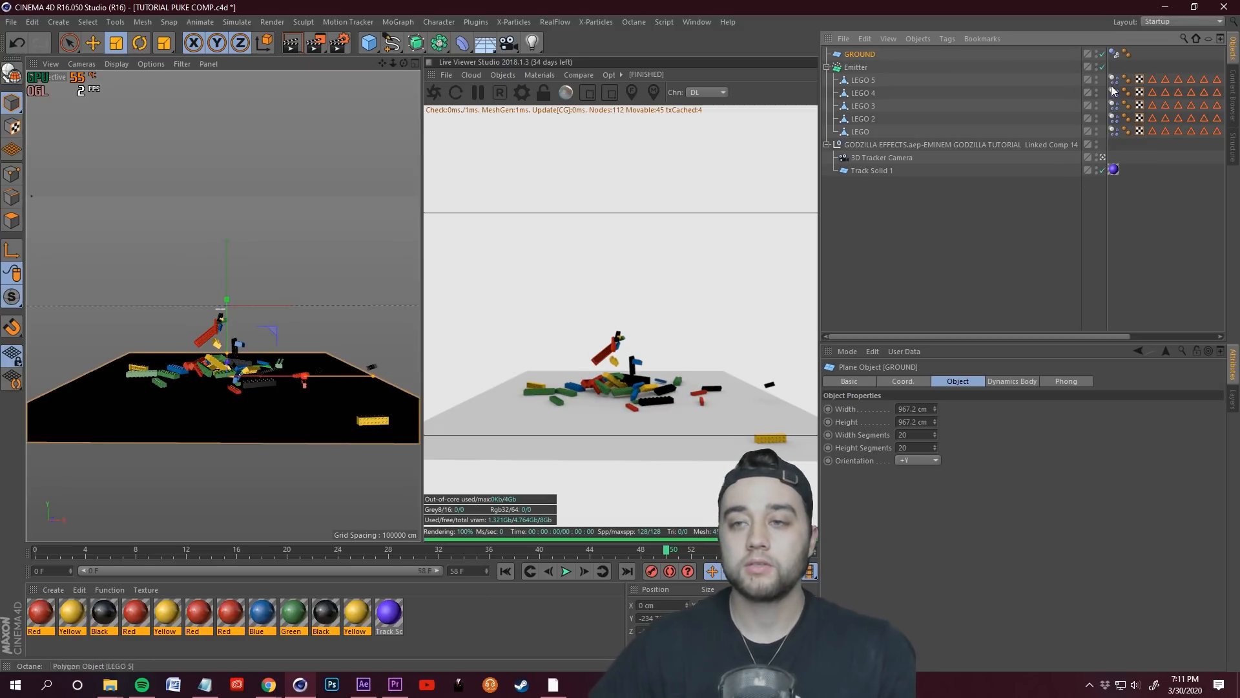
click(1097, 53)
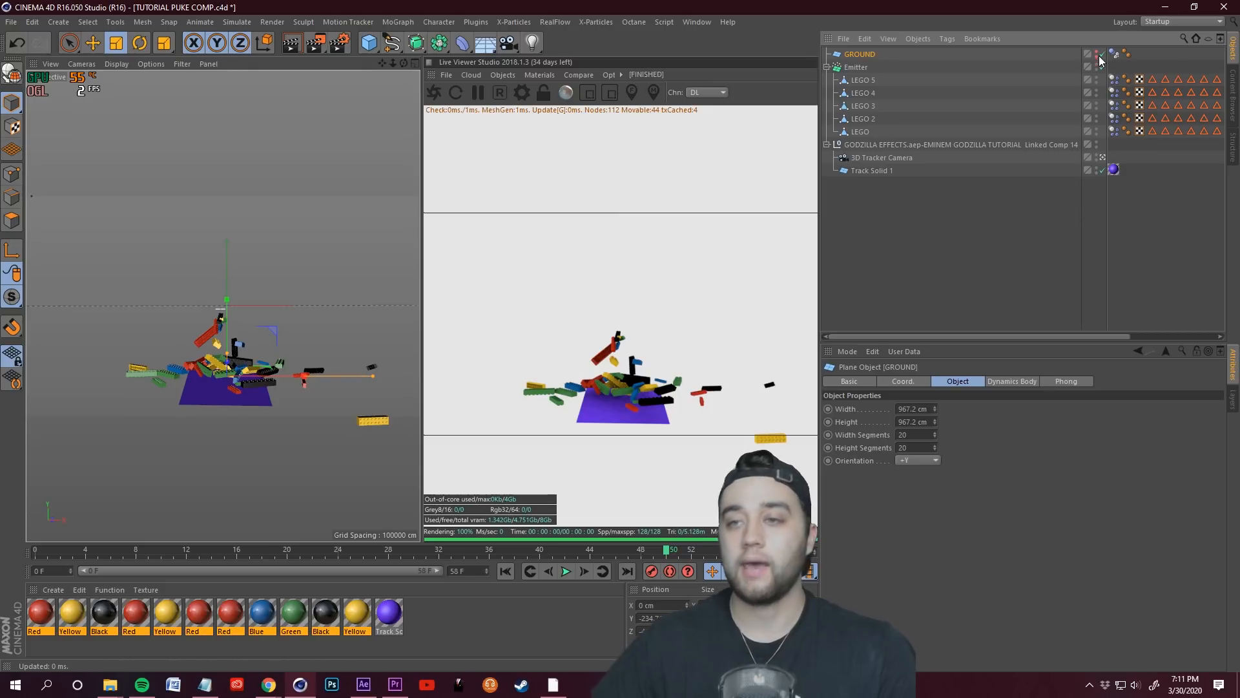
click(10, 22)
click(53, 123)
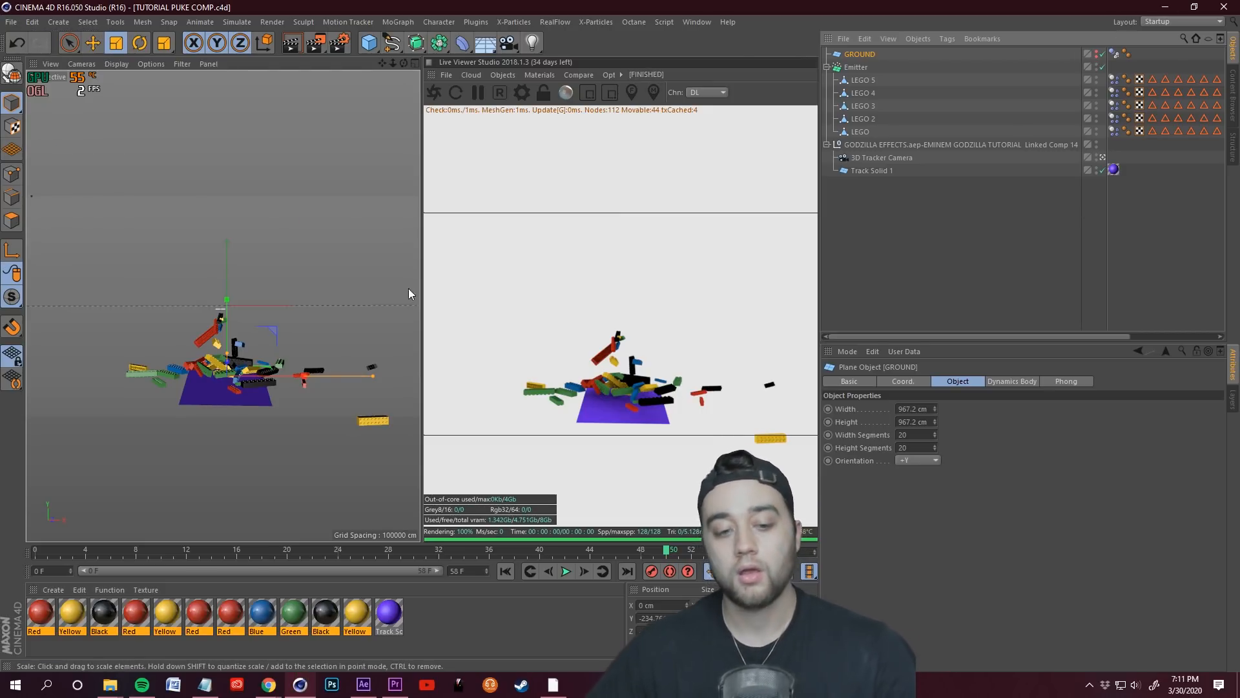
- Switch to After Effects and play back the comp to review the bricks falling over the footage
key(alt+Tab)
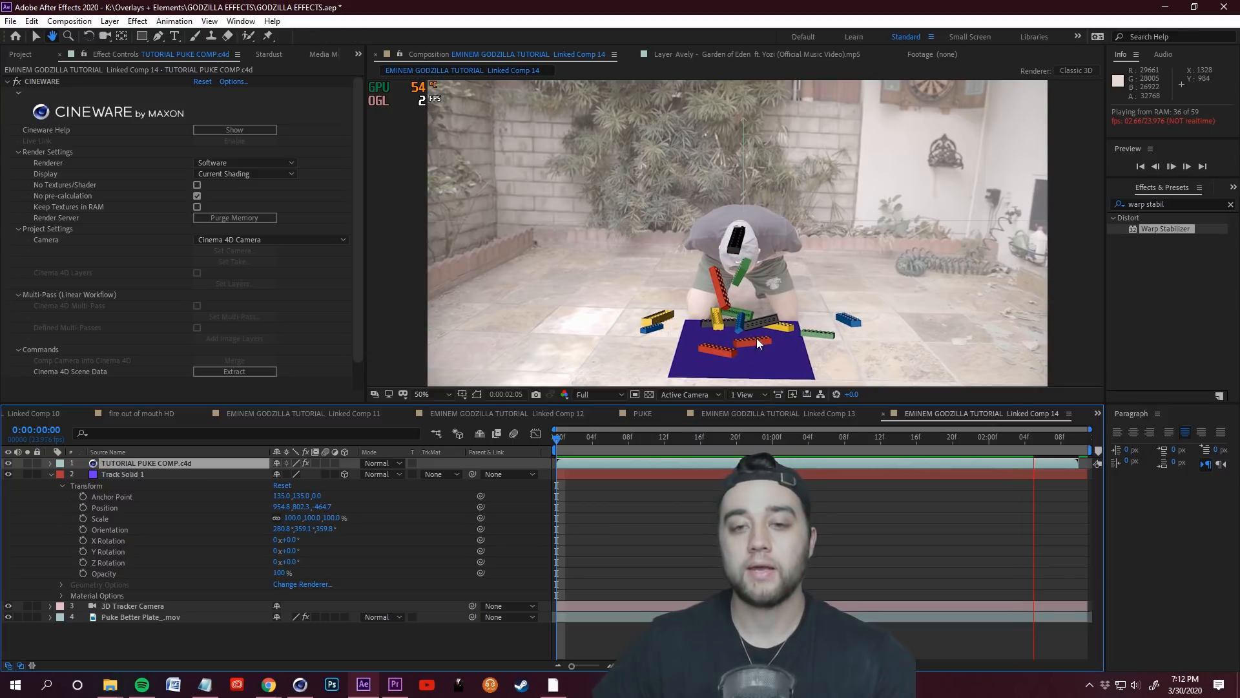
key(space)
drag(1018, 443, 889, 439)
key(space)
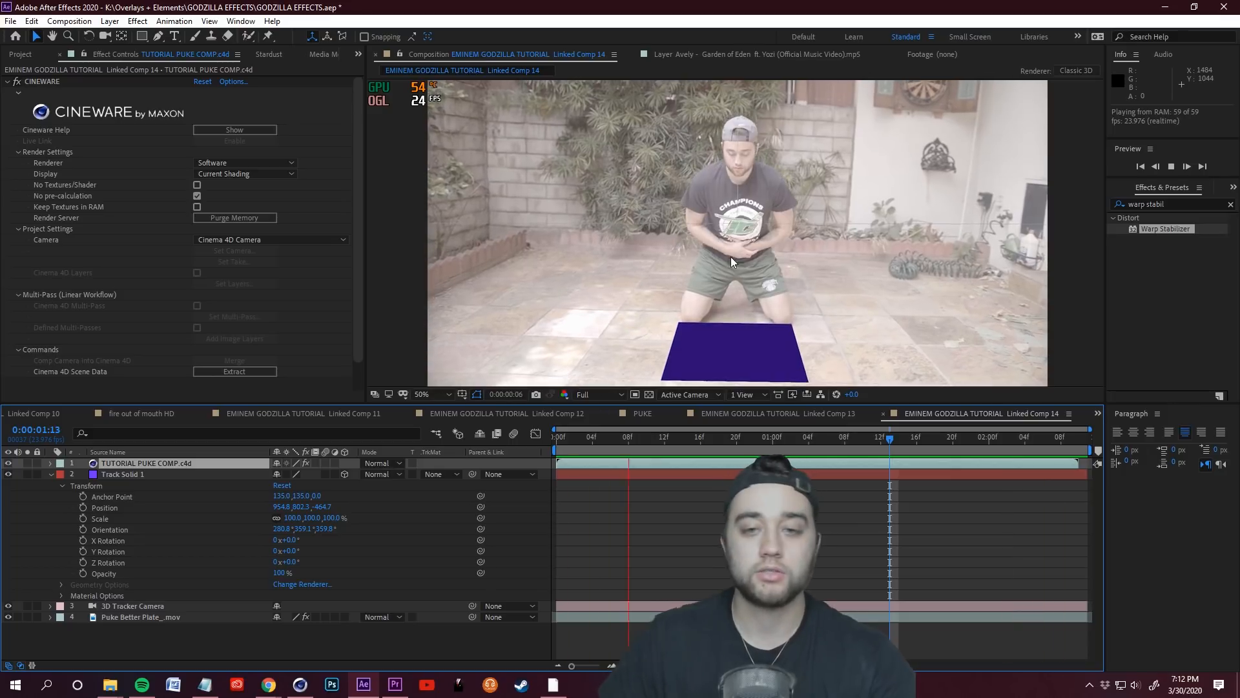
key(space)
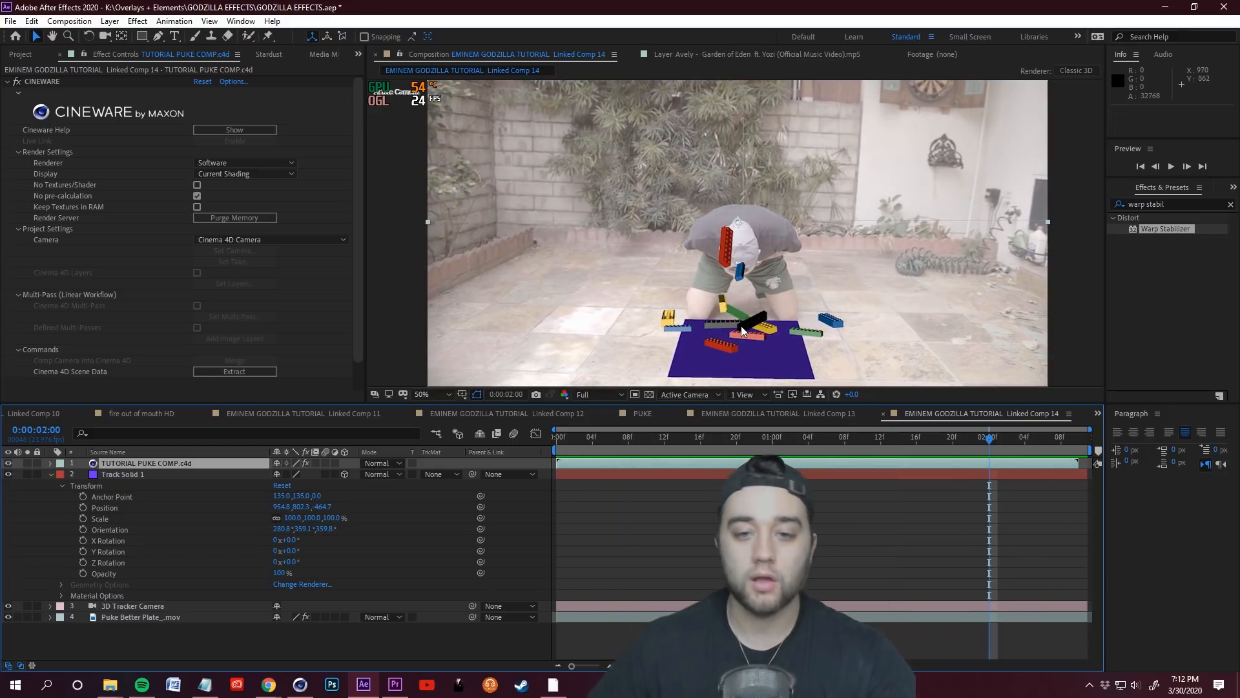
- Switch to Cinema 4D, rewind to the first frame, and set the Emitter's X, Y and Z scale to 0.8
click(300, 684)
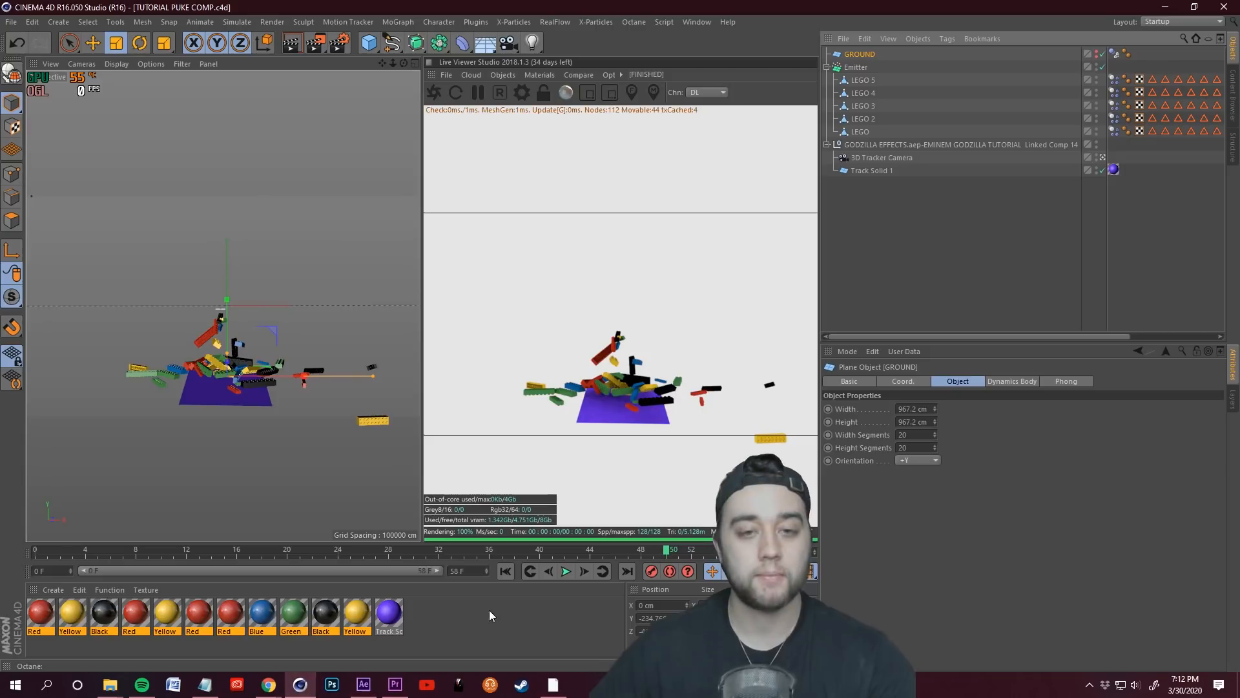
click(947, 234)
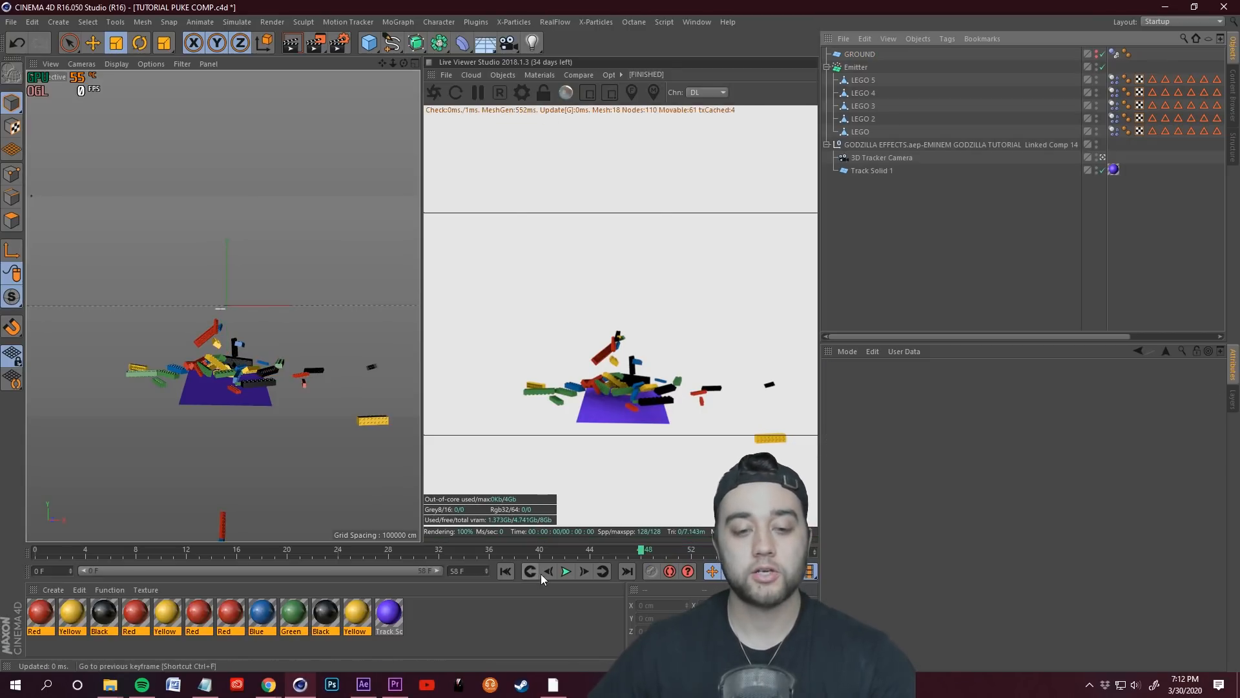
click(506, 571)
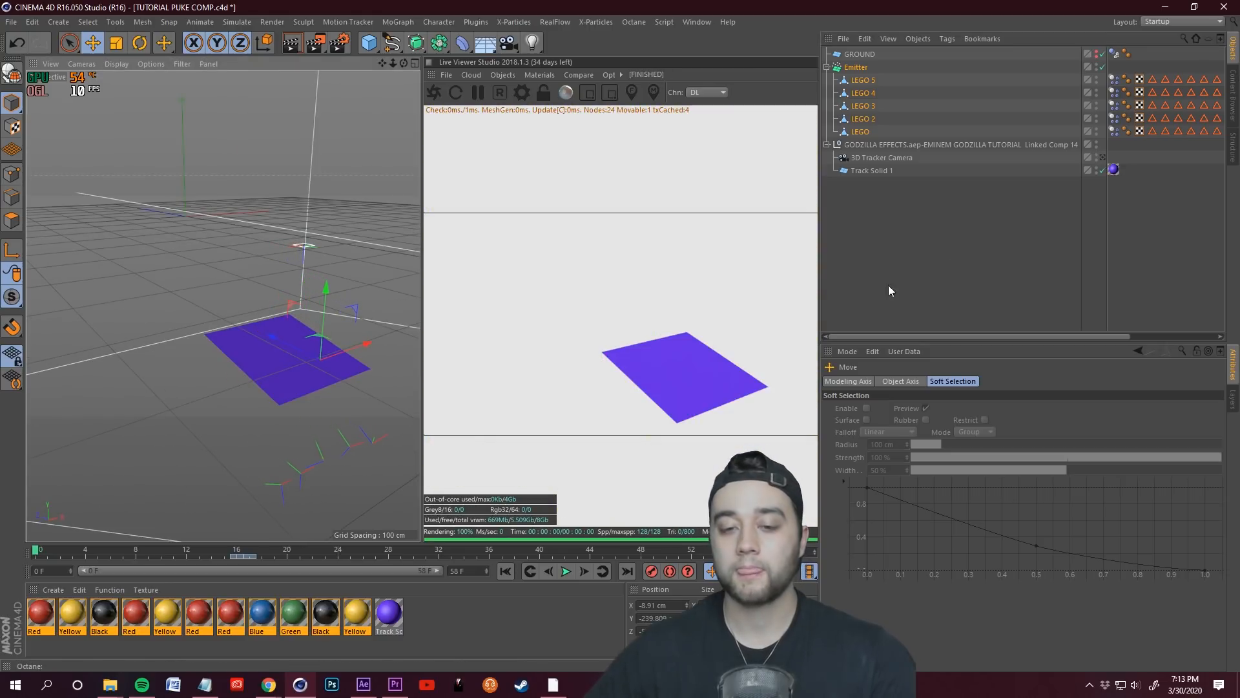
click(864, 67)
click(876, 382)
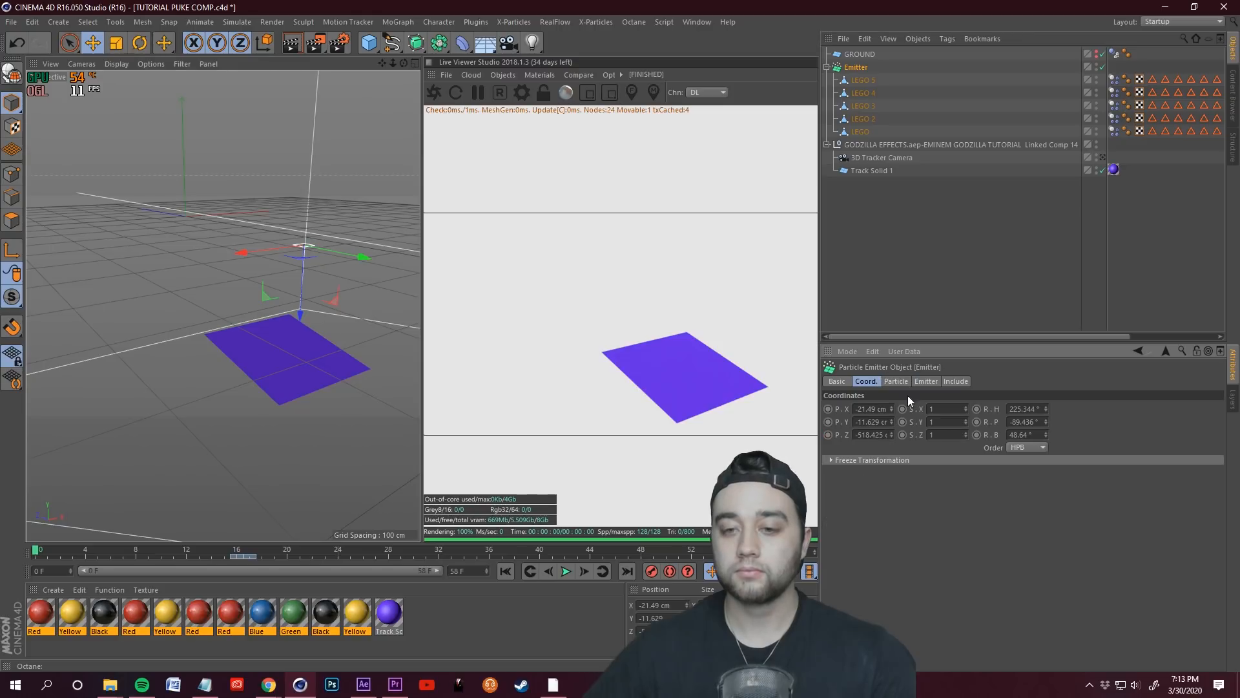
text(0.6)
key(Return)
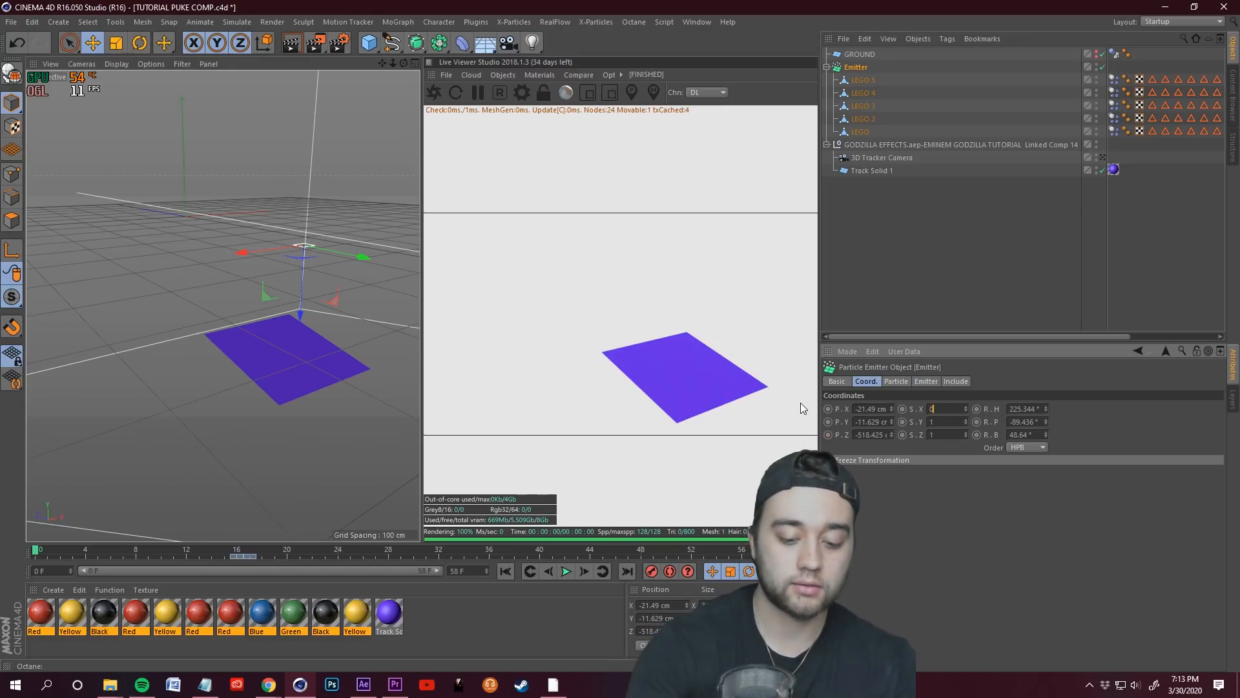
drag(942, 409, 908, 409)
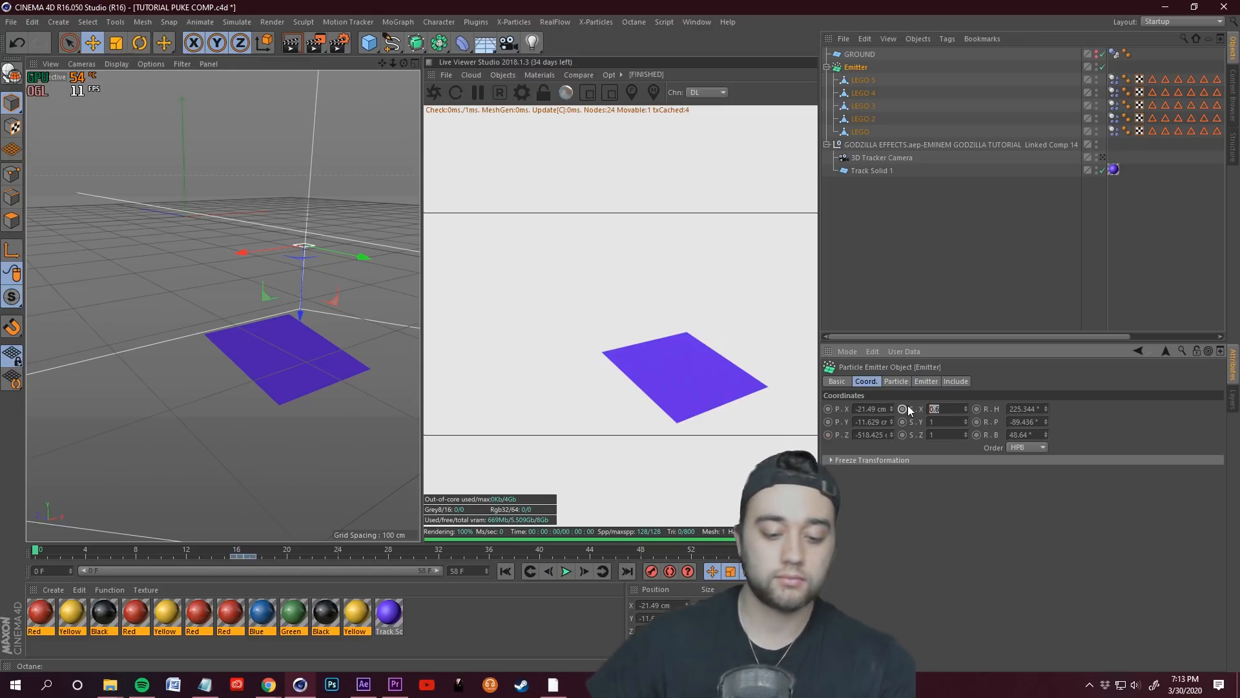
text(0.8)
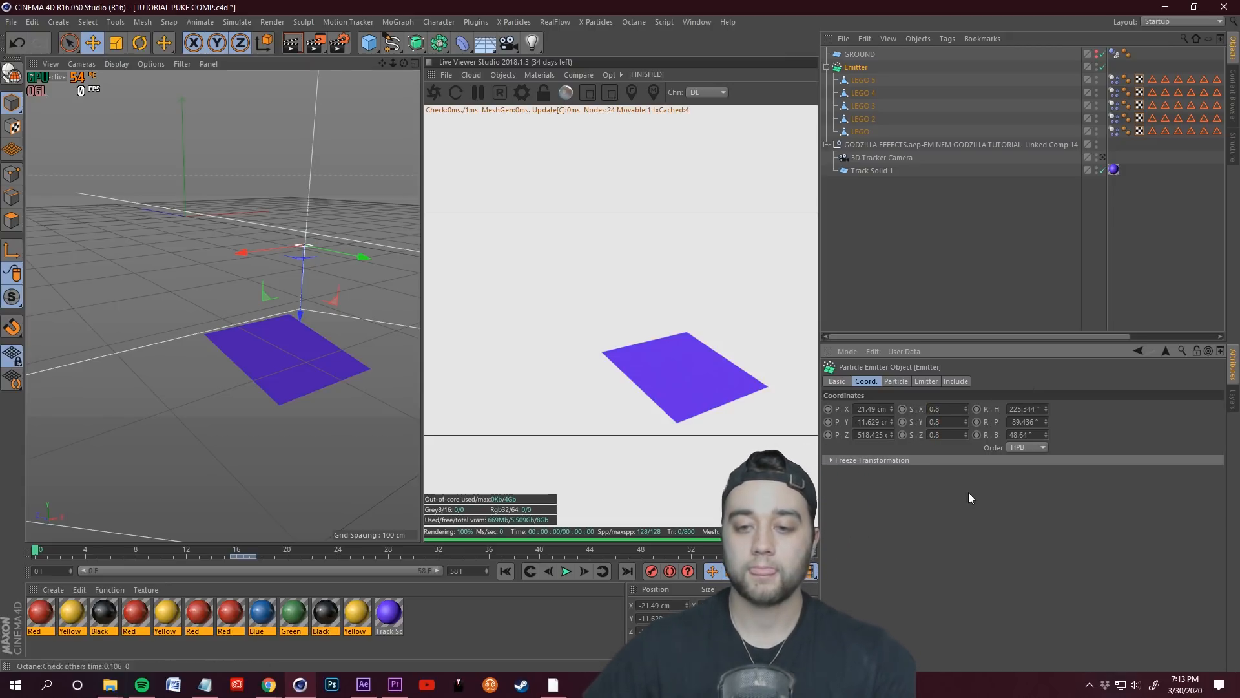
- Look through the 3D Tracker Camera and preview the stream of scaled-down bricks
click(1104, 158)
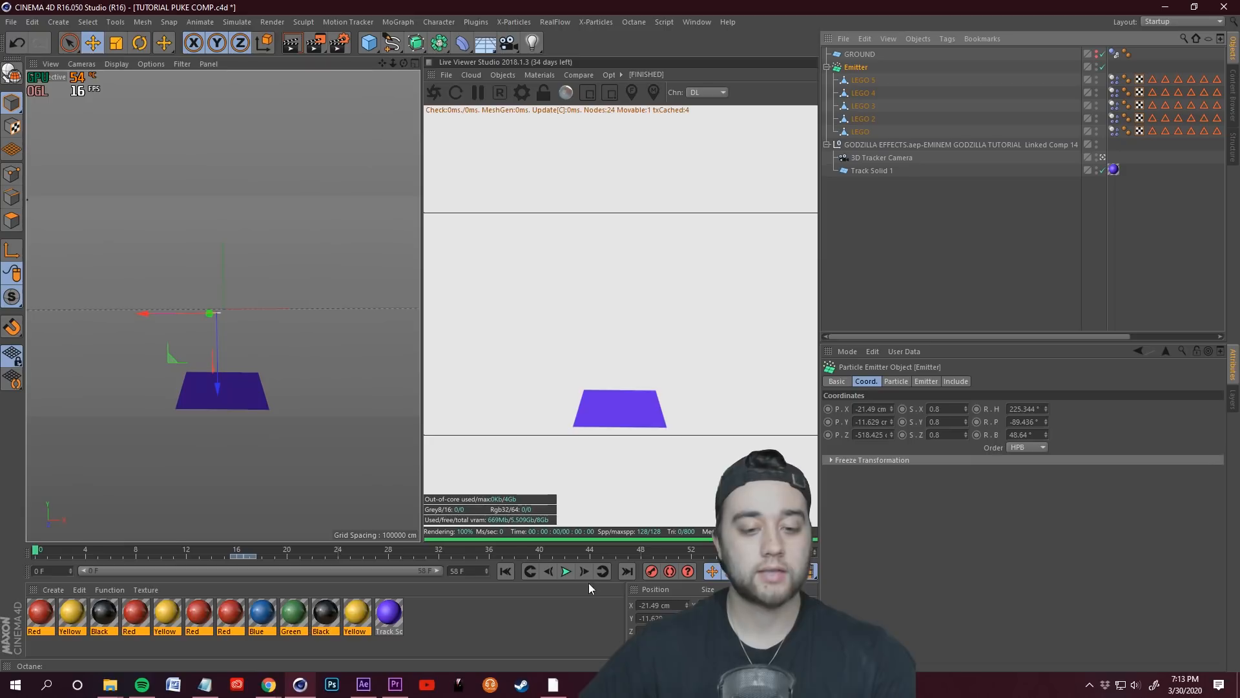
click(568, 571)
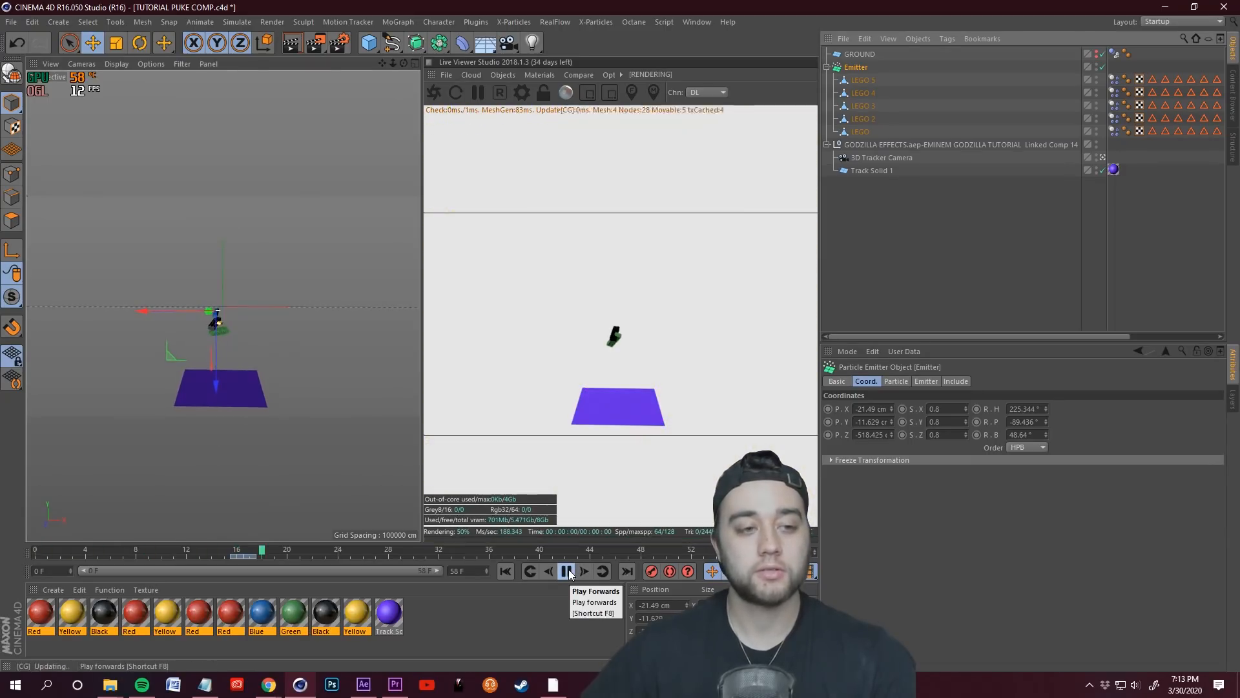
click(566, 571)
click(826, 67)
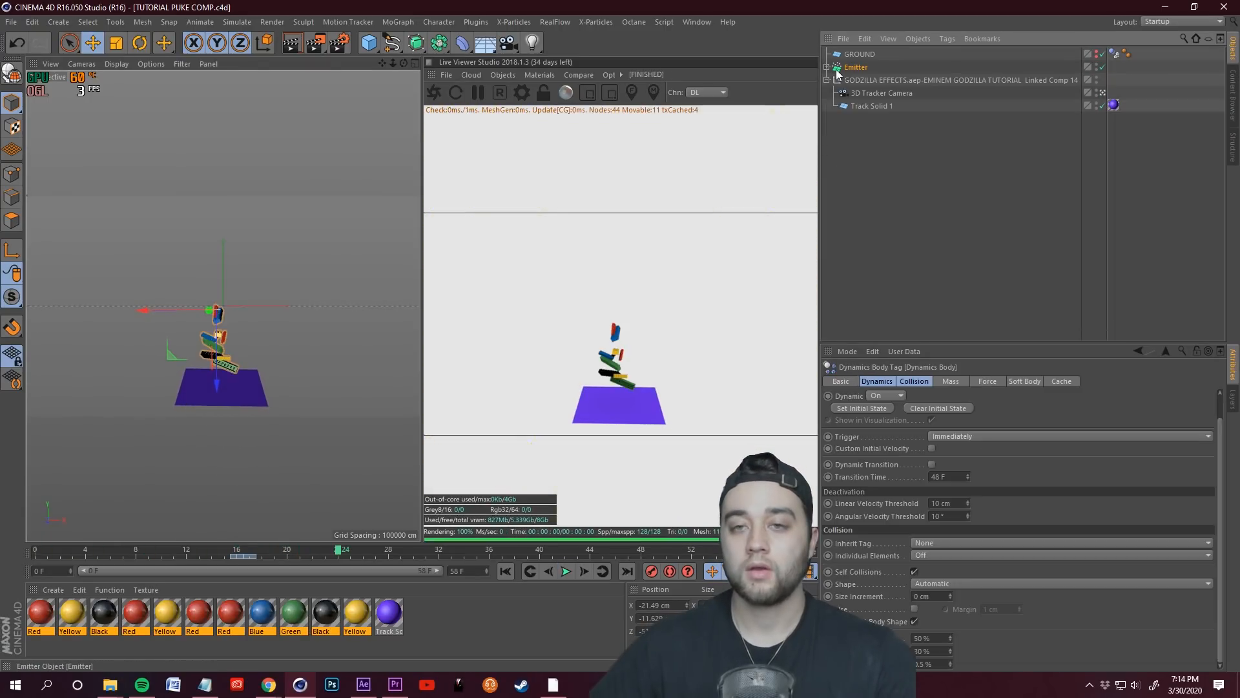
click(827, 67)
click(938, 233)
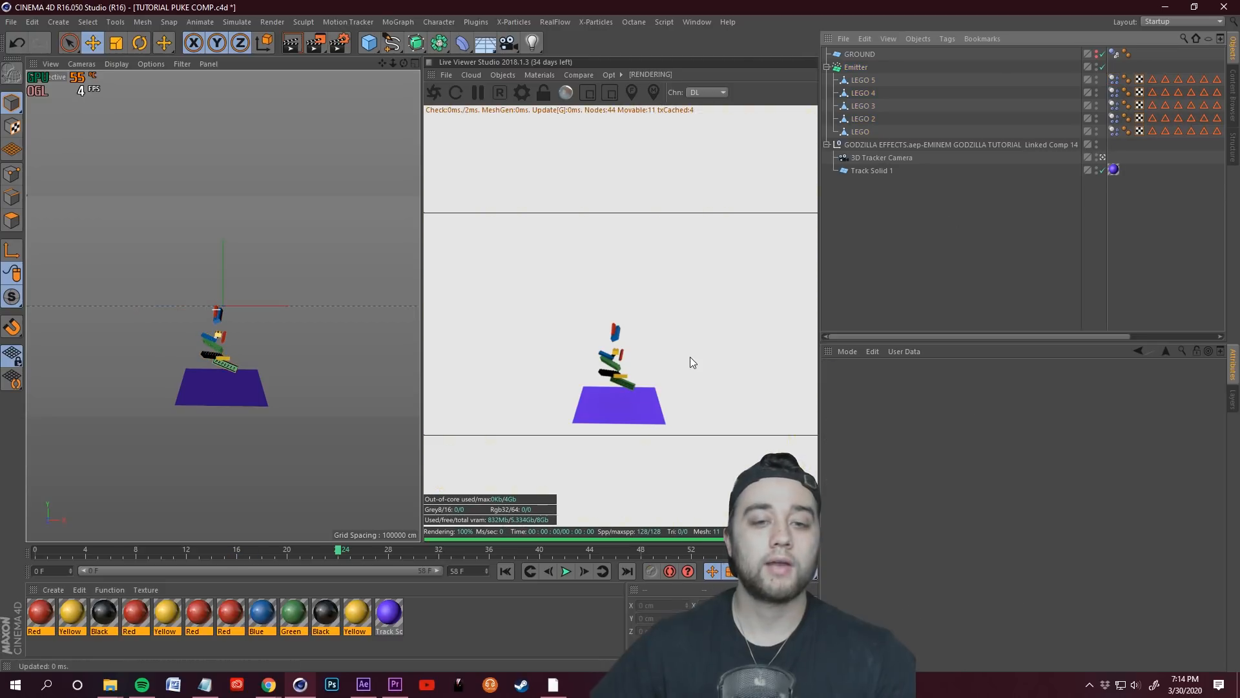
- Duplicate the Emitter and delete all the LEGO bricks from the copy
click(855, 68)
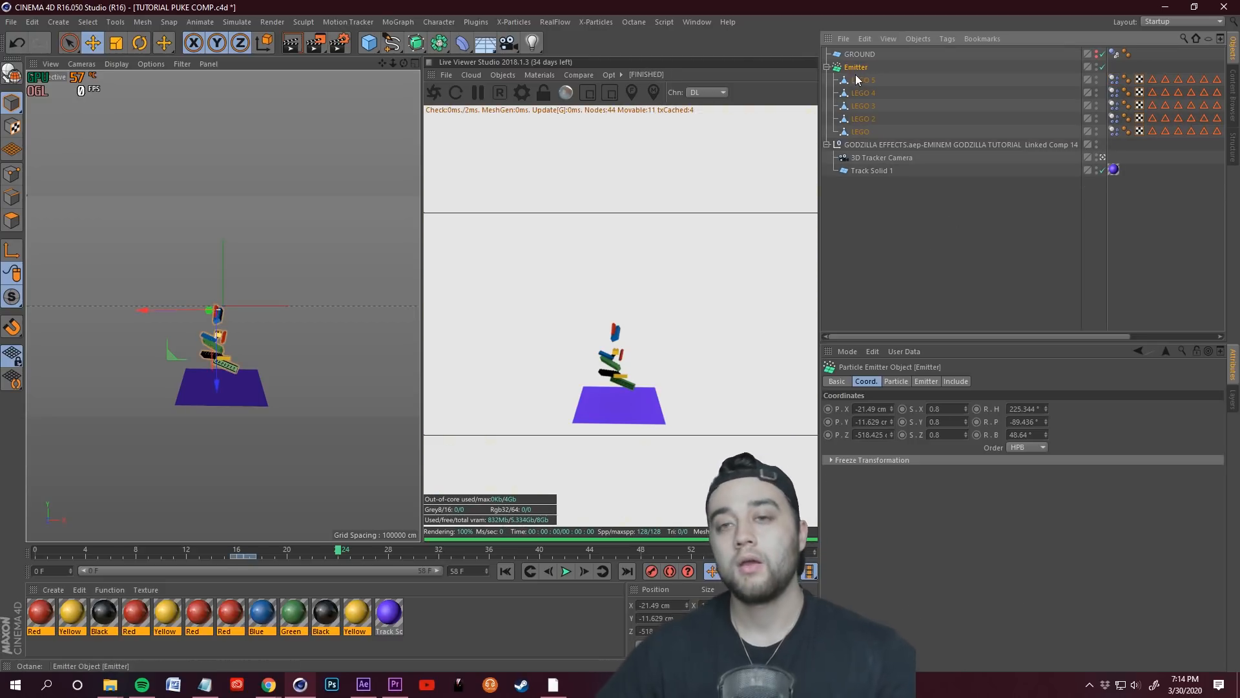
key(ctrl+v)
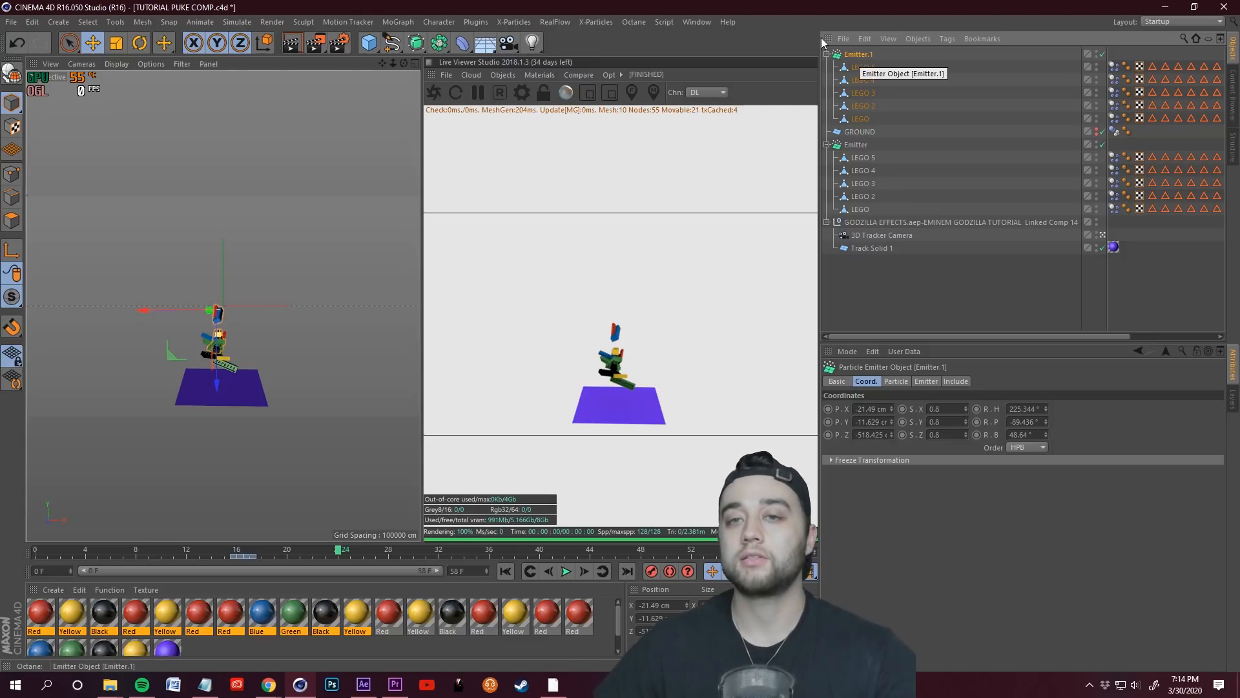
ctrl+click(862, 115)
ctrl+click(865, 109)
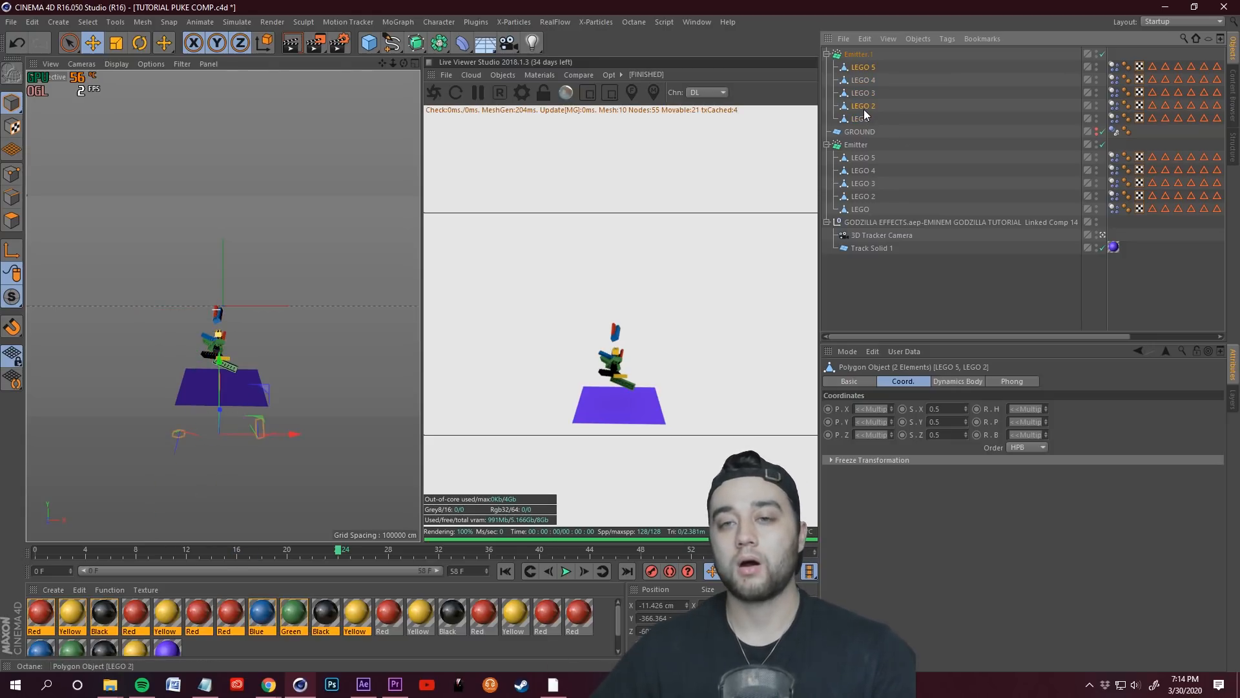
ctrl+click(864, 82)
key(Delete)
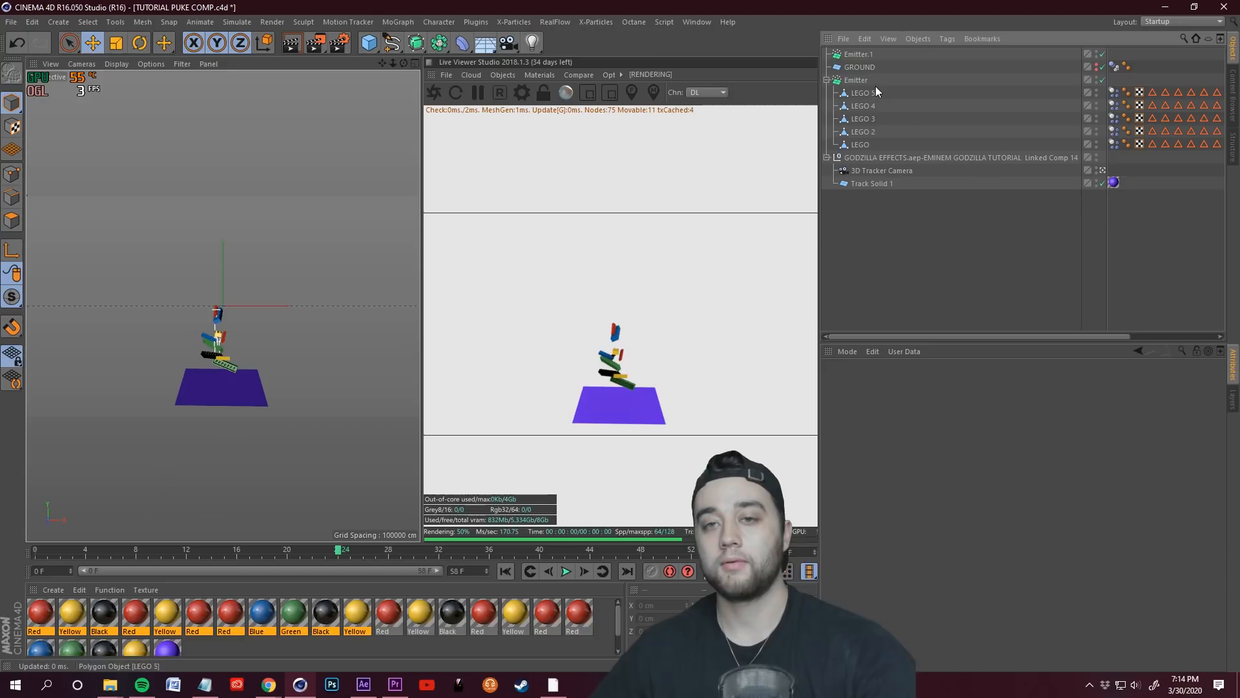
- Rename the empty emitter copy as FOOD EMITTER
click(862, 57)
right_click(866, 53)
double_click(859, 54)
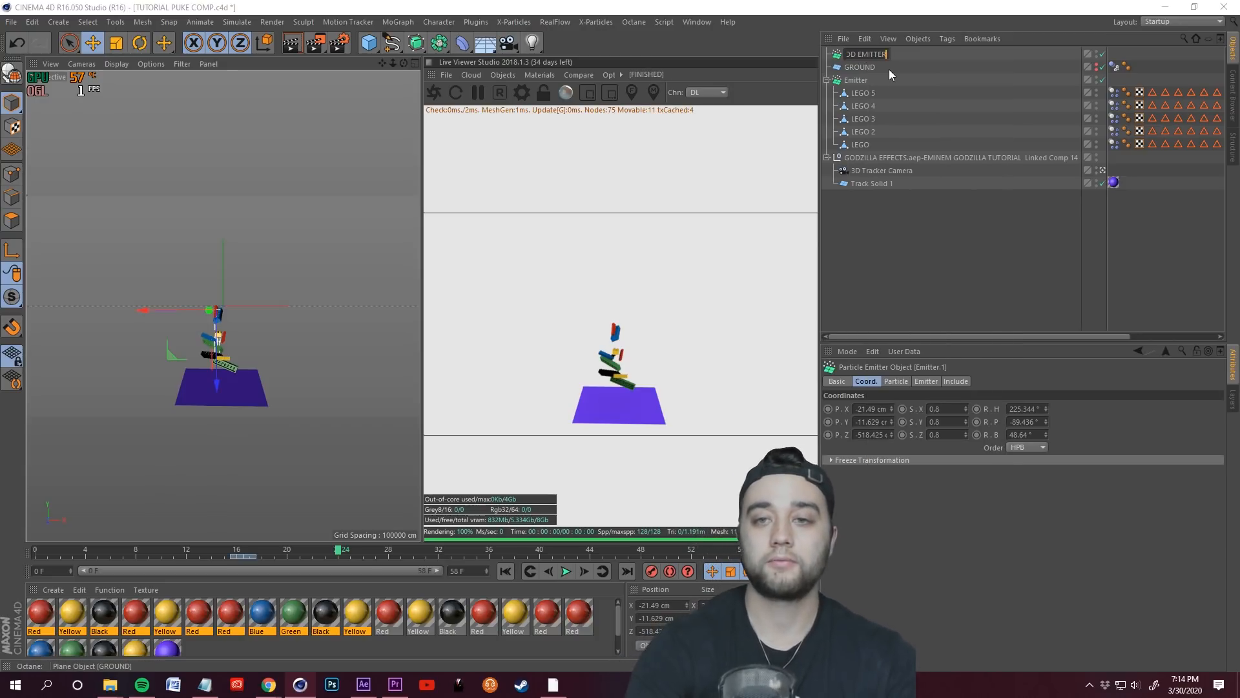
key(Return)
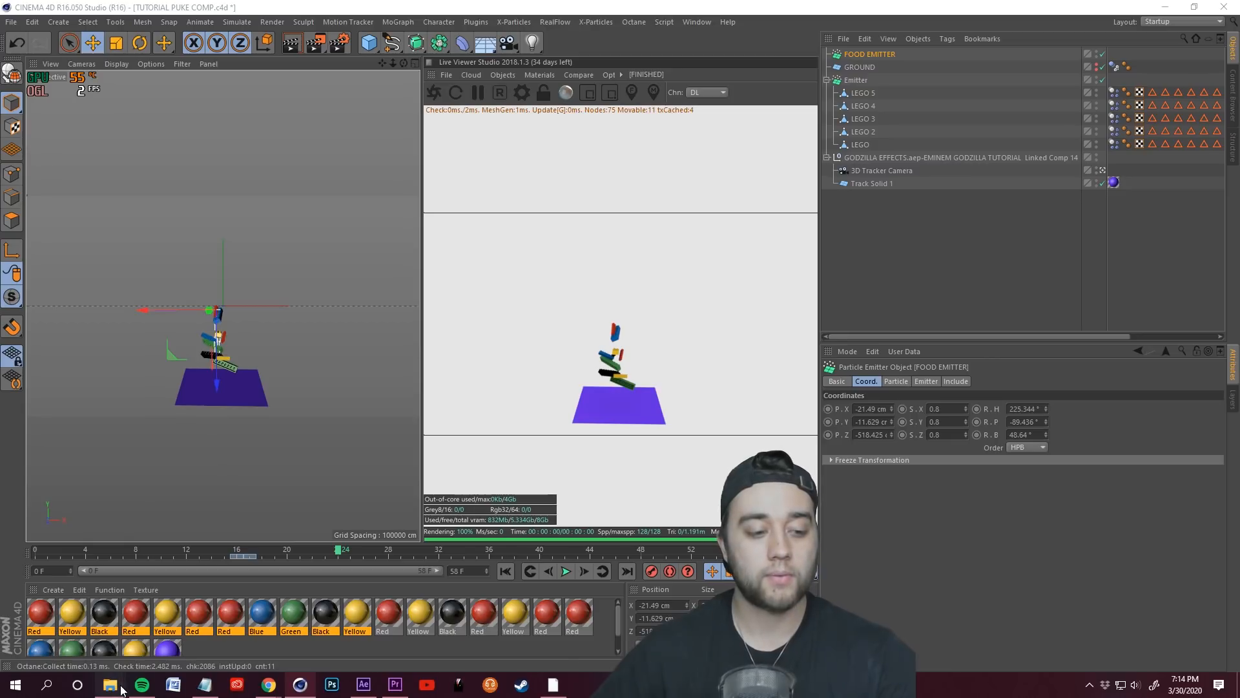
- Open the Food_v03.fbx model, create an Octane diffuse material in it, and open the material for editing
mouse_move(121, 689)
mouse_move(431, 635)
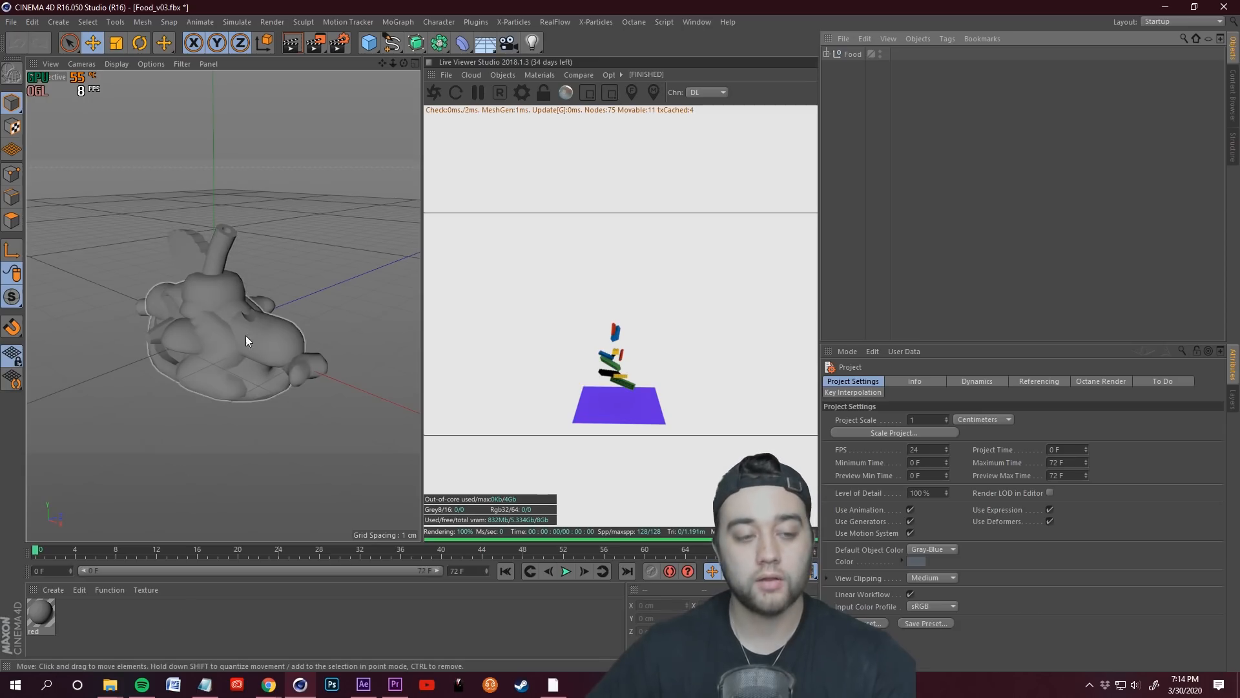
click(195, 619)
click(49, 587)
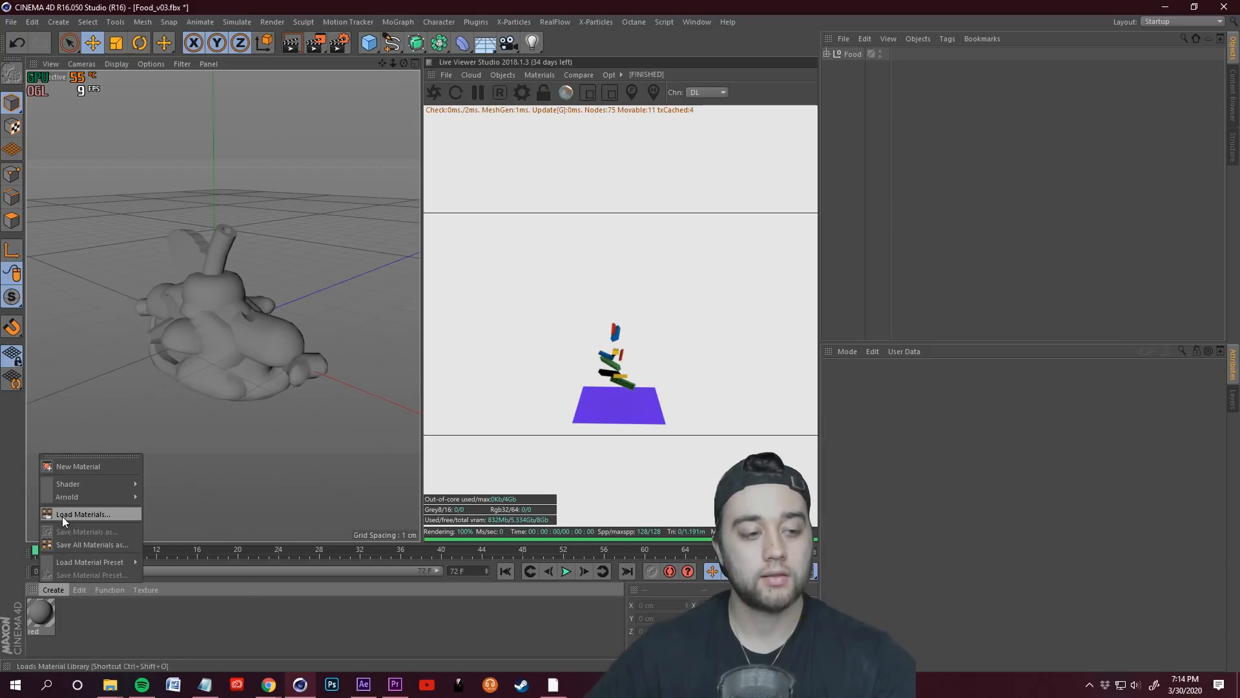
mouse_move(89, 475)
mouse_move(161, 462)
click(315, 470)
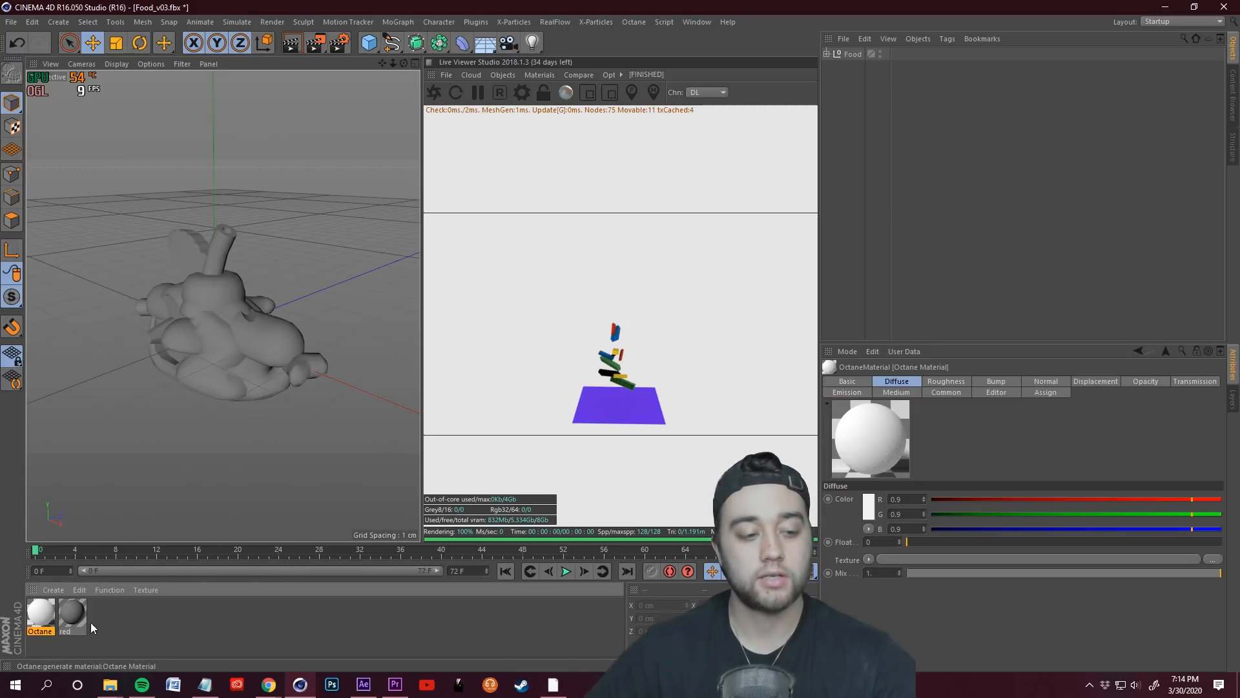
double_click(40, 612)
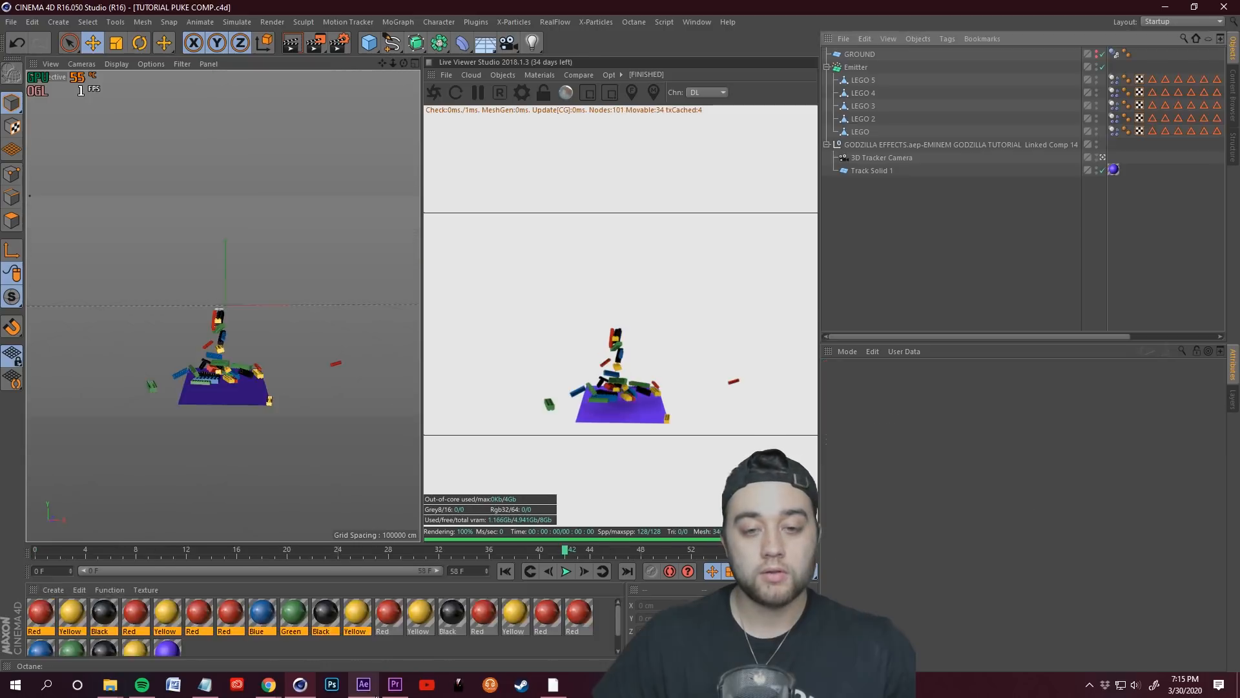
- Switch to After Effects and play back the EMINEM GODZILLA TUTORIAL Linked Comp 14 composition
click(376, 695)
drag(988, 438, 469, 471)
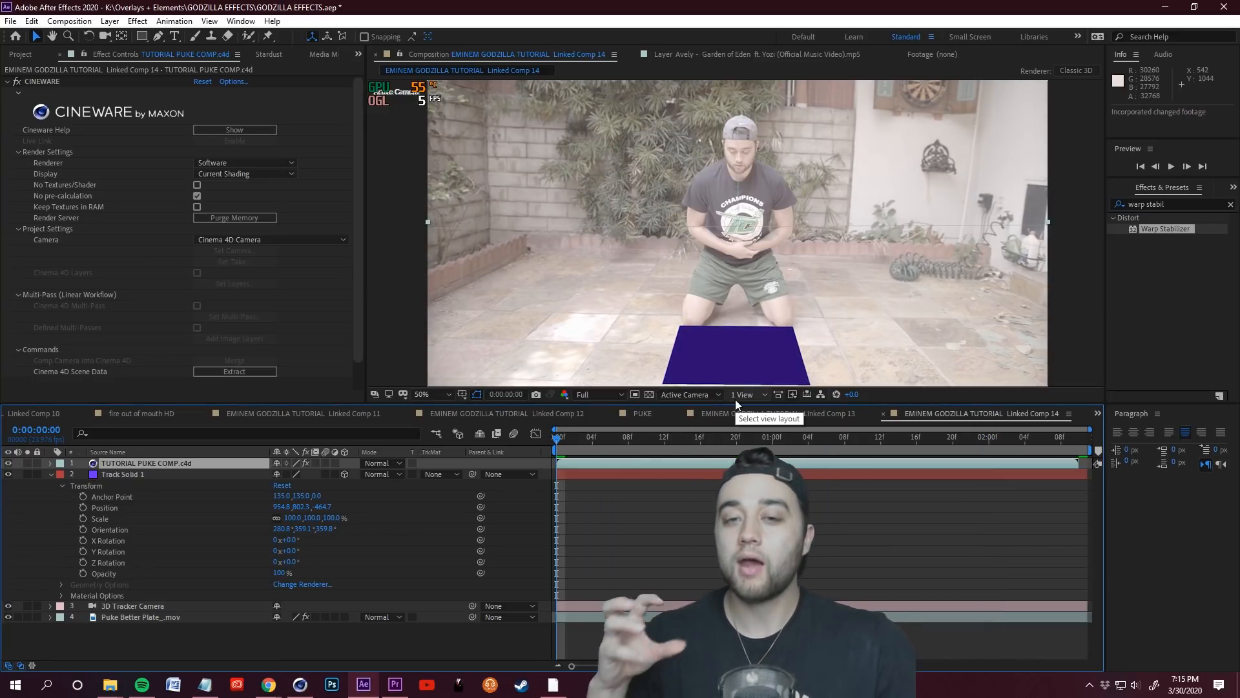
key(space)
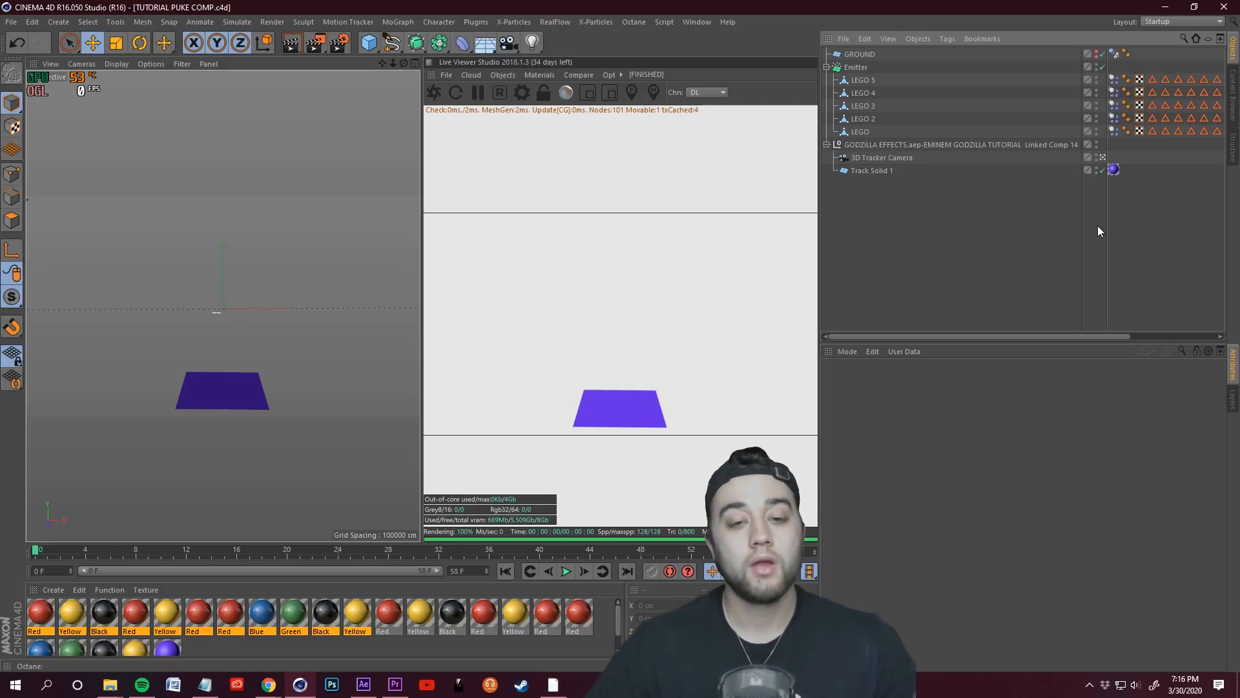
- Stop looking through the 3D Tracker Camera in the TUTORIAL PUKE COMP scene and save the project
click(1103, 157)
click(1102, 158)
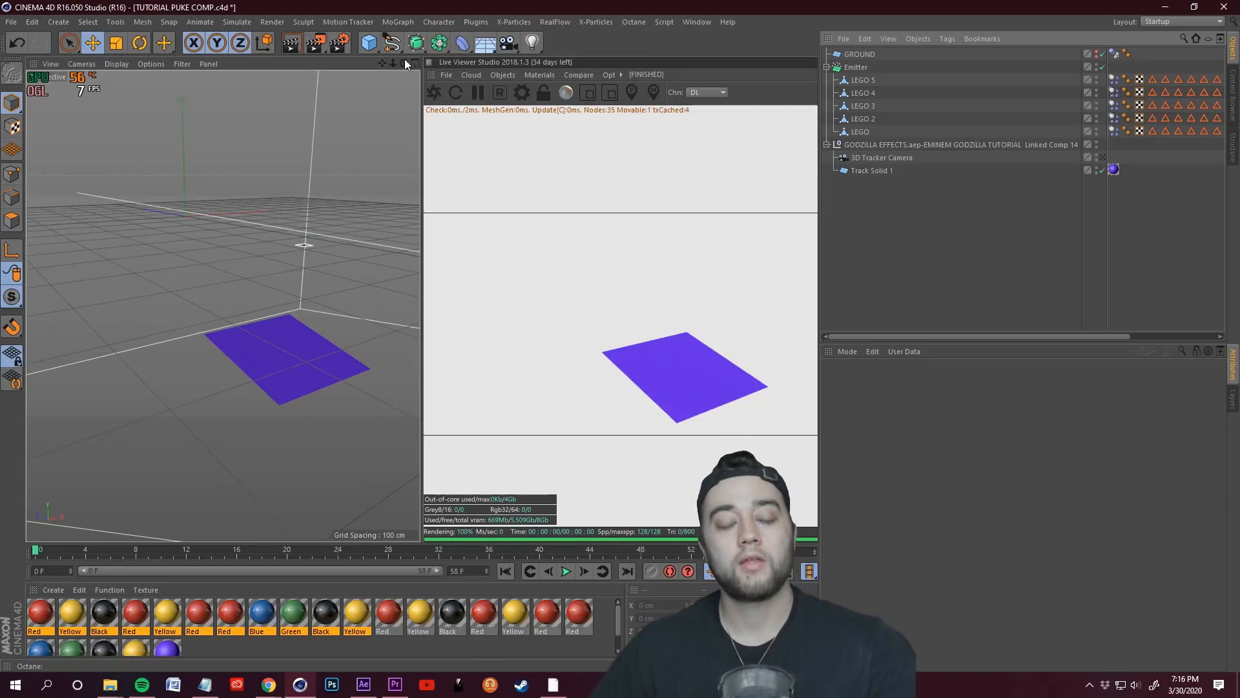
drag(385, 65, 373, 67)
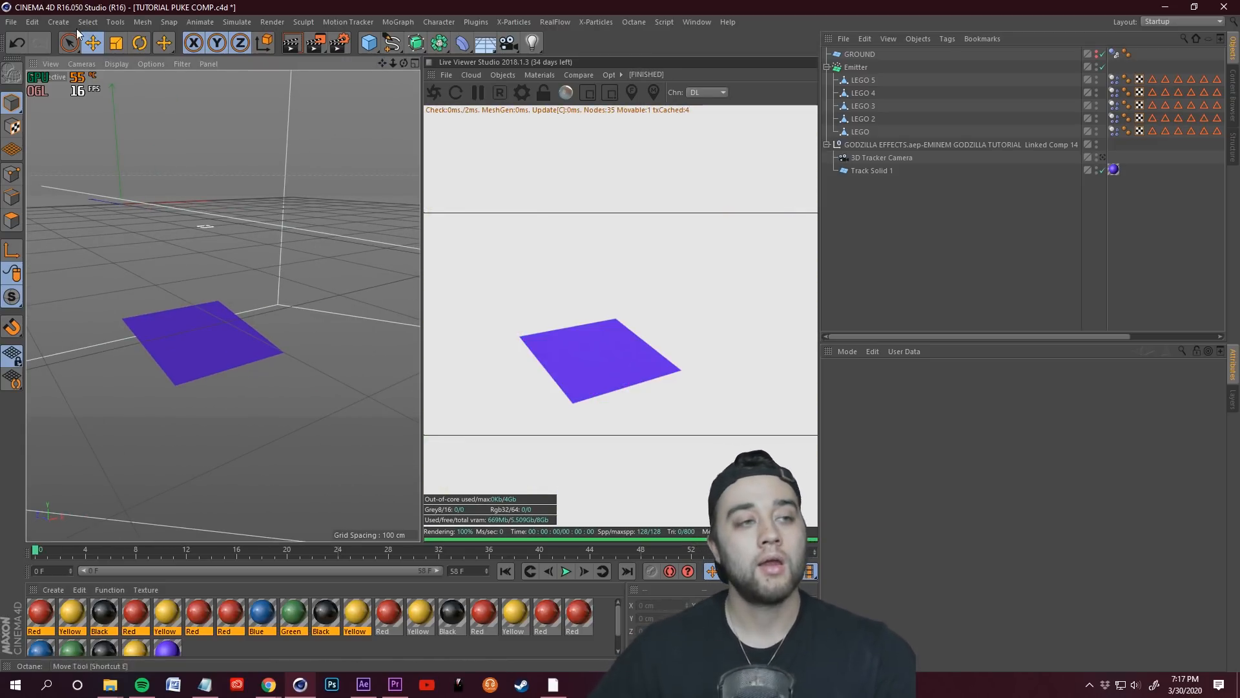
click(11, 22)
click(41, 126)
- Create a RealFlow Scene and place it over the purple track solid, at about Y -226 cm and Z -459 cm
drag(404, 63, 441, 92)
scroll(335, 173, down, 3)
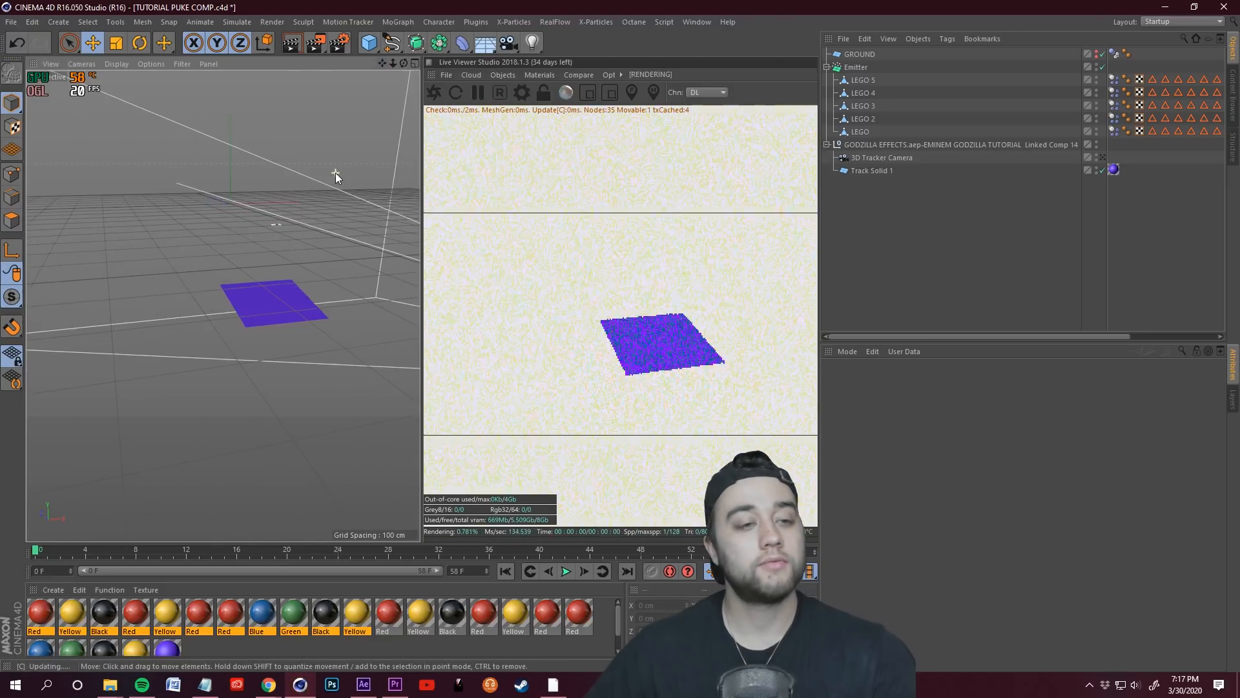
click(553, 22)
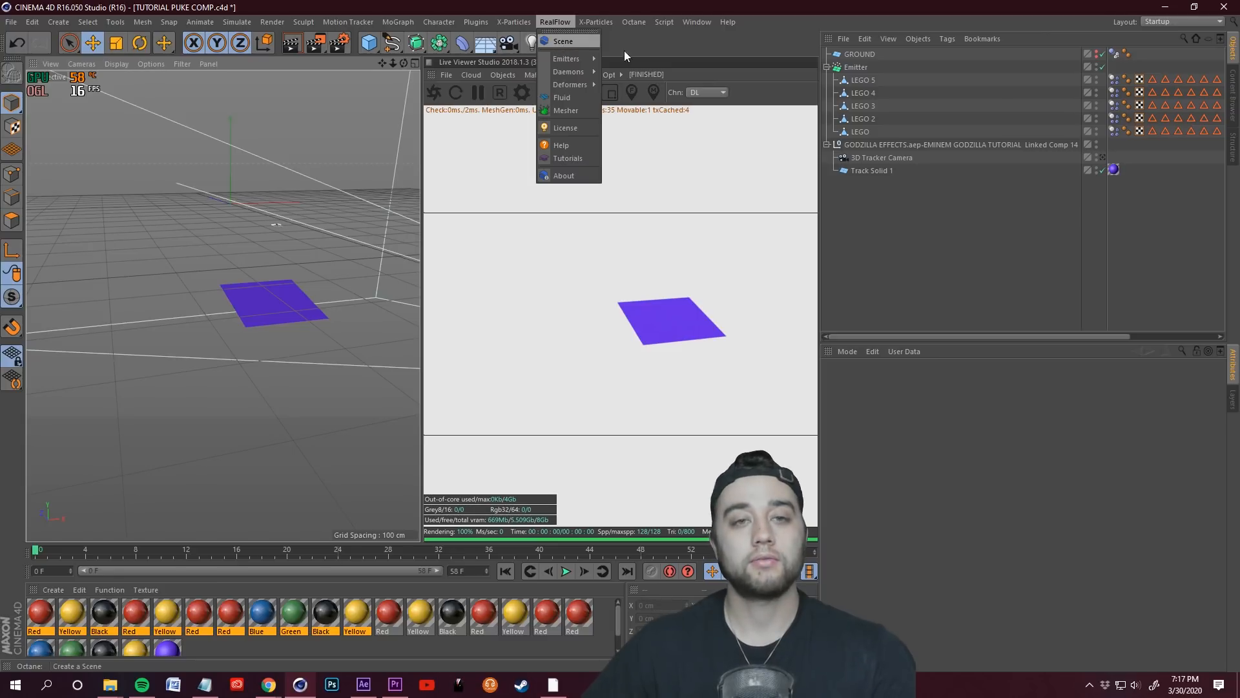
click(545, 41)
drag(235, 127, 135, 251)
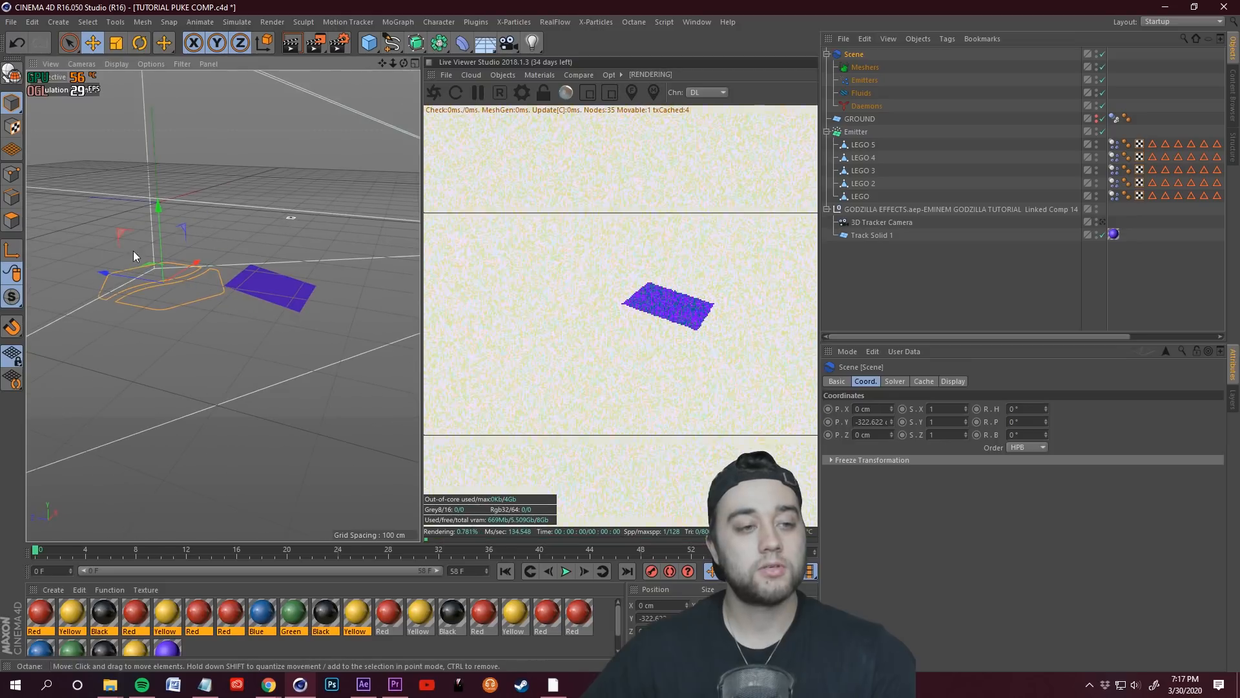
drag(269, 228, 315, 169)
scroll(294, 247, up, 3)
drag(223, 246, 382, 220)
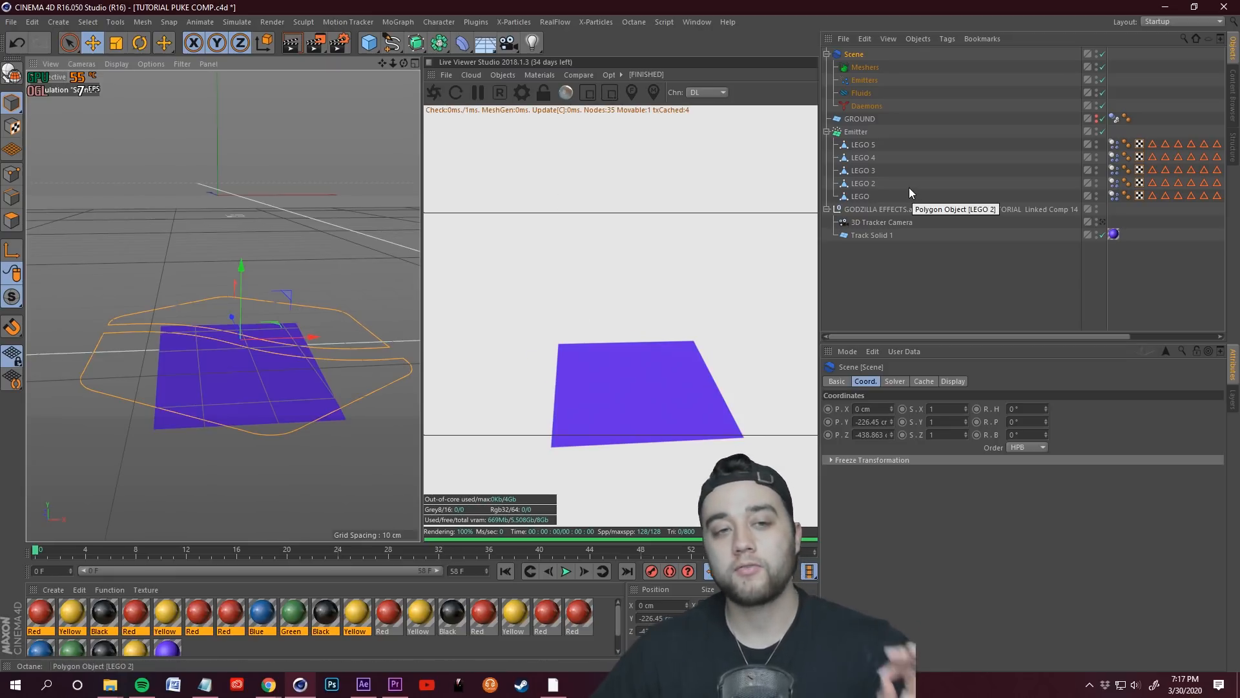
- Add a Circle emitter to the RealFlow scene and raise it above the purple track solid
click(566, 21)
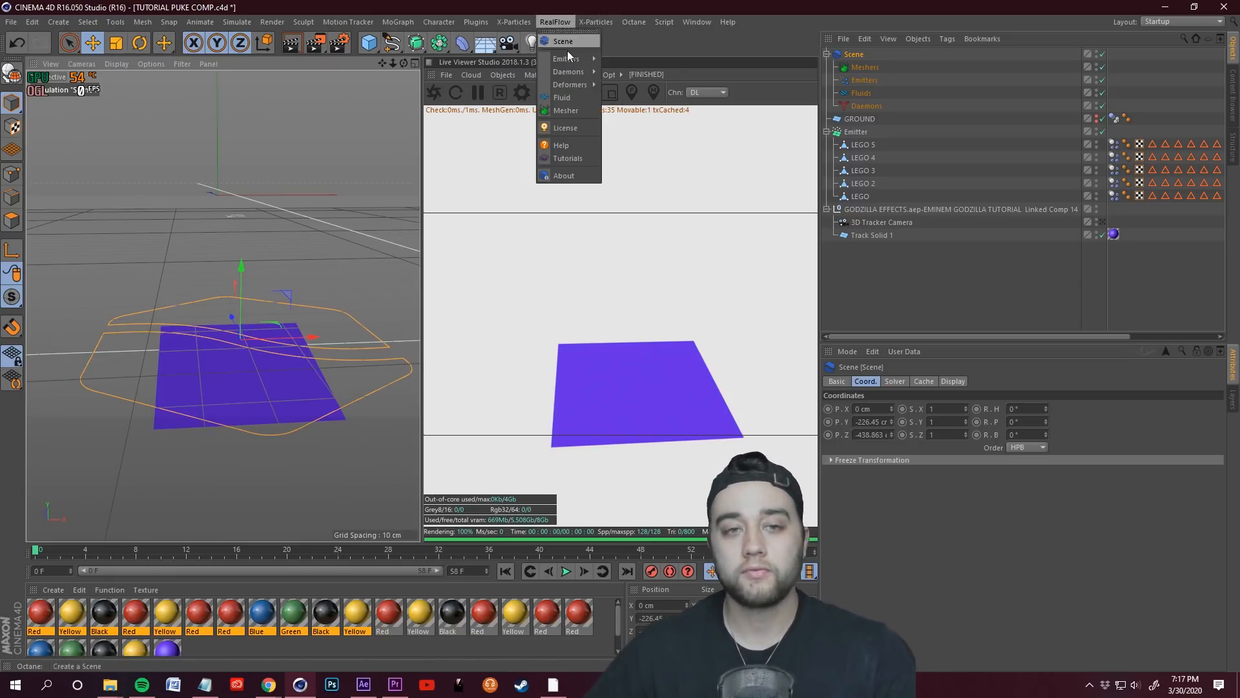
click(622, 63)
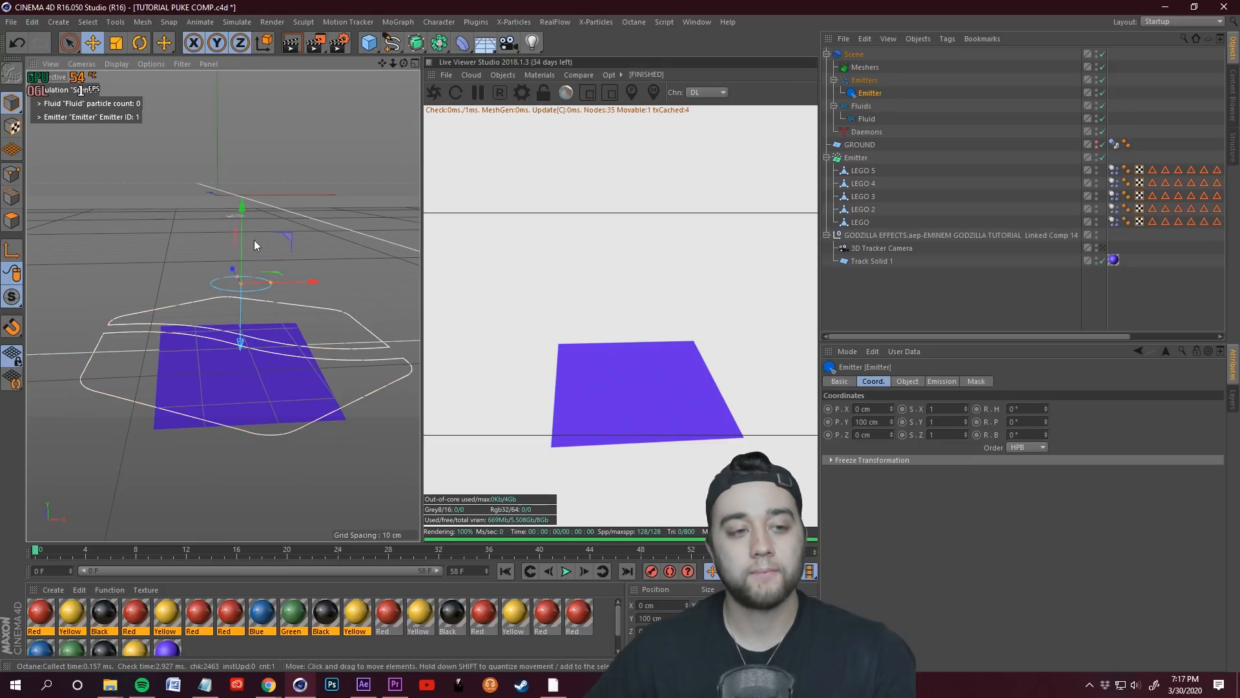
drag(258, 220, 271, 232)
- Align the RealFlow emitter with the brick emitter above the track solid, at about X -22 cm and Y 212 cm
click(856, 158)
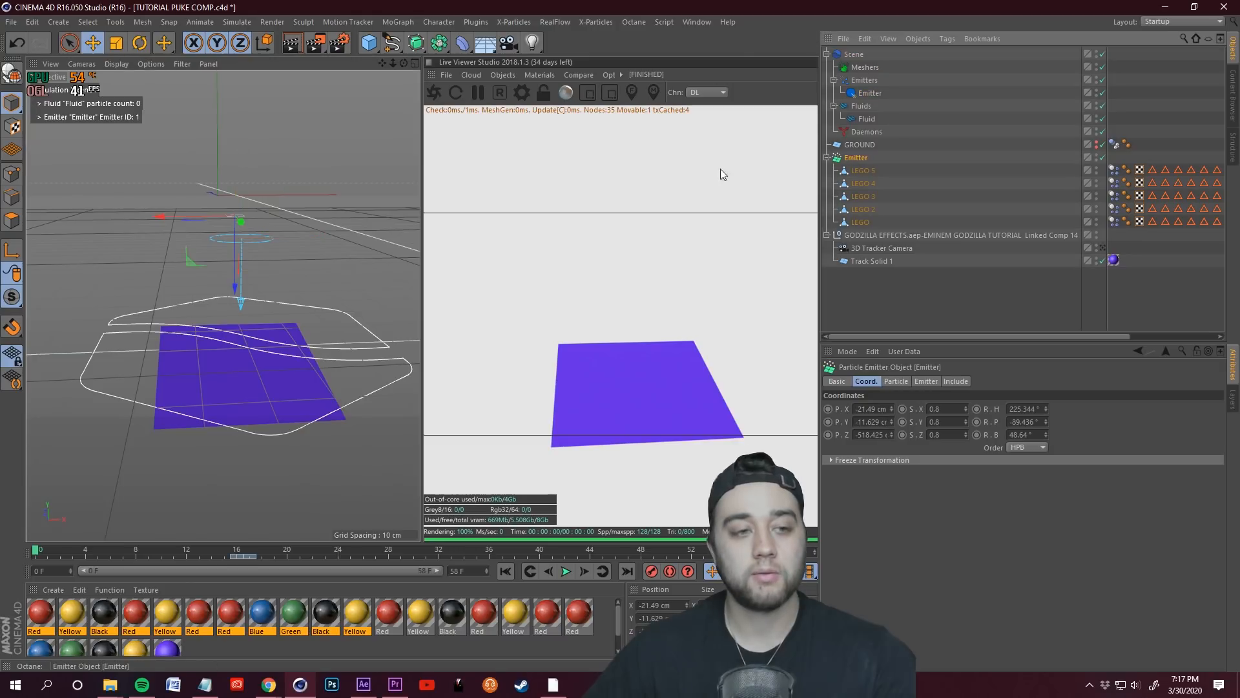
alt+drag(261, 139, 281, 171)
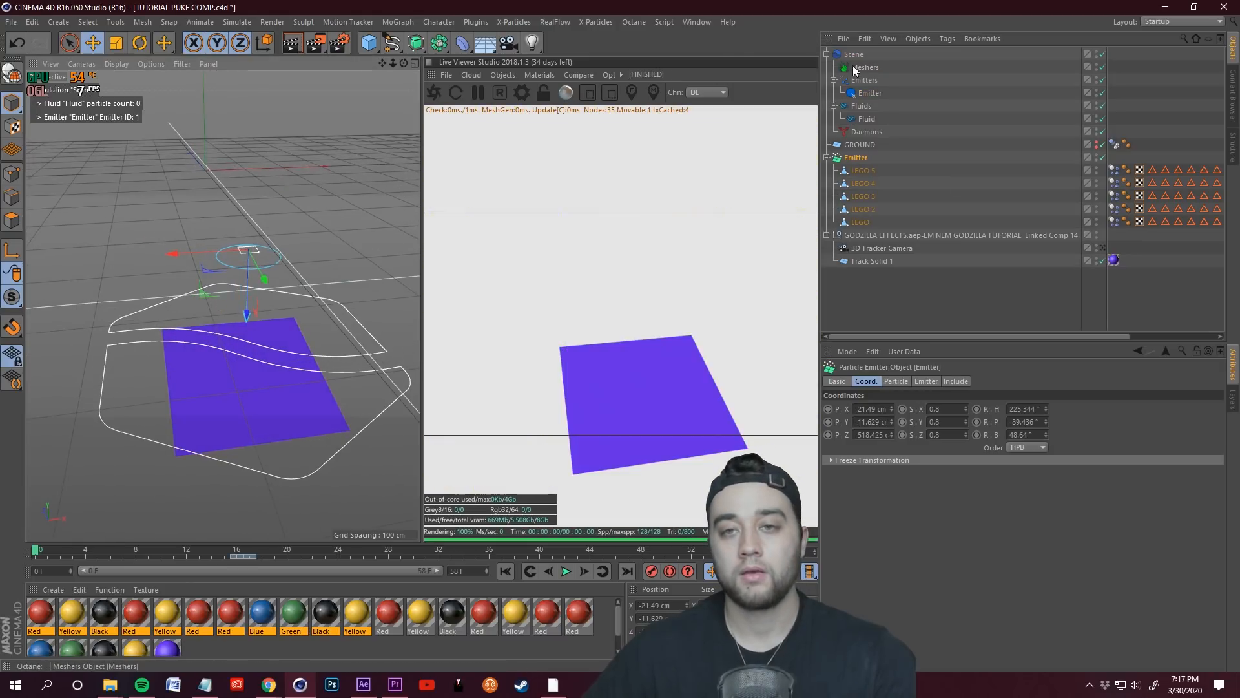
click(870, 94)
drag(259, 219, 254, 194)
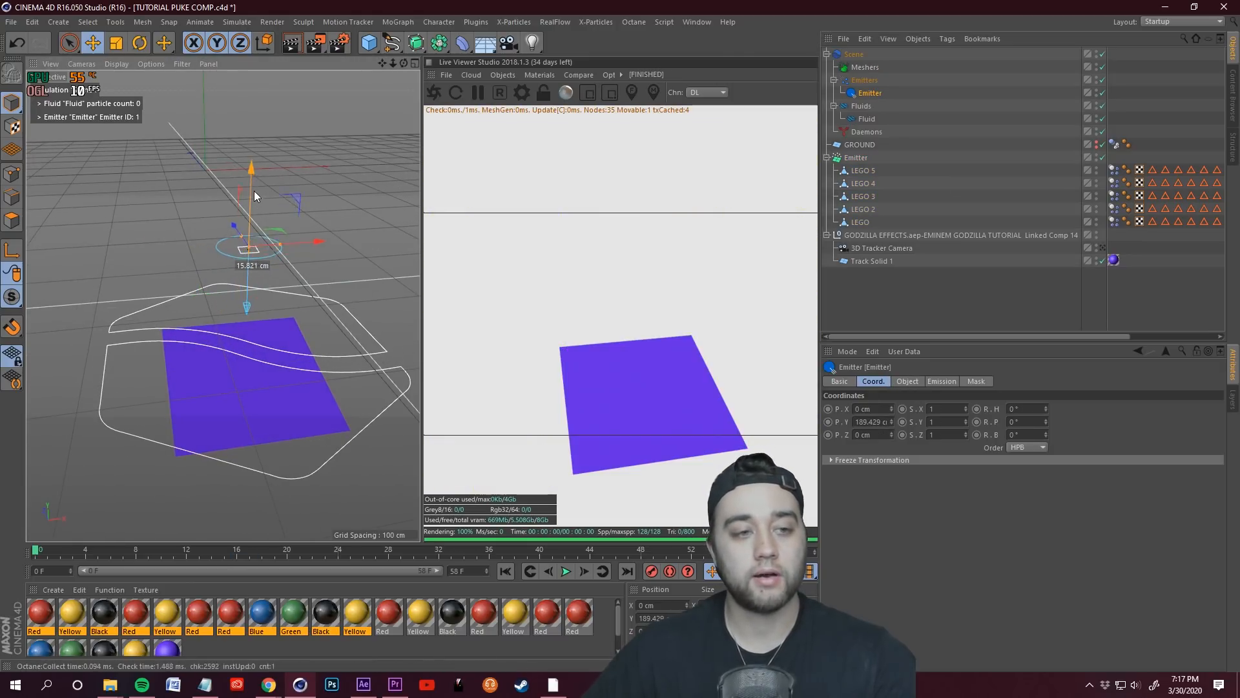
alt+drag(279, 234, 263, 226)
alt+drag(242, 179, 406, 252)
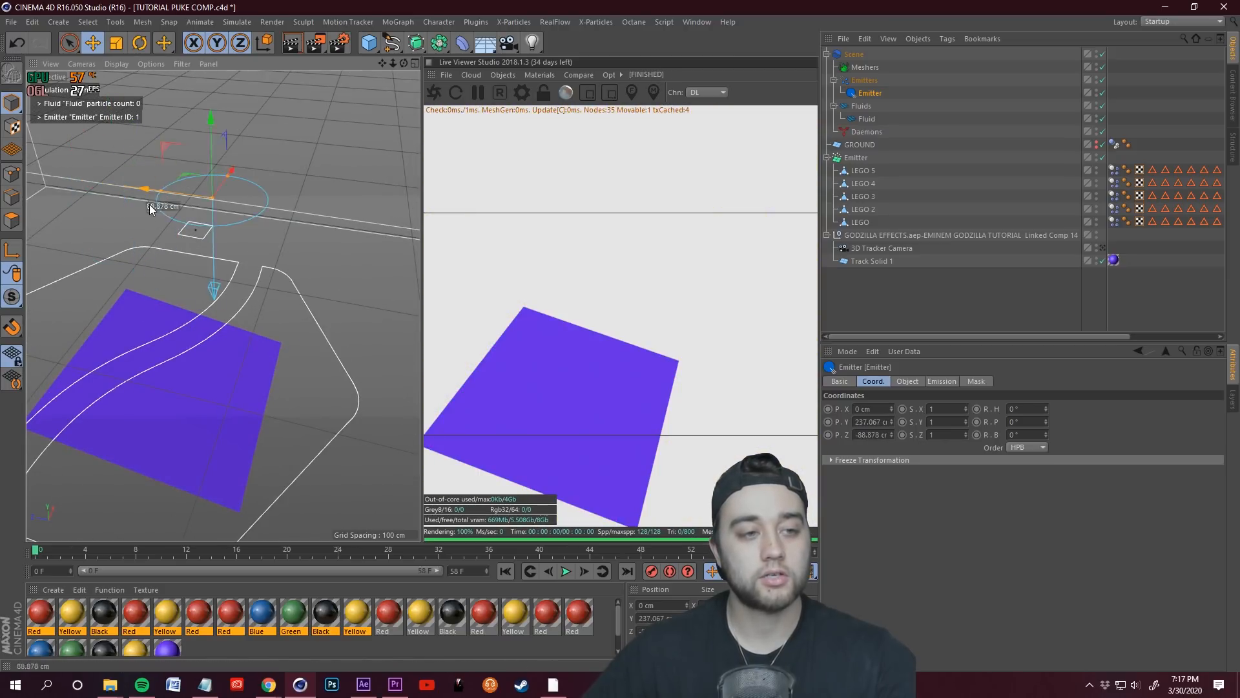
drag(223, 204, 256, 206)
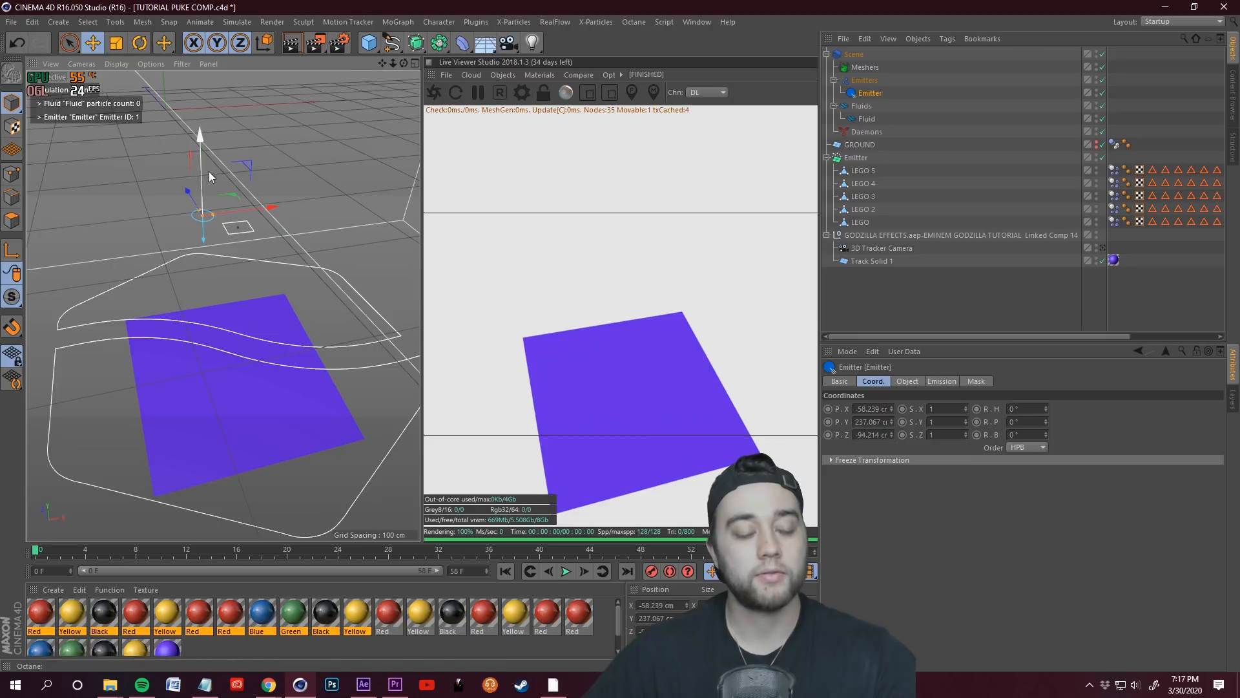
drag(241, 204, 332, 199)
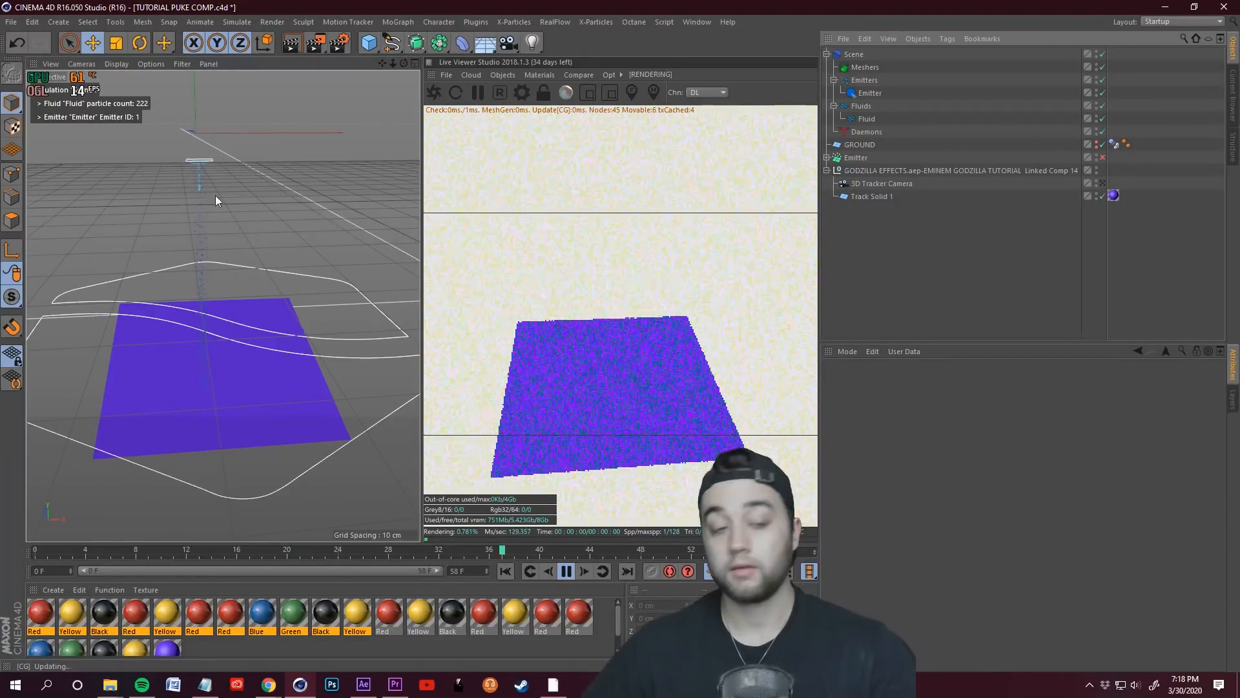
- Set the RealFlow Fluid's density to 600 and play the simulation to check the emission
click(262, 546)
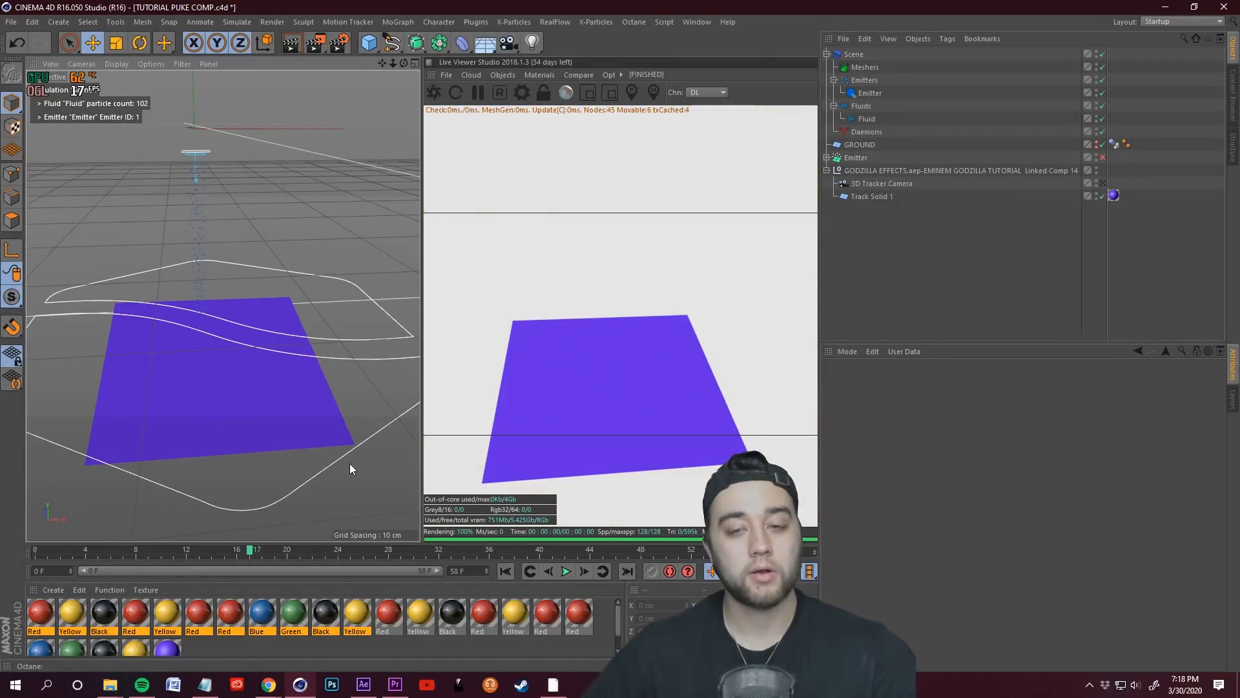
click(863, 106)
click(867, 119)
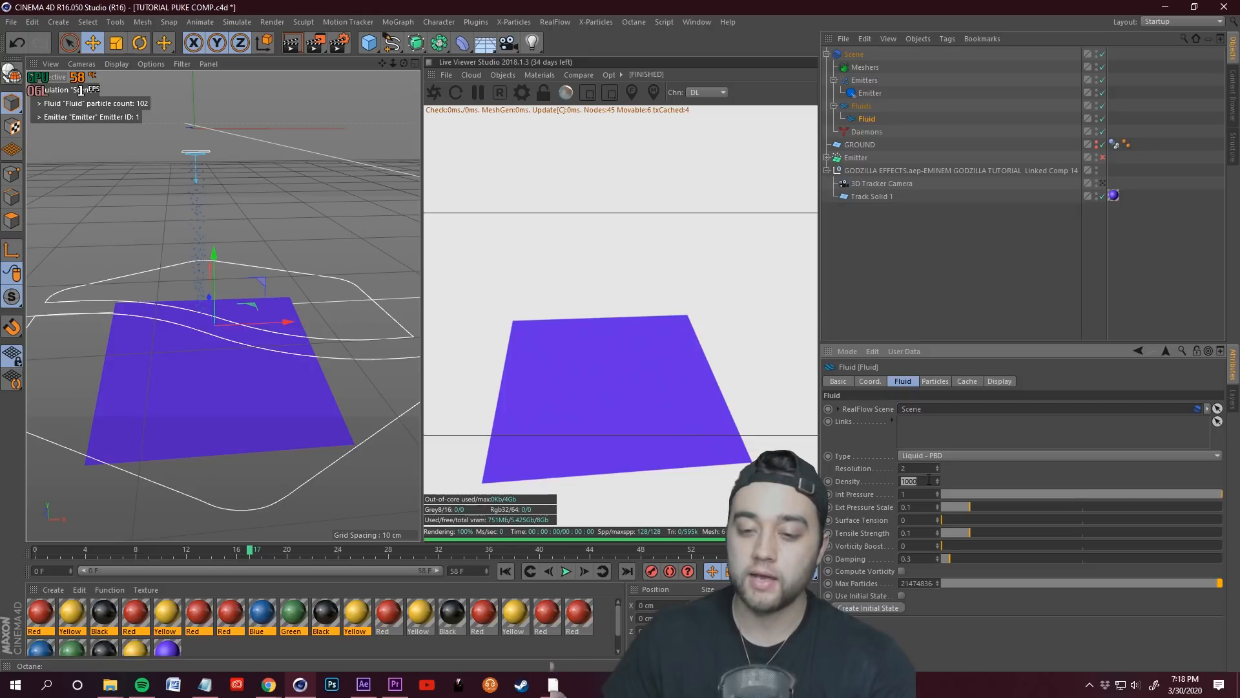
text(600)
key(Return)
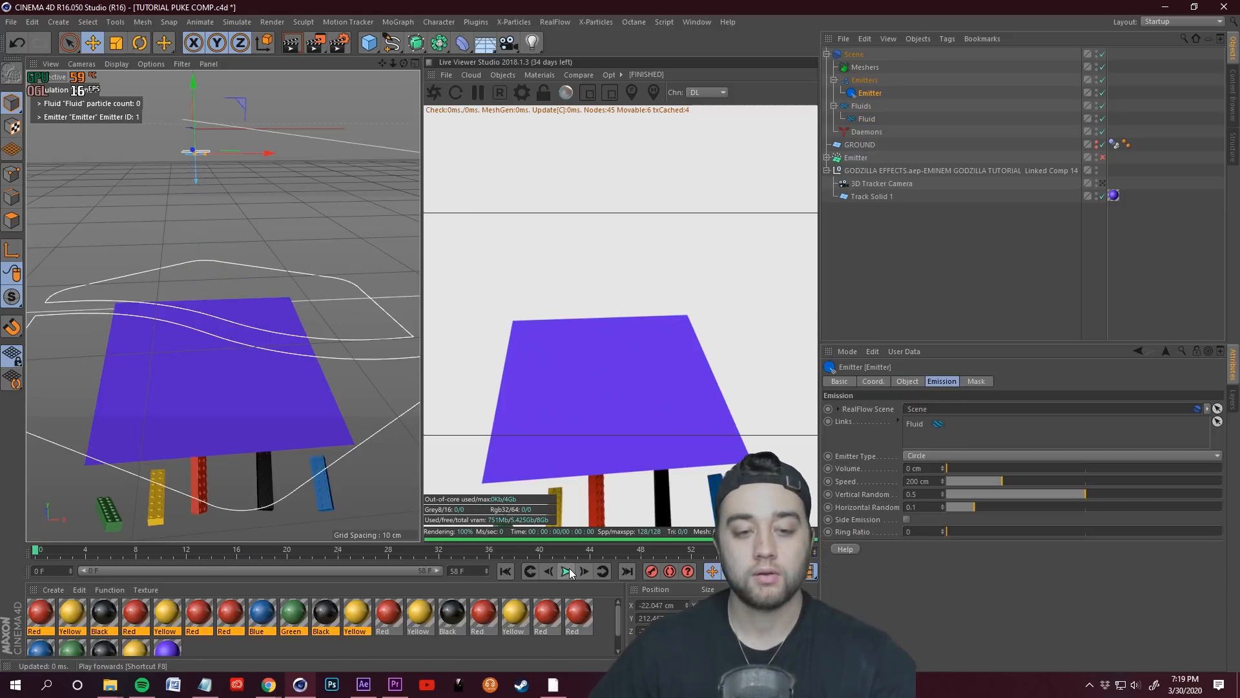
click(567, 572)
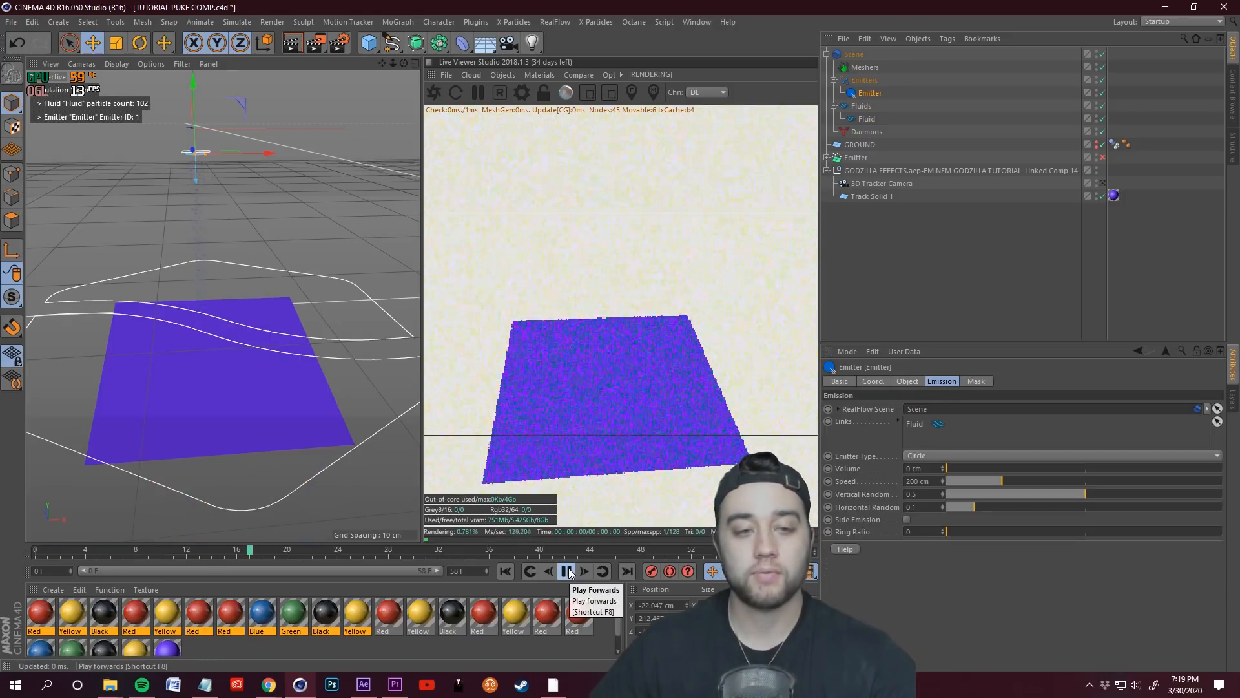
click(568, 570)
- Keyframe the RealFlow emitter's speed at 200 cm on frame 17 and 0 cm on frame 16, and replay the simulation
drag(339, 557, 254, 555)
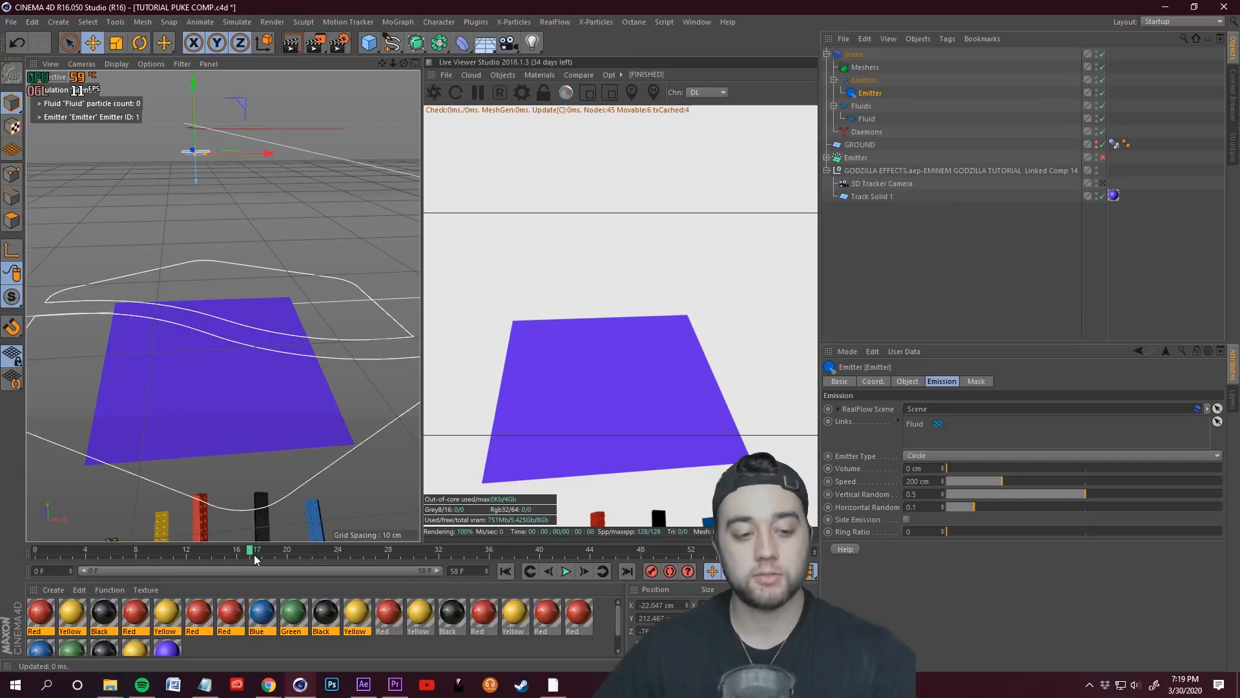
click(828, 482)
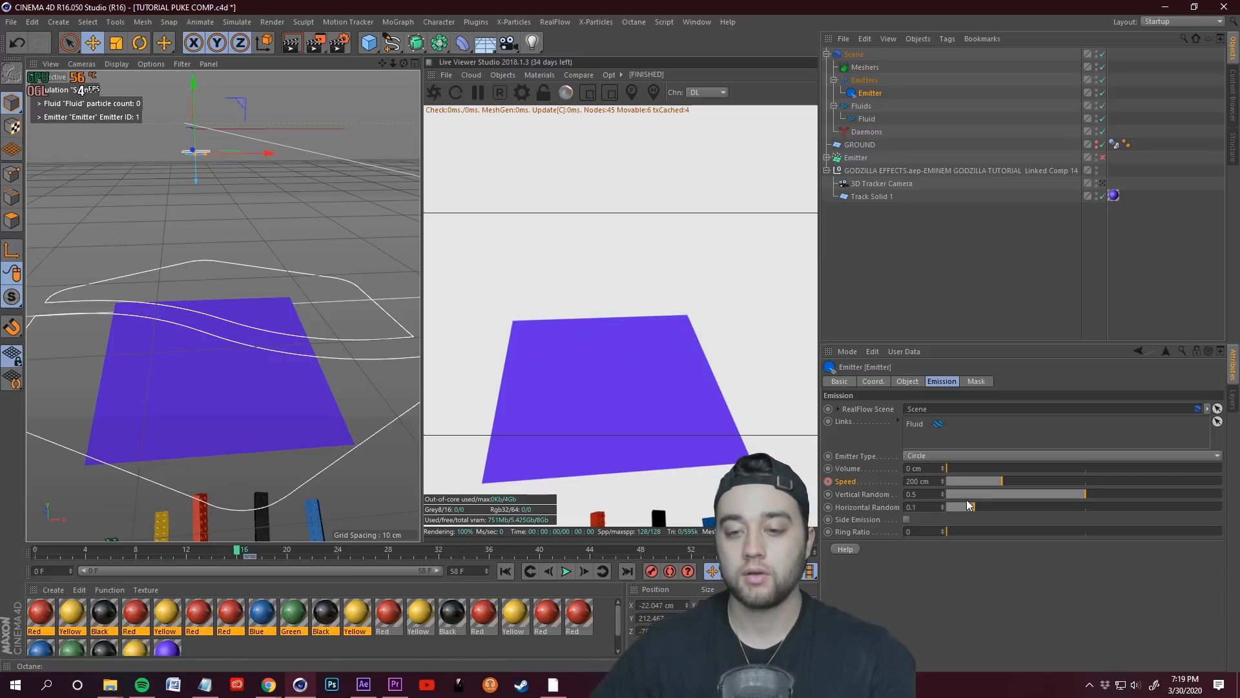
double_click(922, 481)
text(0)
key(Return)
click(829, 482)
click(566, 571)
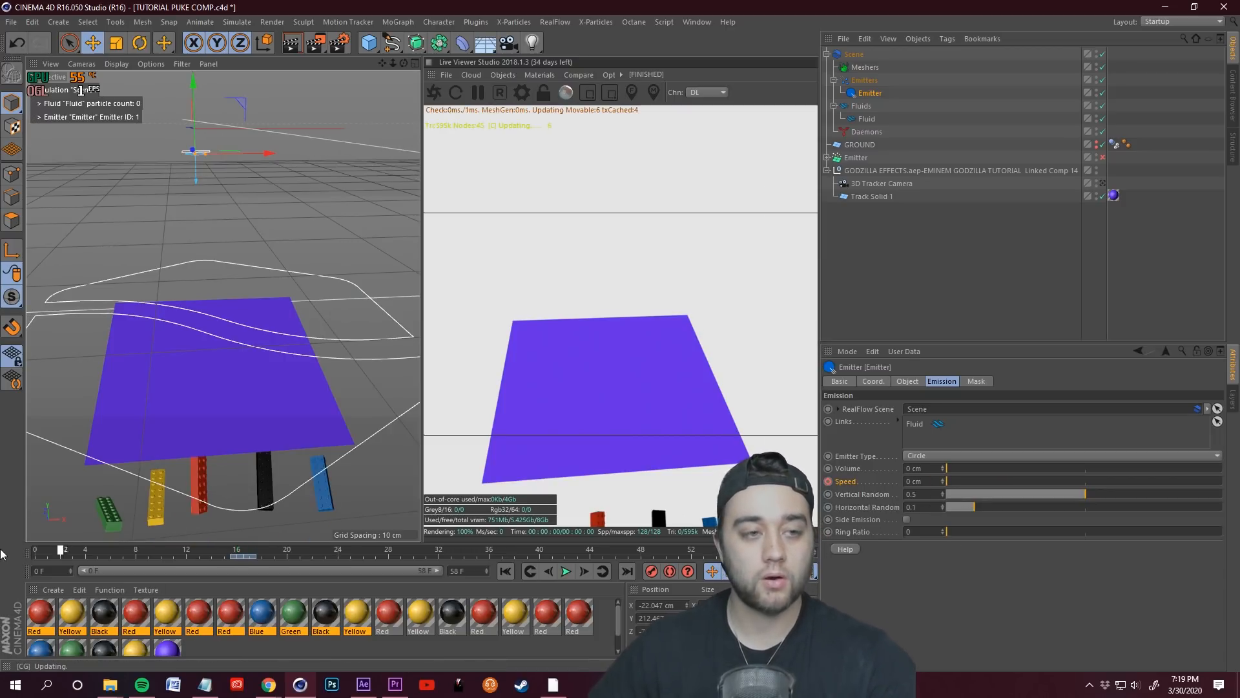
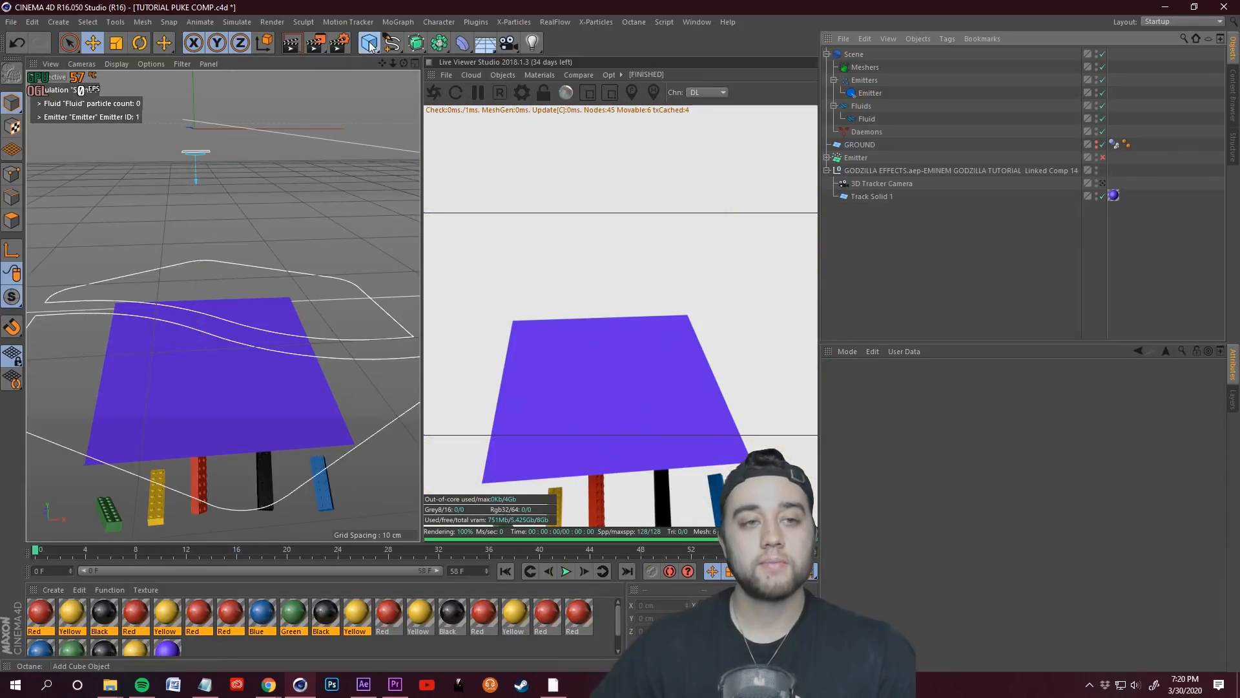
- Add a plane primitive to the scene and rename it REALFLOW PLANE
click(369, 43)
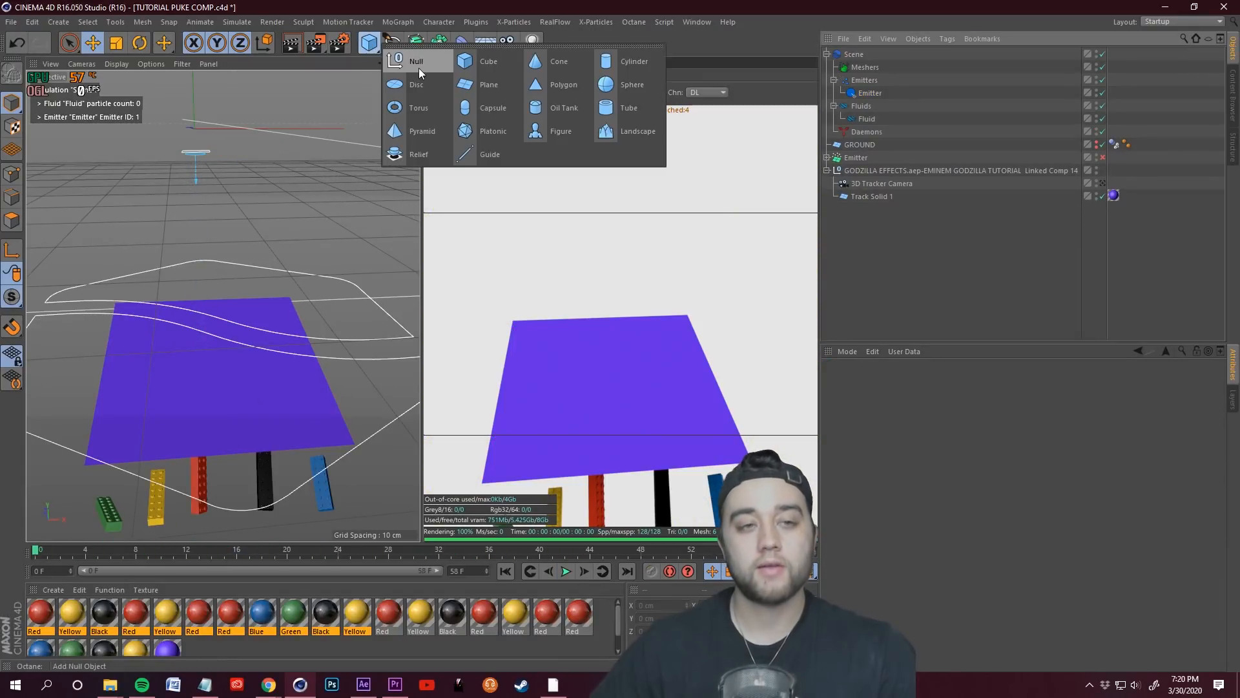
click(484, 86)
double_click(860, 56)
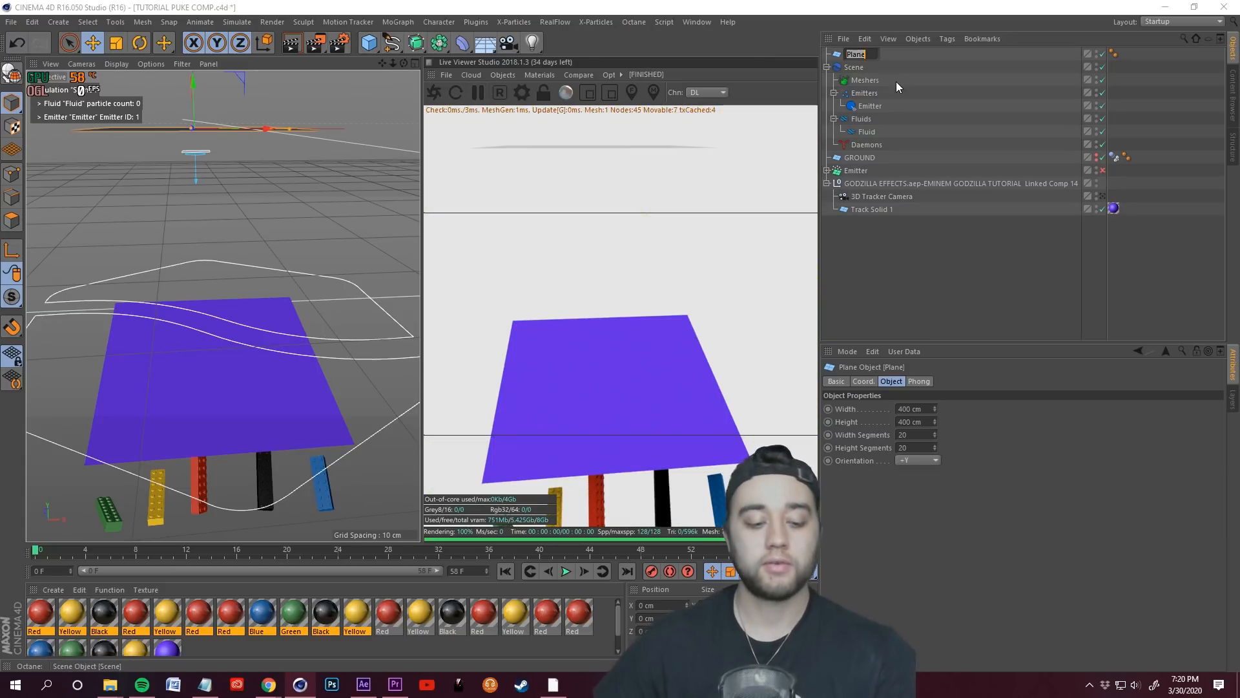
text(REALFLOW PLAN)
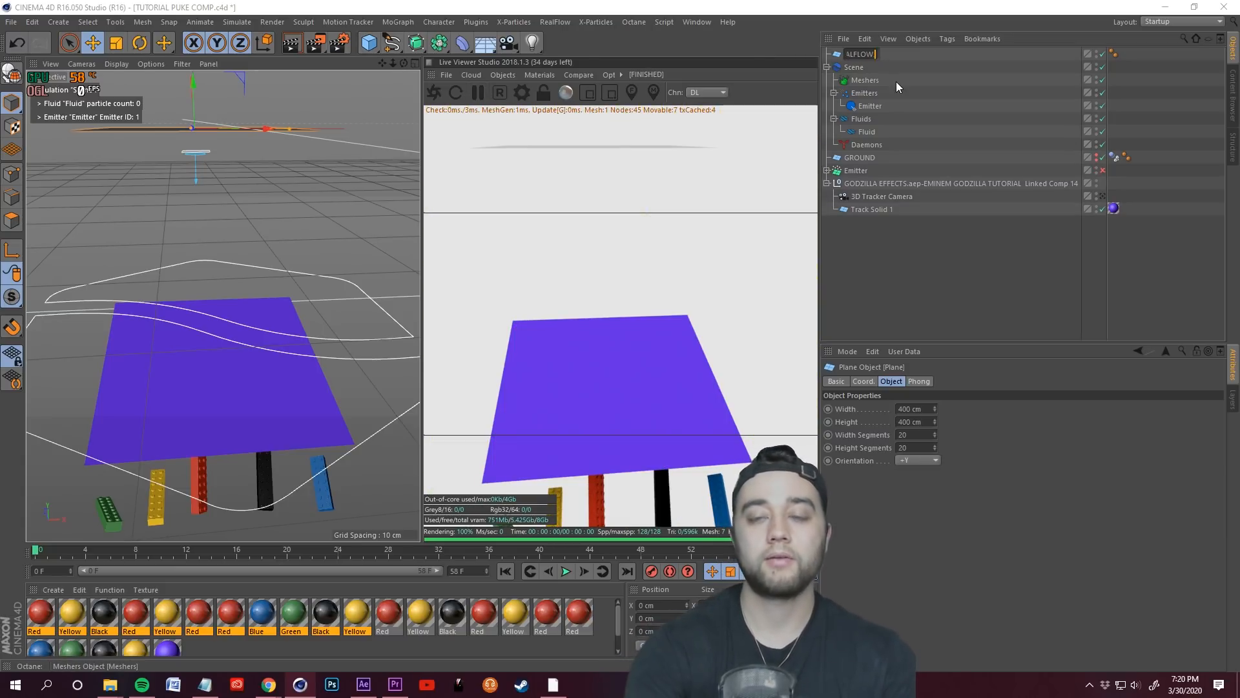
text(E)
key(Return)
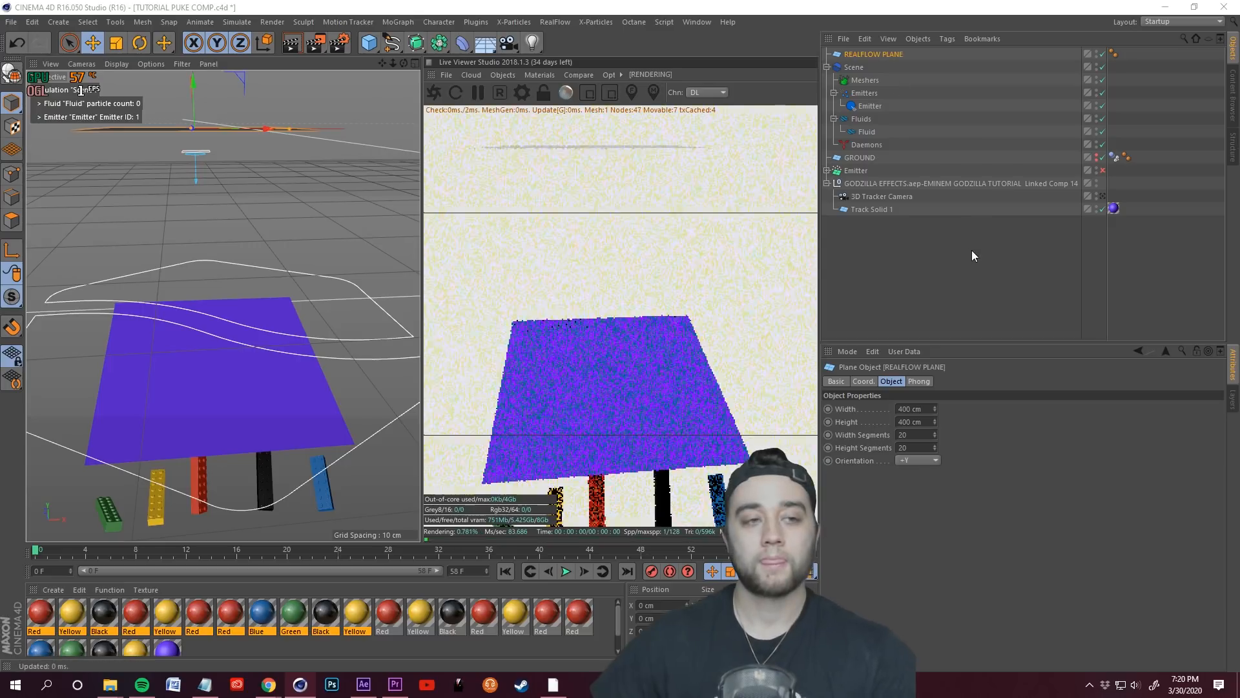
- Lower REALFLOW PLANE beneath the fluid emitter to ground level, at about Y -234 cm
drag(193, 87, 325, 249)
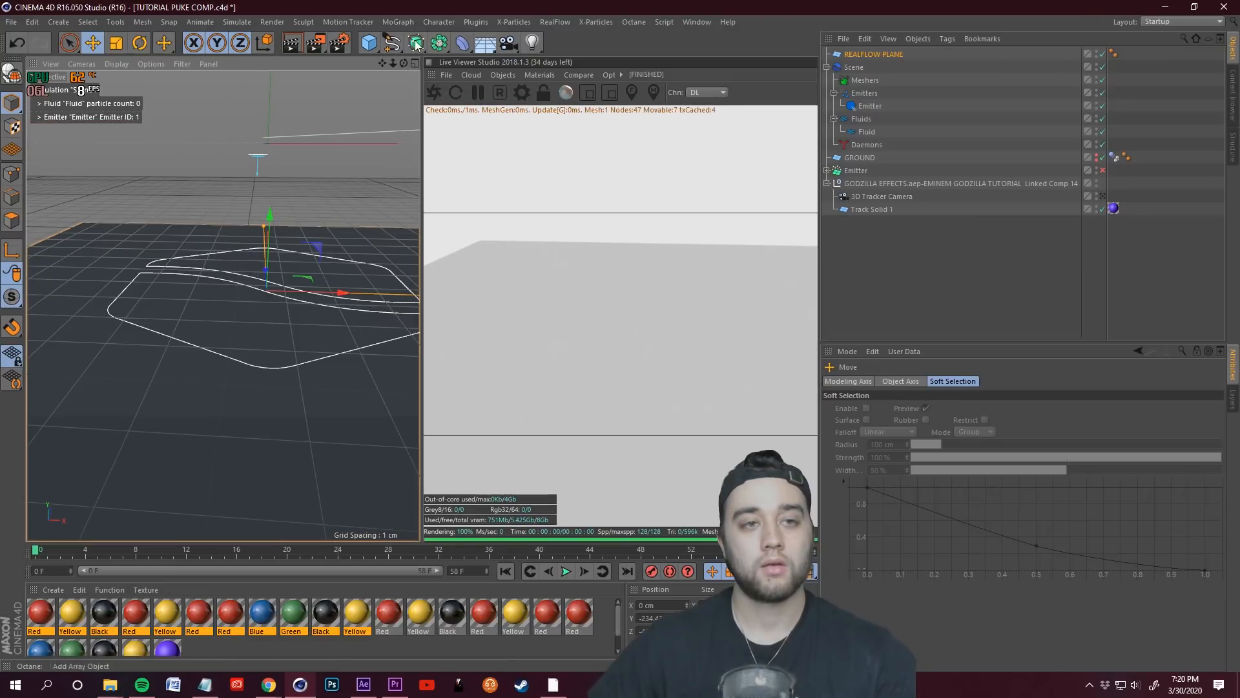
drag(382, 63, 382, 129)
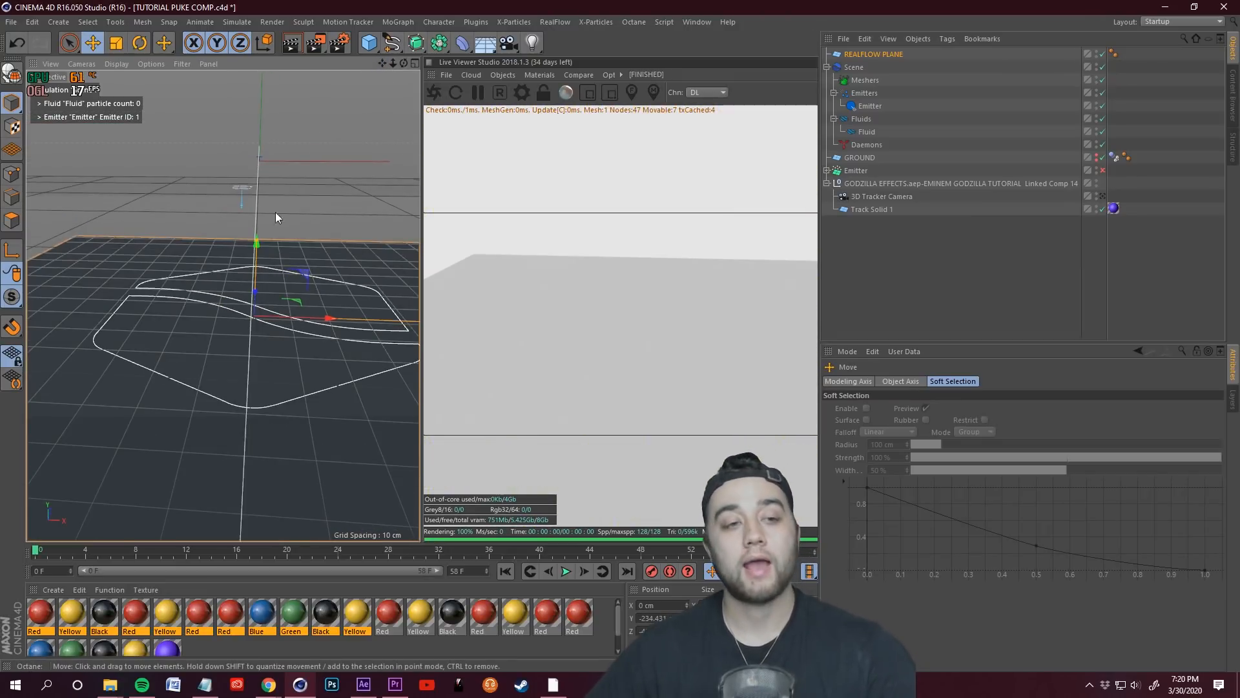
scroll(257, 199, up, 2)
alt+drag(253, 198, 214, 192)
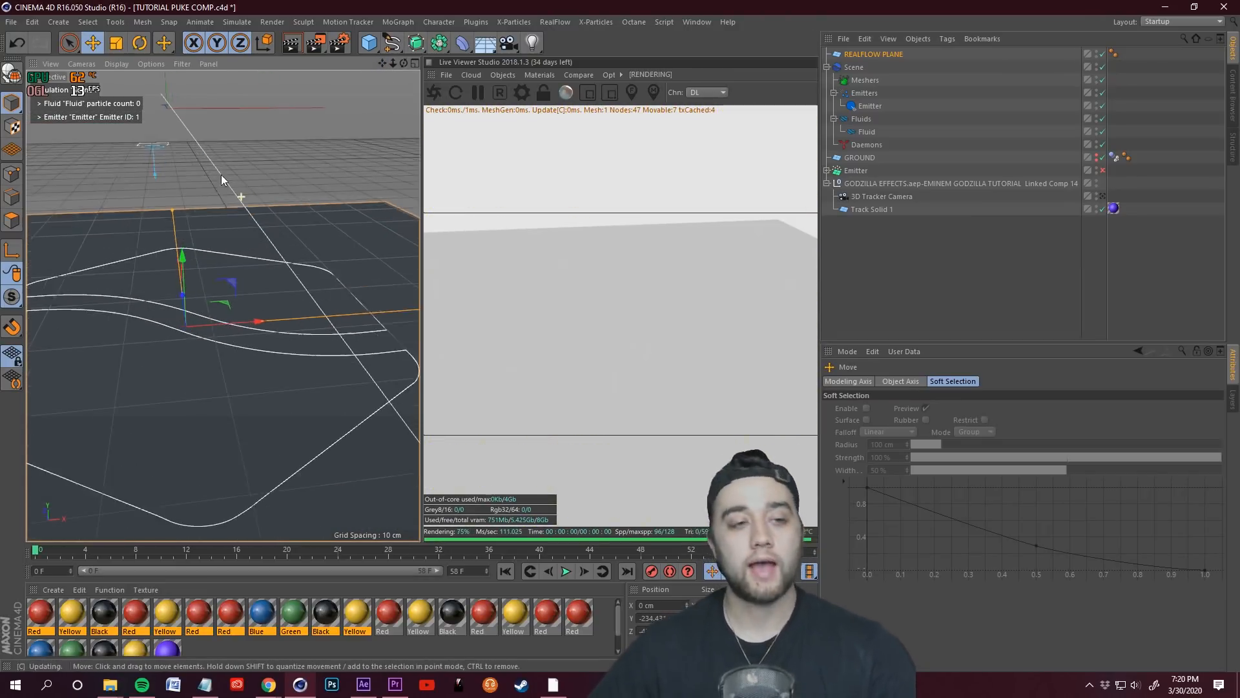
drag(382, 63, 421, 82)
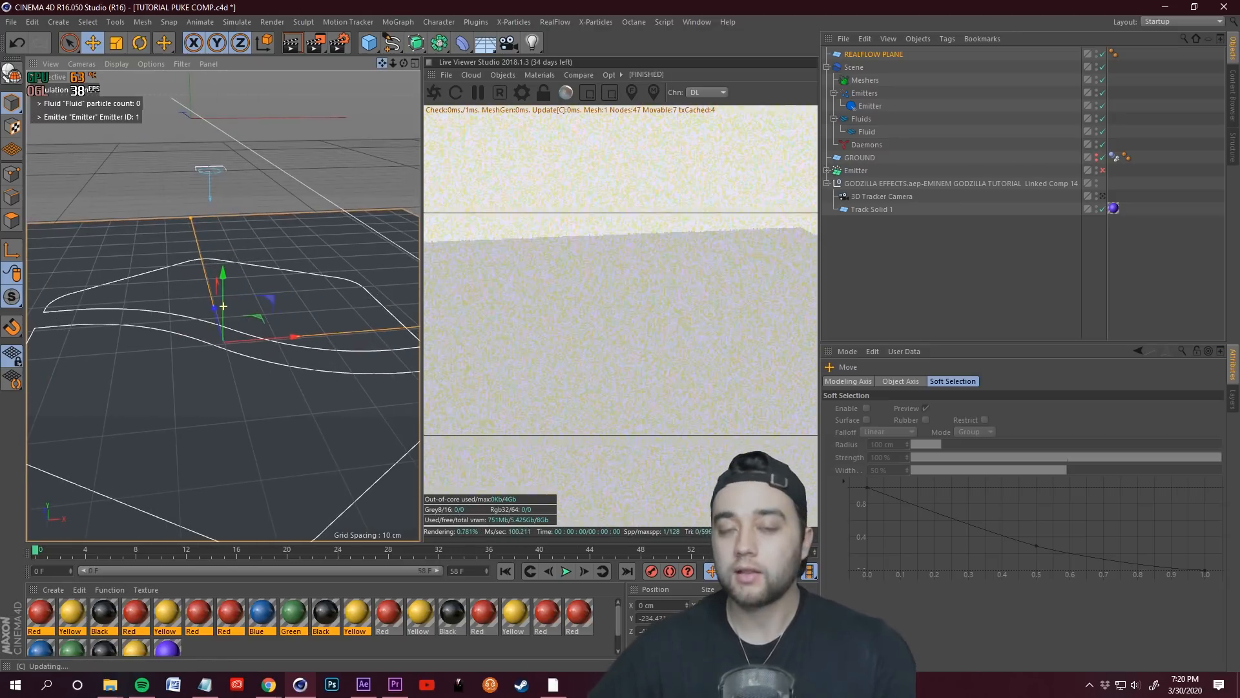
- Add a RealFlow Collider tag to REALFLOW PLANE
right_click(896, 59)
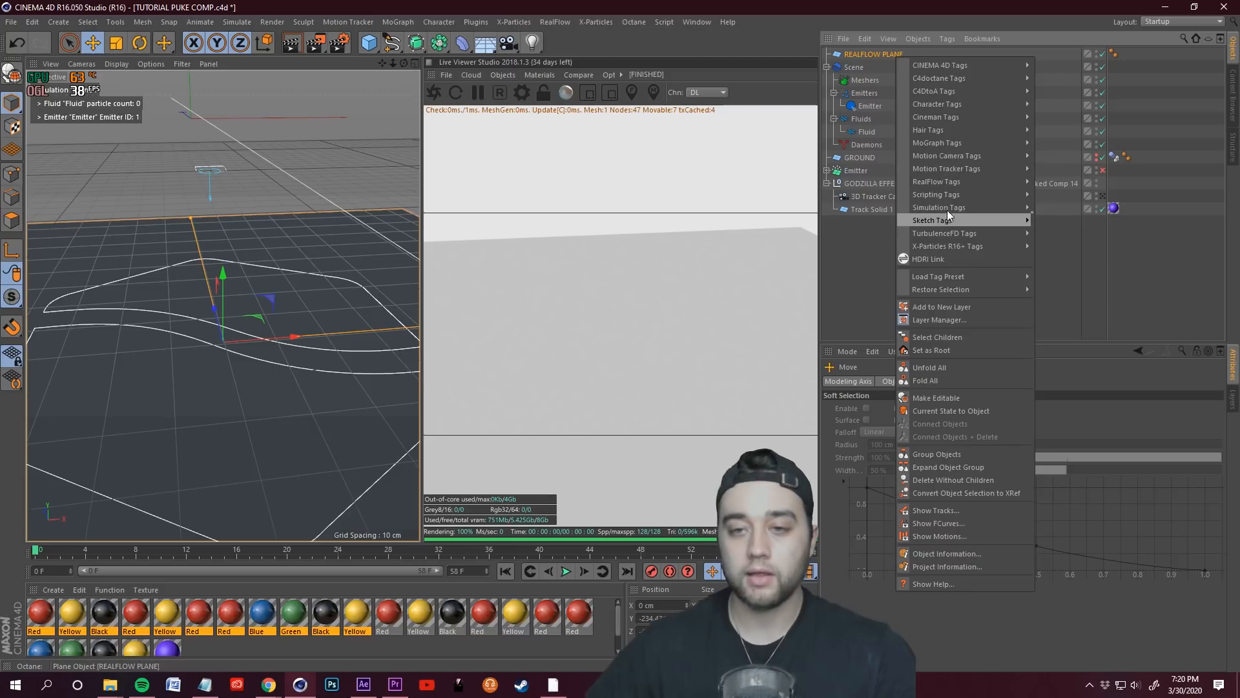
mouse_move(948, 184)
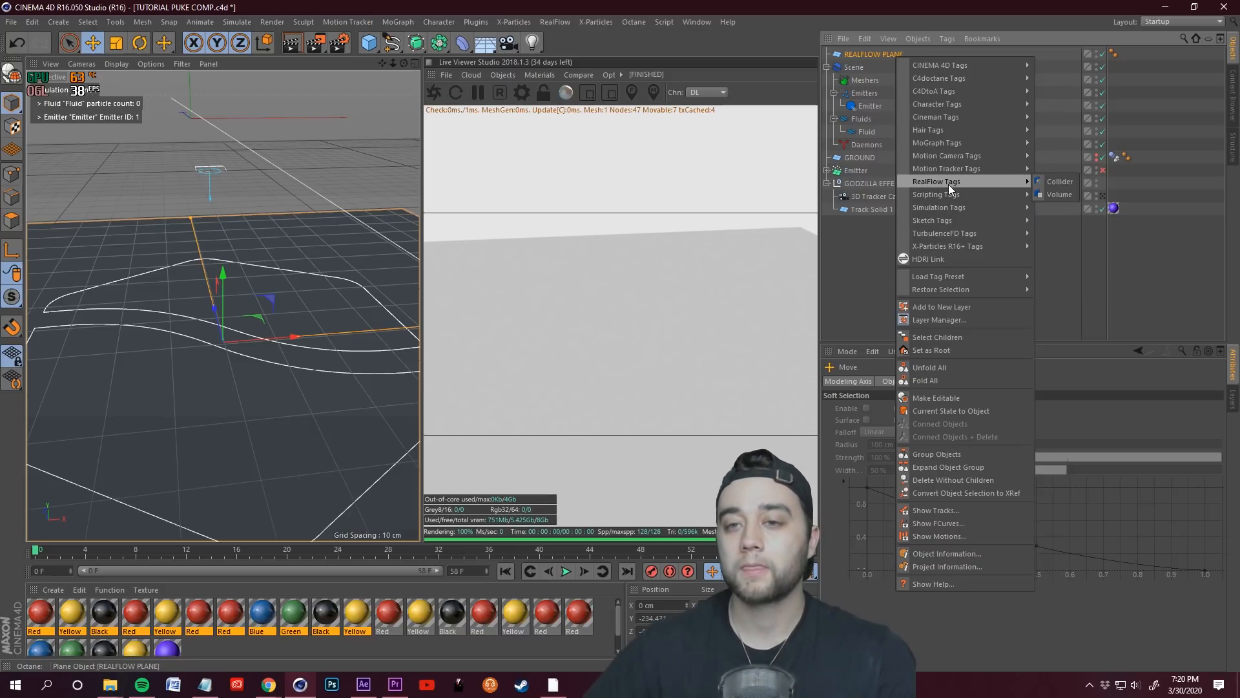
click(1049, 180)
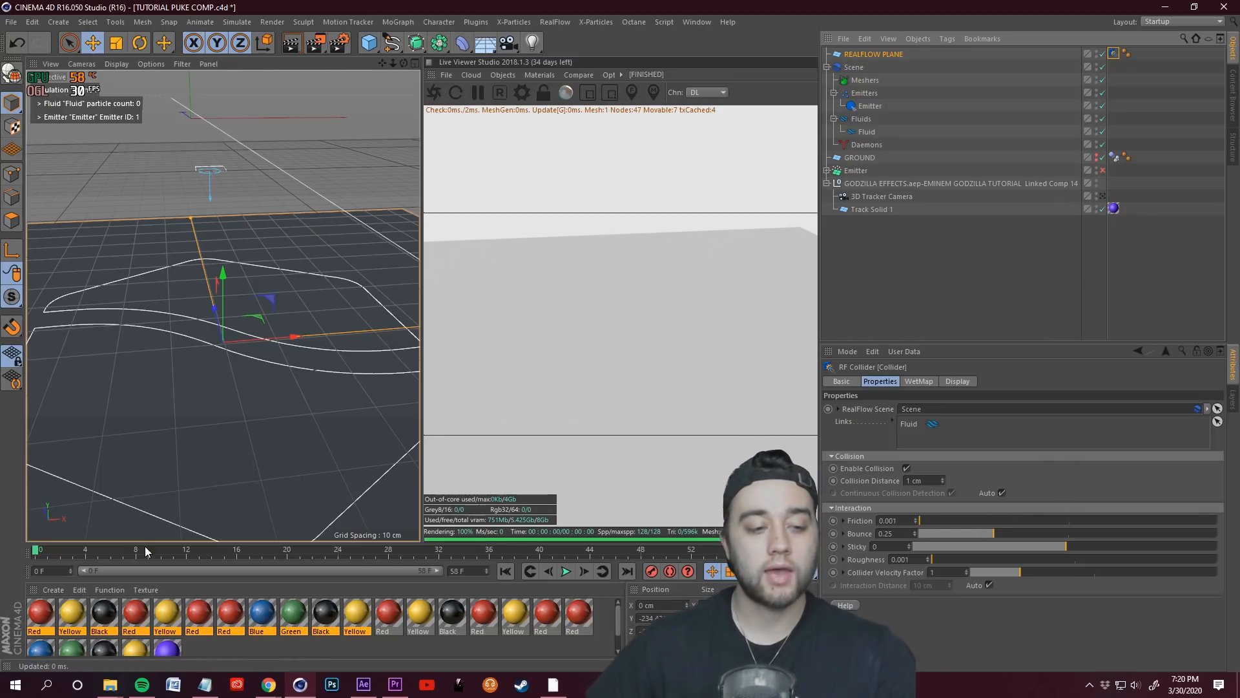
- Replay the fluid simulation to check the collision with REALFLOW PLANE, and save the project
click(566, 574)
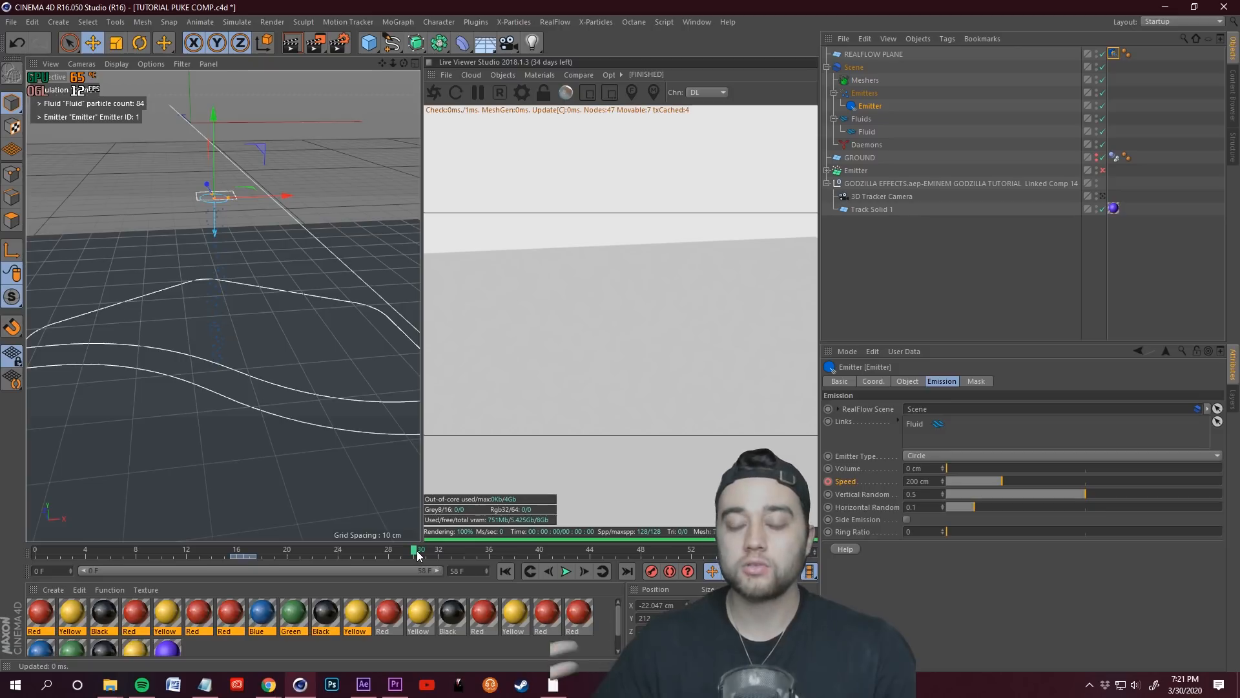
drag(411, 550, 317, 557)
click(10, 23)
click(27, 128)
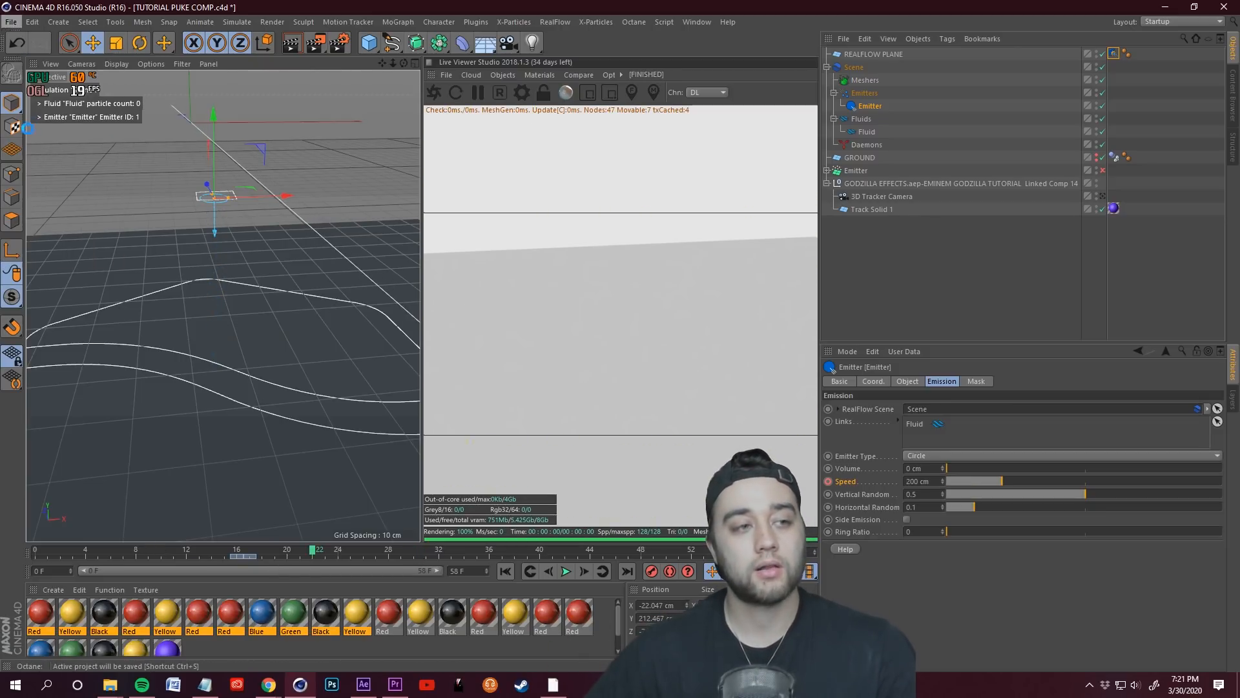
- Add a RealFlow Mesher to the scene and play the simulation to inspect the mesh it generates around the fluid
click(927, 320)
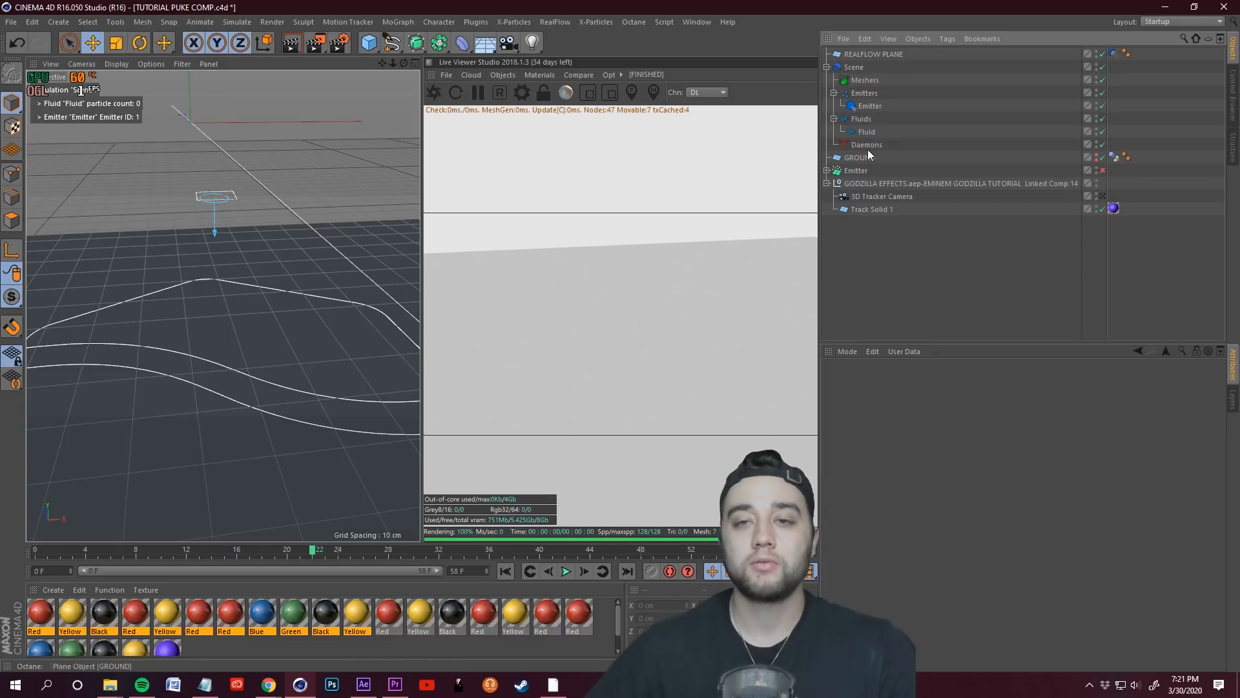
click(553, 23)
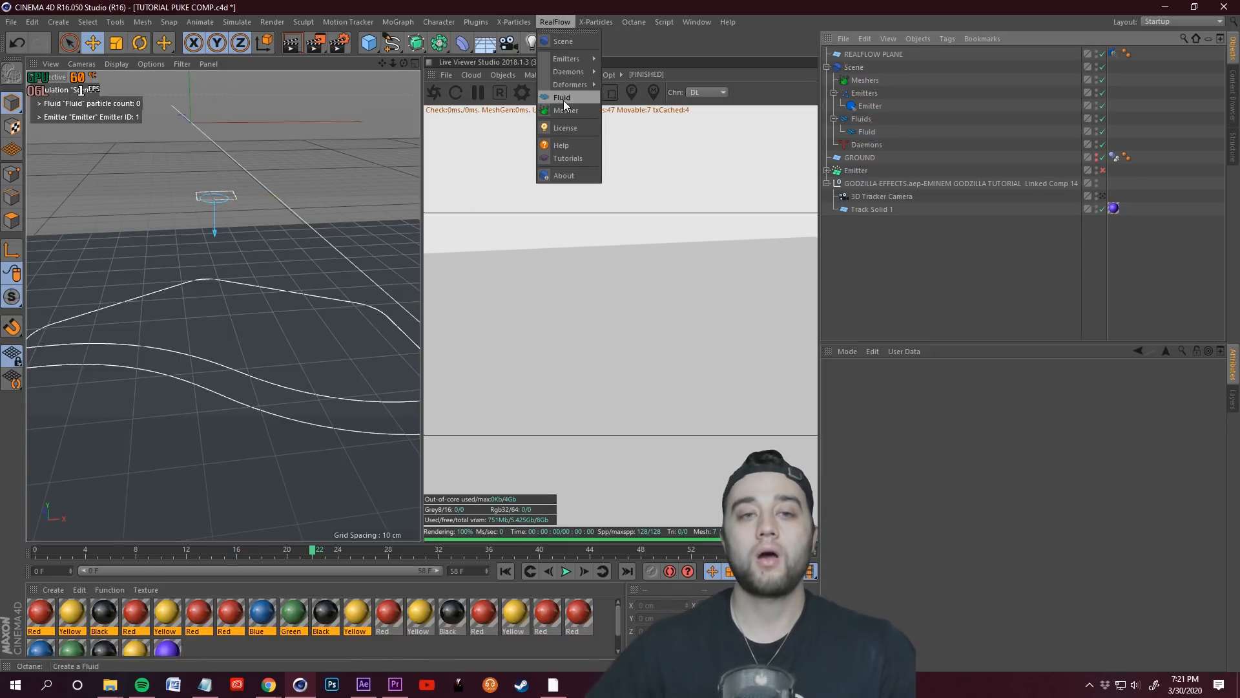
click(566, 111)
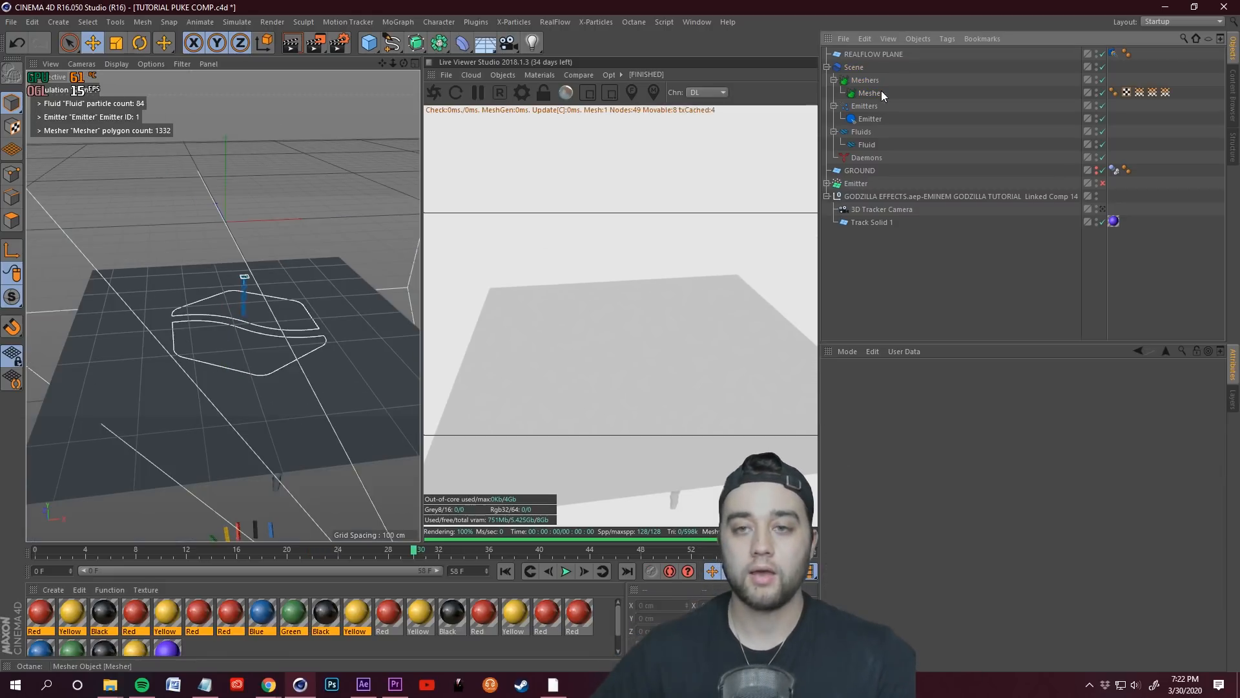
alt+drag(348, 357, 284, 329)
drag(219, 288, 268, 267)
drag(167, 261, 123, 250)
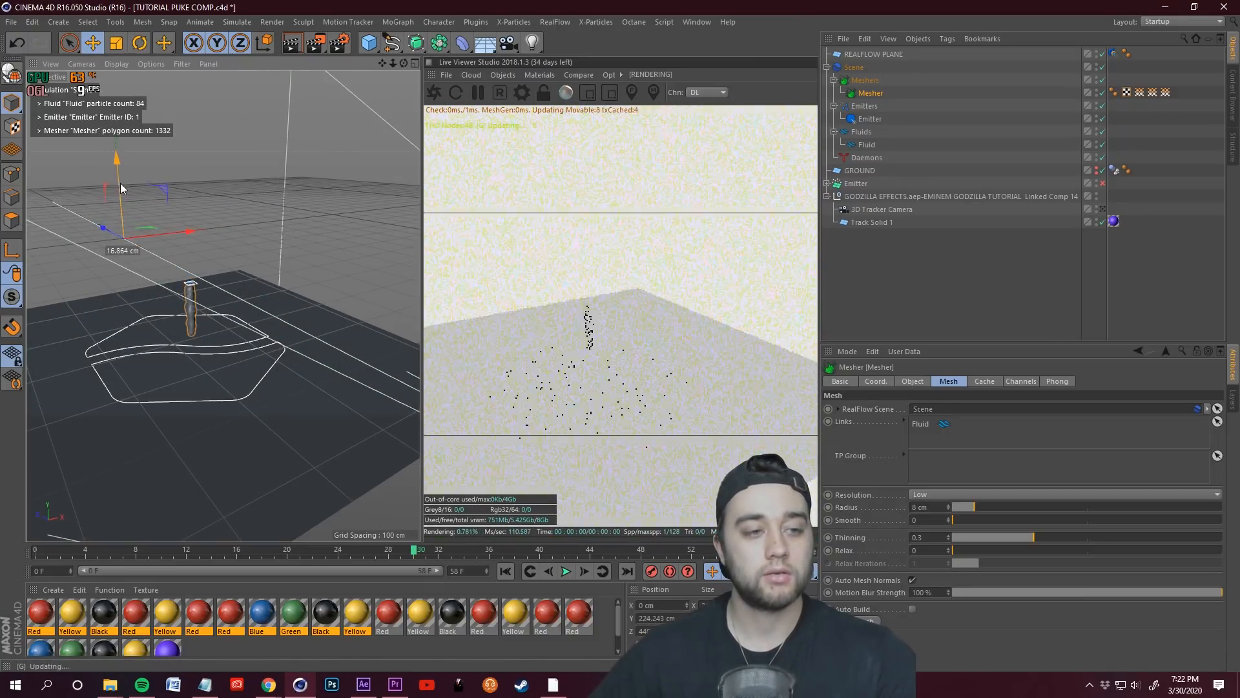
click(565, 571)
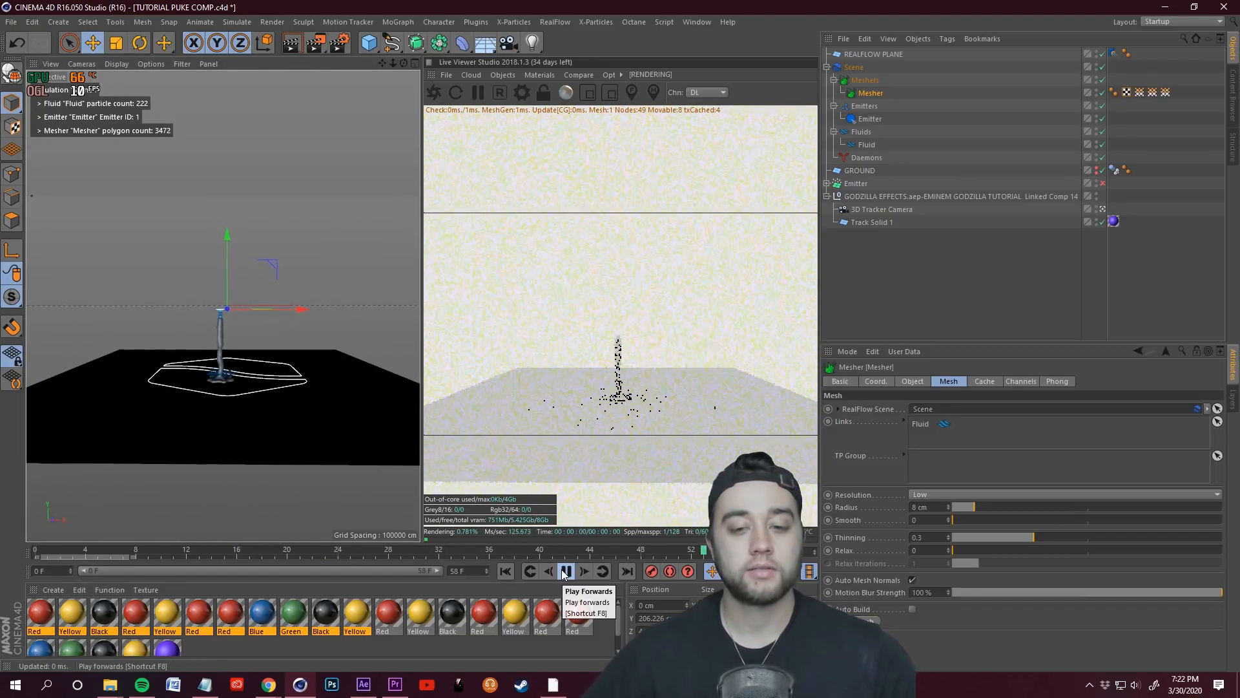
scroll(220, 394, up, 6)
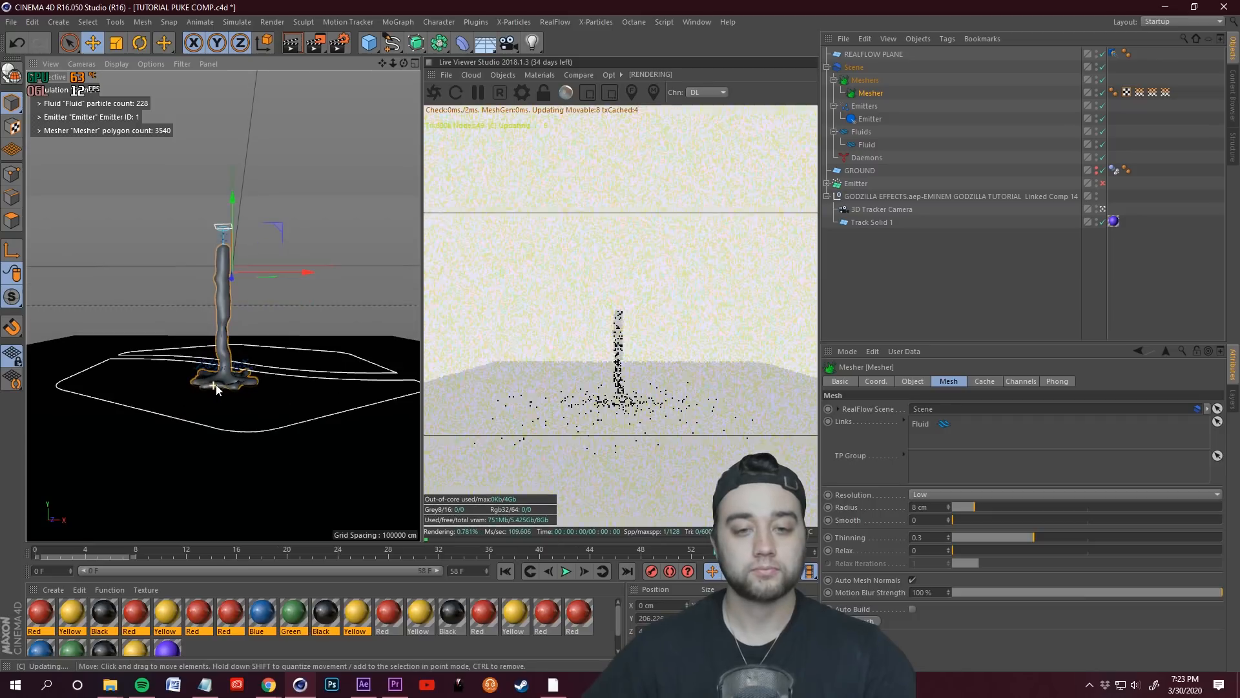
scroll(213, 388, down, 2)
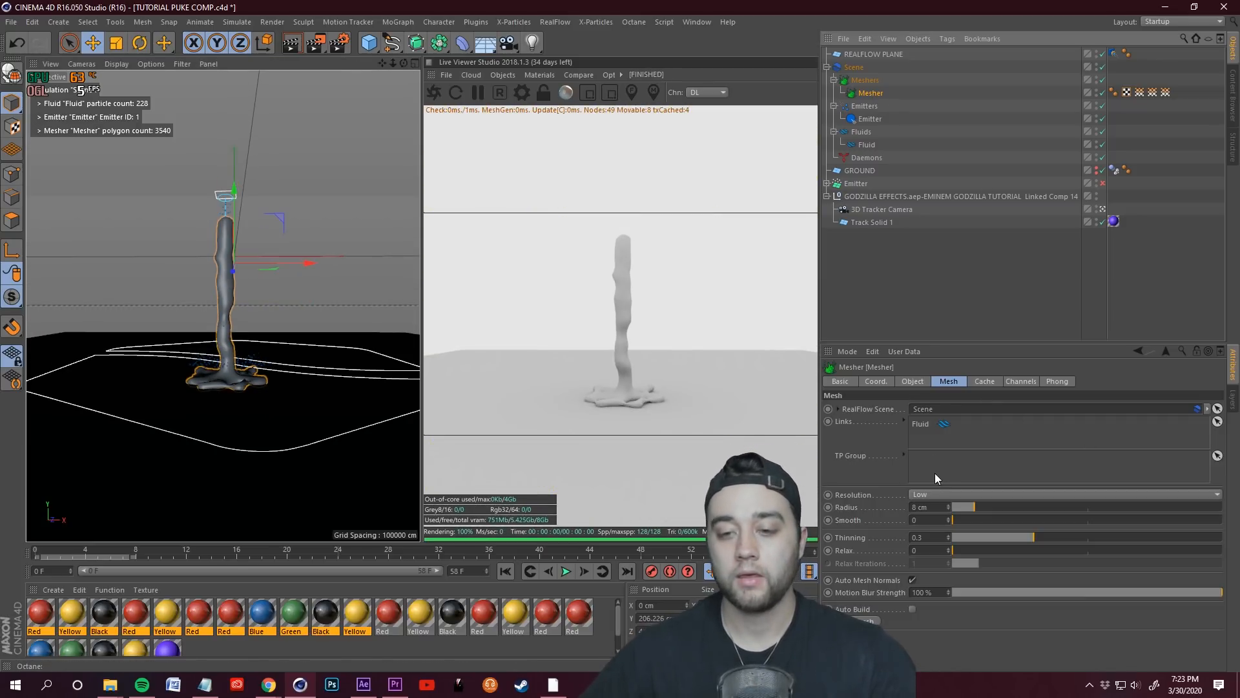
- Set the Mesher's radius to about 12.74 cm and replay the simulation from the start
mouse_move(983, 509)
mouse_down()
mouse_move(1014, 510)
mouse_move(986, 511)
mouse_up()
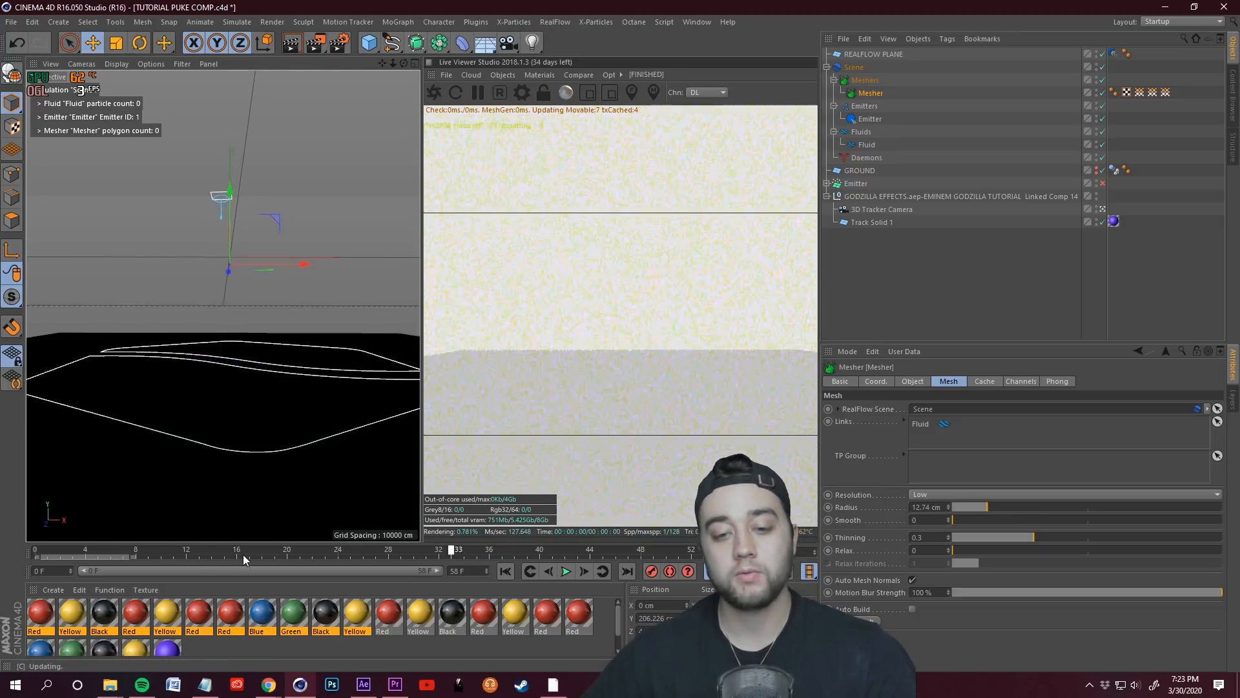
drag(243, 555, 35, 551)
click(566, 571)
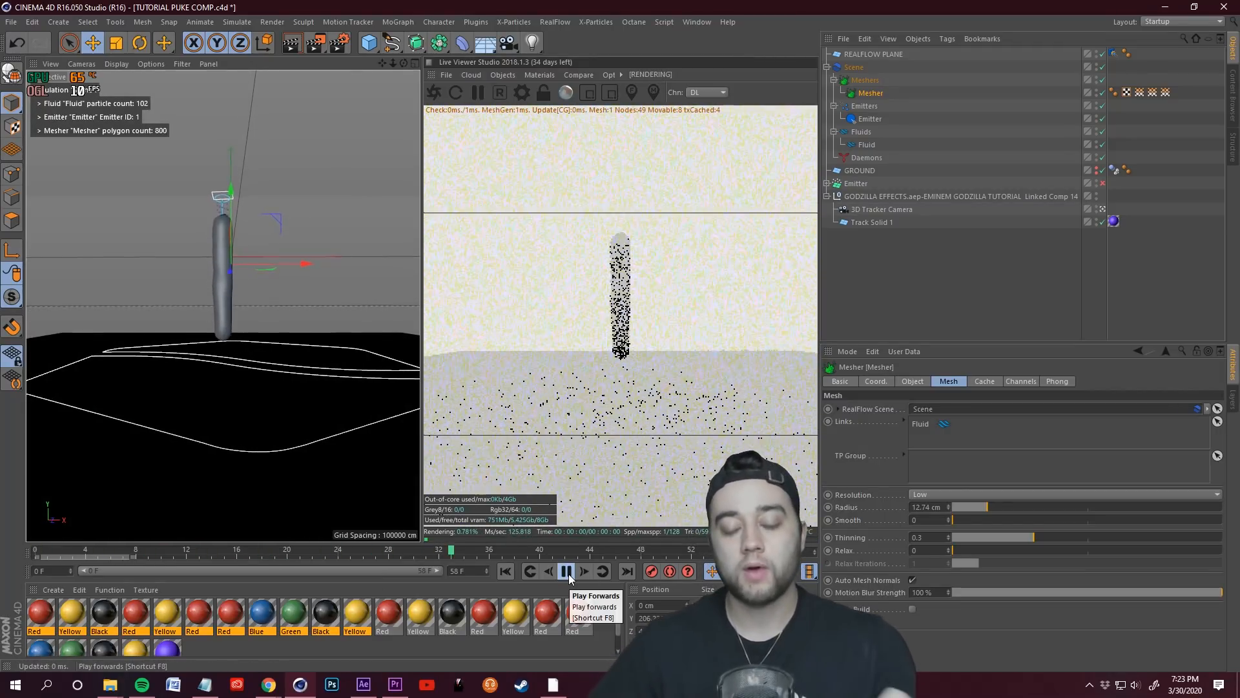
click(566, 572)
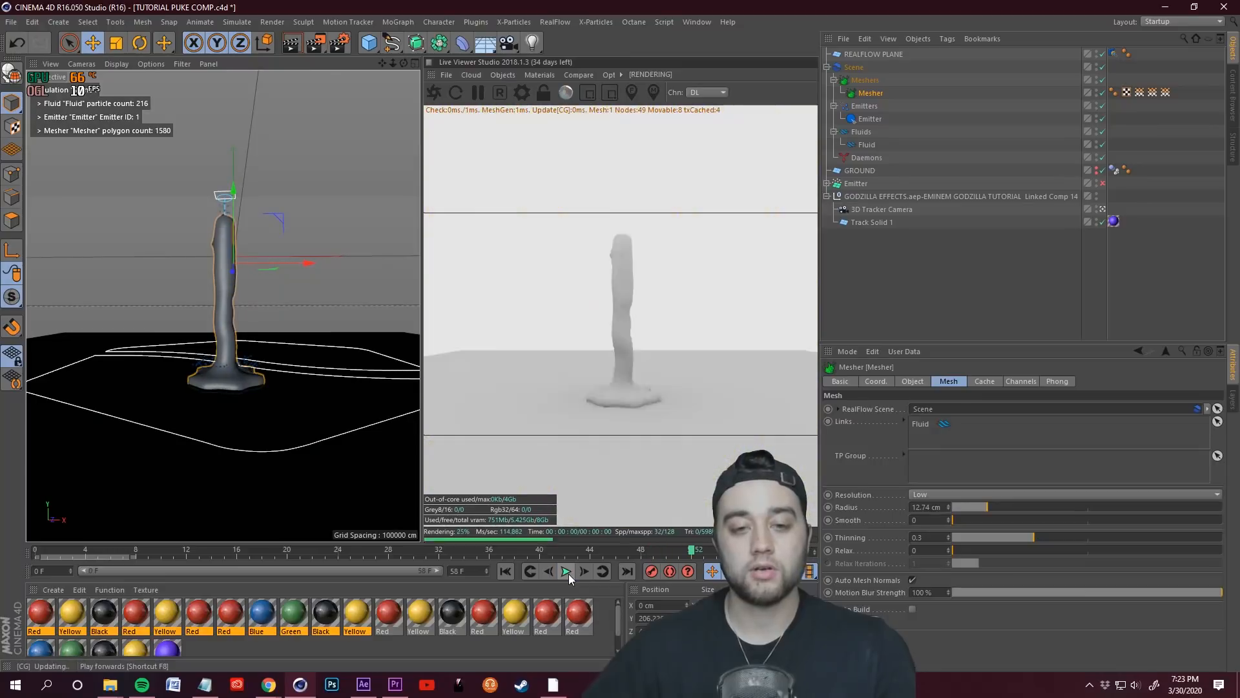
- Save the project and switch to After Effects to check an earlier frame of the composition
click(11, 22)
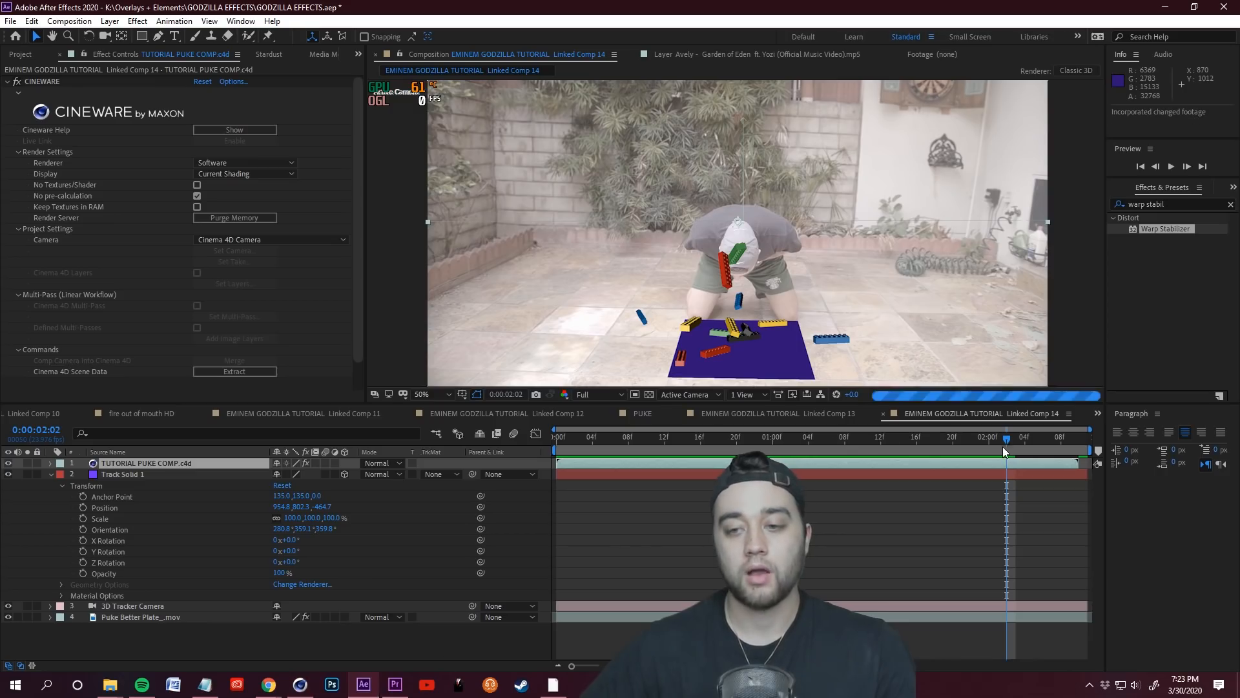
click(898, 444)
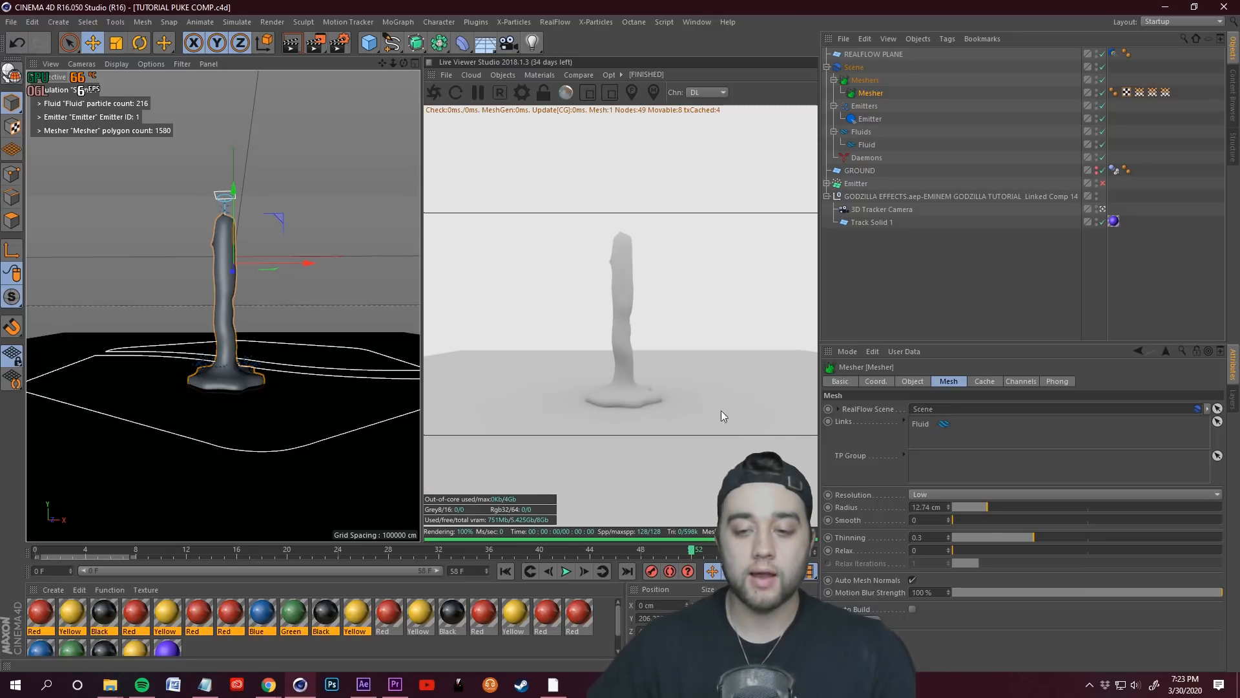
- Back in Cinema 4D, try a Mesher radius of 28.45 cm, reduce it to 17.5 cm and replay the simulation
click(569, 577)
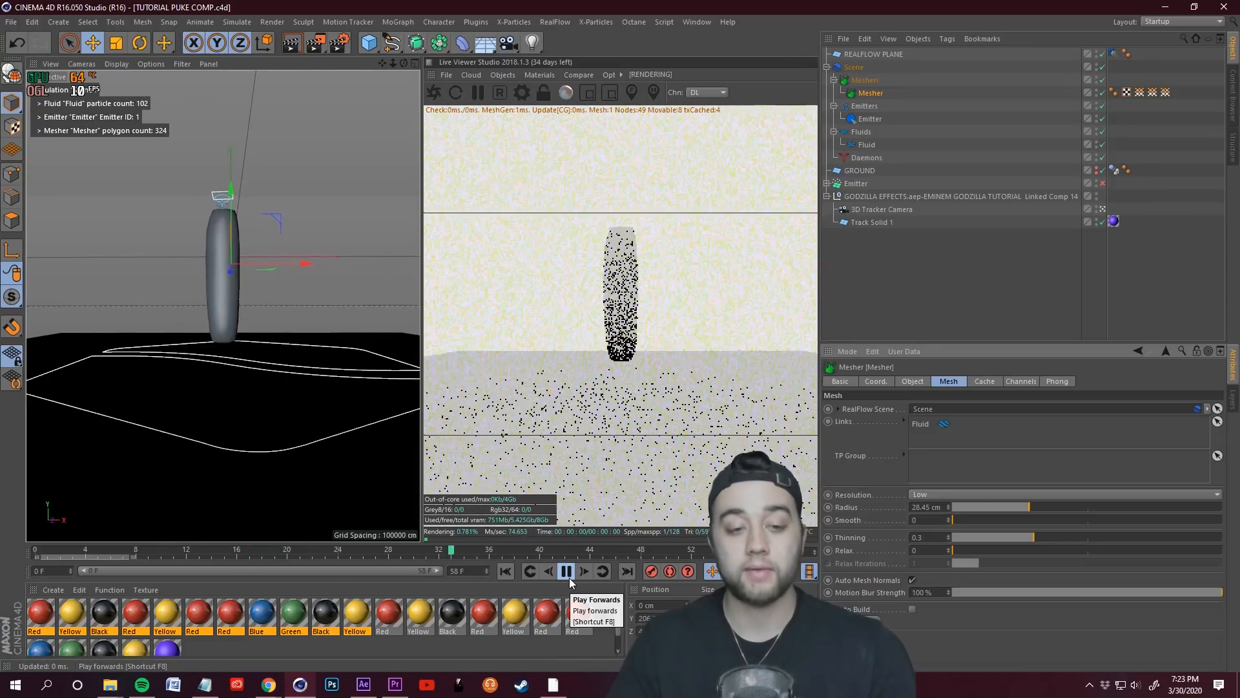
click(566, 571)
drag(1029, 508, 1000, 509)
click(570, 572)
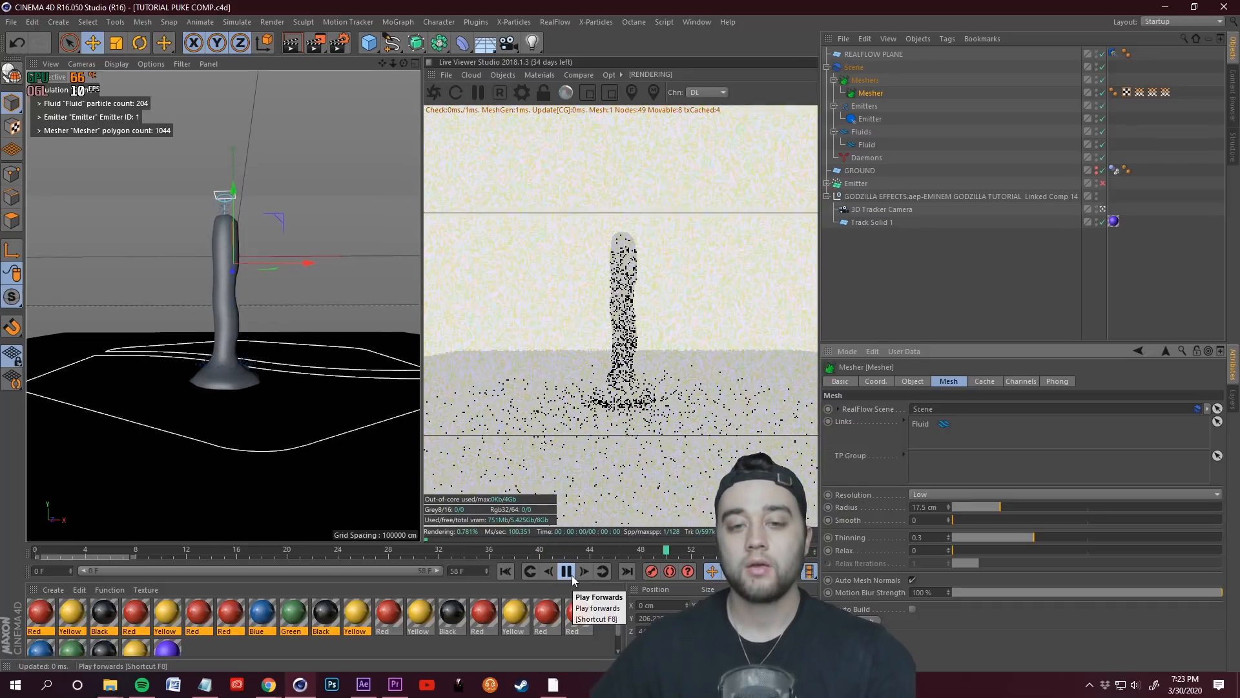
click(572, 574)
click(505, 571)
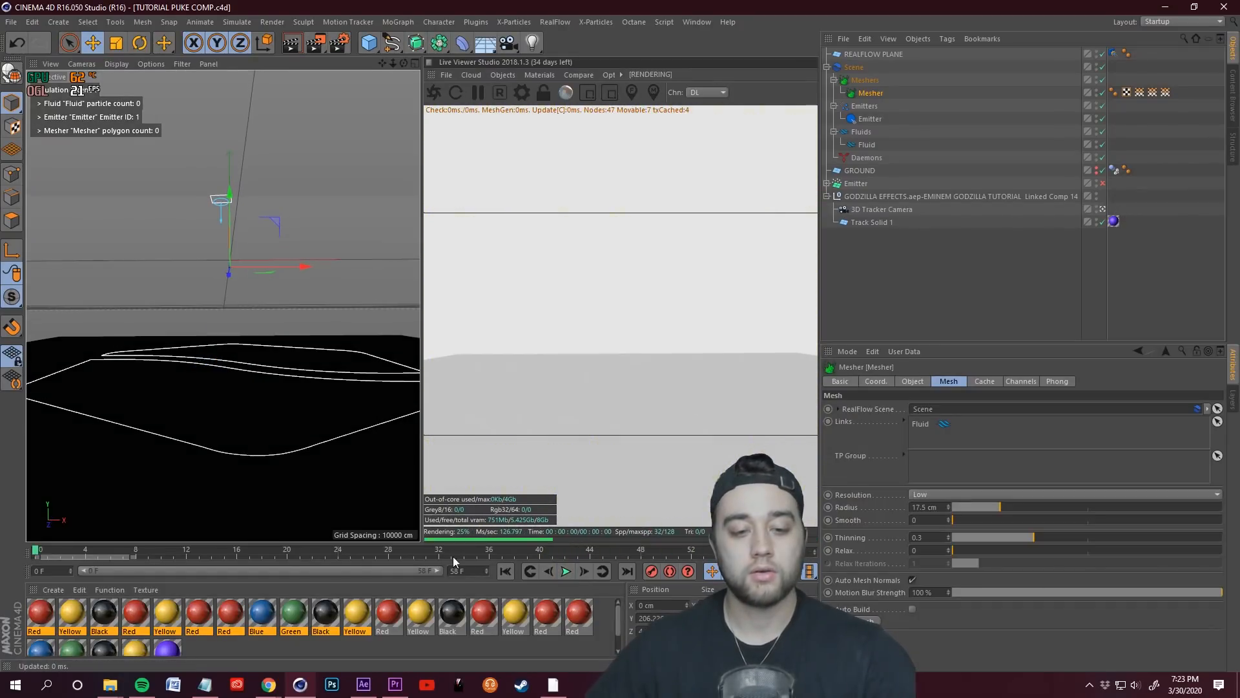
click(564, 571)
- Review the save and output options in the render settings, including resolution and frame range
click(339, 43)
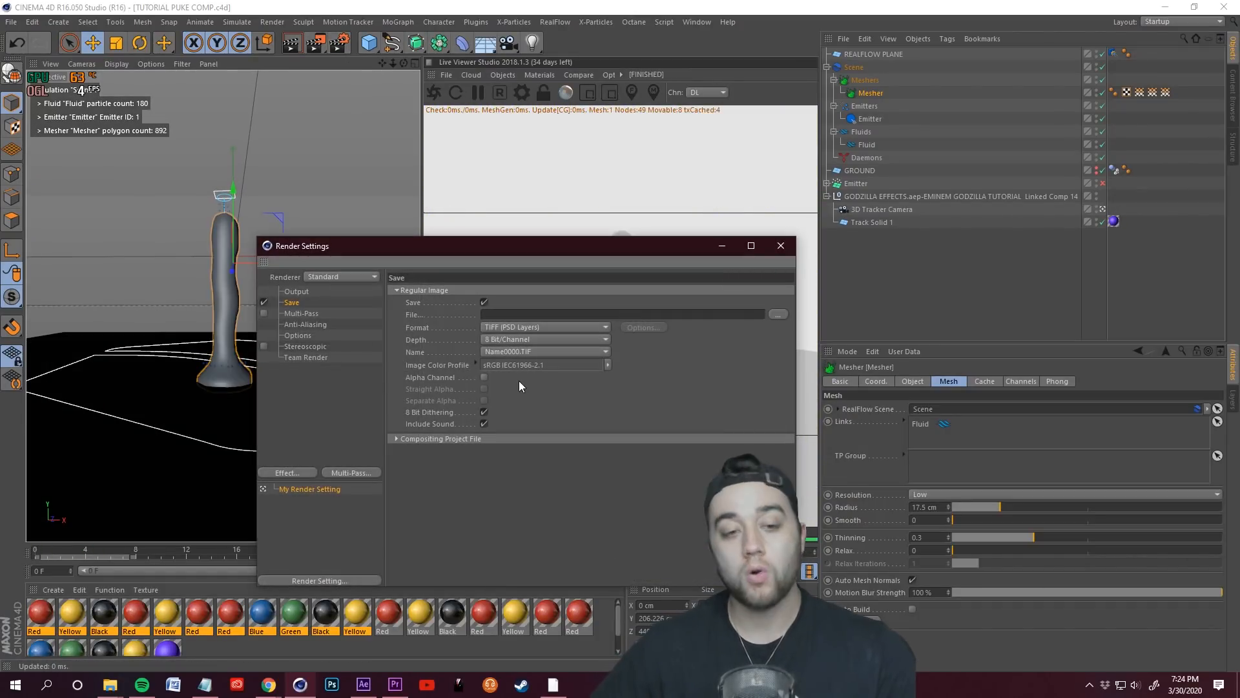
click(296, 292)
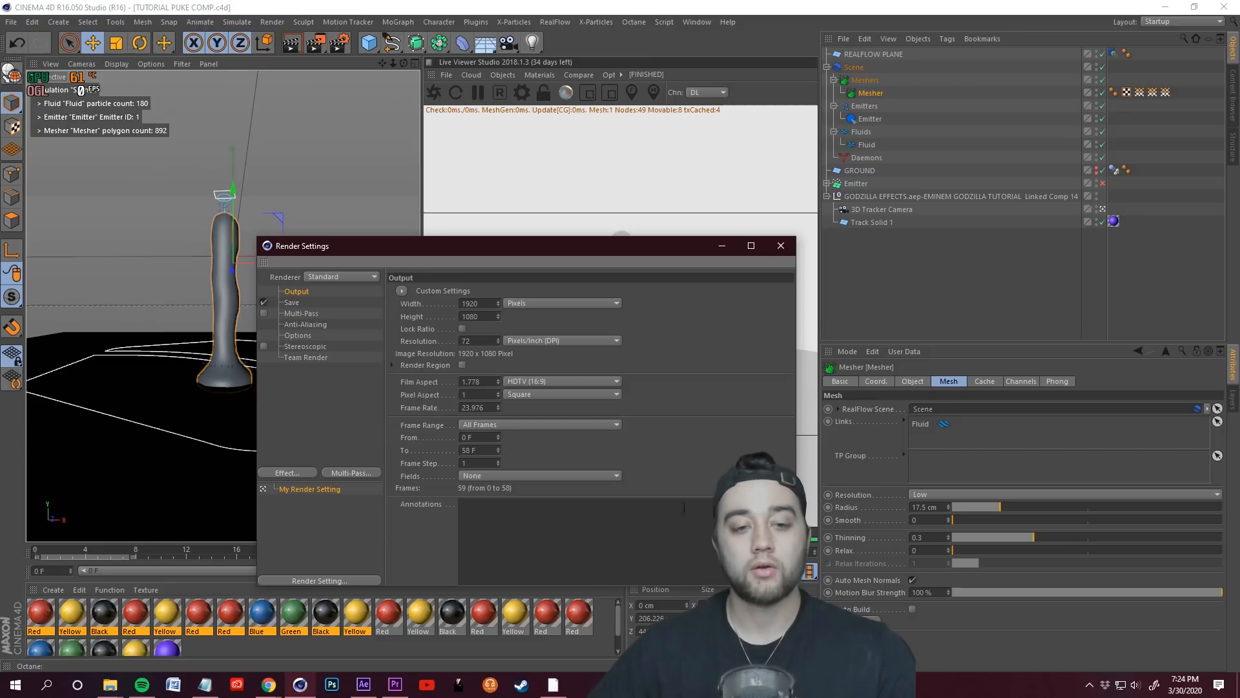
click(780, 246)
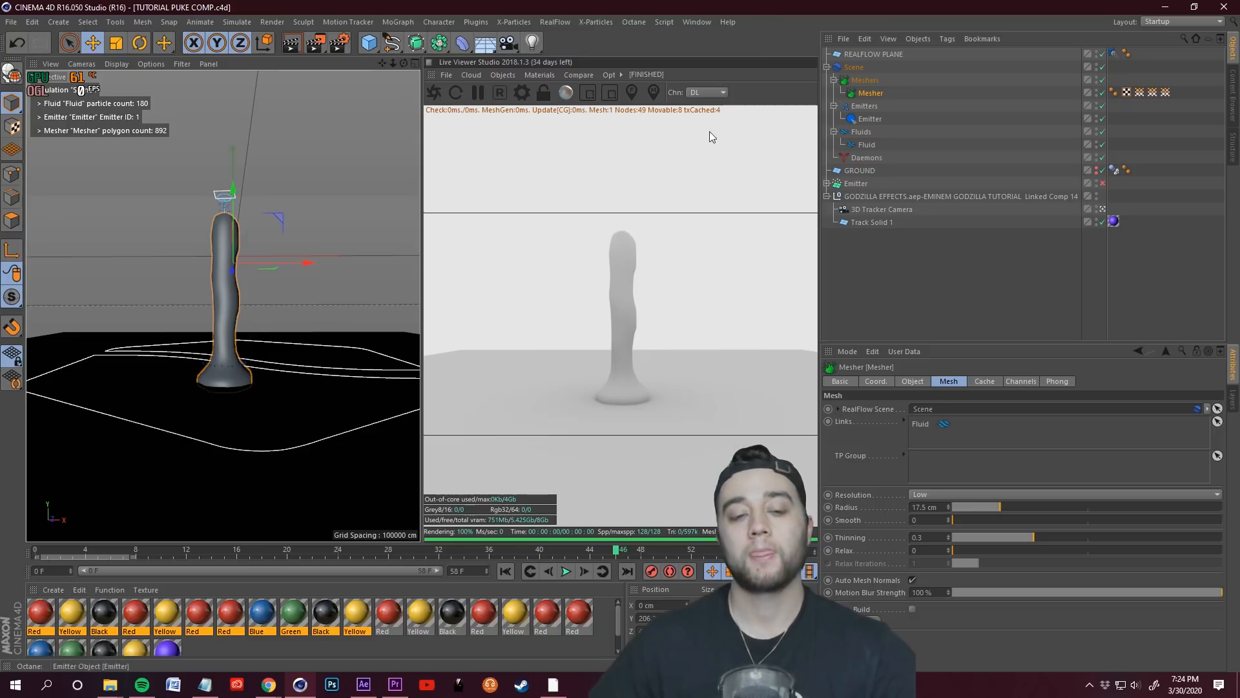
- Create a new Octane material and set its material type to Specular
scroll(347, 652, down, 1)
click(347, 653)
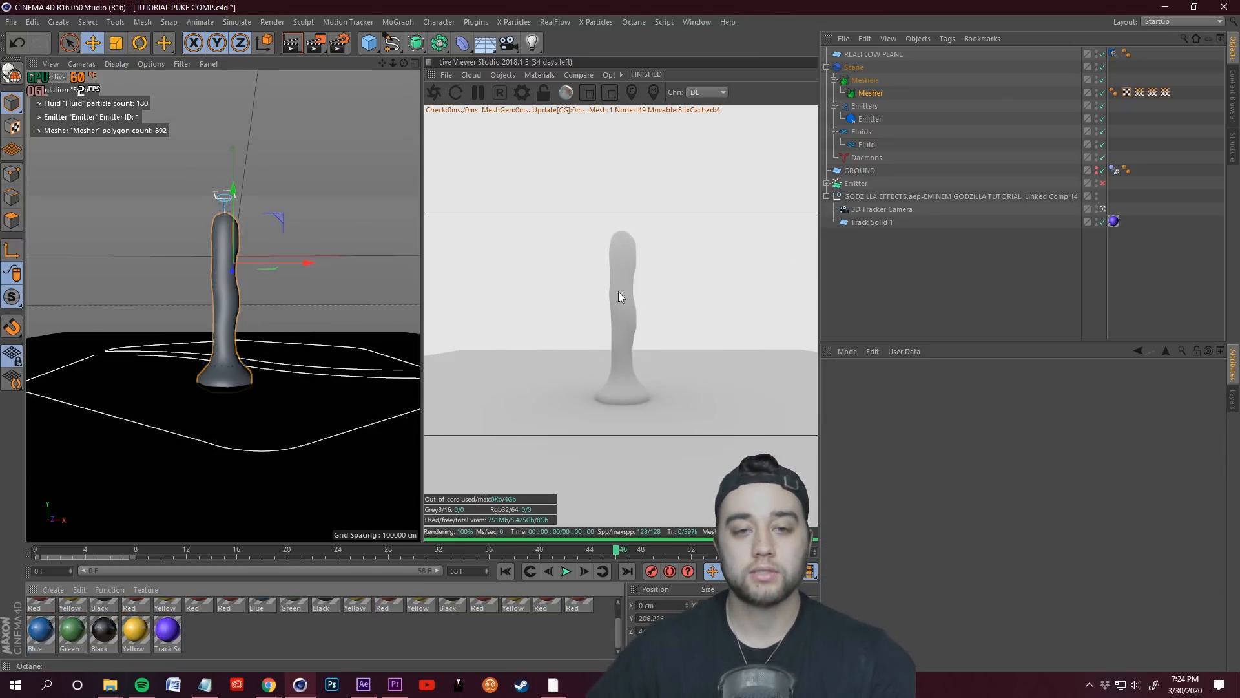
click(52, 591)
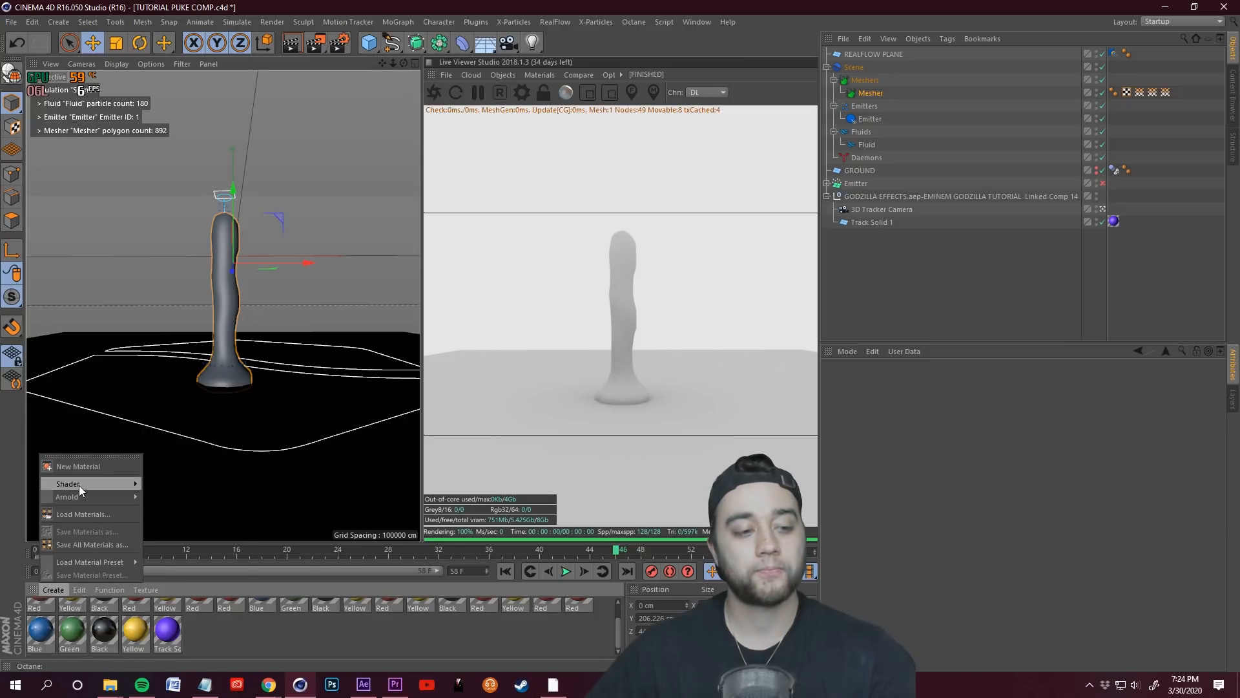
mouse_move(79, 485)
mouse_move(206, 461)
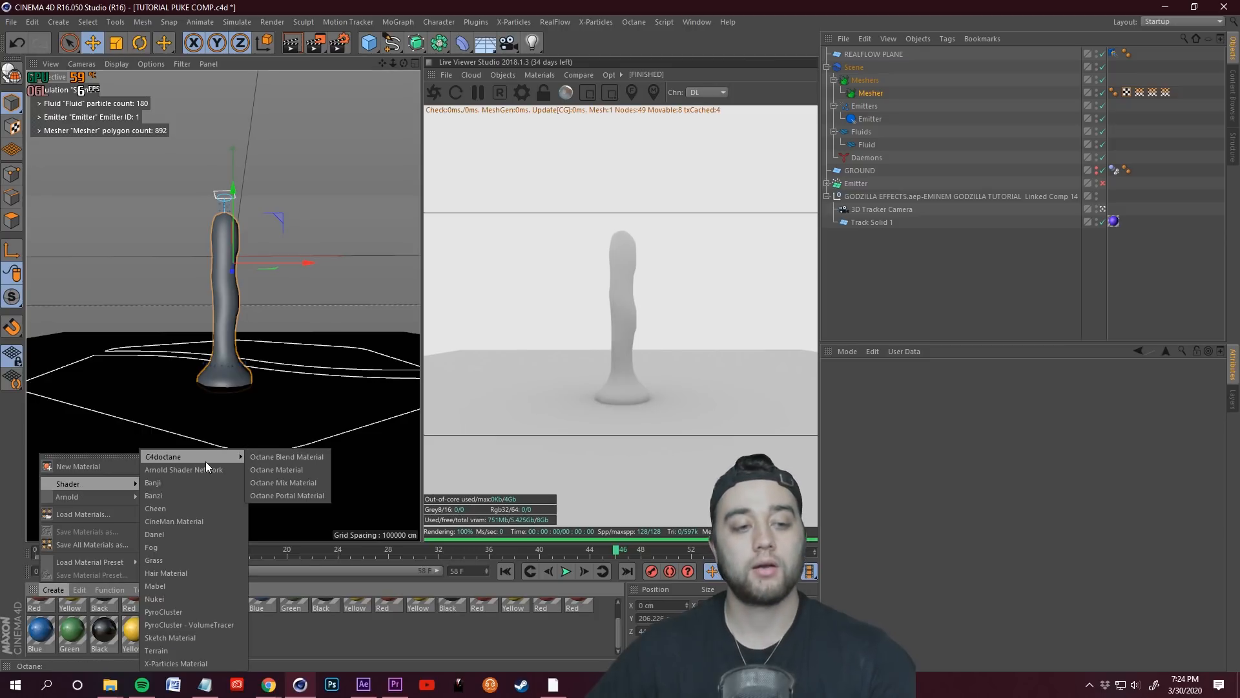
click(277, 469)
scroll(185, 628, up, 1)
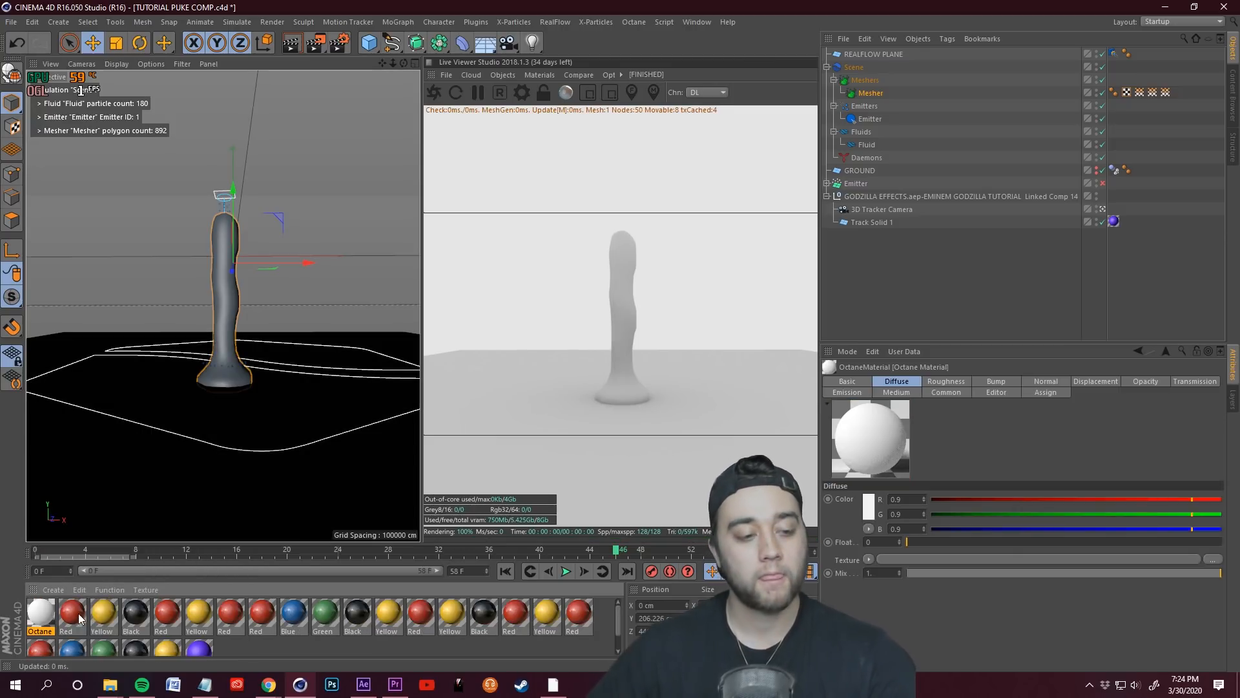
double_click(43, 613)
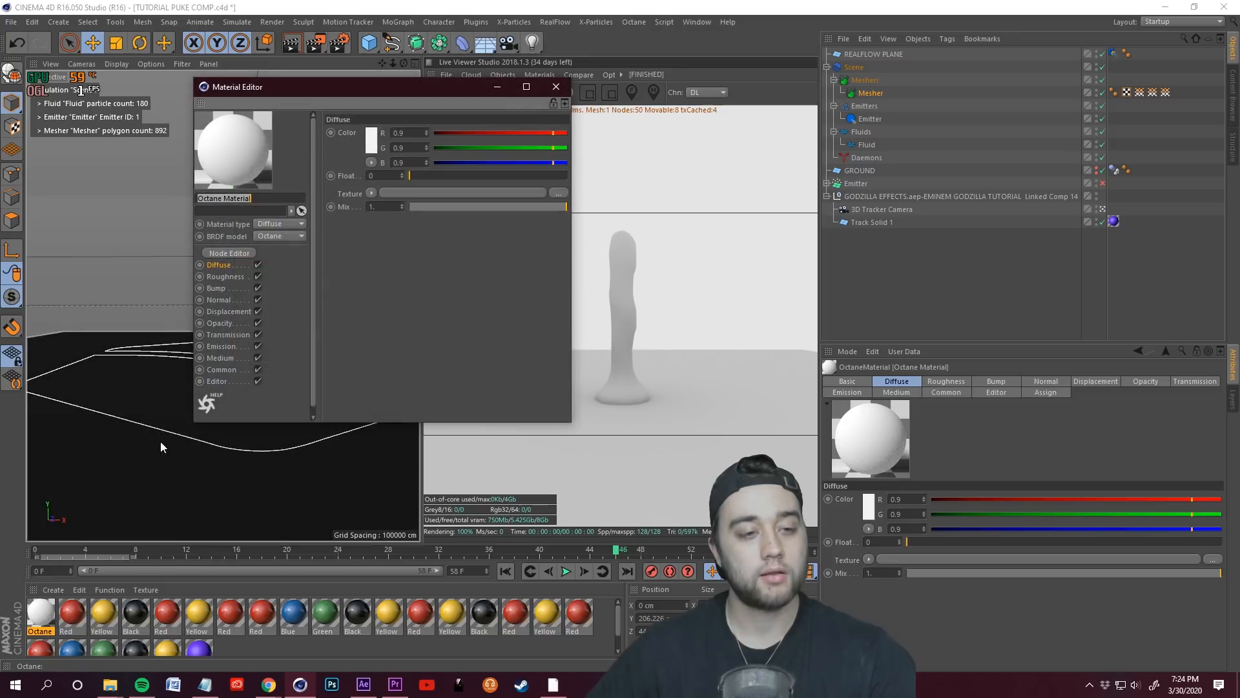
click(287, 225)
click(284, 262)
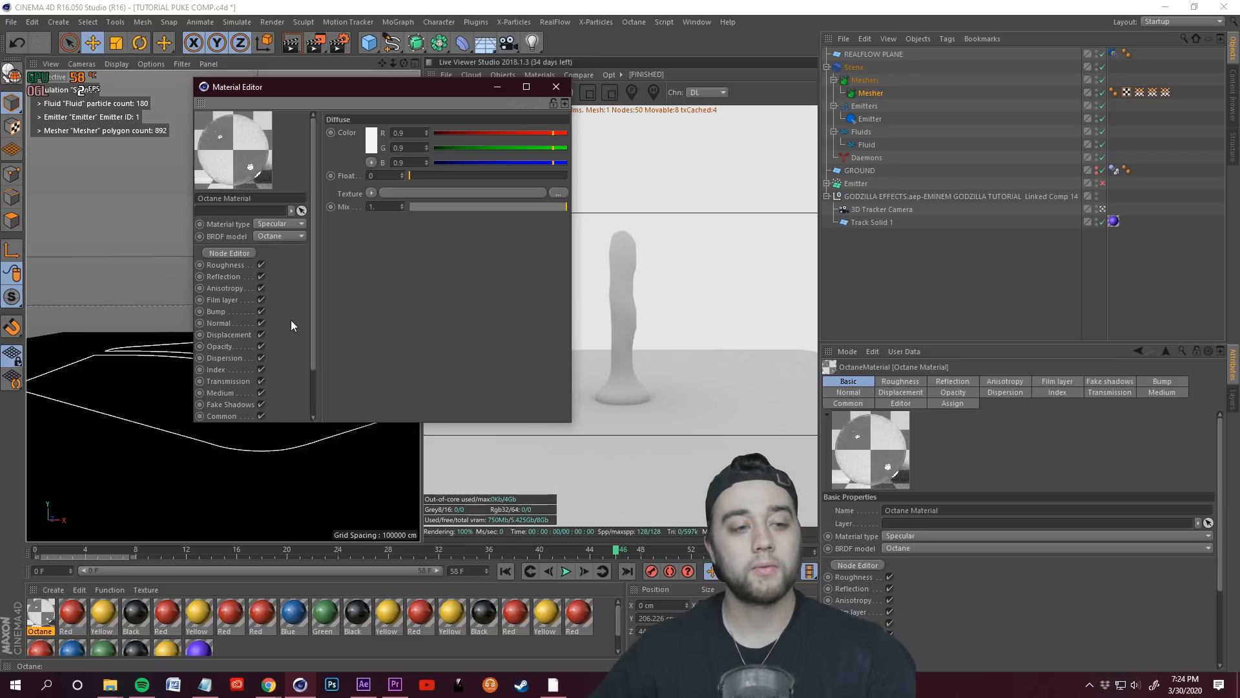
- Assign an Octane RgbSpectrum texture to the transmission channel of the new material
click(227, 381)
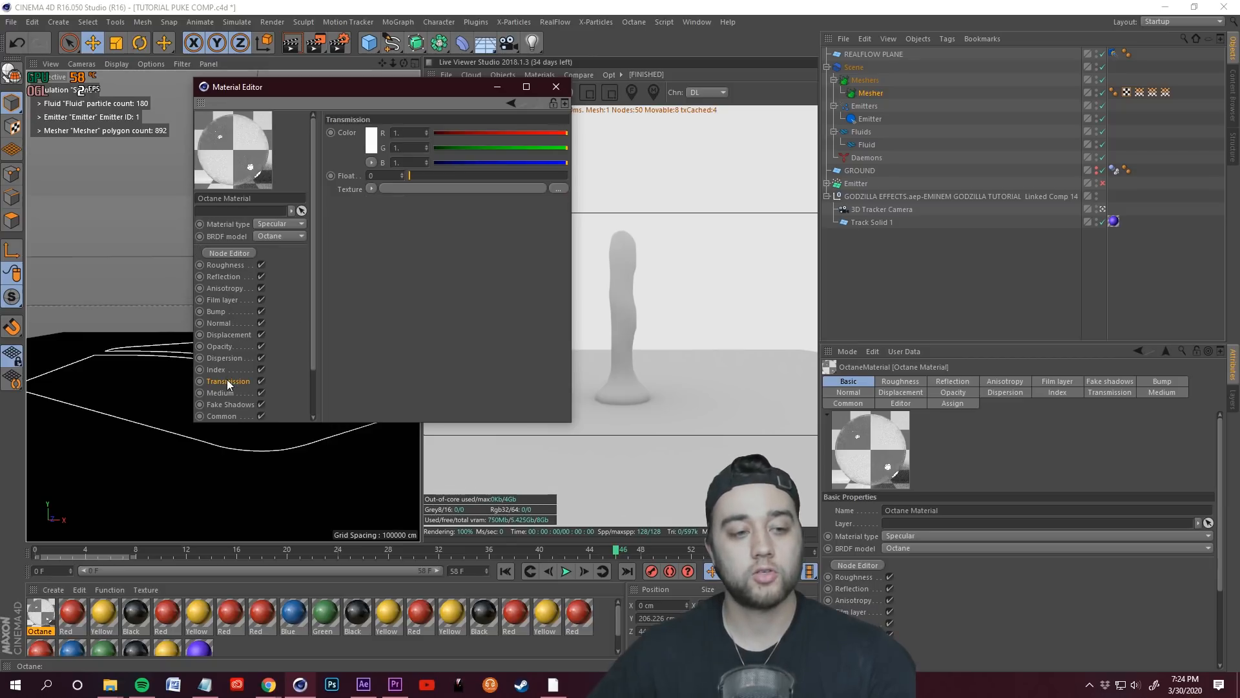
click(371, 189)
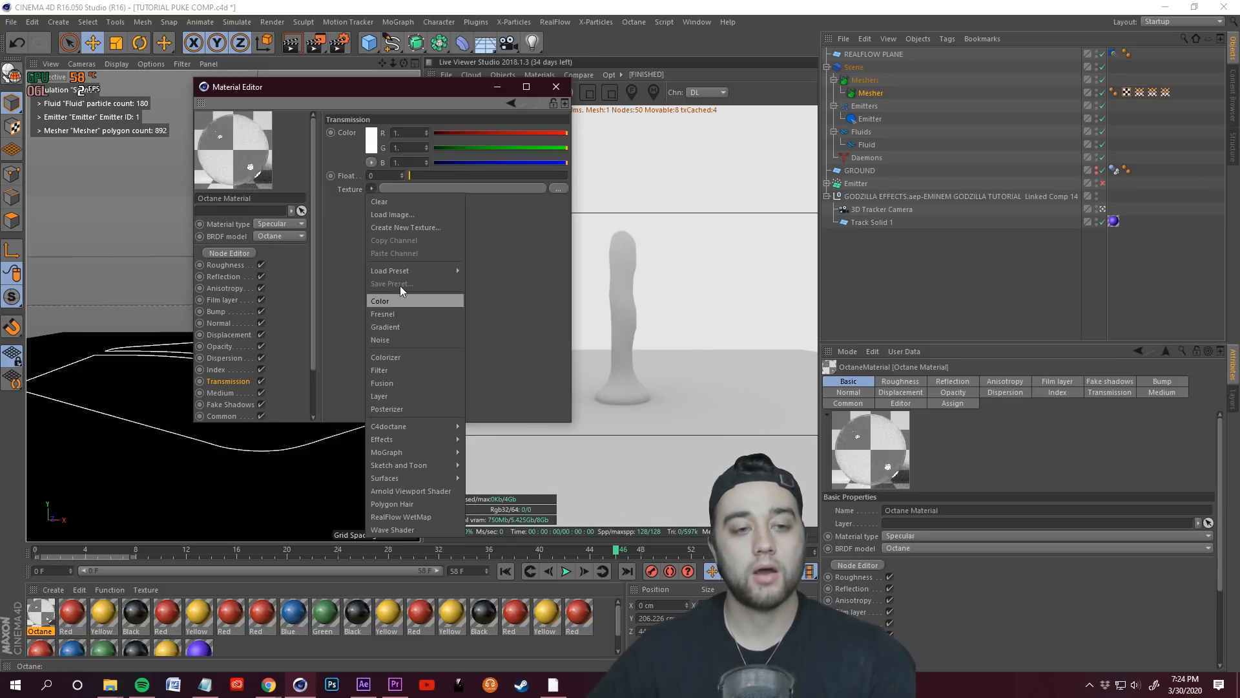
mouse_move(396, 270)
click(371, 189)
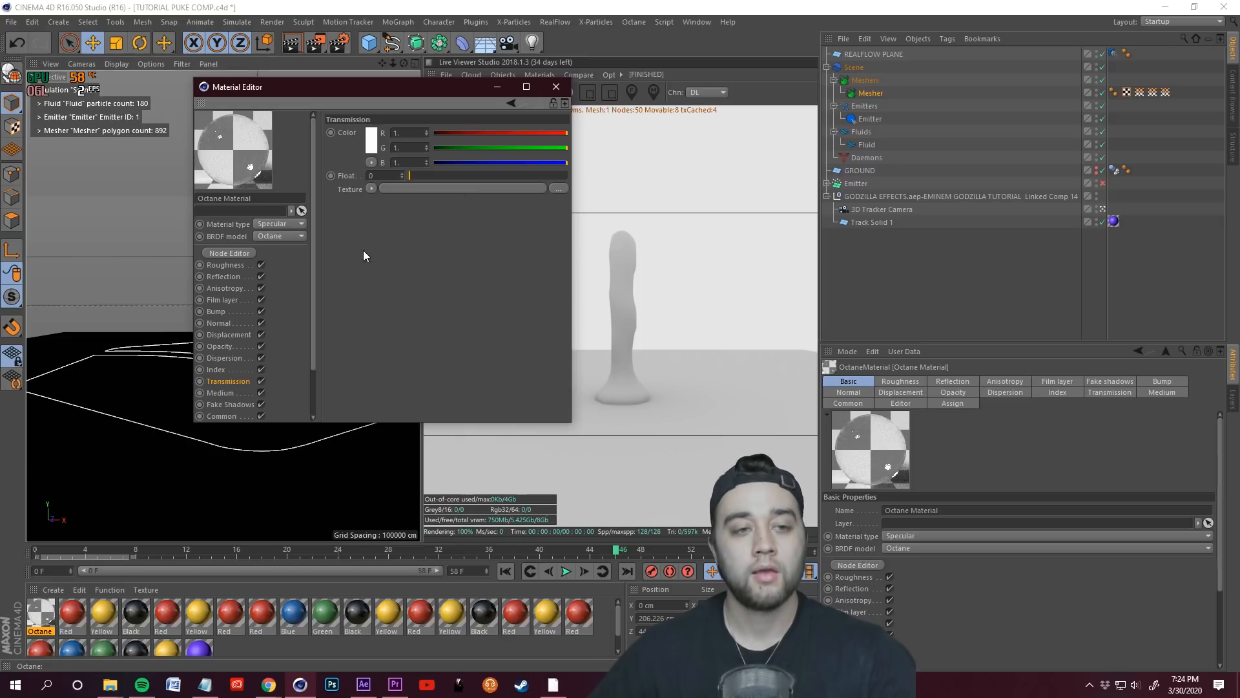
click(372, 189)
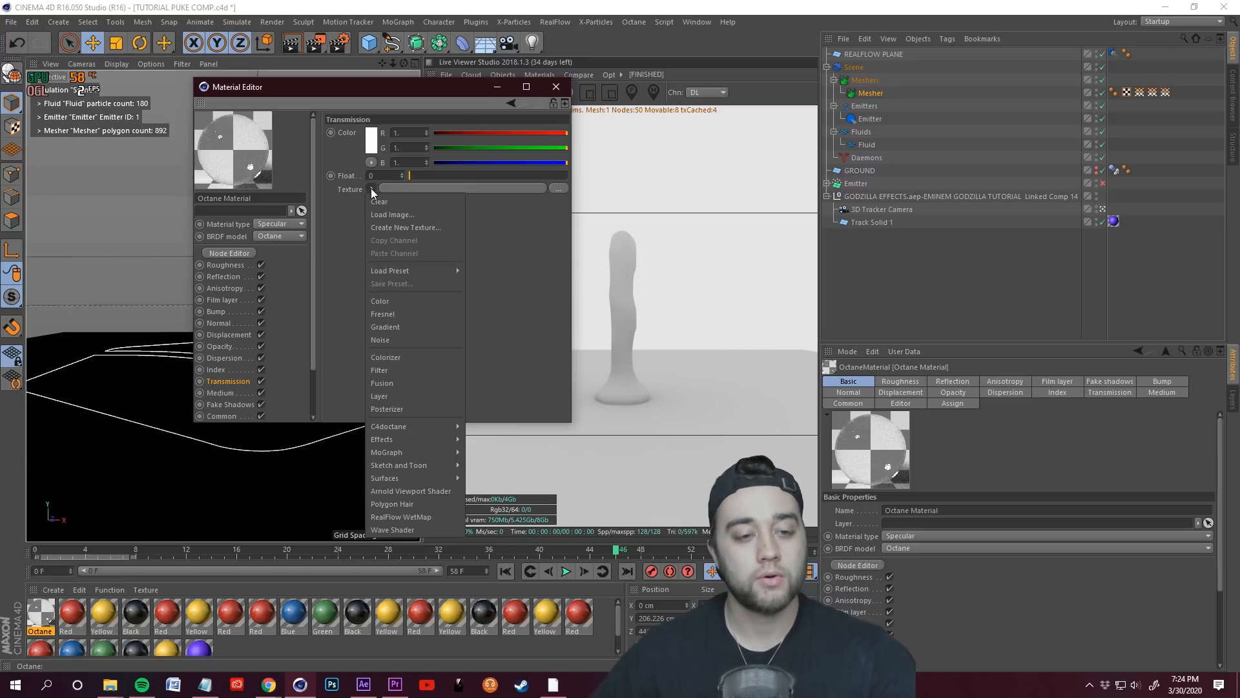
mouse_move(424, 441)
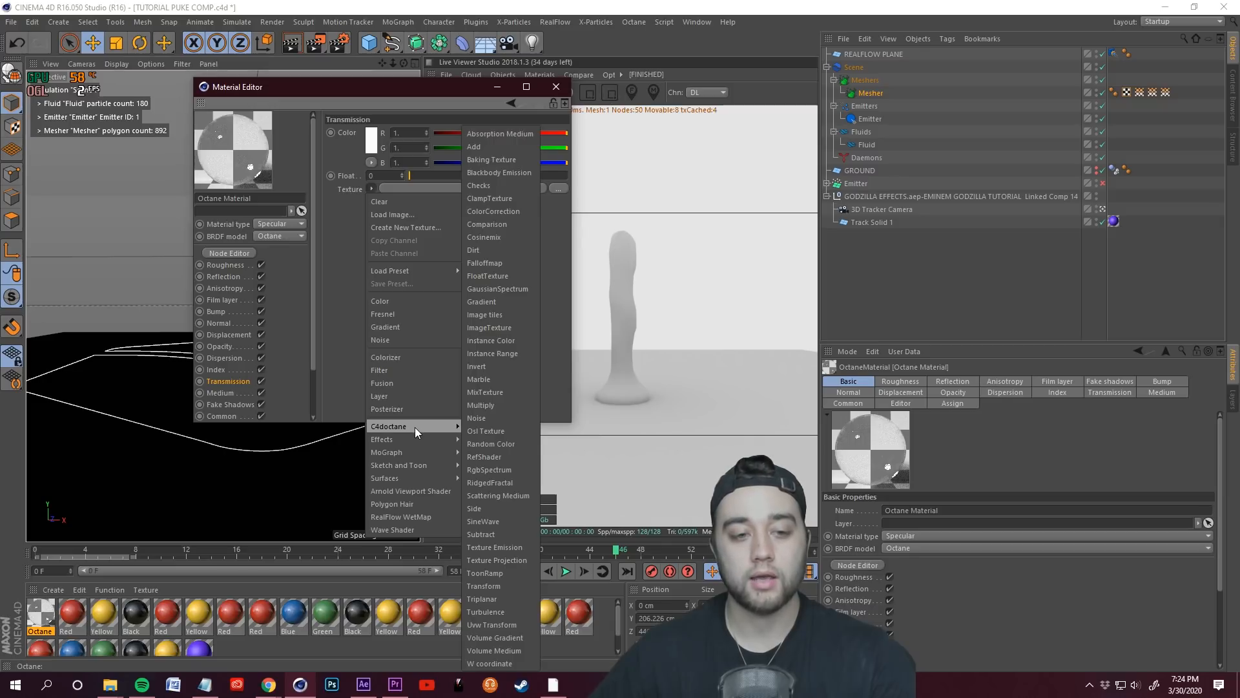
click(498, 470)
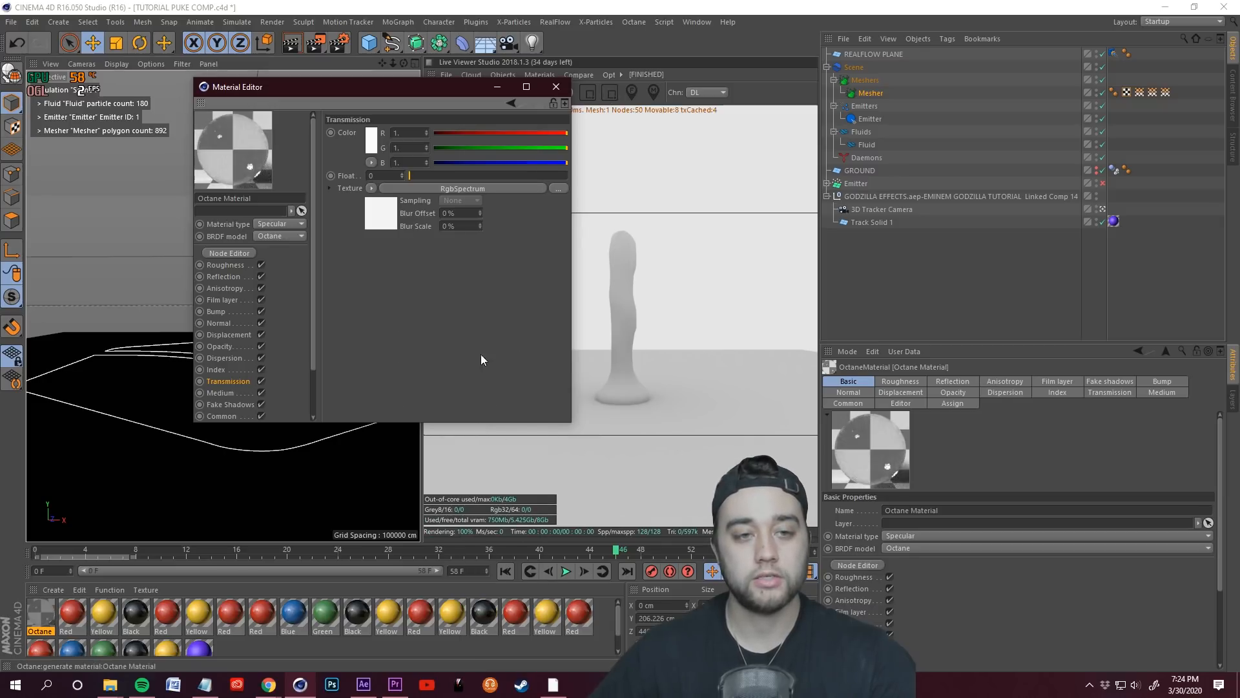
- Set the RgbSpectrum colour to bright green and apply the material to the fluid's Mesher
click(459, 188)
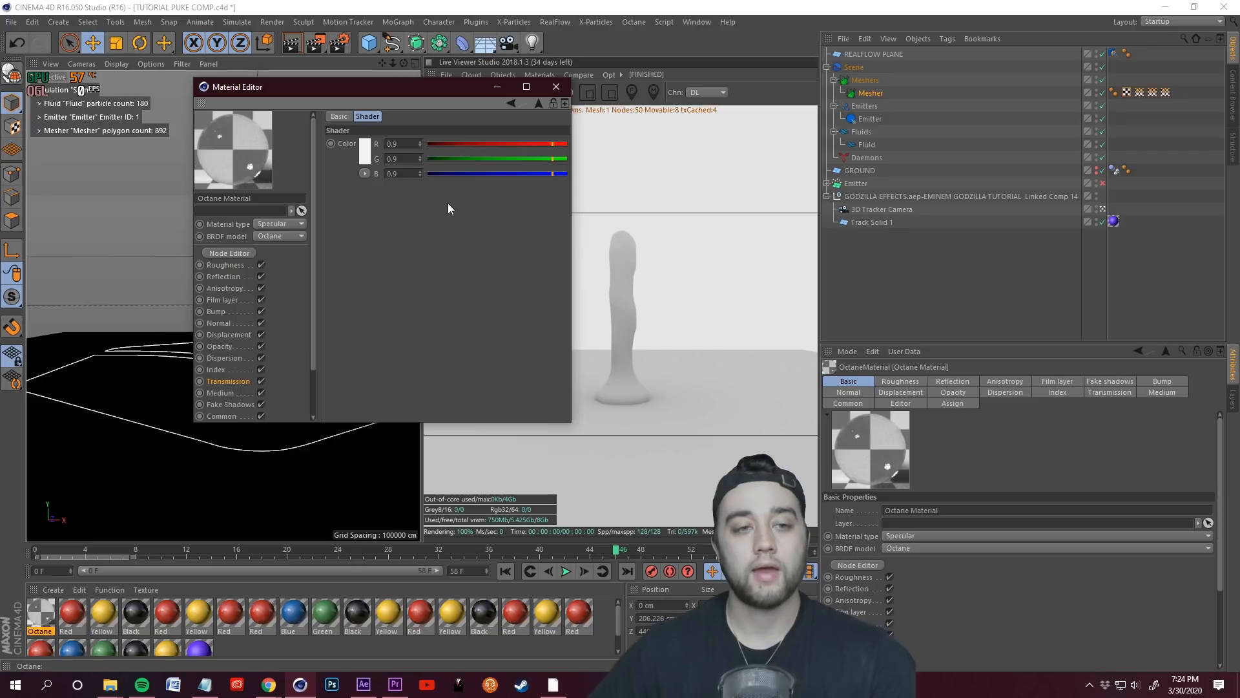
click(368, 152)
mouse_move(352, 102)
mouse_down()
mouse_move(379, 100)
mouse_move(365, 103)
mouse_up()
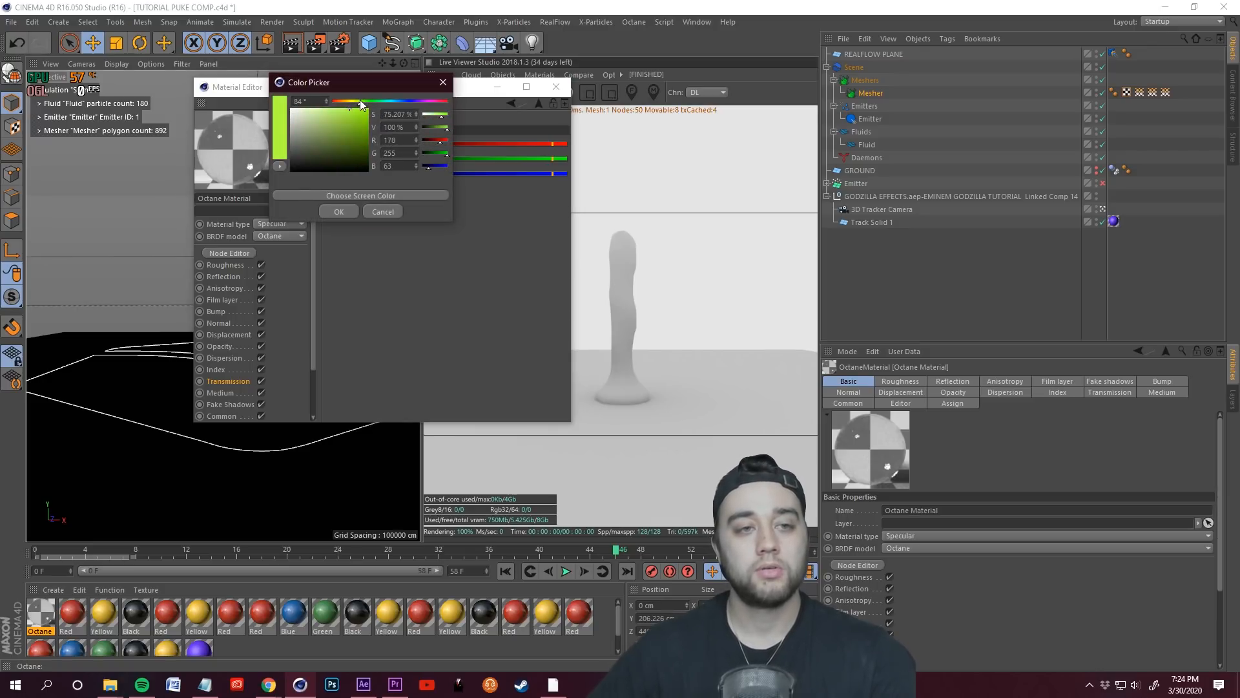
click(342, 213)
drag(41, 614, 230, 317)
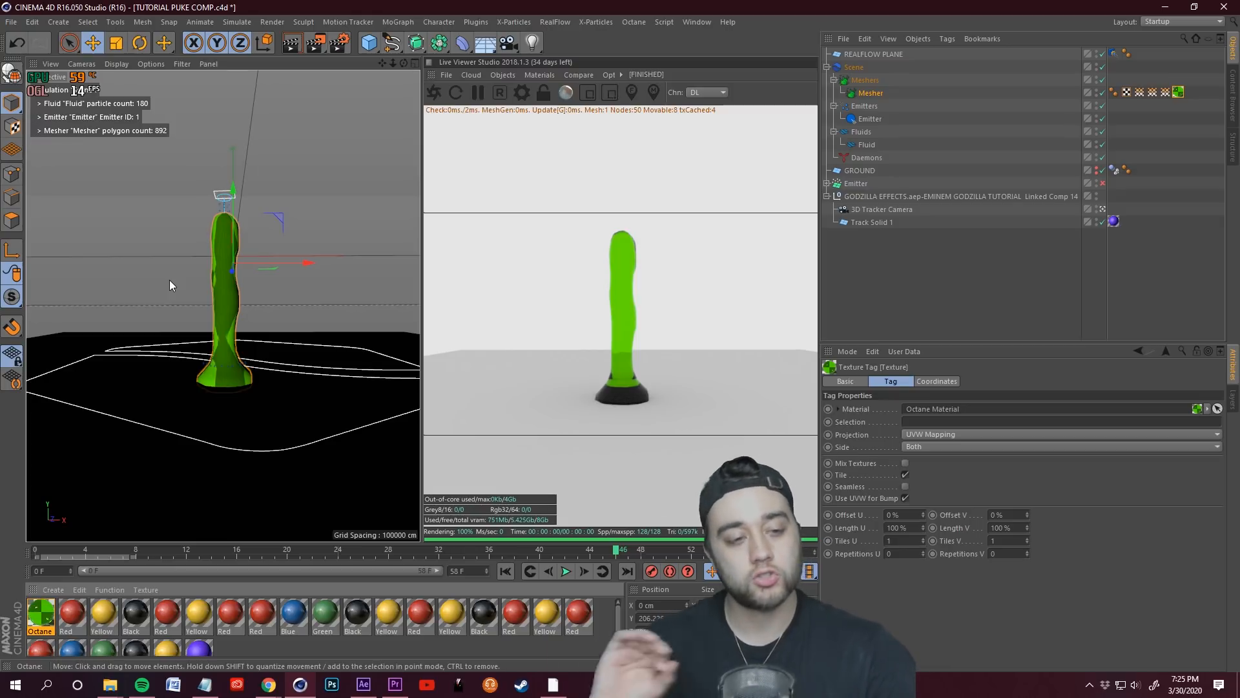
- Undo the assignment of the green specular material to the Mesher and create a new Octane material of type Glossy
key(ctrl+z)
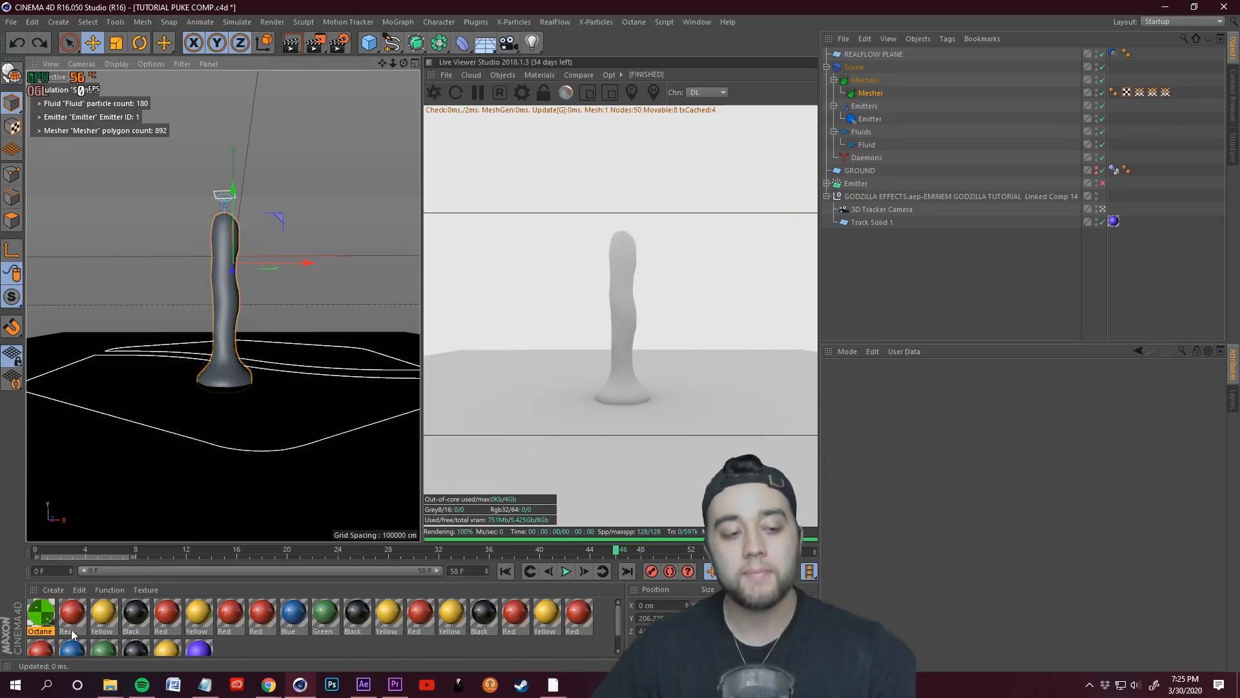
click(53, 590)
mouse_move(95, 486)
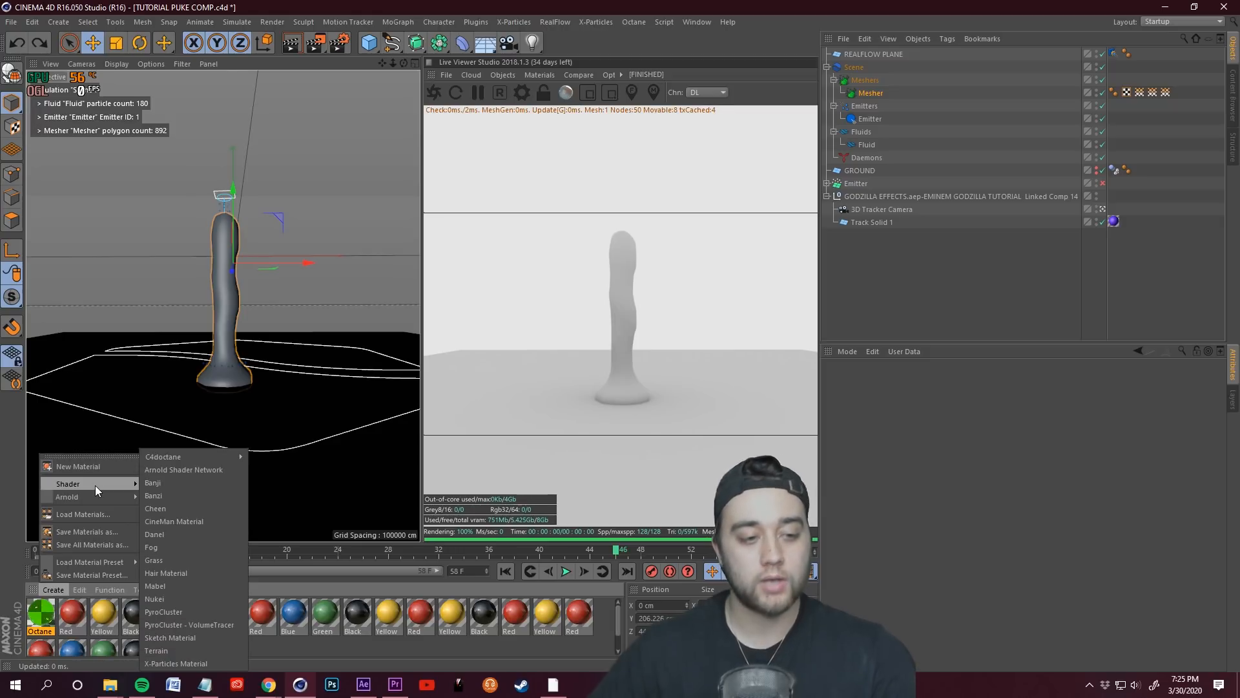
click(282, 475)
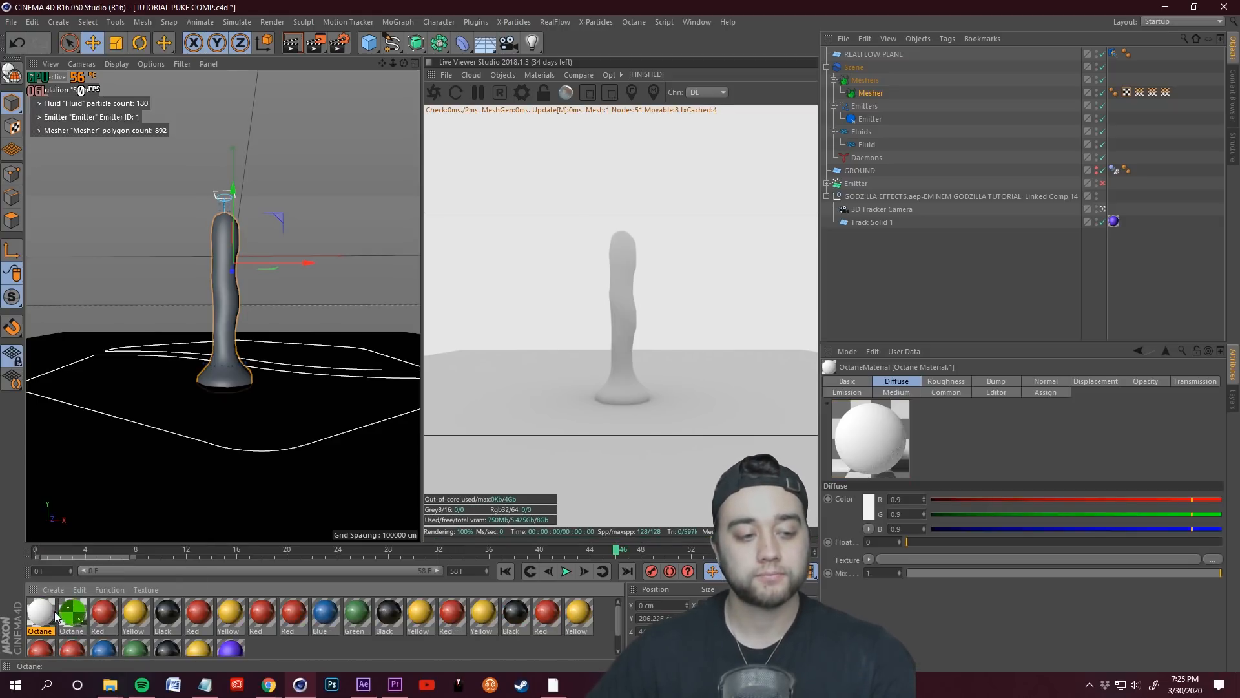
double_click(48, 617)
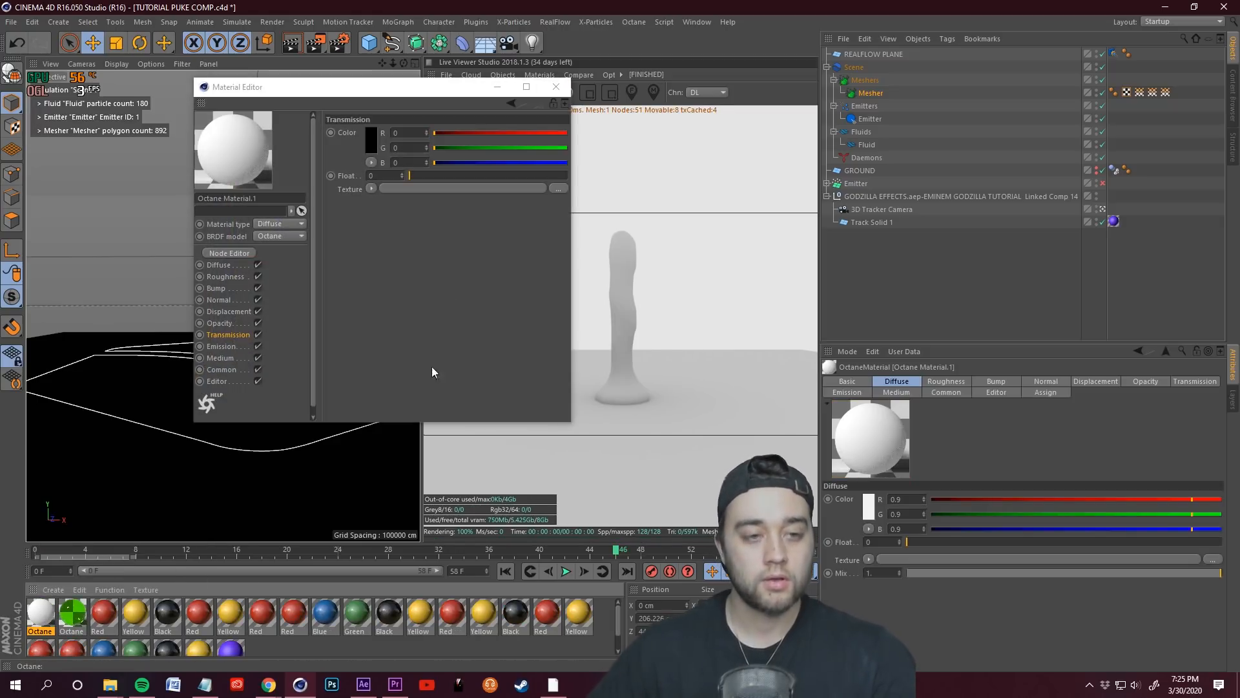
click(293, 226)
click(289, 247)
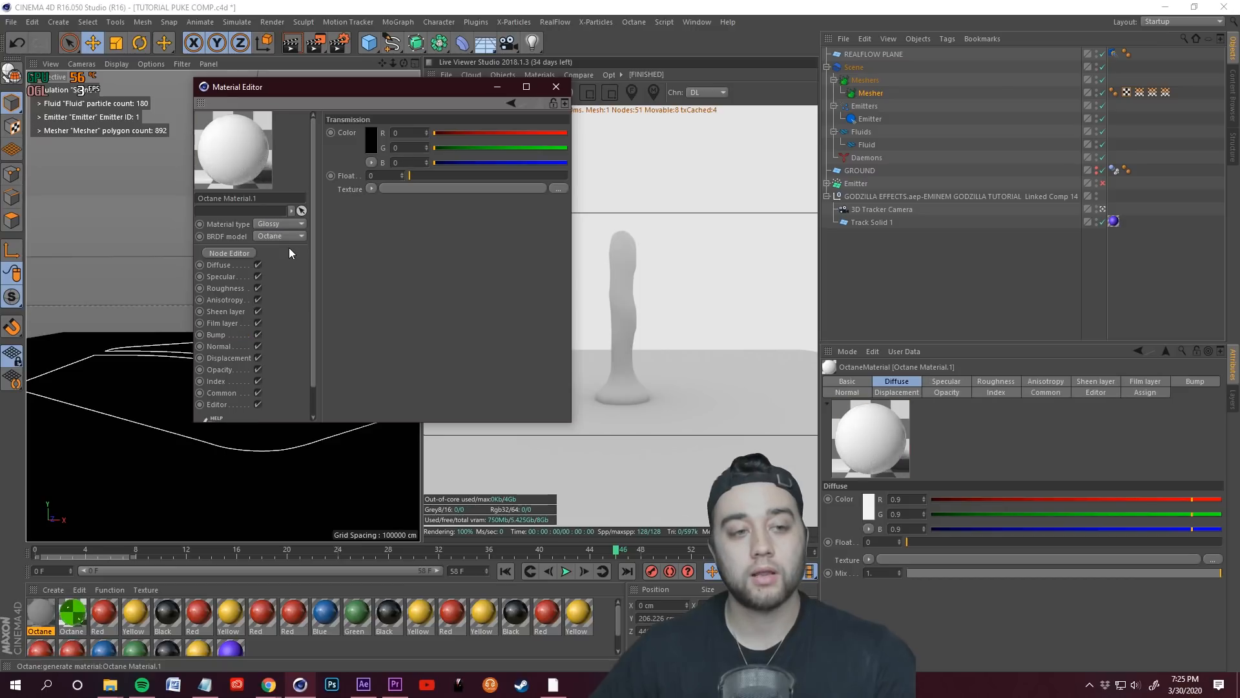
- Set the diffuse colour of the glossy Octane material to a bright lime green with about 0.52 red and full green
click(222, 265)
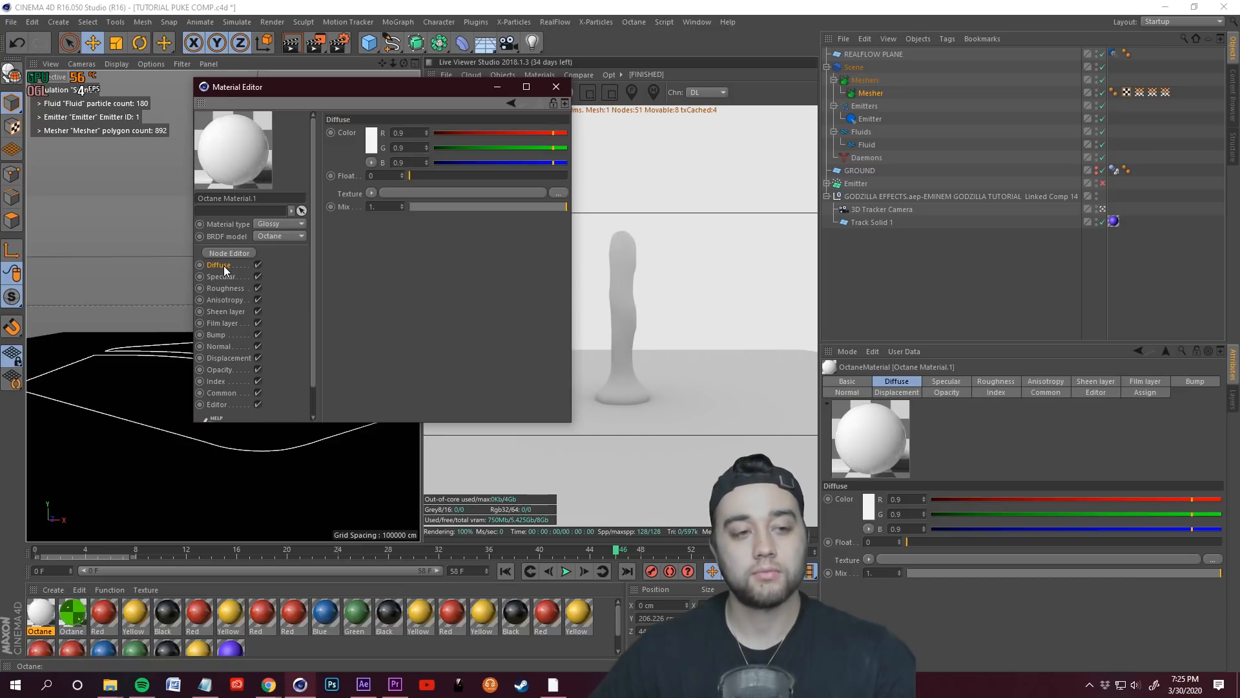
click(375, 142)
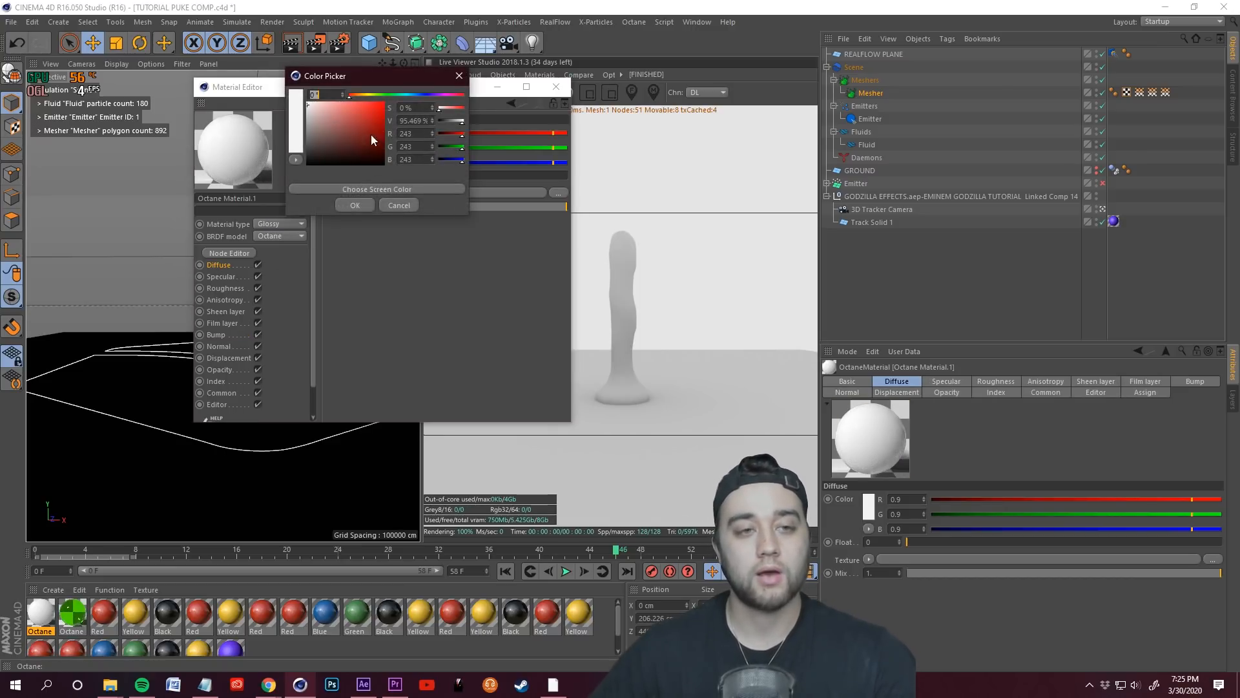
click(383, 102)
click(357, 205)
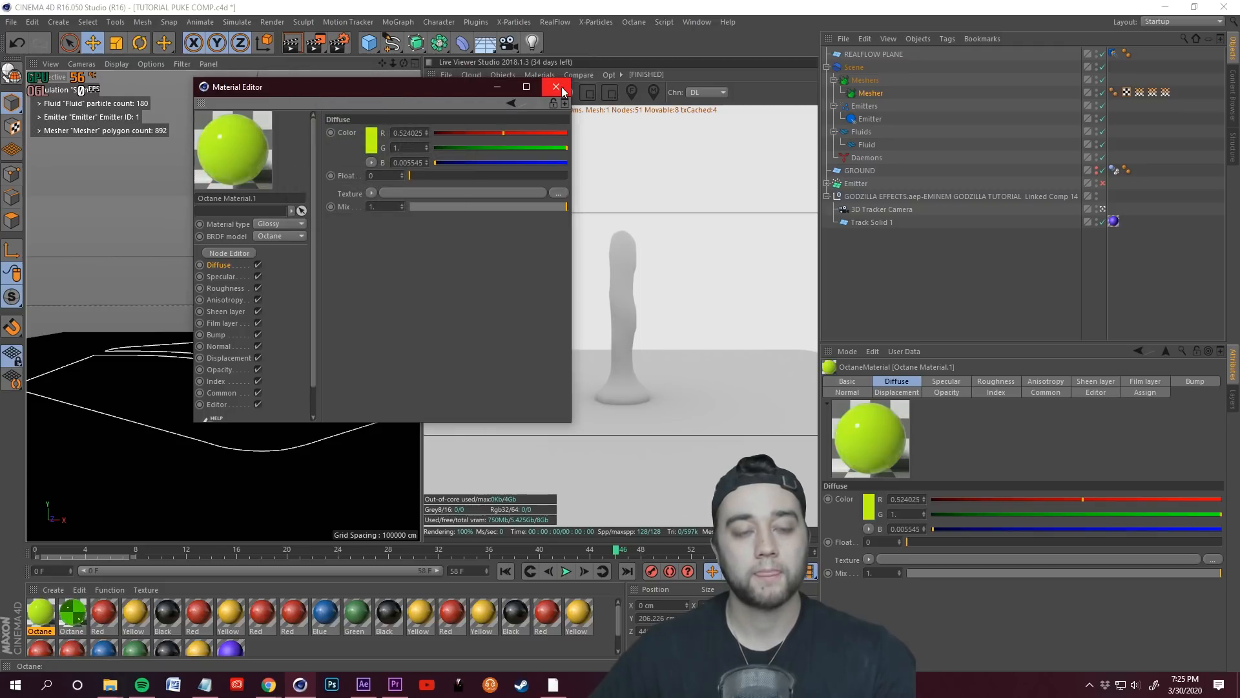
click(555, 85)
- Review the settings of the glossy lime green and specular green Octane materials
double_click(40, 614)
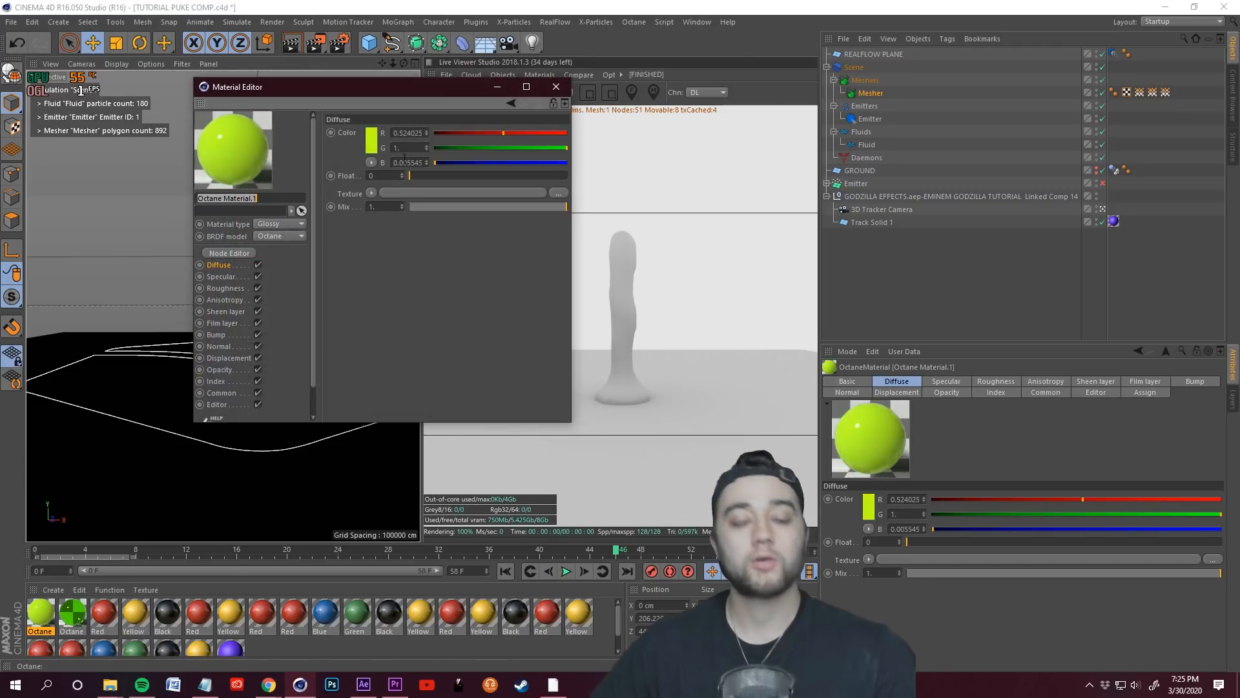
click(557, 86)
click(57, 617)
double_click(68, 617)
click(555, 86)
click(27, 619)
- Create a new Octane Mix Material
click(55, 590)
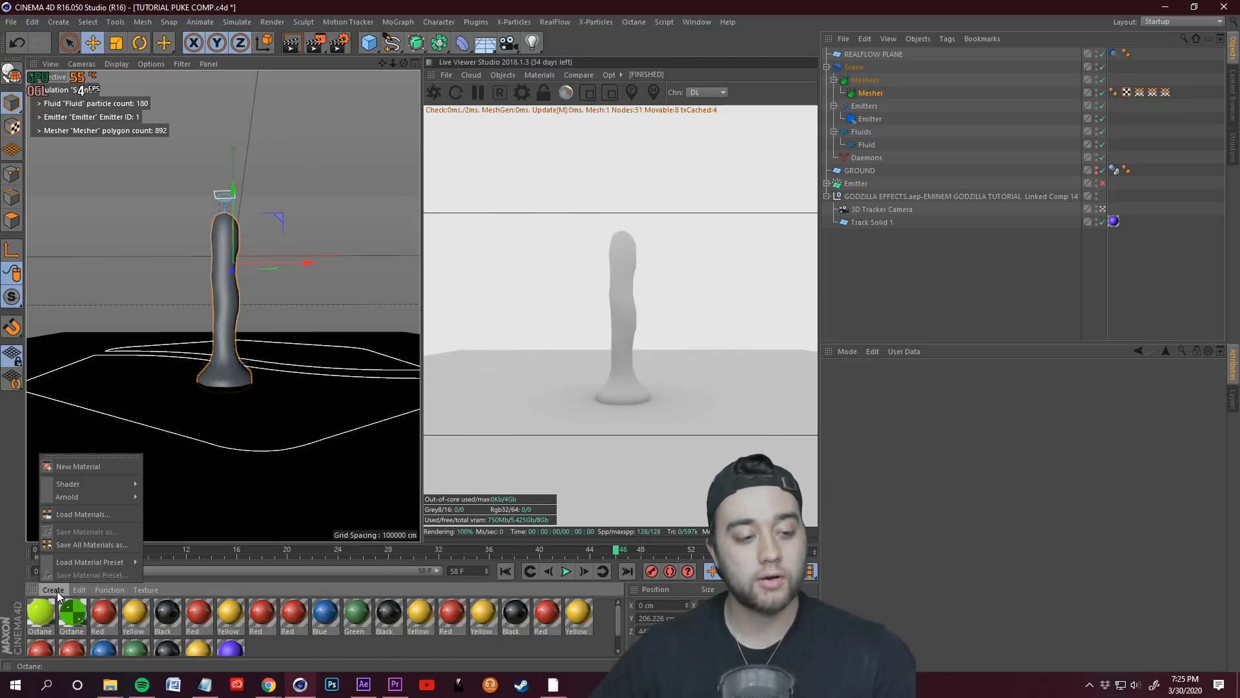
mouse_move(121, 482)
mouse_move(184, 459)
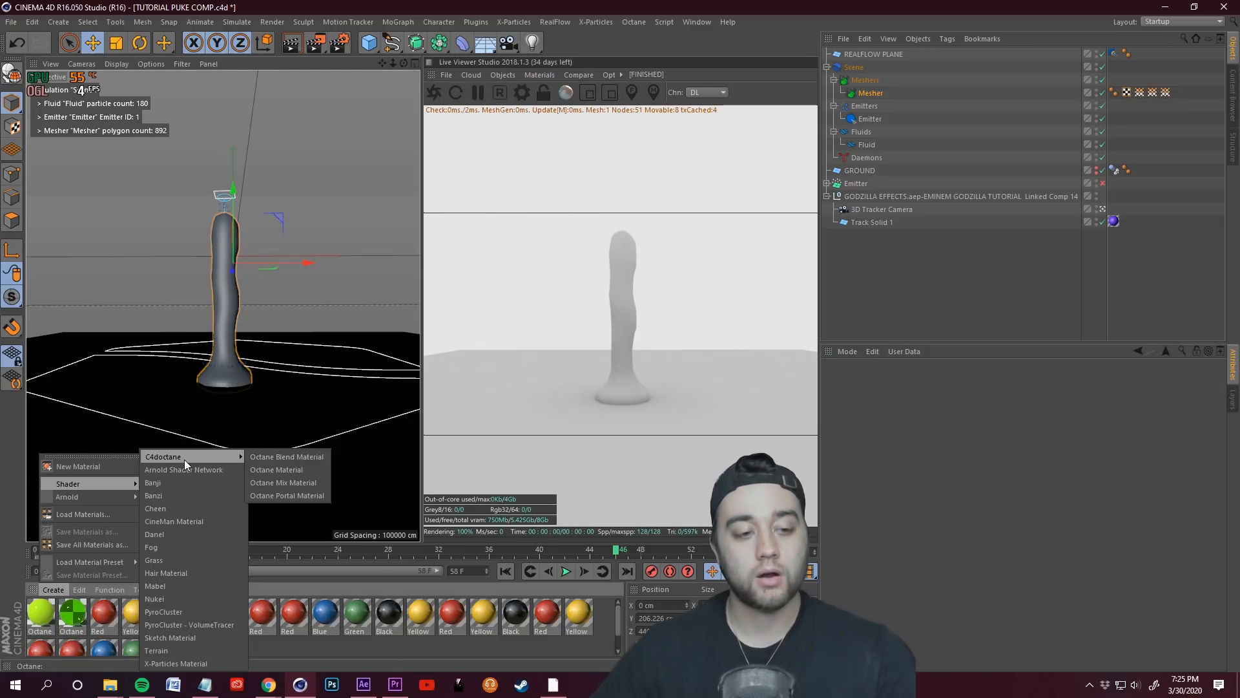
click(269, 482)
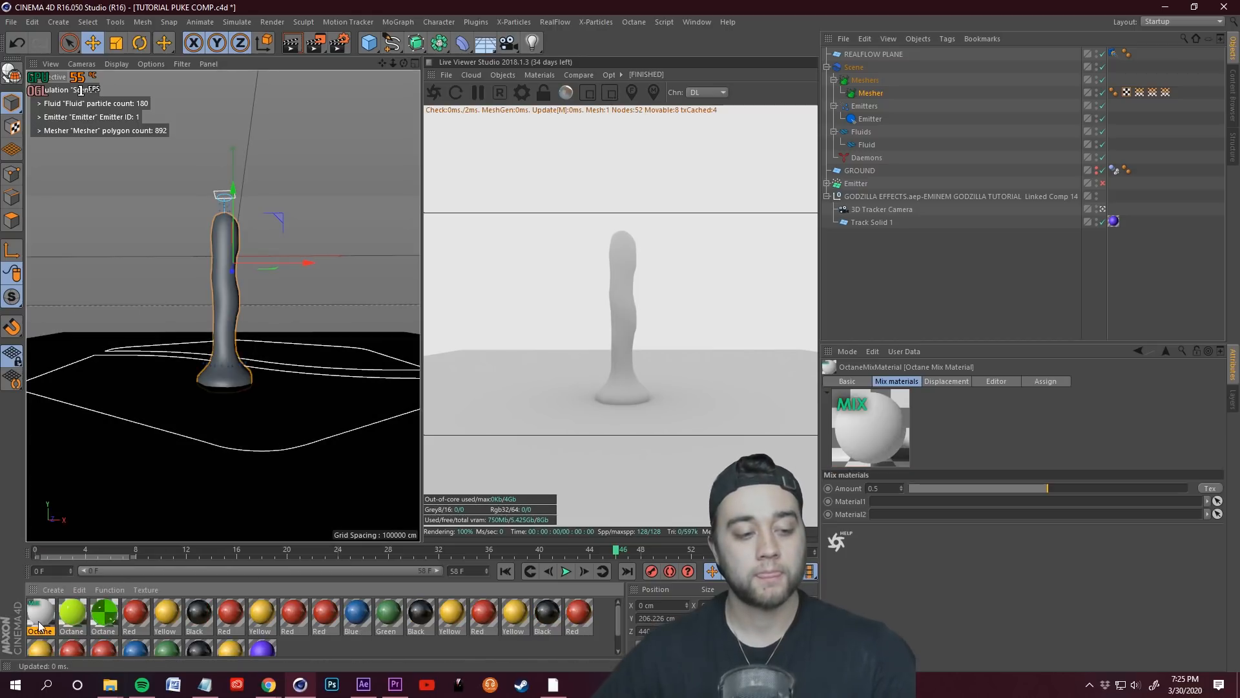
- Assign the glossy material as Material1 and the specular one as Material2 of the mix, and apply the mix to the fluid's Mesher
double_click(40, 615)
drag(326, 88, 238, 63)
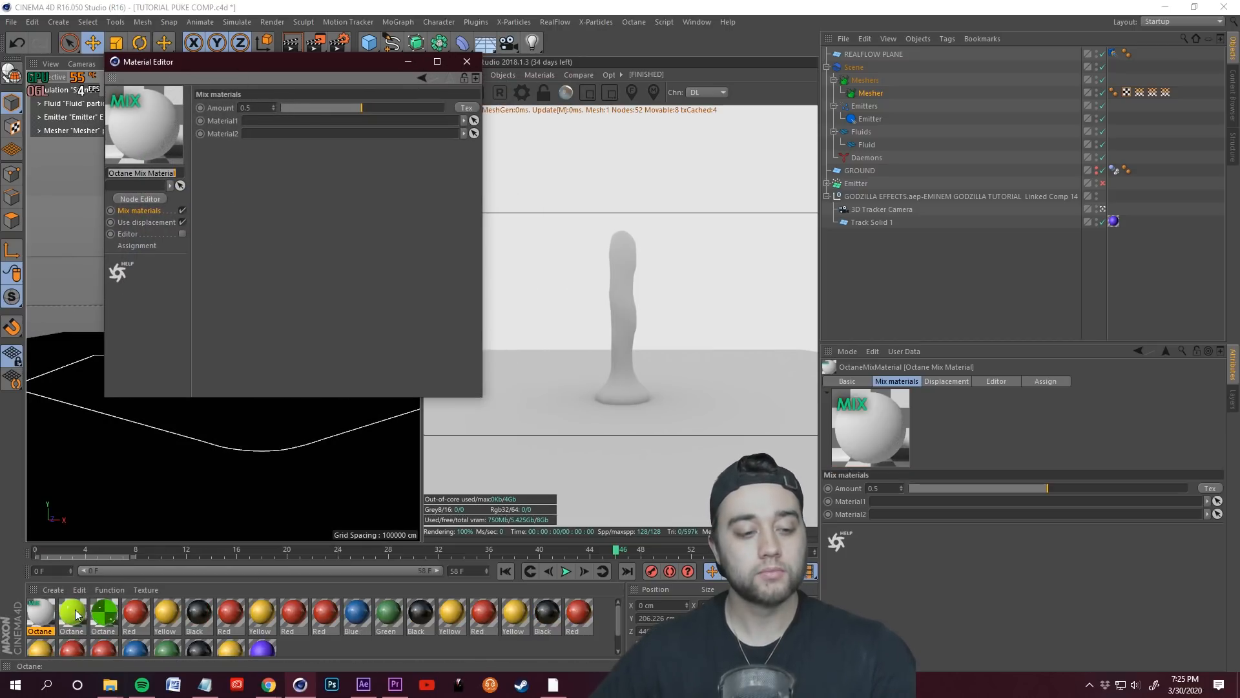
drag(76, 617, 317, 129)
drag(107, 613, 275, 143)
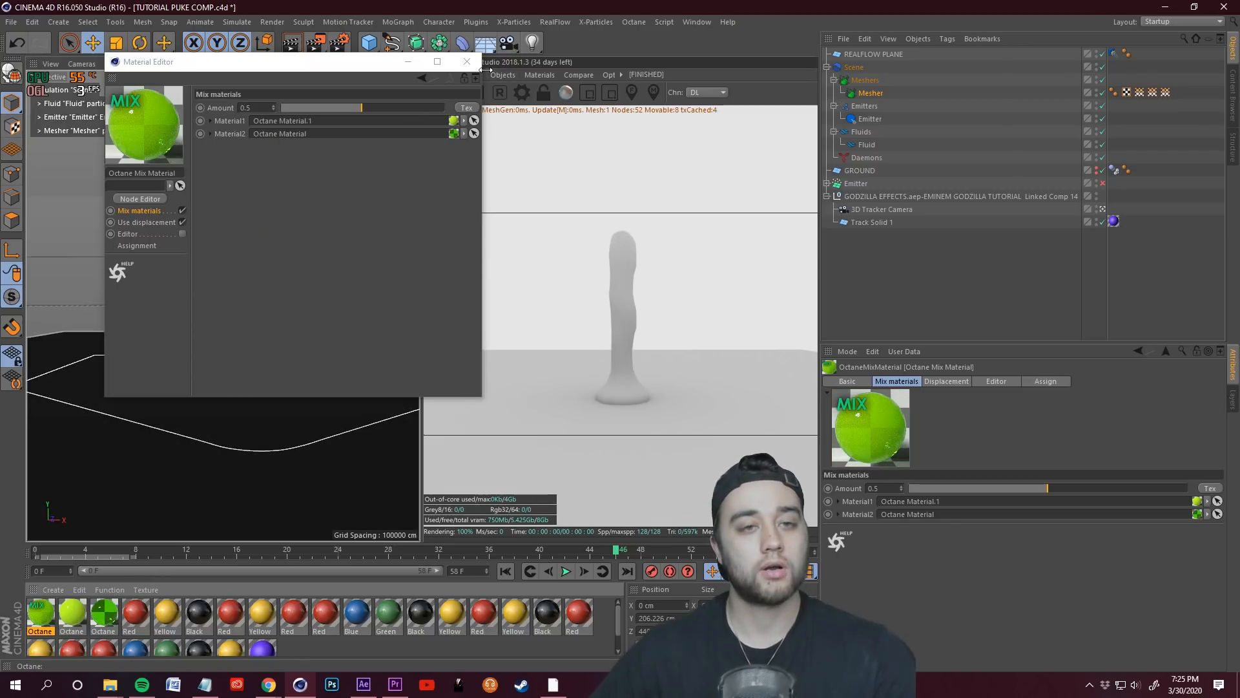
click(467, 62)
drag(196, 327, 218, 309)
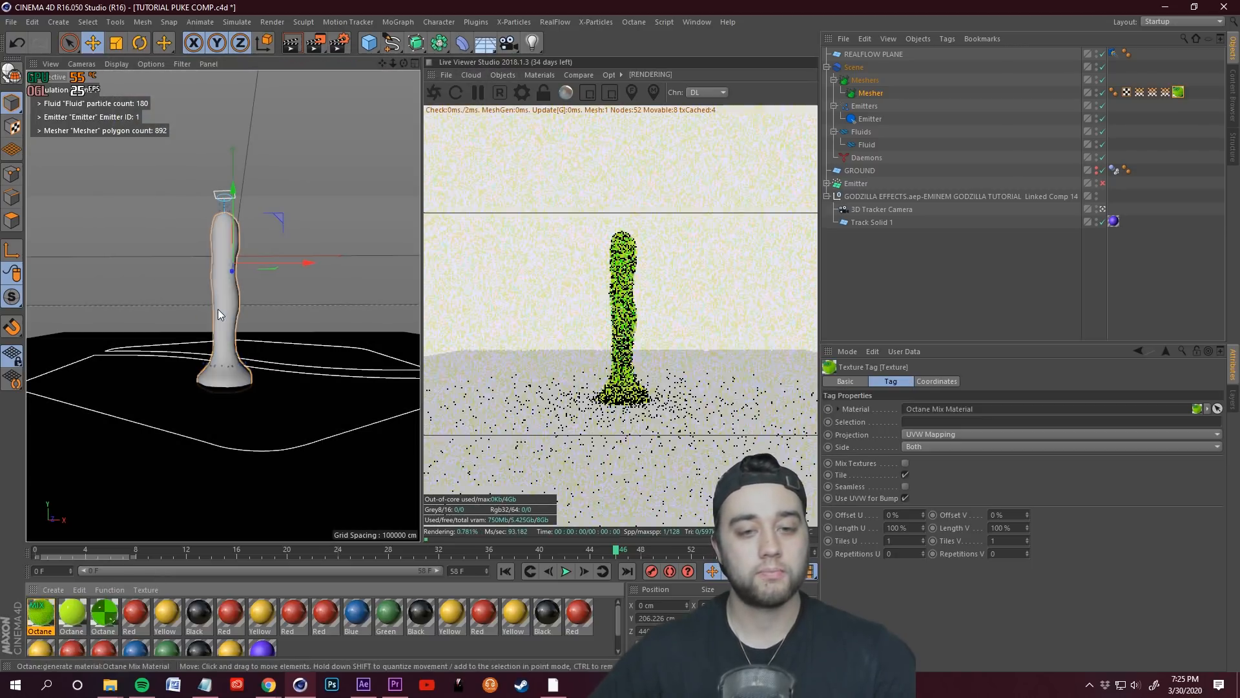
click(564, 571)
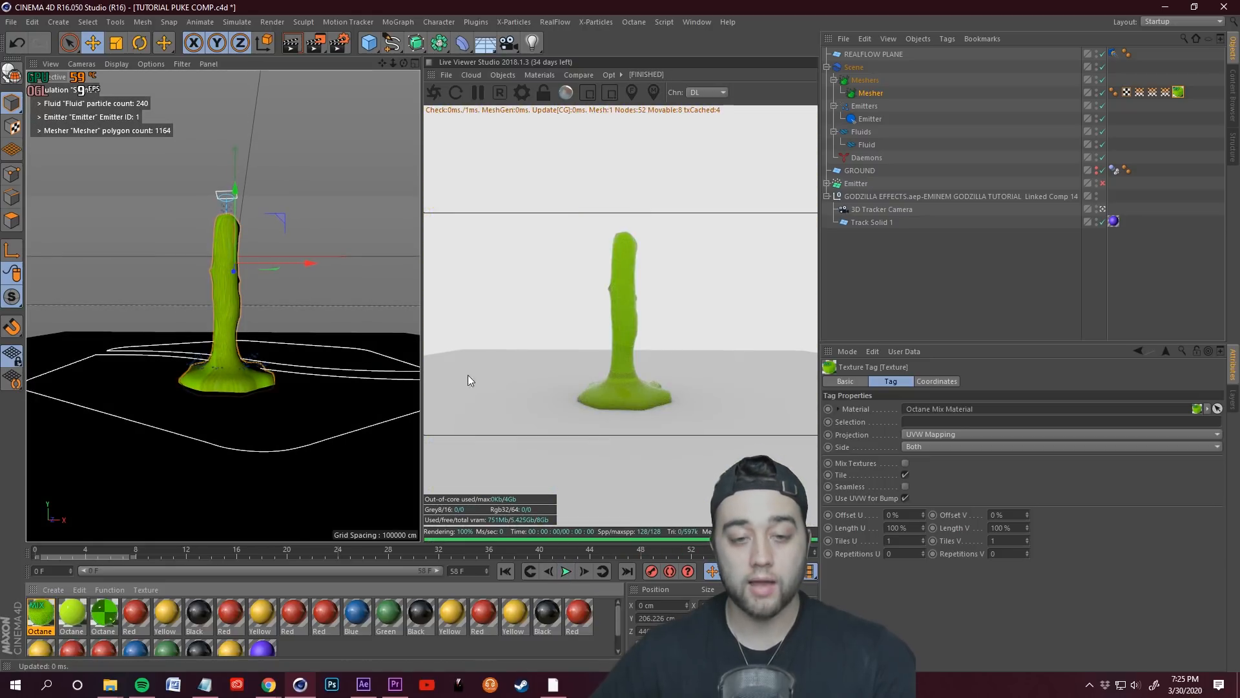
- Set the mix amount to about 0.59 and change the glossy material's diffuse colour to a duller olive green
double_click(40, 614)
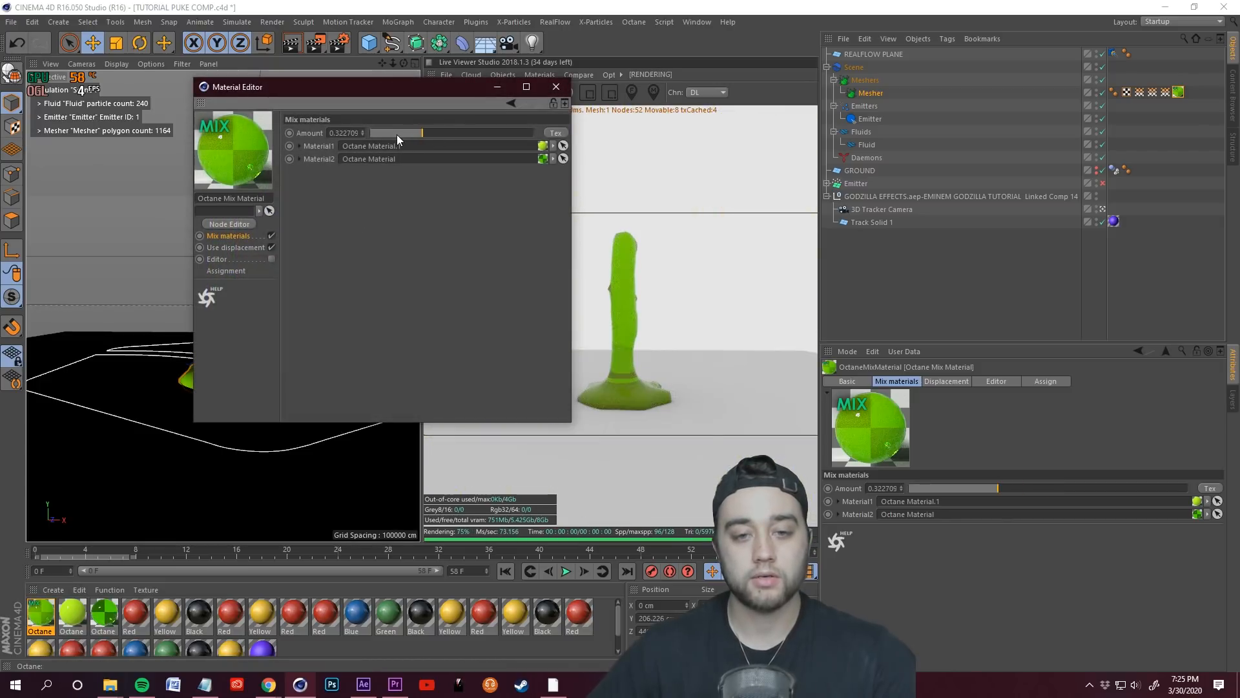
click(462, 136)
drag(472, 134, 465, 134)
click(555, 87)
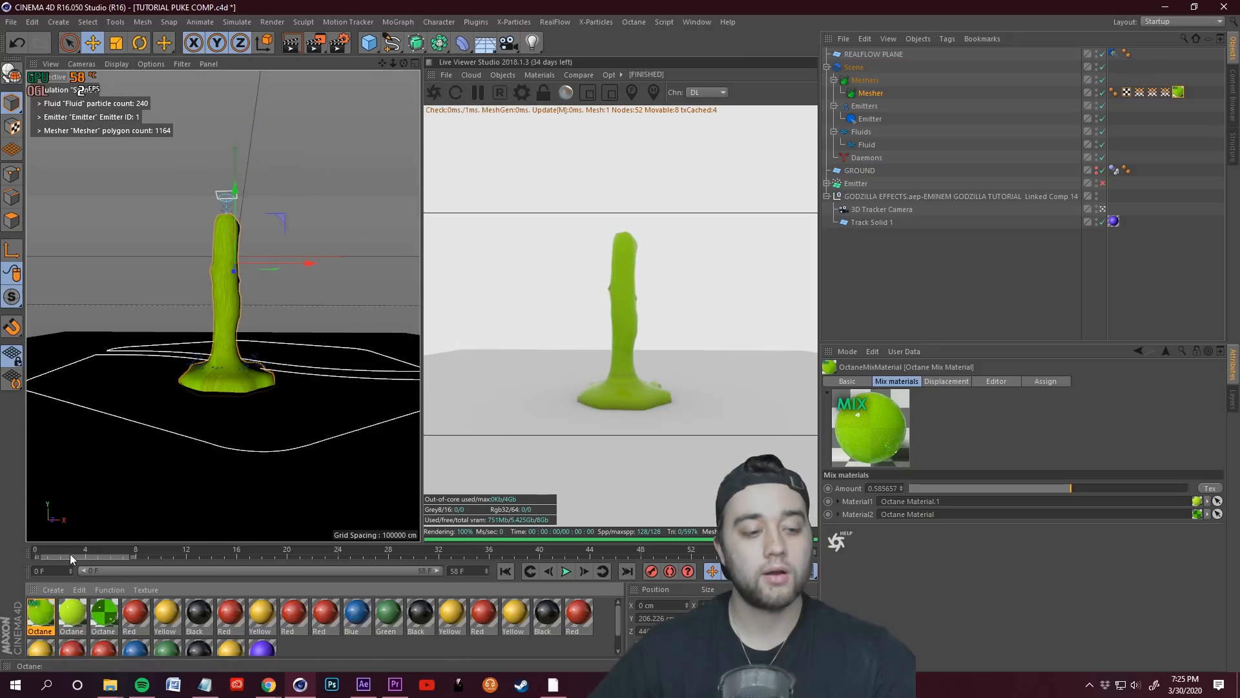
double_click(72, 614)
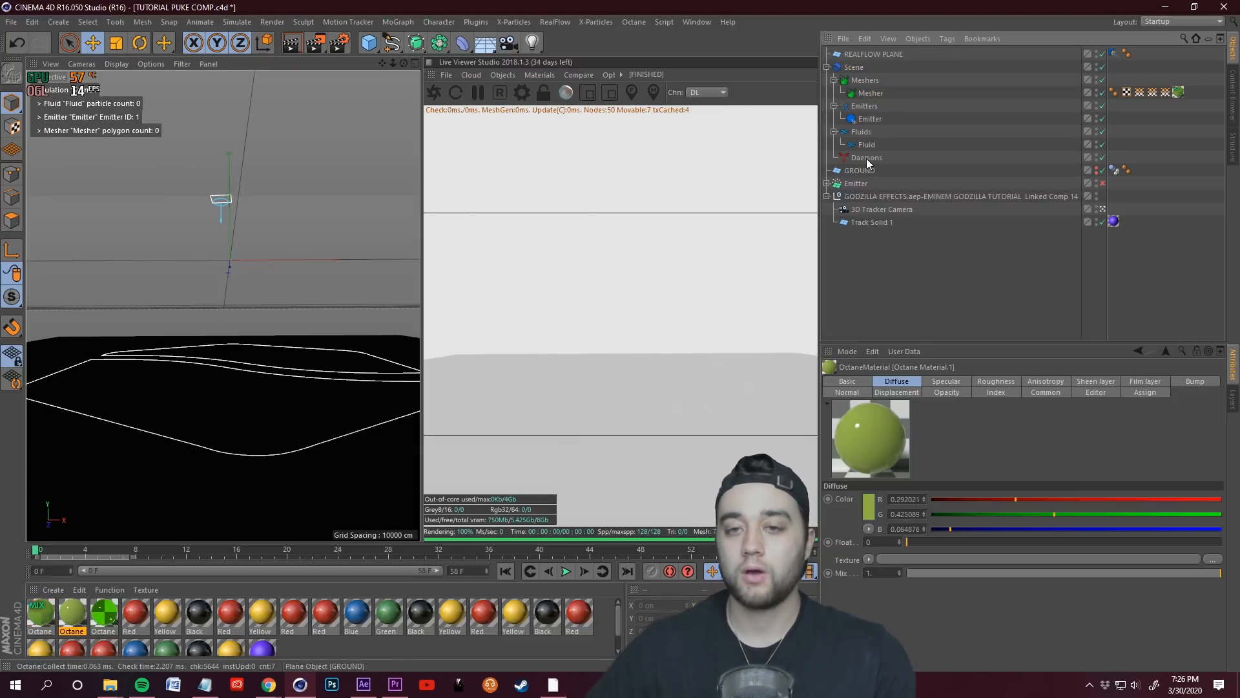
- Enable the Lego brick Emitter and play the simulation to preview the bricks together with the fluid
click(1103, 184)
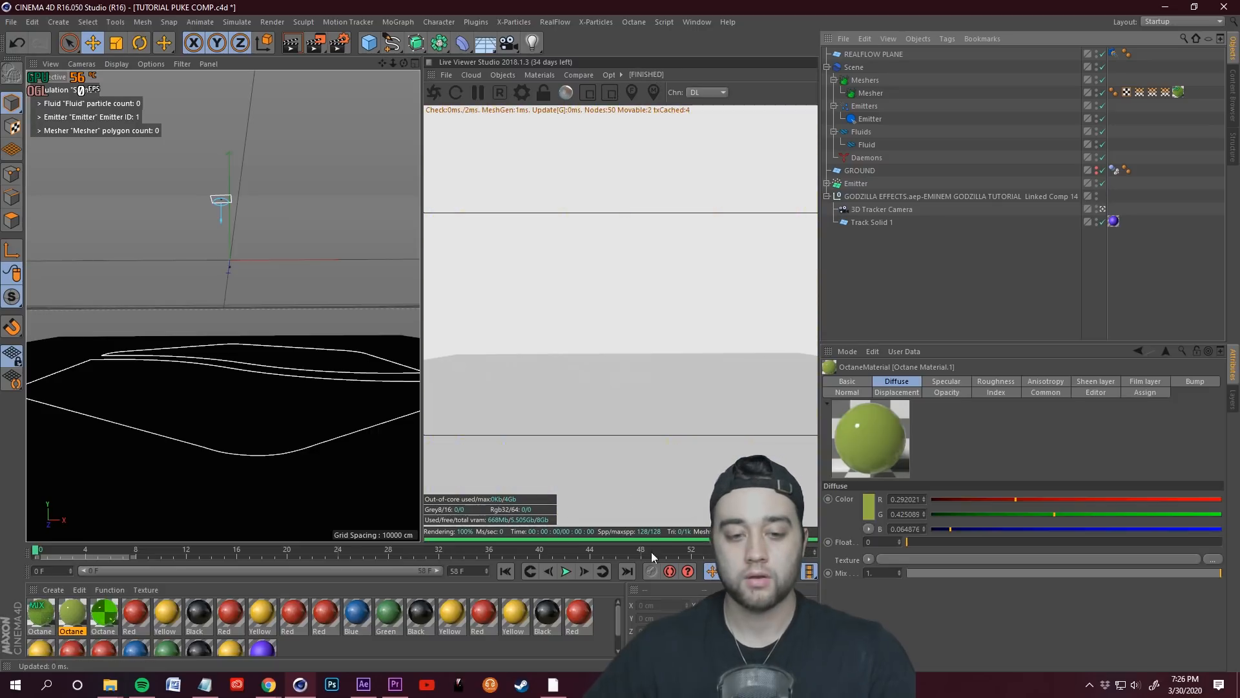
click(568, 572)
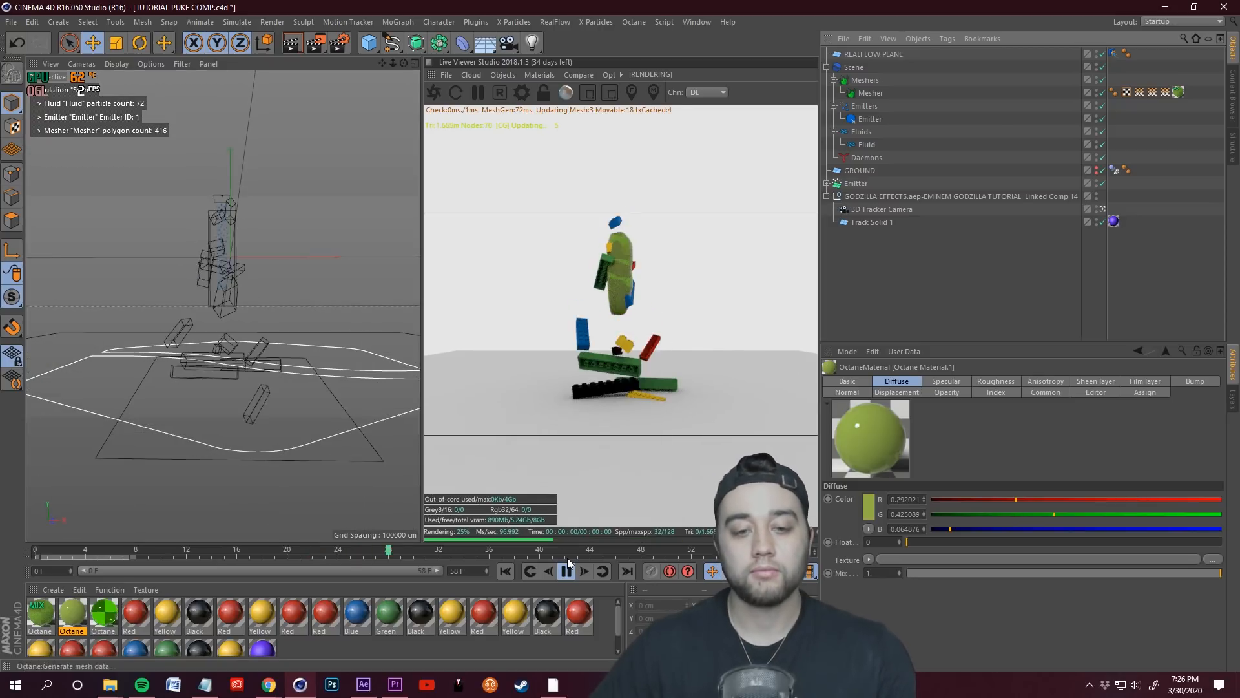
click(567, 571)
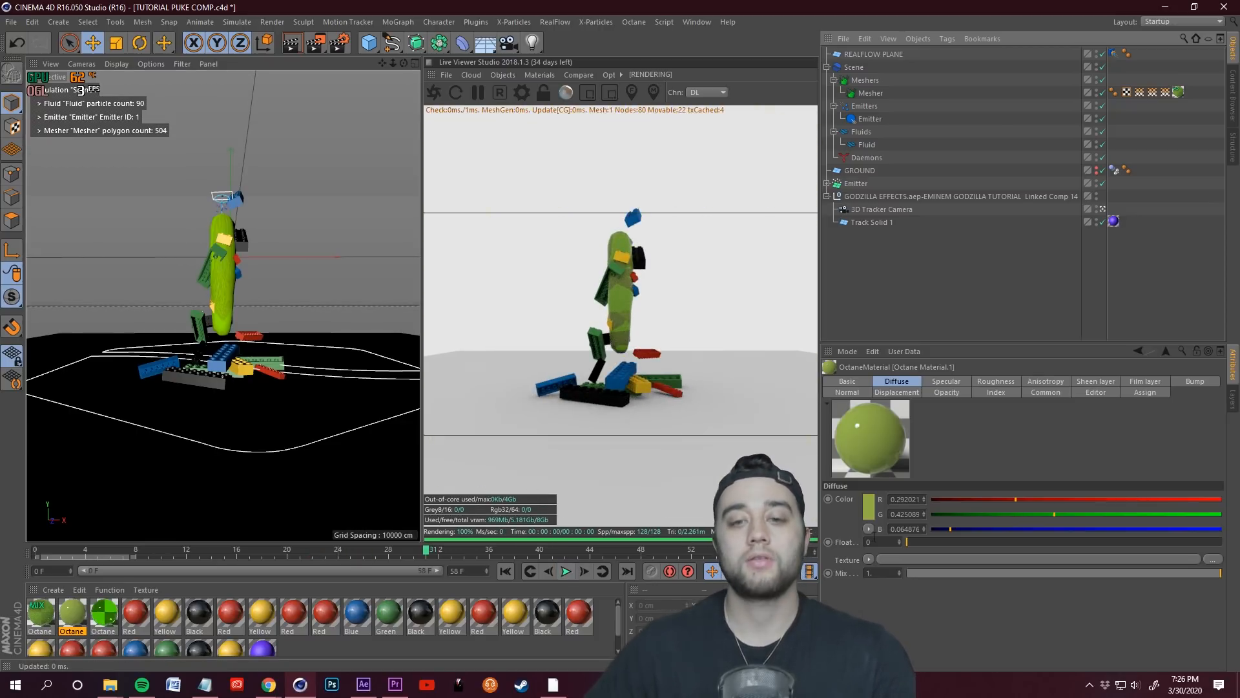
- Set the speed of the Lego brick Emitter to 200 cm at about frame 17
click(864, 185)
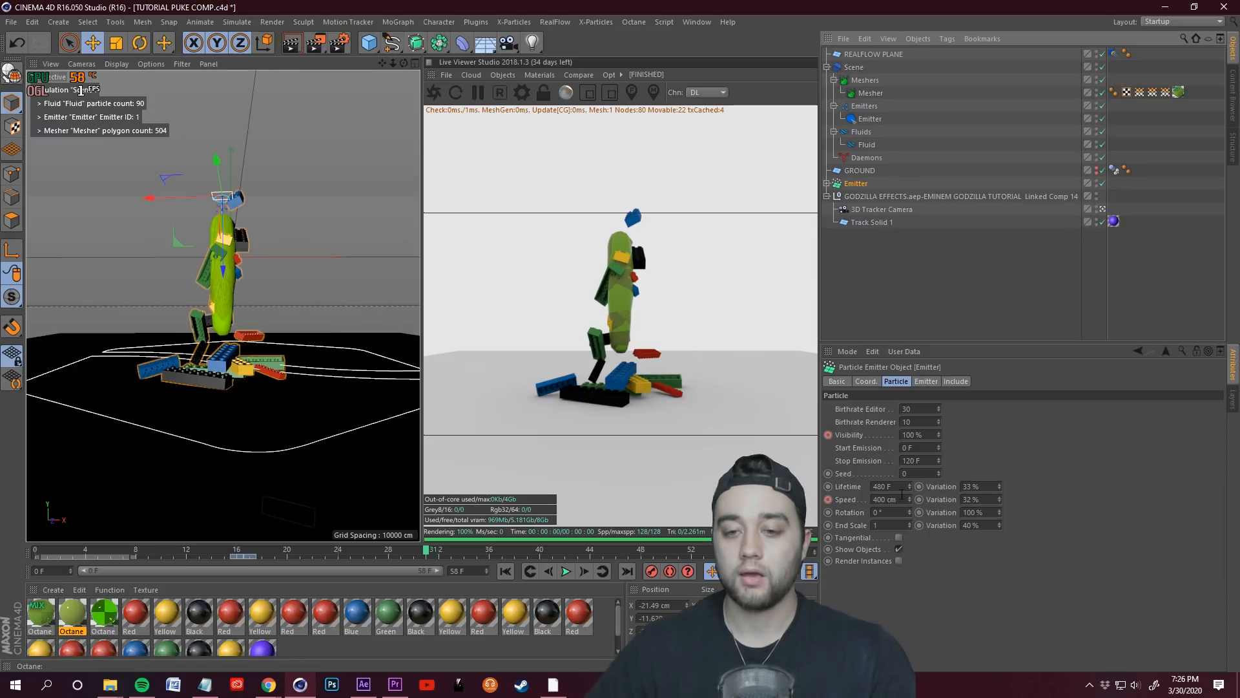
click(252, 549)
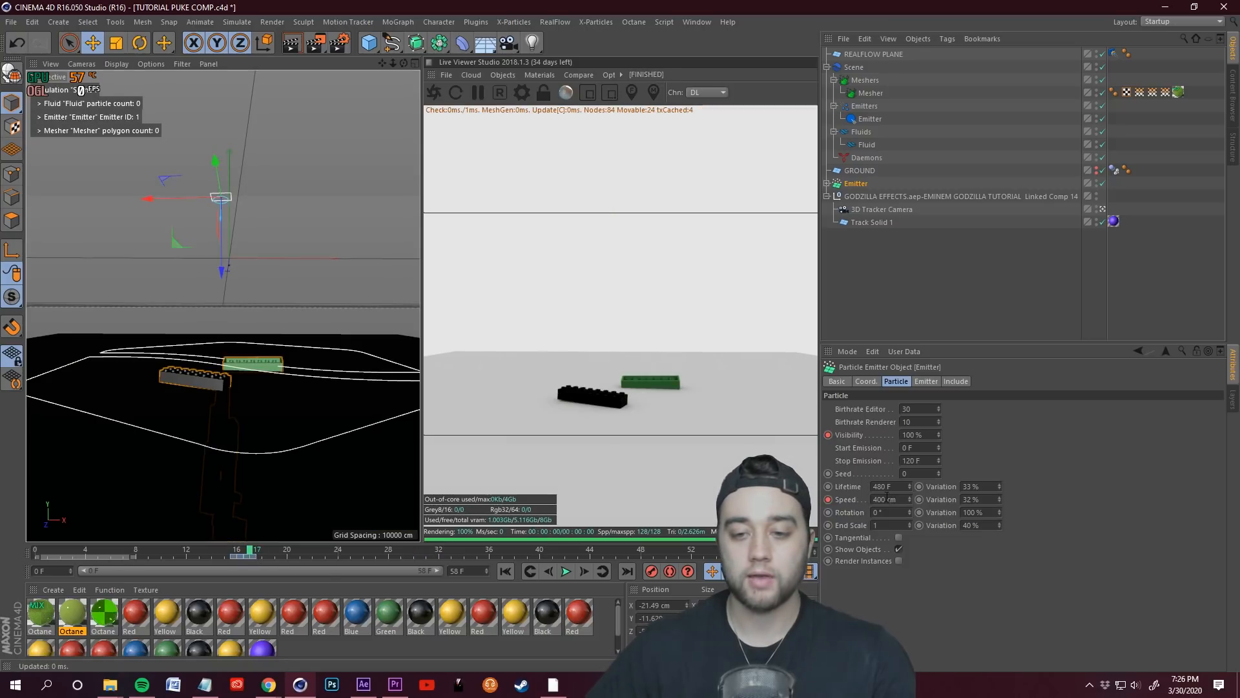
click(886, 499)
text(200)
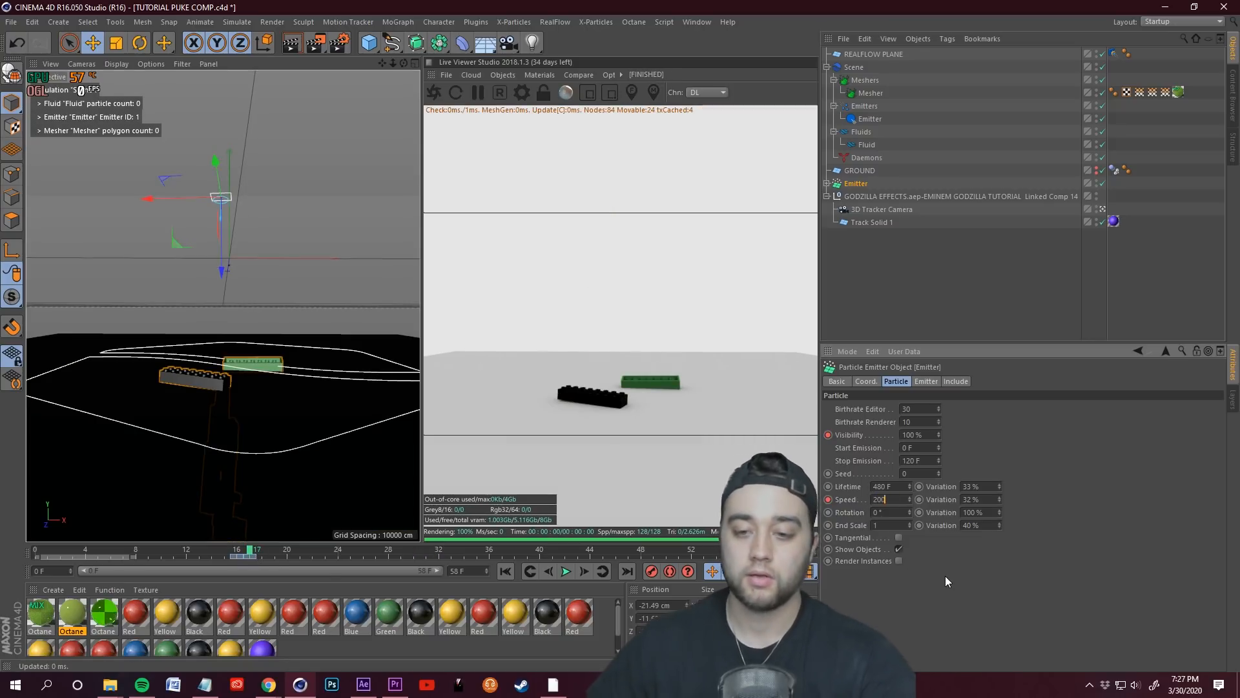
key(Return)
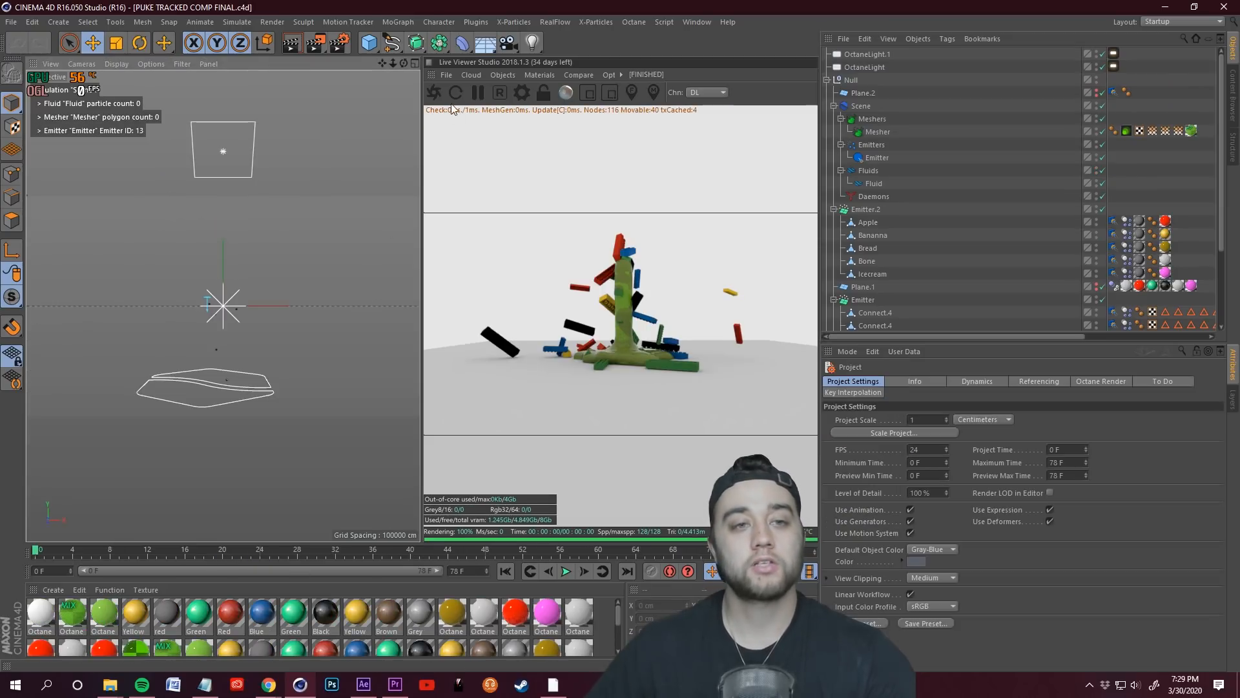
- Render the PUKE TRACKED COMP FINAL scene in the Live Viewer and play its simulation to examine the bricks and fluid
click(435, 93)
click(566, 572)
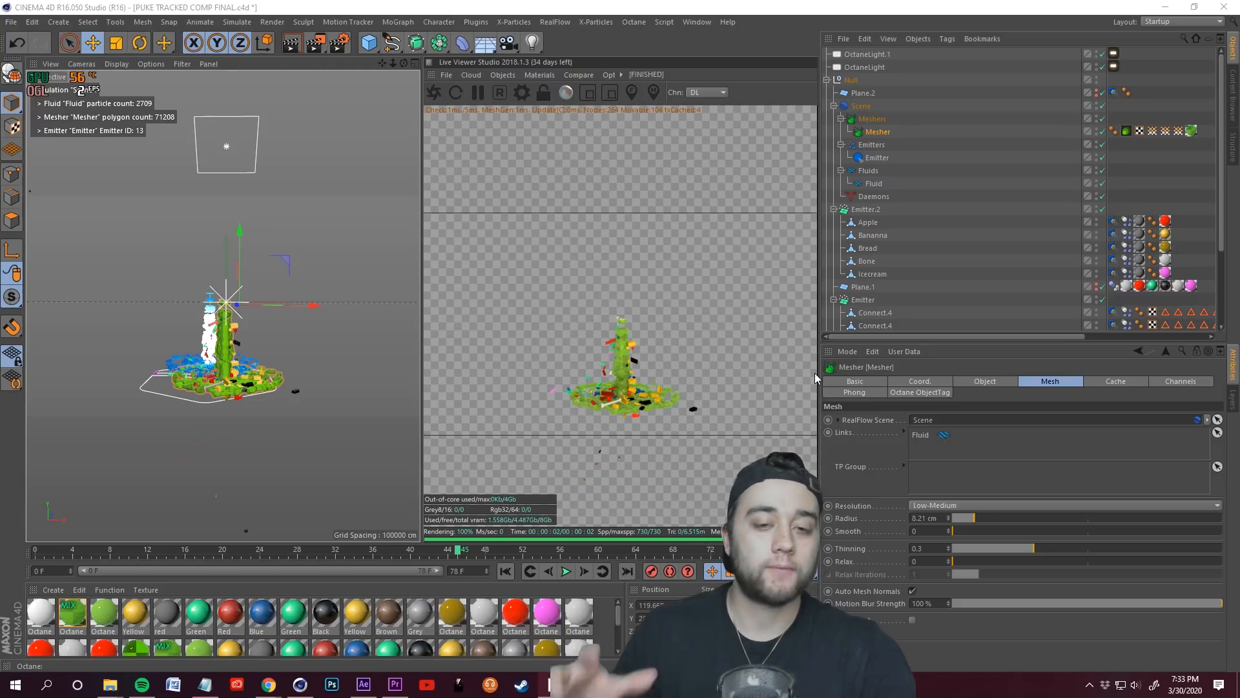
click(668, 416)
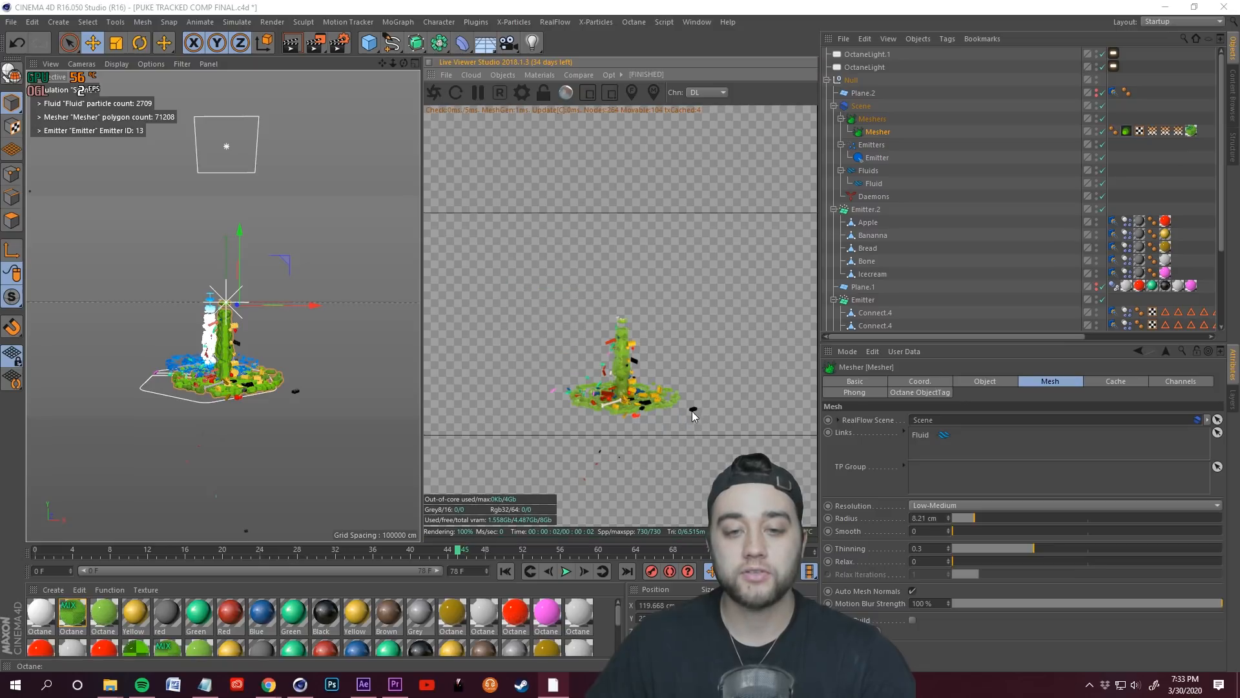
click(688, 416)
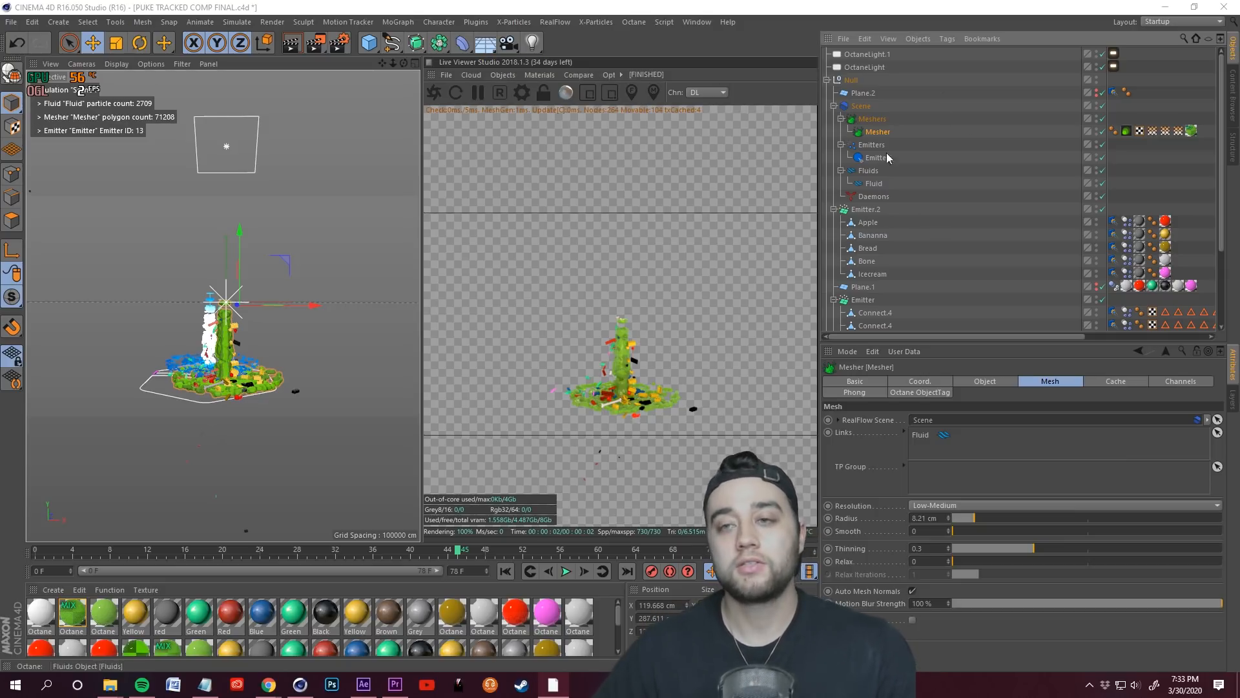
- Make the fluid's collision plane Plane.2 visible in the scene and hide it again
click(872, 93)
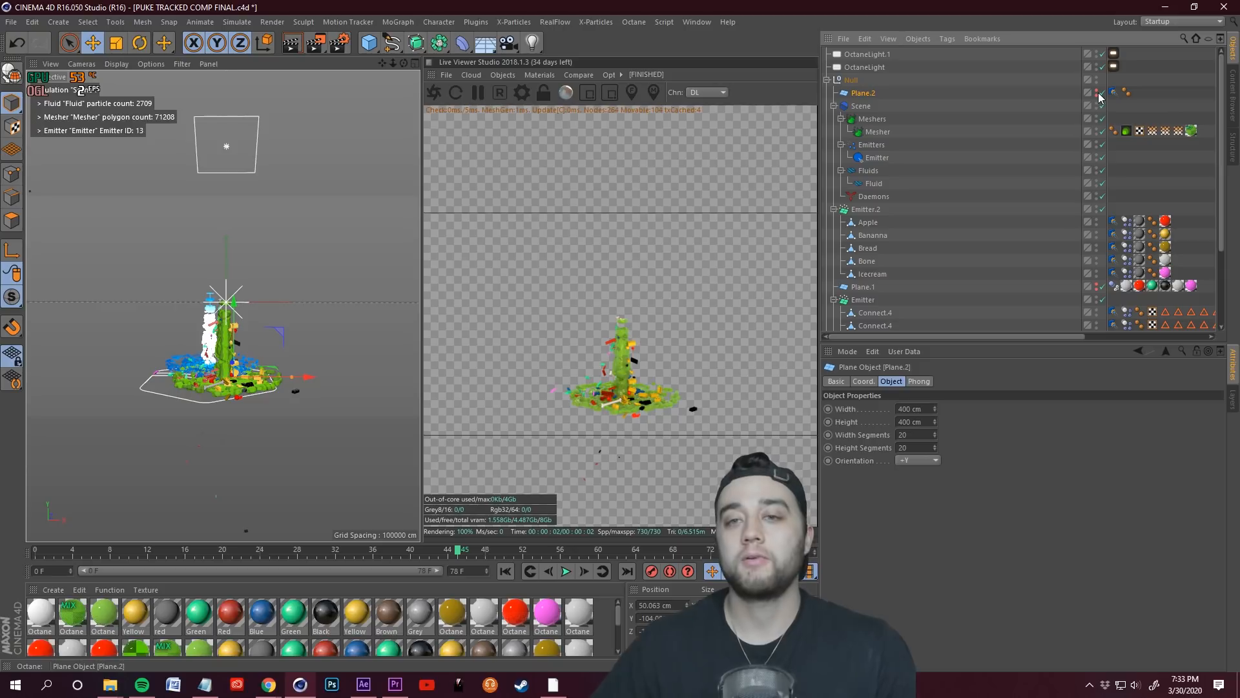
click(1098, 94)
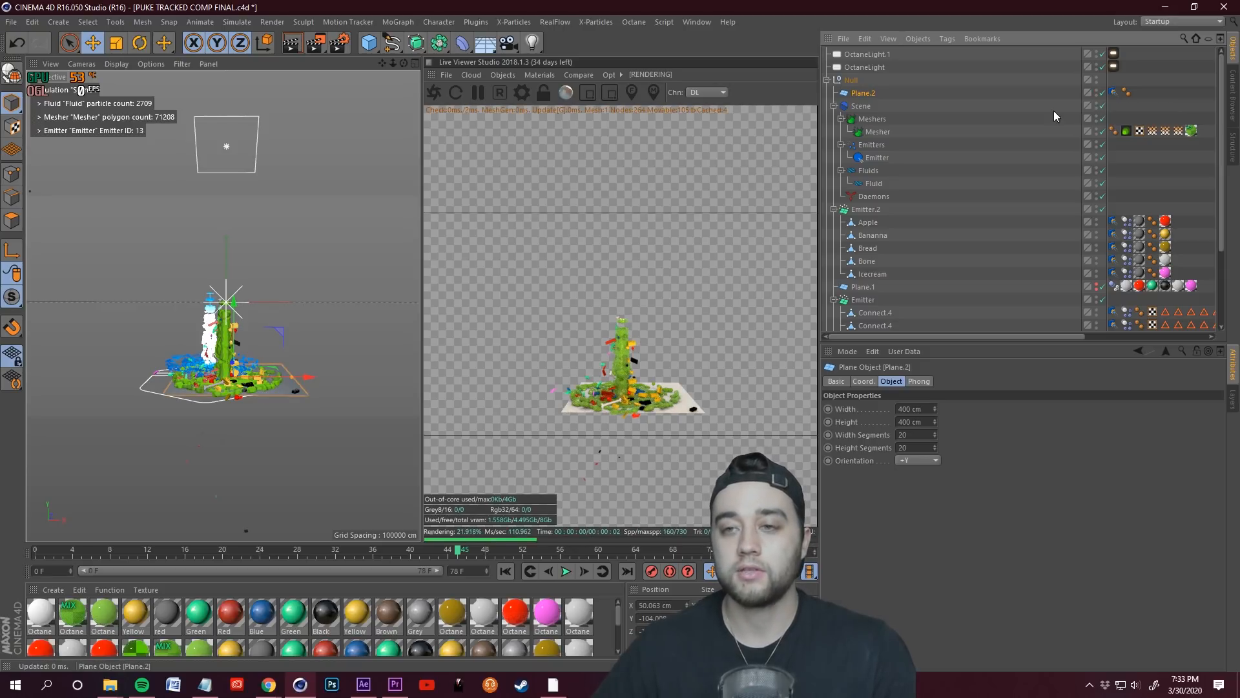
click(1097, 96)
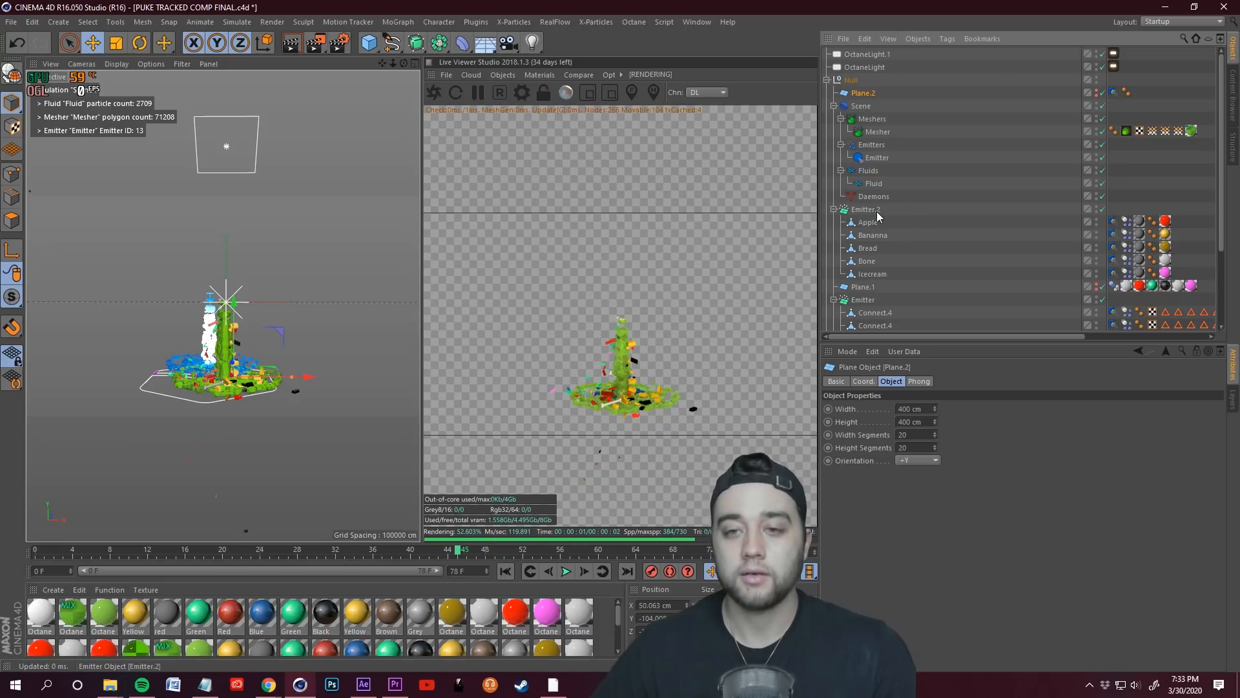
- Turn on viewport and render visibility for the ground object named Plane and select its red Octane material tag
scroll(882, 232, down, 5)
click(863, 183)
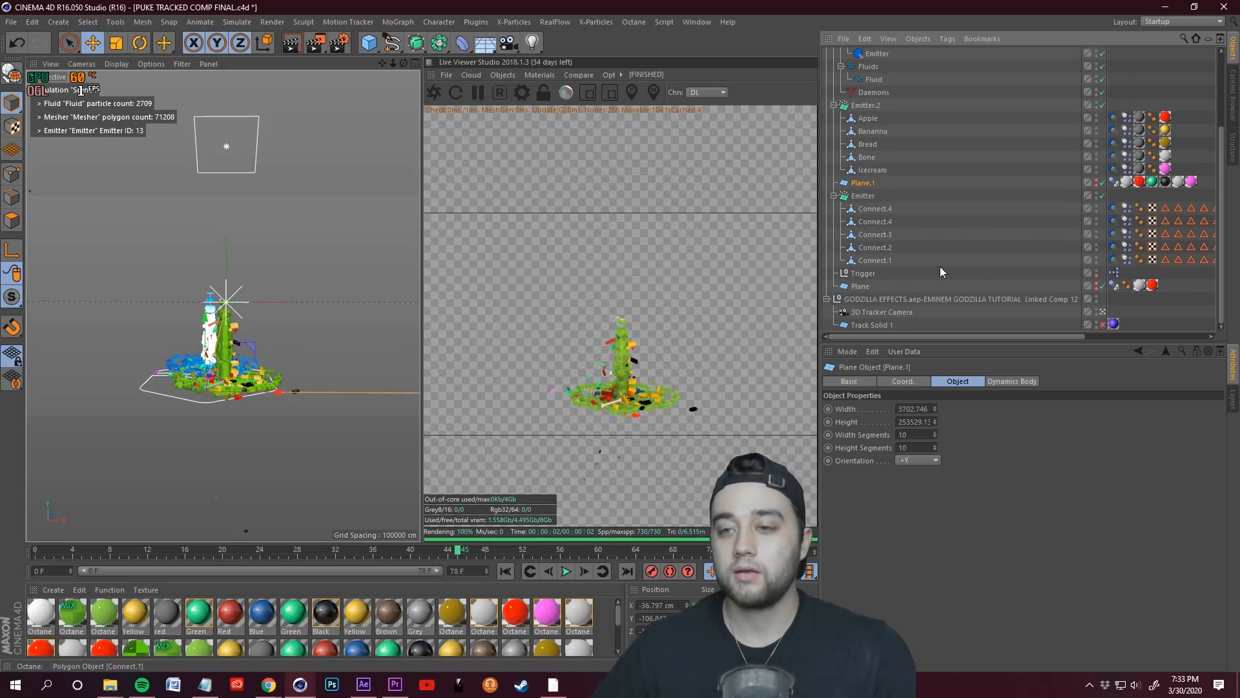
click(884, 284)
click(1096, 284)
click(1096, 288)
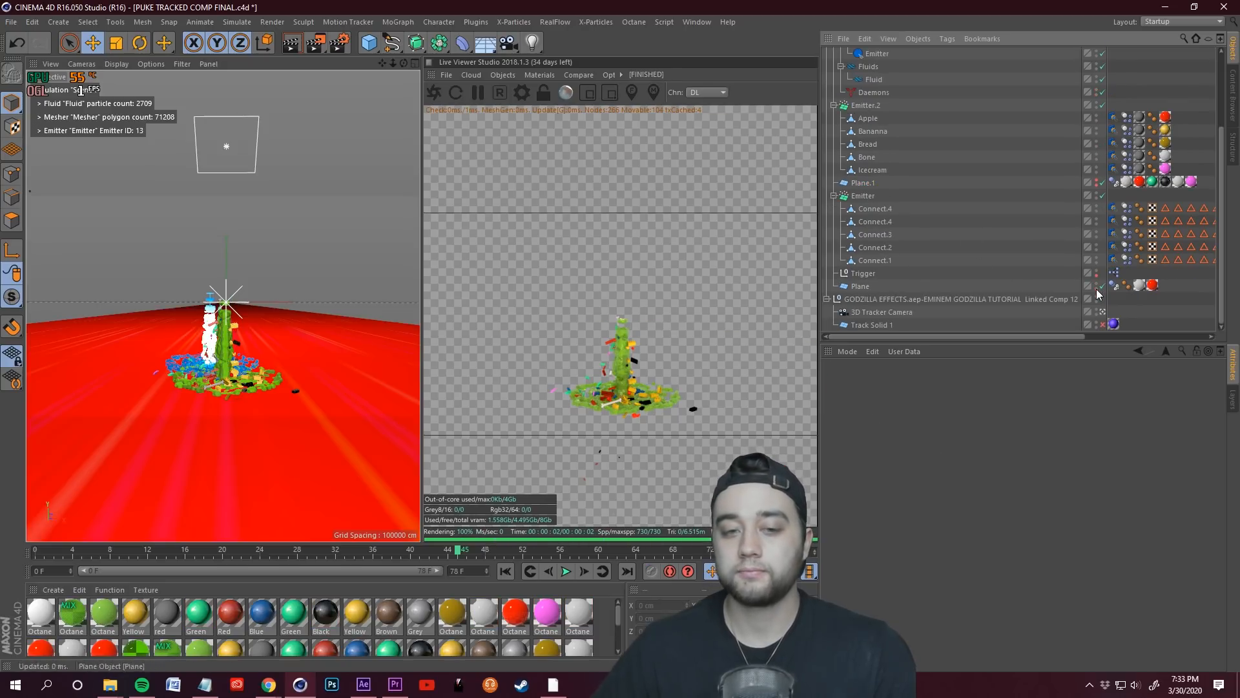
click(1153, 285)
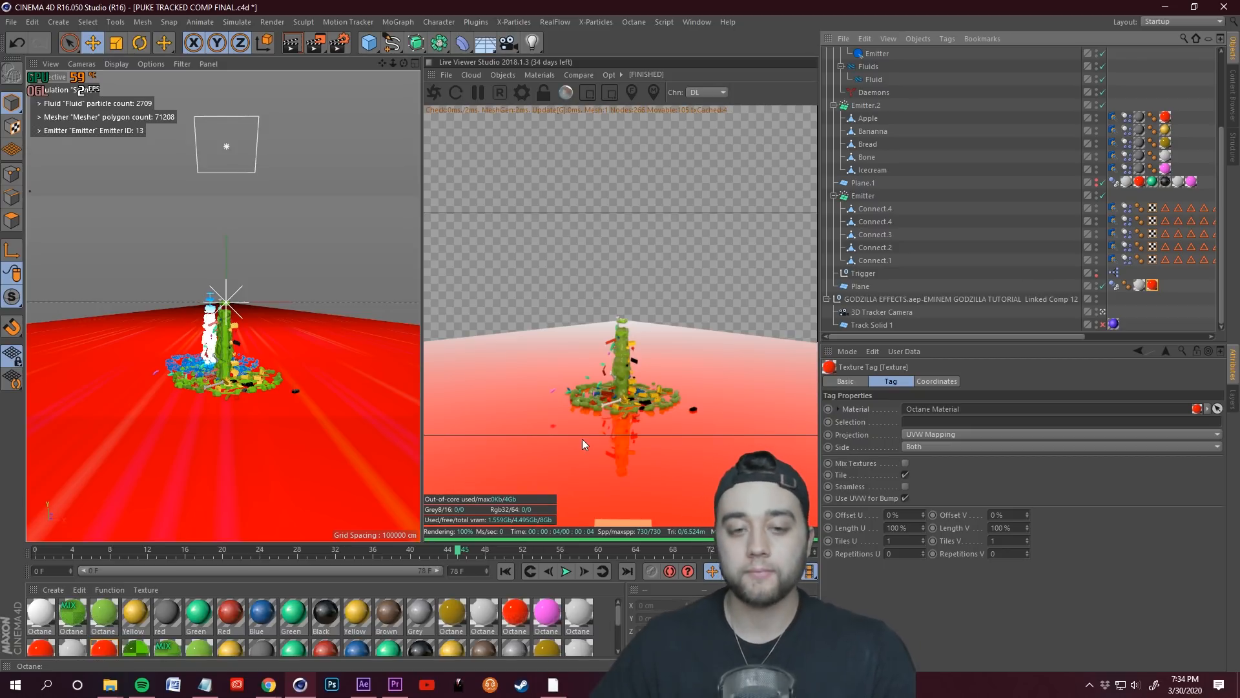
- Create a diffuse Octane material and enable Shadow catcher in its Common settings
click(48, 591)
mouse_move(67, 485)
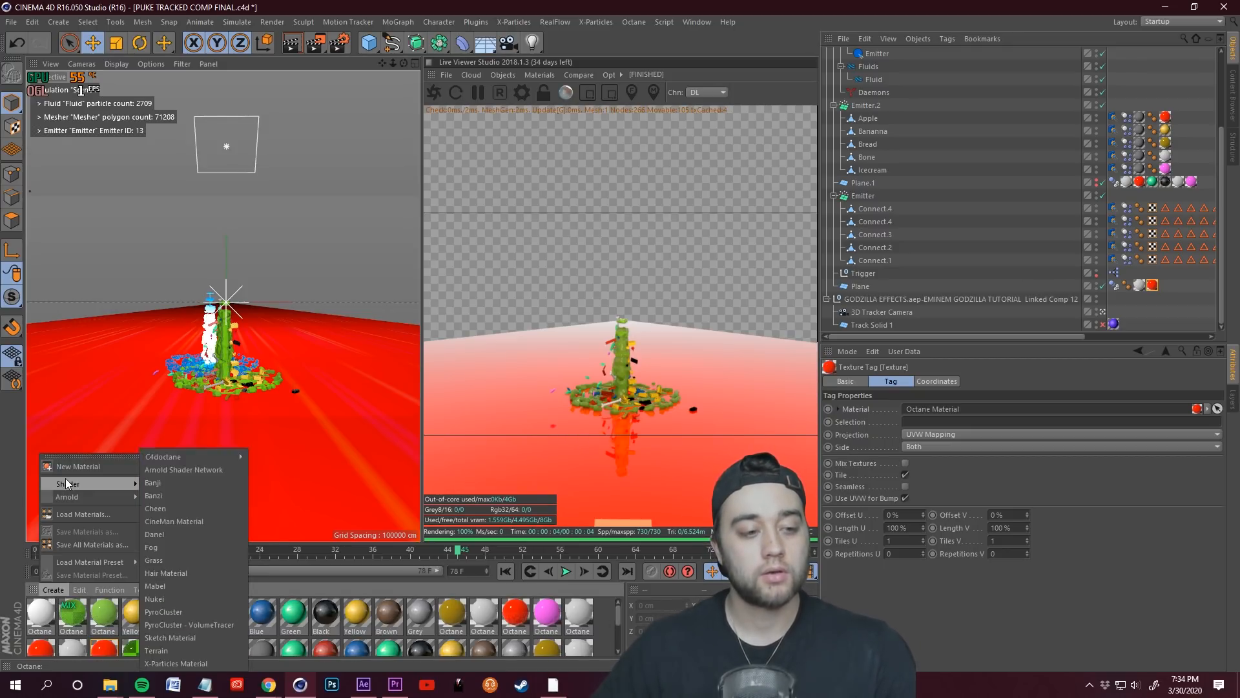
click(278, 470)
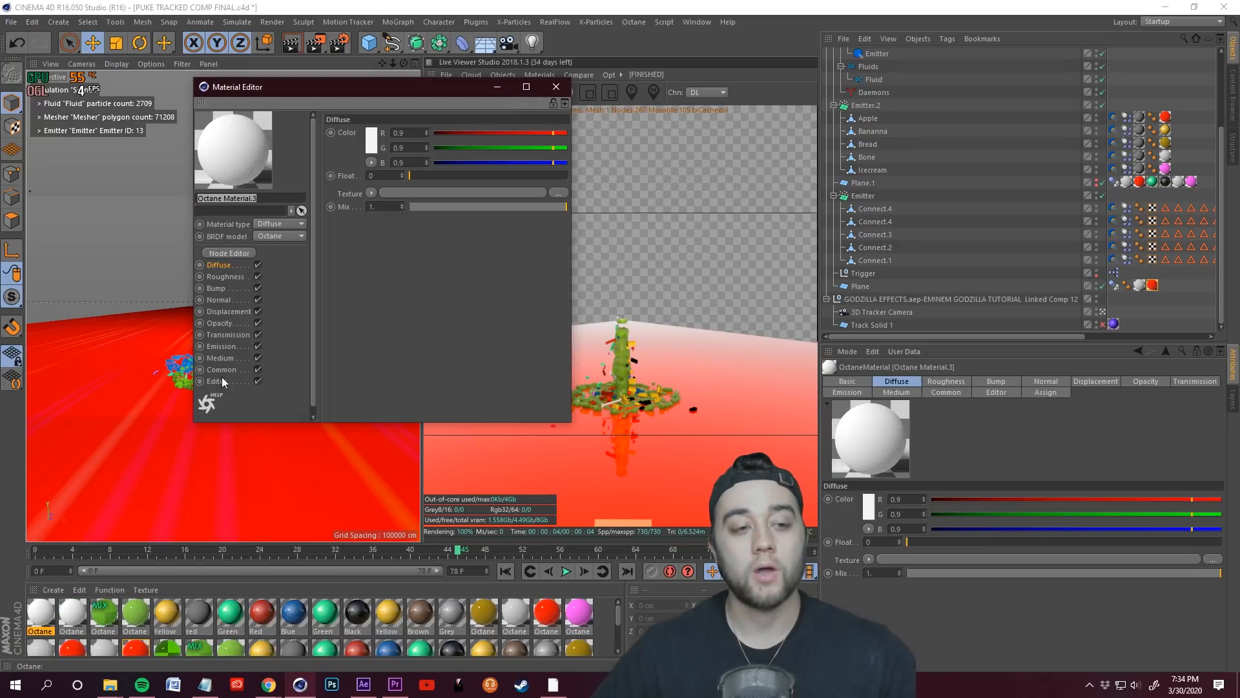
click(224, 370)
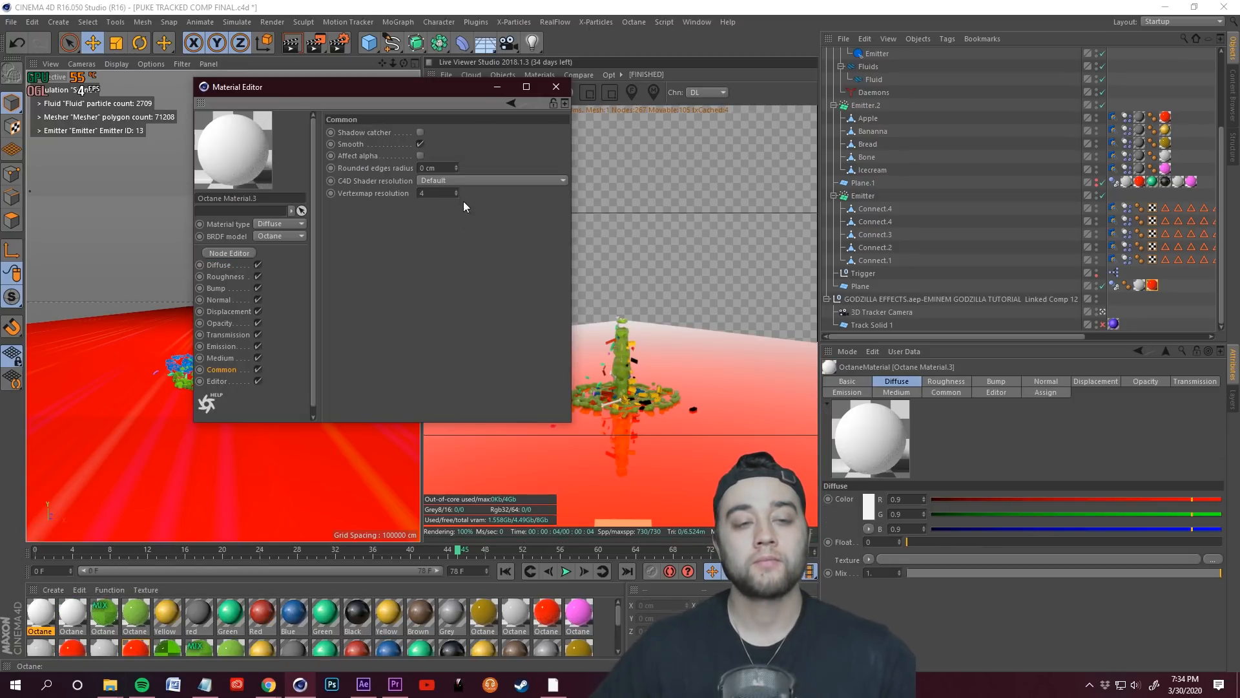
click(422, 132)
click(555, 86)
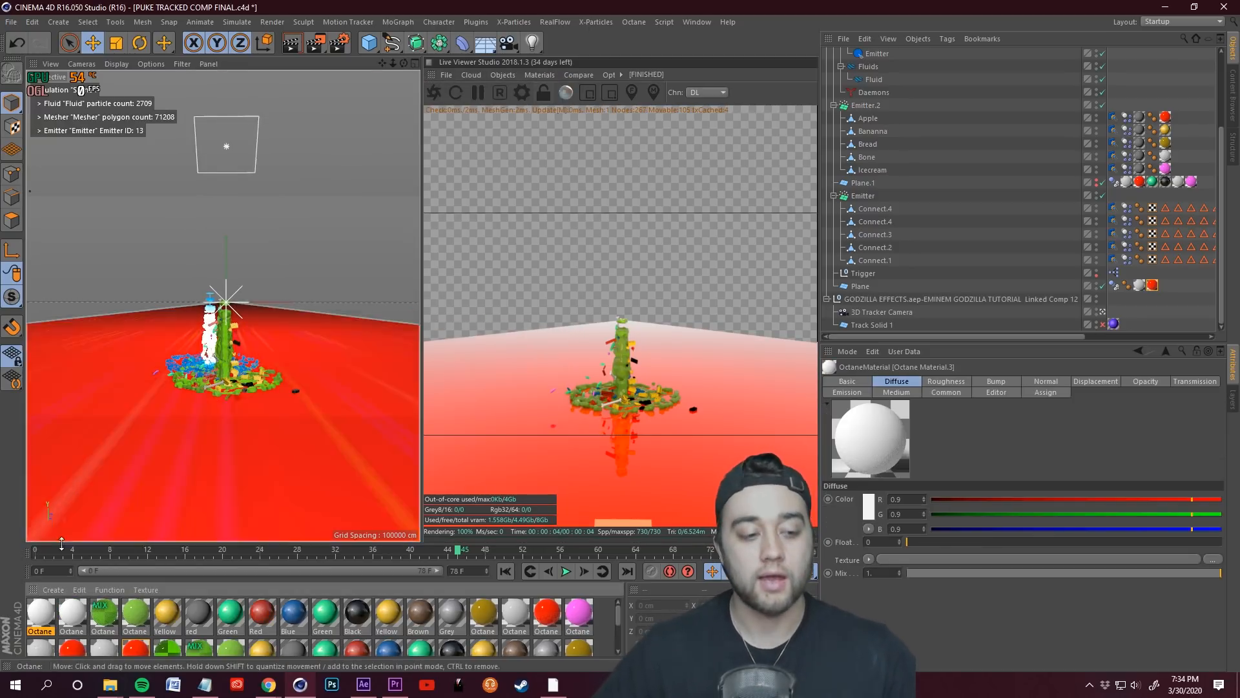
- Apply the shadow-catcher material to the ground object Plane and inspect the rendered shadows beneath the bricks and fluid
key(ctrl+z)
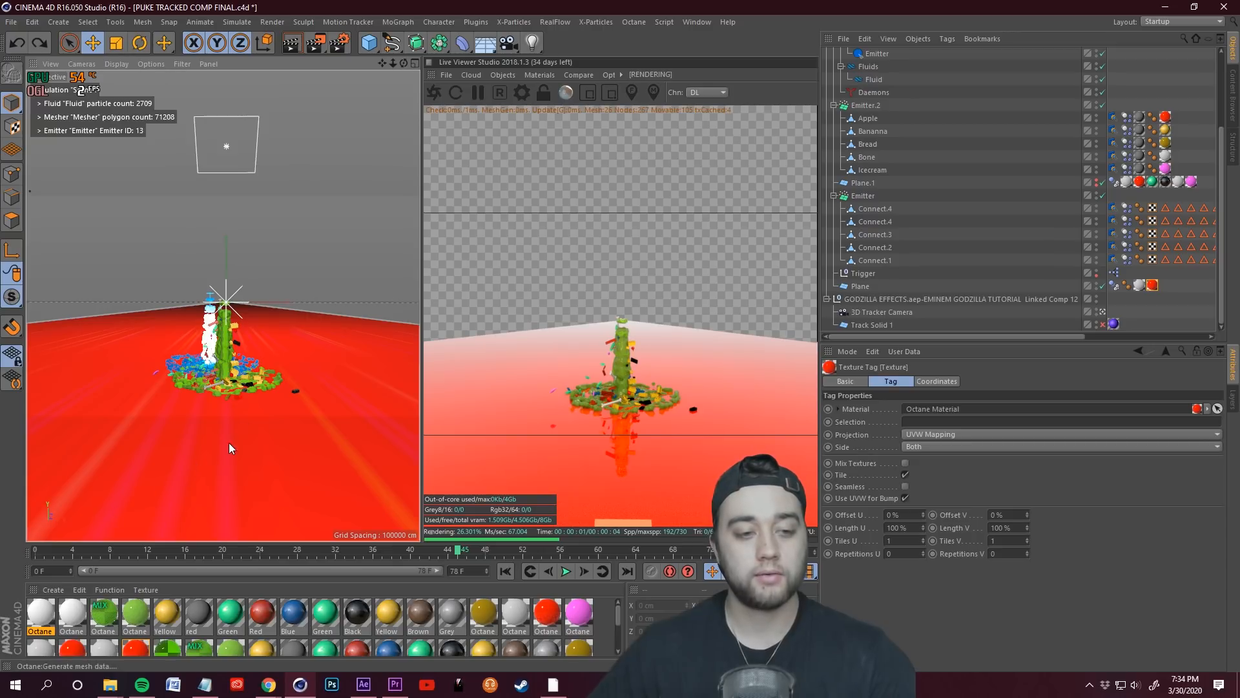
key(ctrl+y)
click(606, 414)
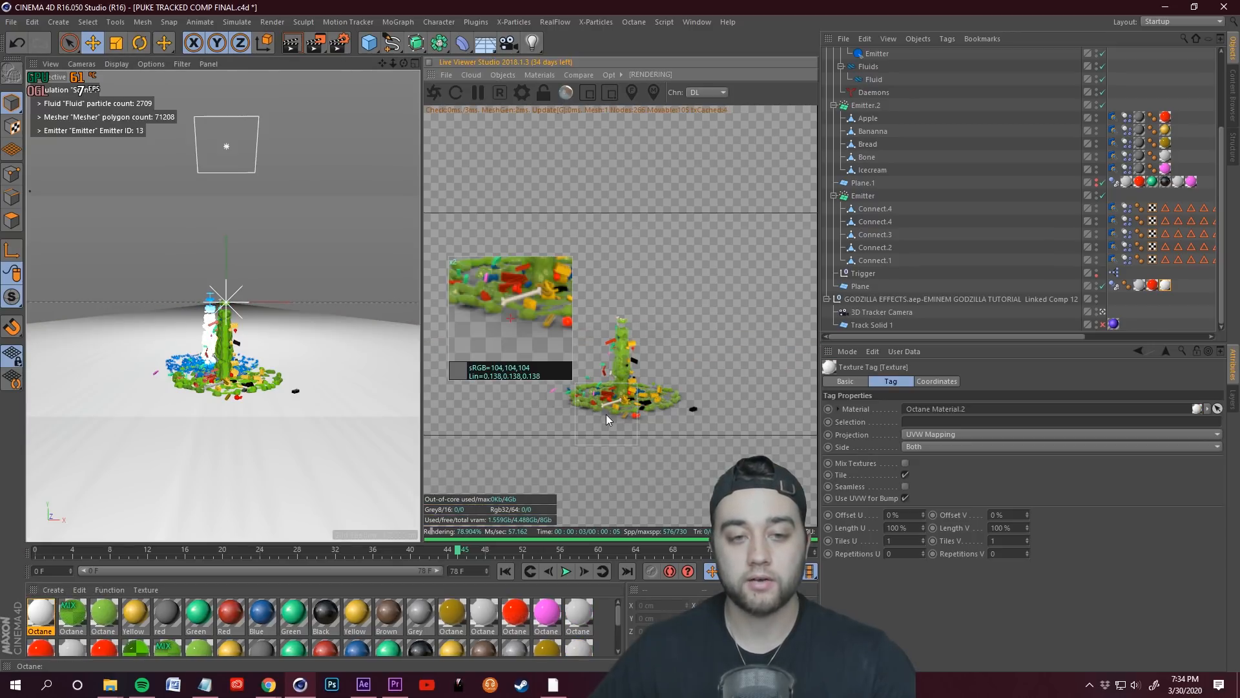
click(698, 410)
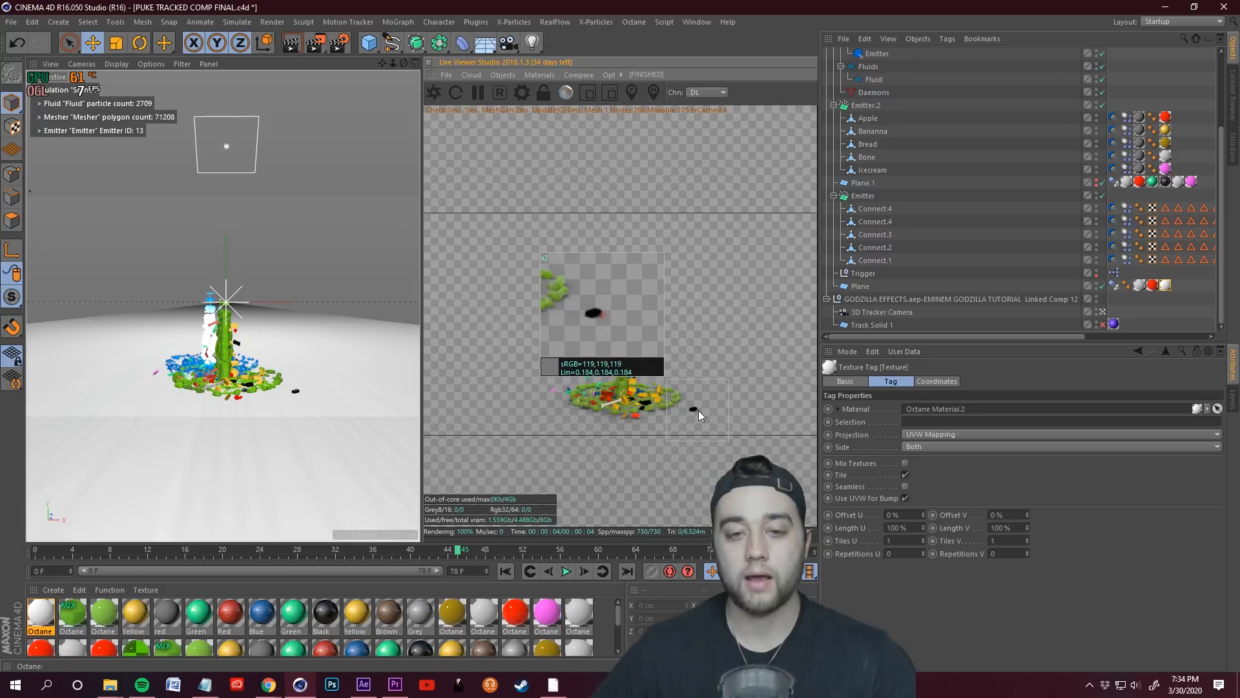
click(568, 401)
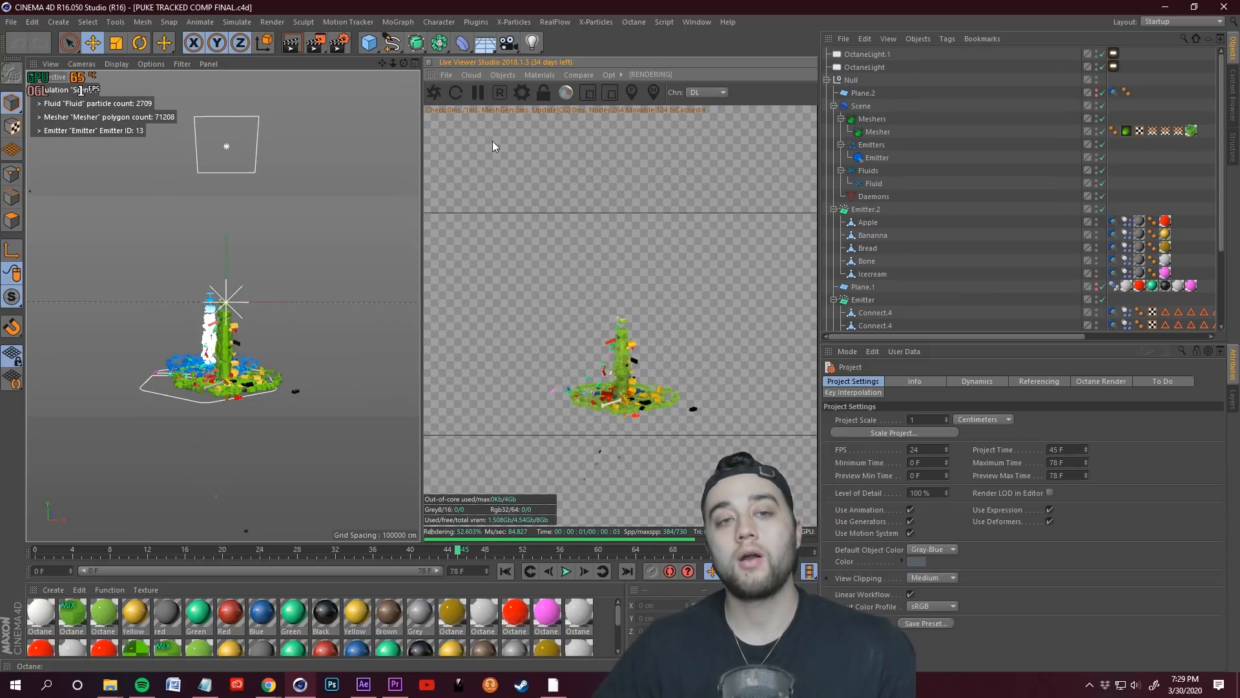
- Review the Octane kernel settings, switching Alpha shadows and Alpha channel off and on again to compare the render
click(522, 97)
drag(140, 11, 268, 51)
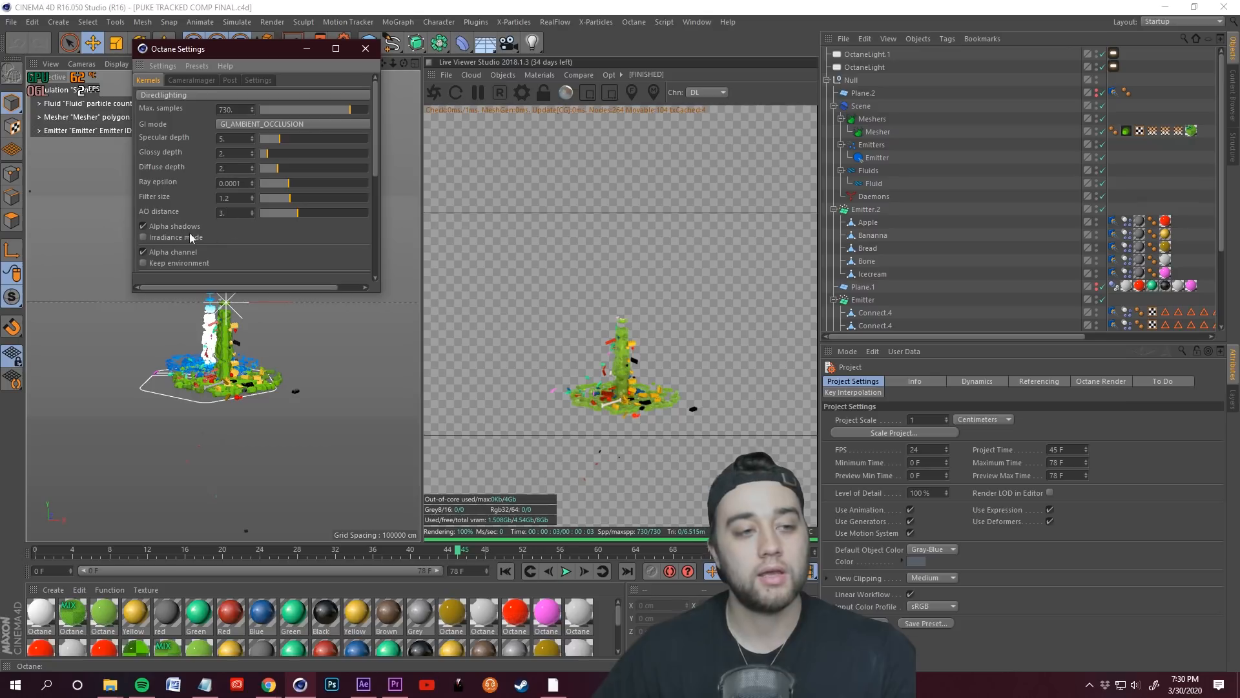
click(144, 227)
click(144, 227)
click(143, 251)
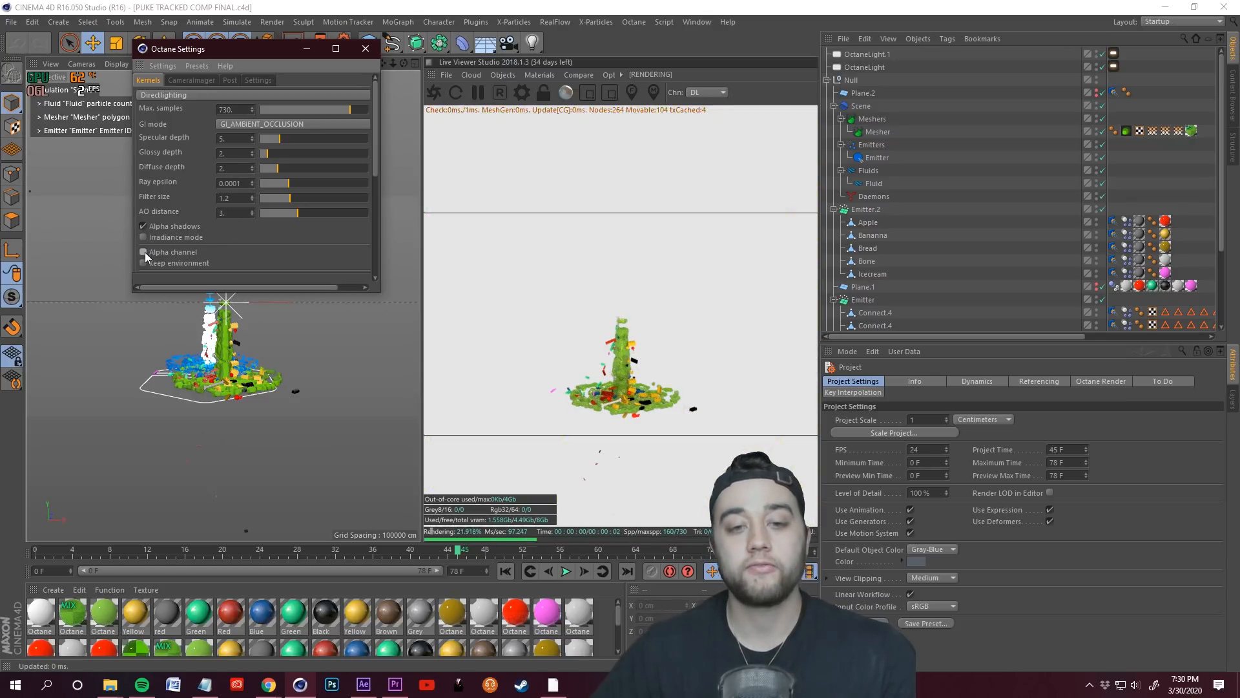
click(144, 252)
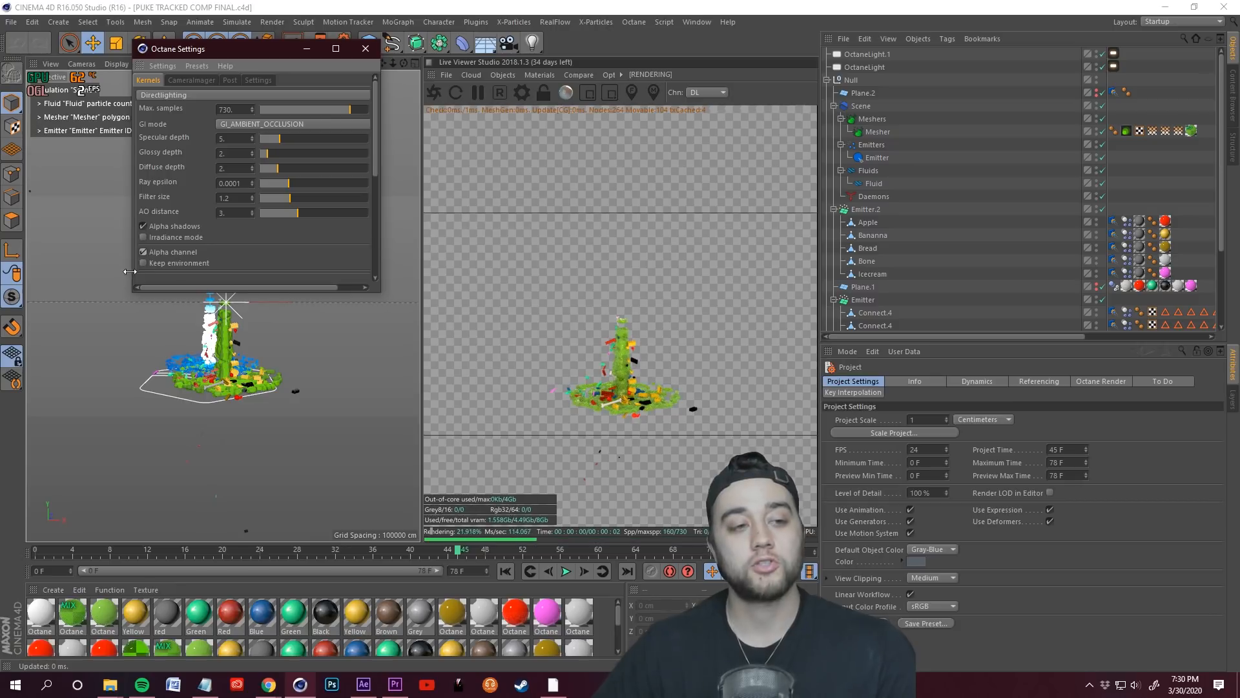
drag(373, 148, 383, 101)
click(365, 49)
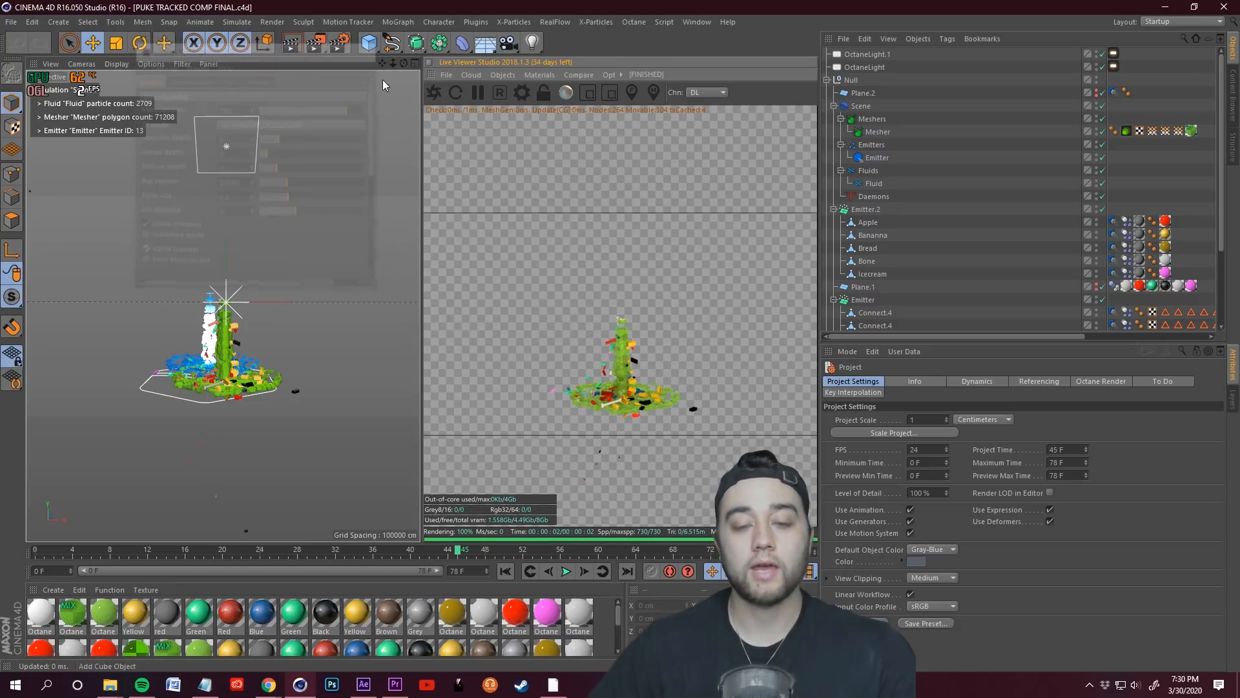
- Leave the 3D Tracker Camera to examine its placement around the simulation, and return to the tracked camera view
scroll(1002, 184, down, 3)
click(1102, 312)
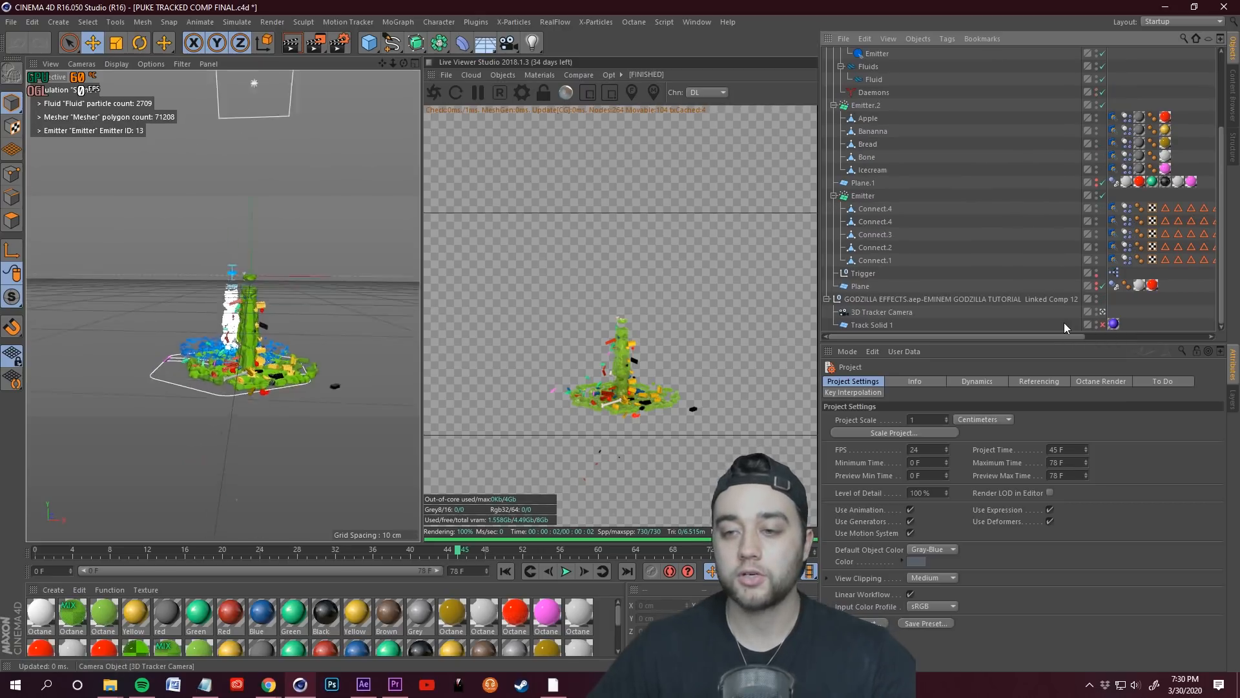
alt+drag(223, 213, 284, 214)
alt+right_drag(284, 213, 246, 194)
alt+drag(245, 194, 262, 154)
alt+right_drag(262, 154, 369, 114)
alt+middle_drag(295, 132, 244, 207)
scroll(243, 201, down, 2)
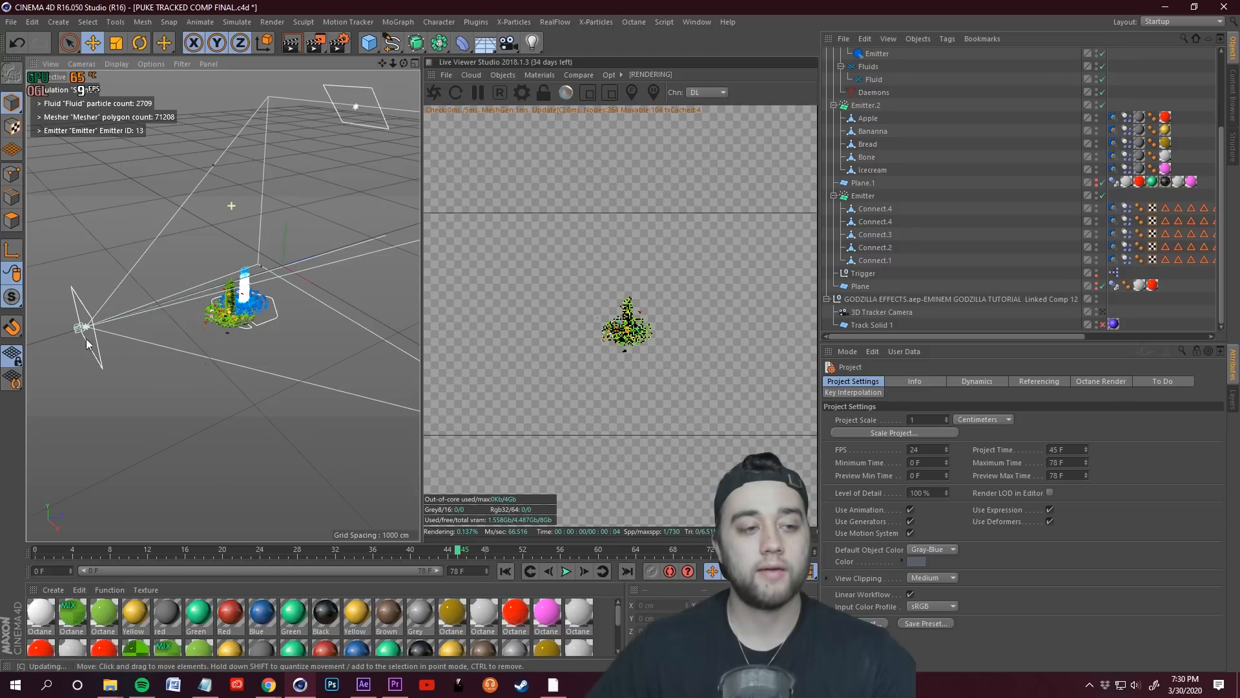
click(1103, 312)
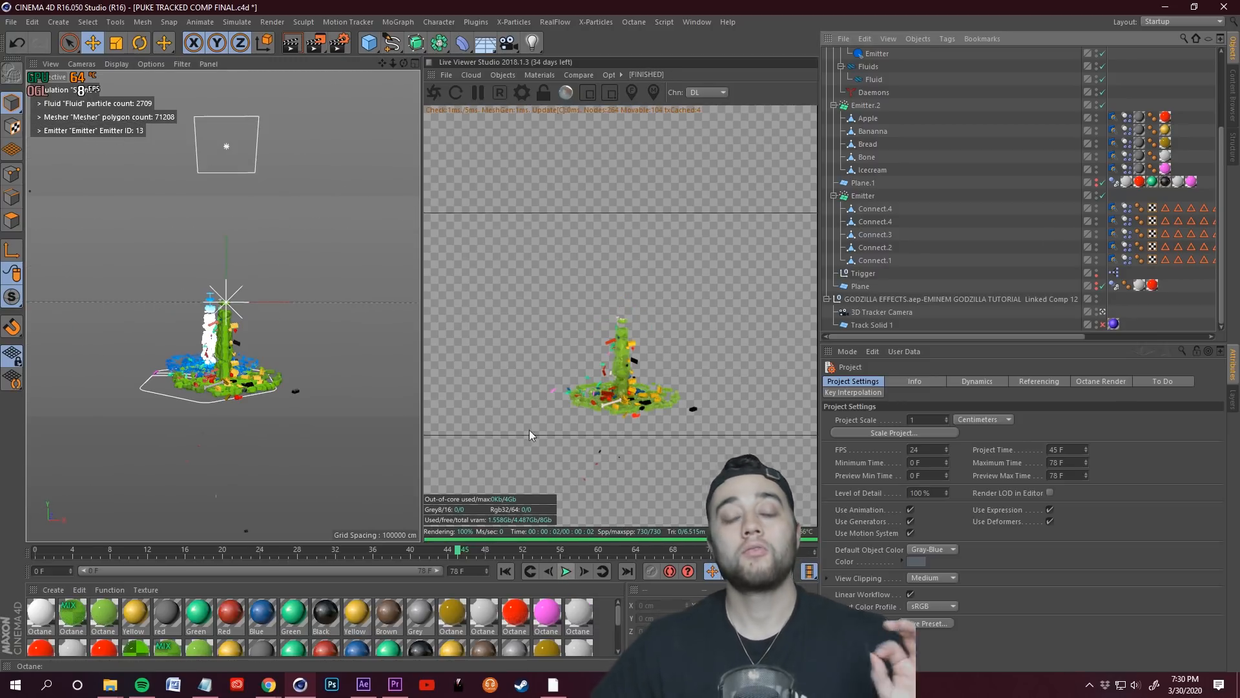
- Review the render settings for the TIFF save path, alpha channel, output size and frame range without changing them
click(340, 44)
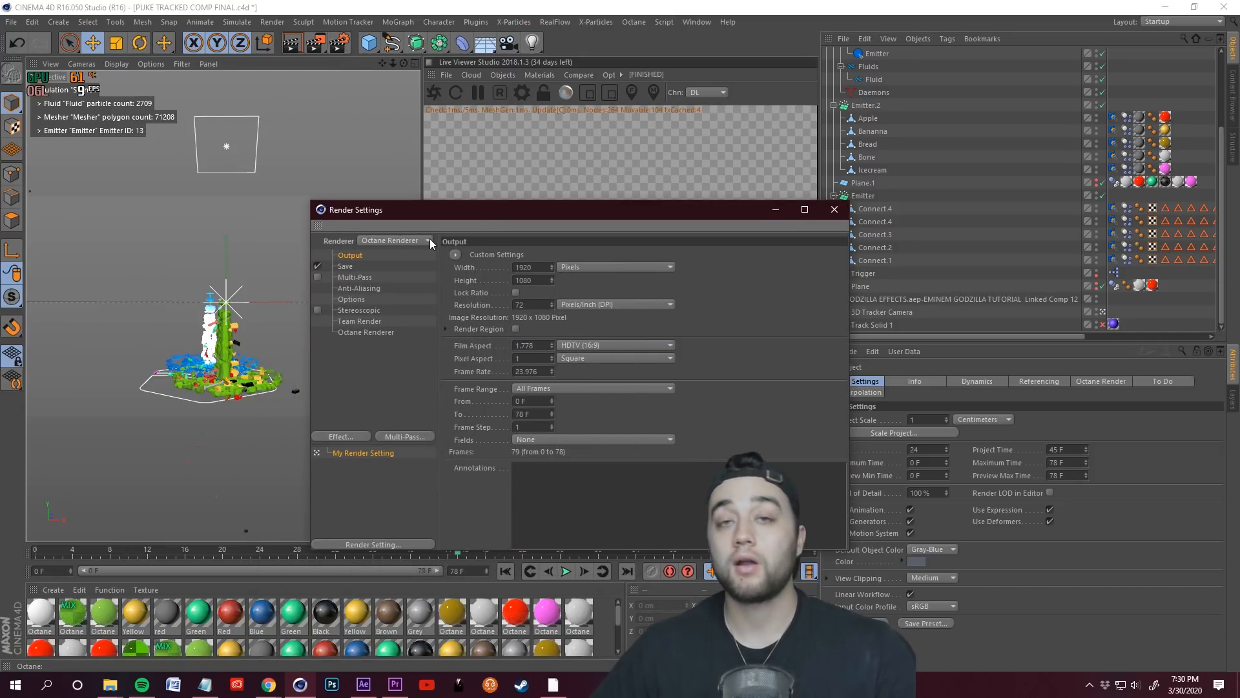
click(350, 266)
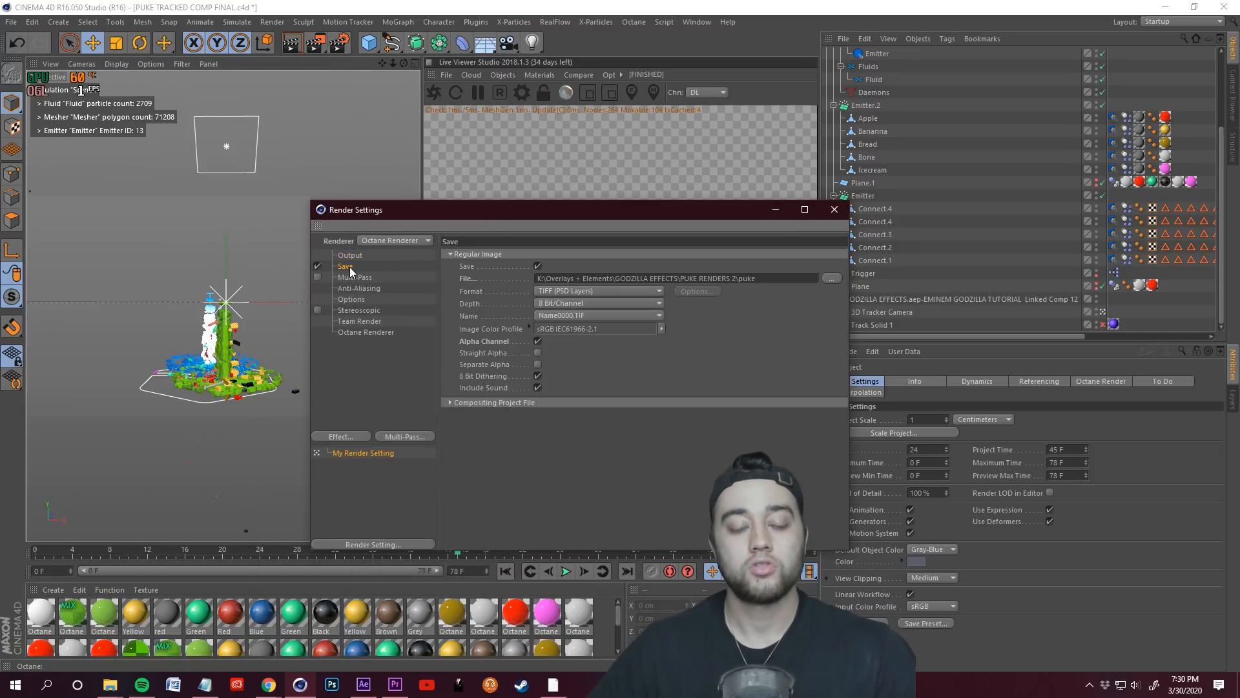
click(832, 279)
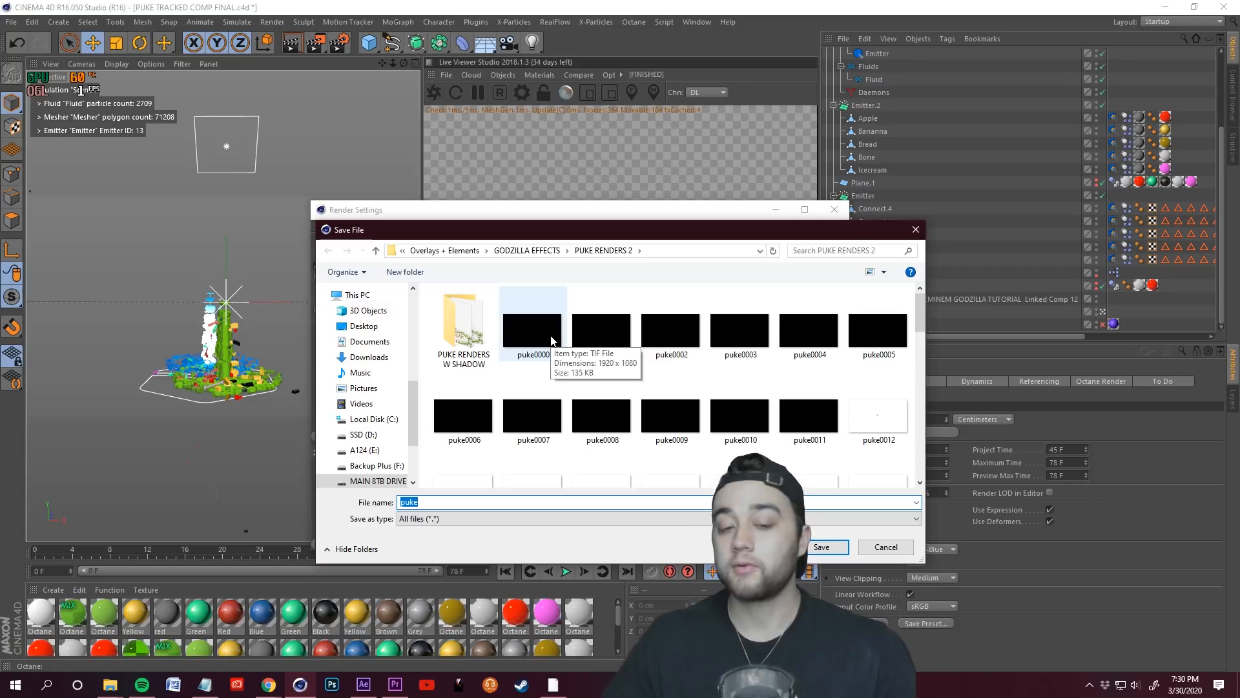
click(900, 553)
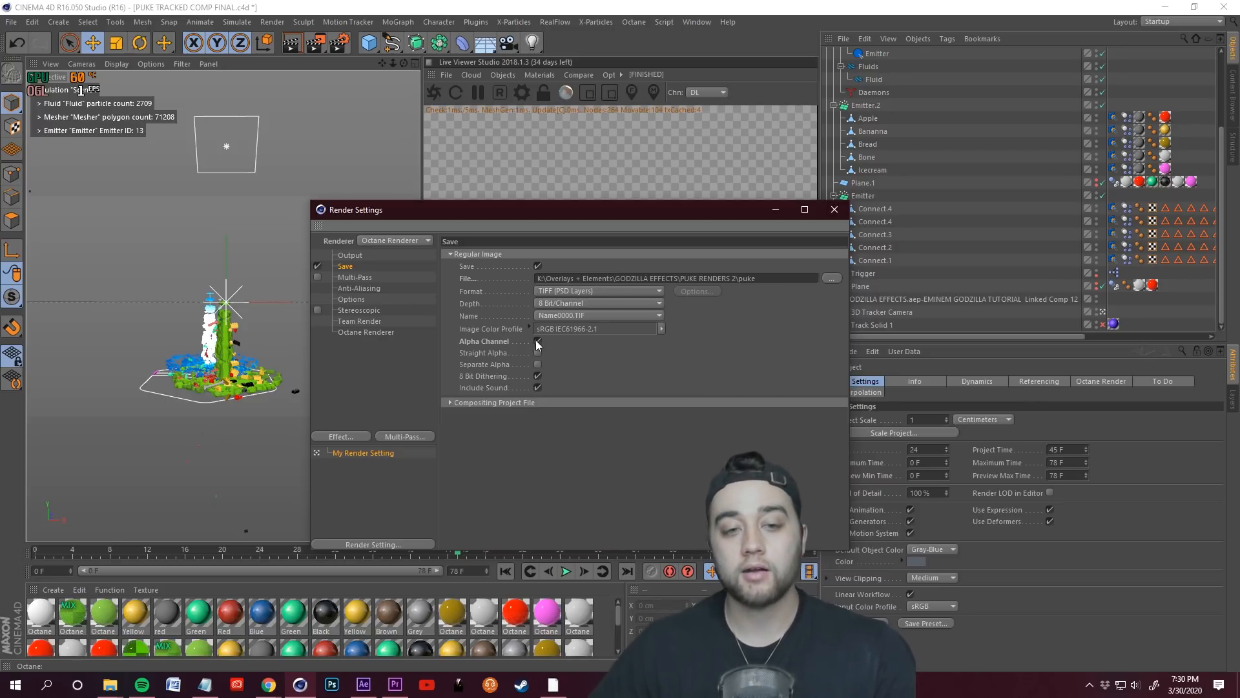
click(353, 256)
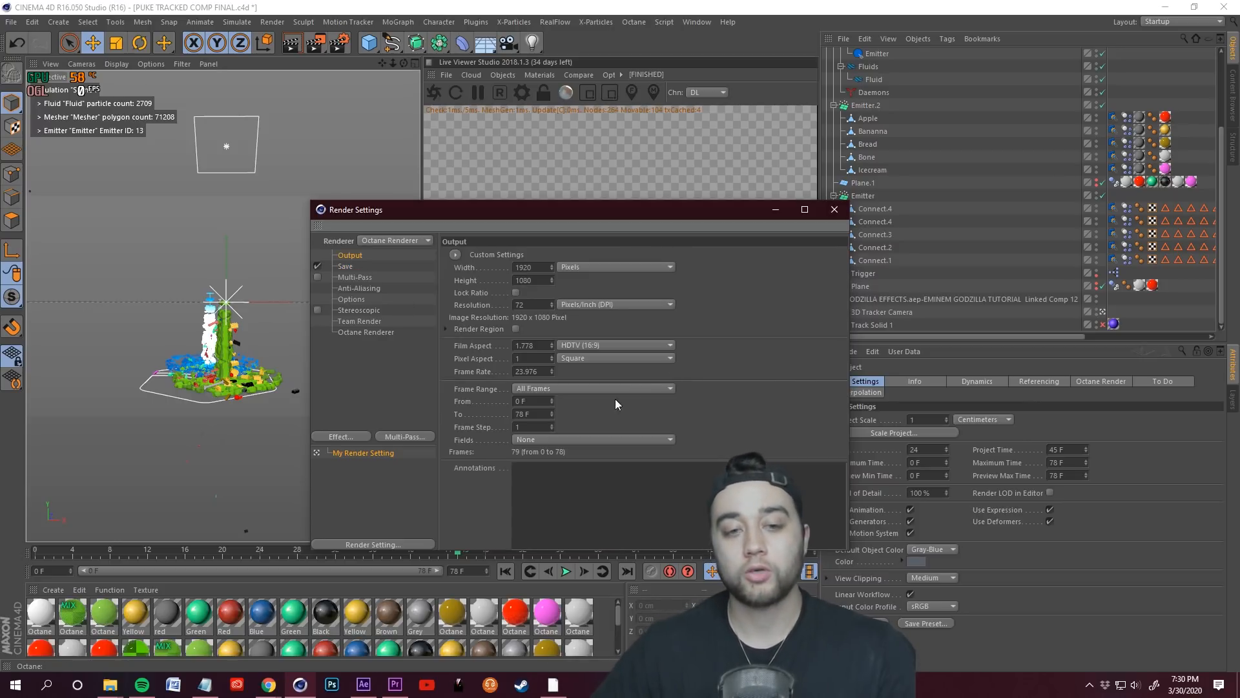
click(834, 210)
- Select the RealFlow Mesher object and locate the Octane ObjectTag among the C4doctane tags available for it
scroll(976, 151, up, 3)
click(902, 133)
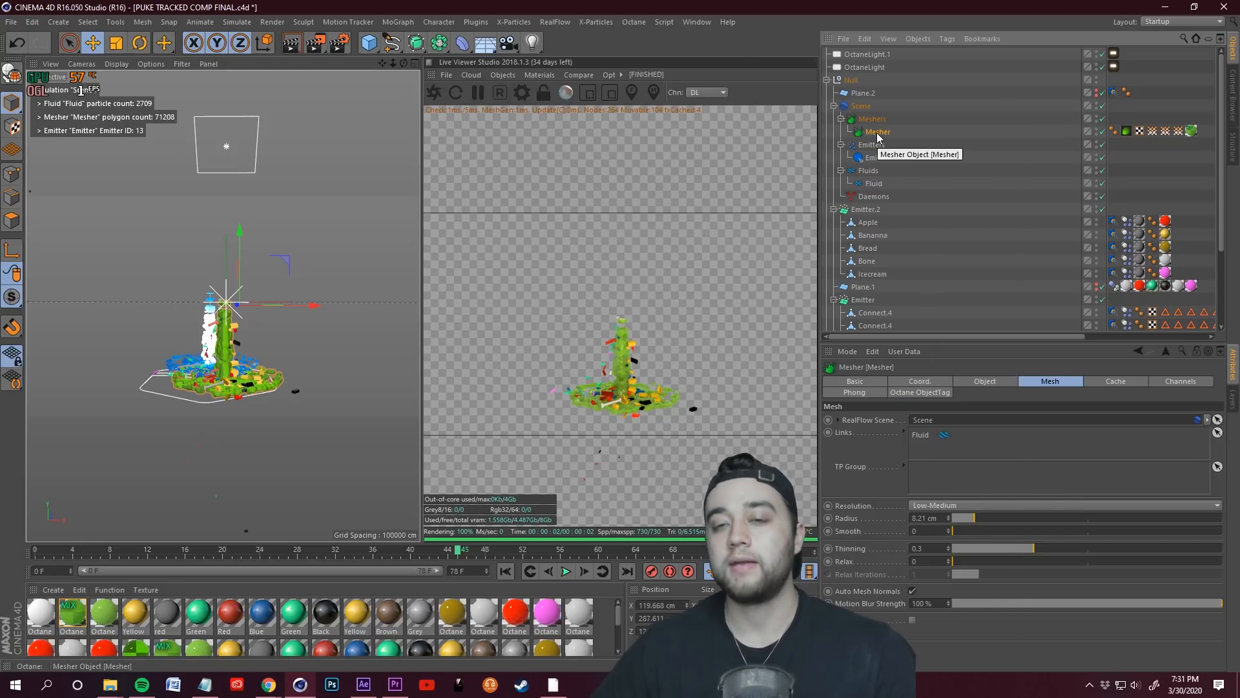
right_click(877, 134)
mouse_move(959, 173)
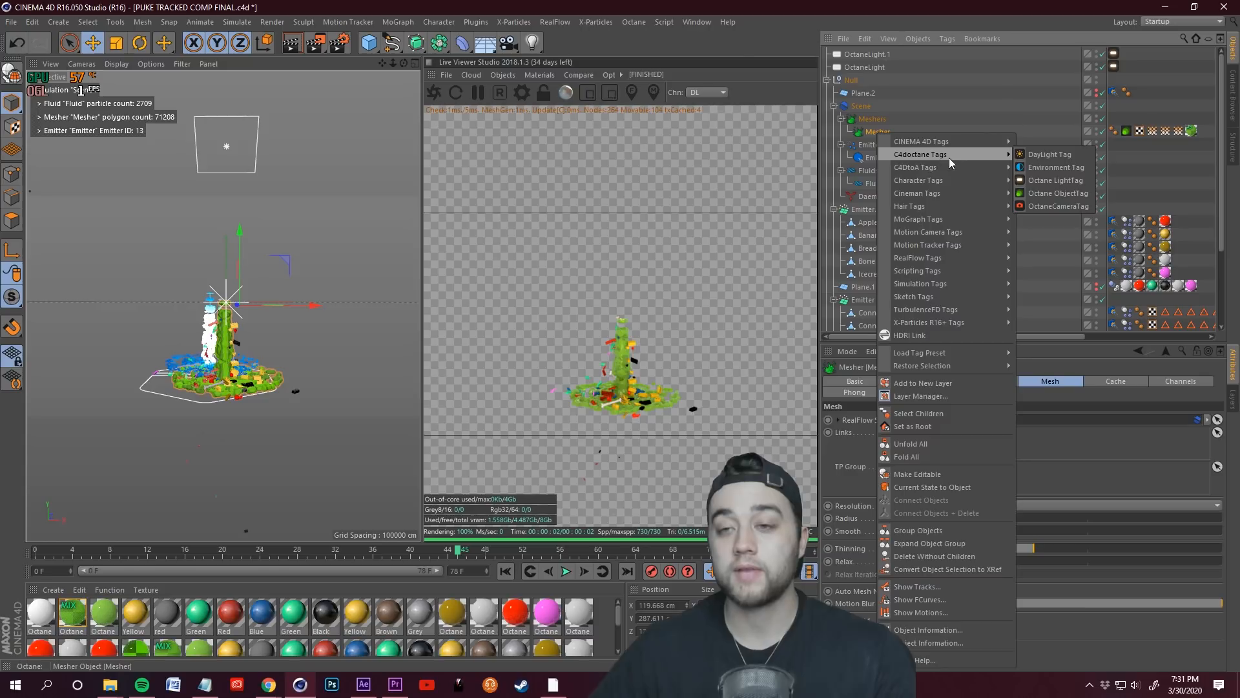
click(1064, 194)
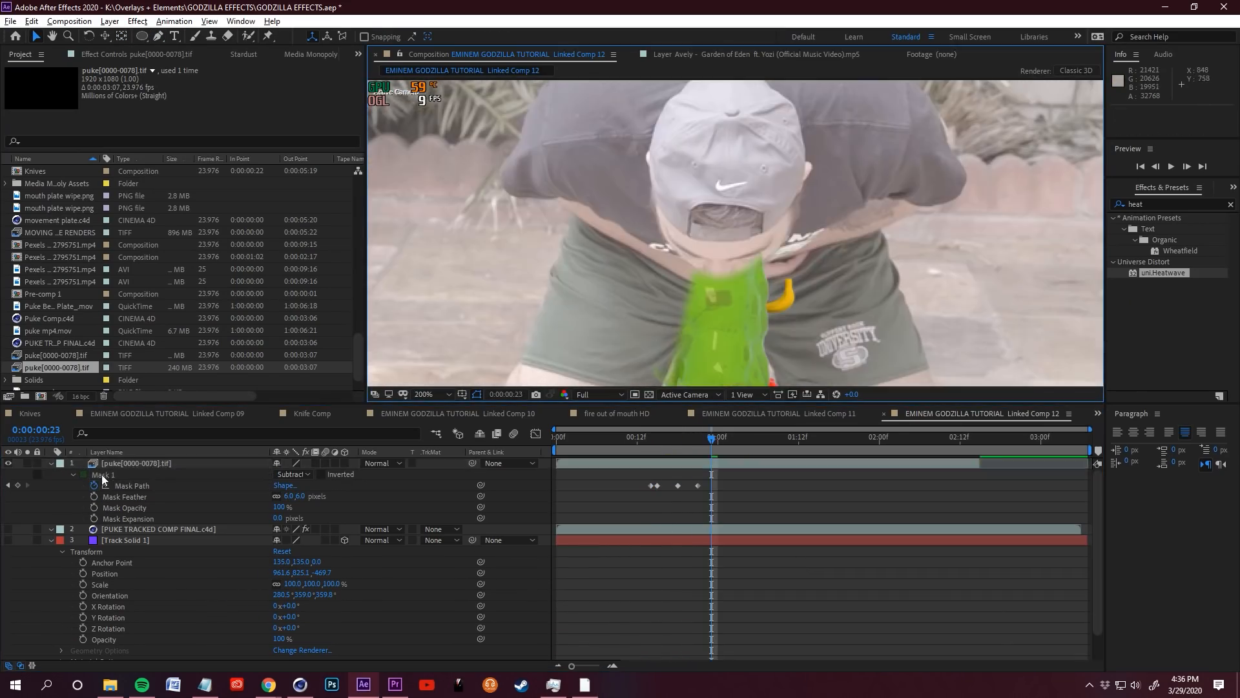
- In After Effects, keyframe Mask 1's path on the puke[0000-0078].tif layer at about 0:00:01:07 and check the preceding frames
click(102, 477)
key(Page_Down)
key(Page_Down)
key(Page_Down)
key(Page_Down)
key(Page_Down)
key(Page_Down)
key(Page_Down)
key(Page_Down)
key(Page_Up)
key(Page_Up)
key(Page_Up)
key(Page_Up)
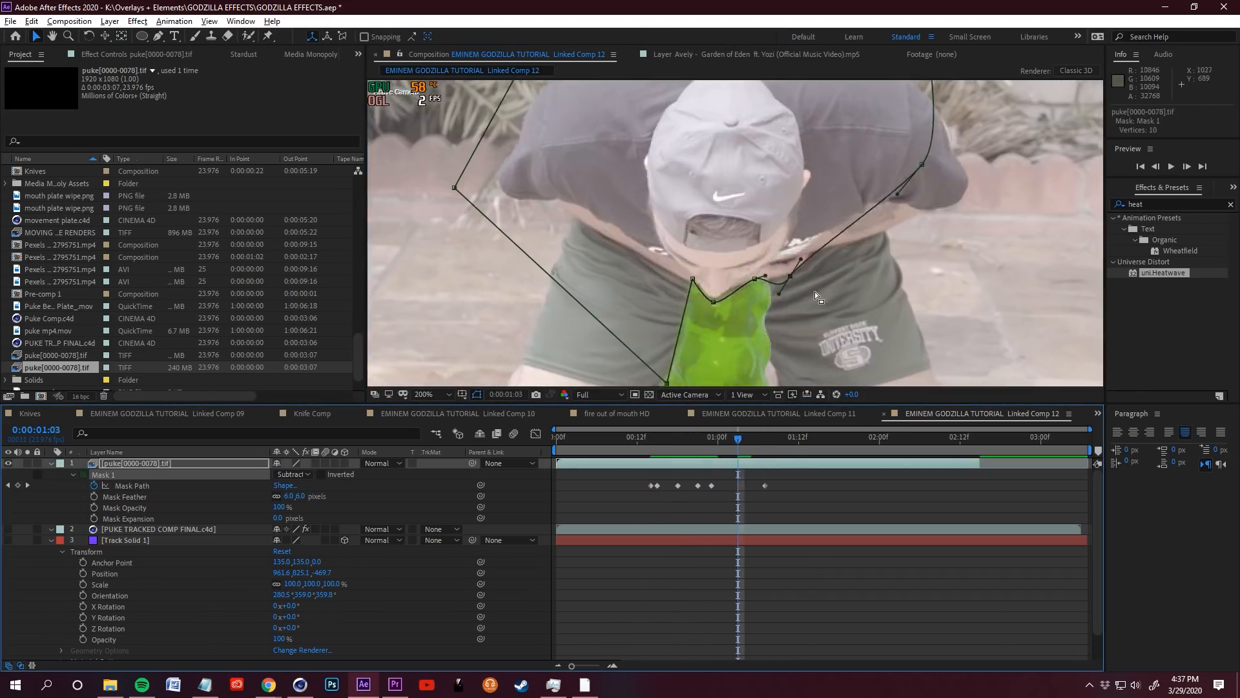
- Reshape Mask 1 along the chin and neck, keyframing its path at about 0:00:01:12 and at 0:00:01:18
key(Page_Down)
key(Page_Down)
key(Page_Down)
key(Page_Down)
key(Page_Down)
key(Page_Down)
key(Page_Down)
key(Page_Down)
key(Page_Down)
scroll(751, 304, up, 1)
scroll(641, 252, down, 3)
drag(766, 439, 839, 439)
scroll(665, 271, up, 3)
drag(641, 251, 664, 270)
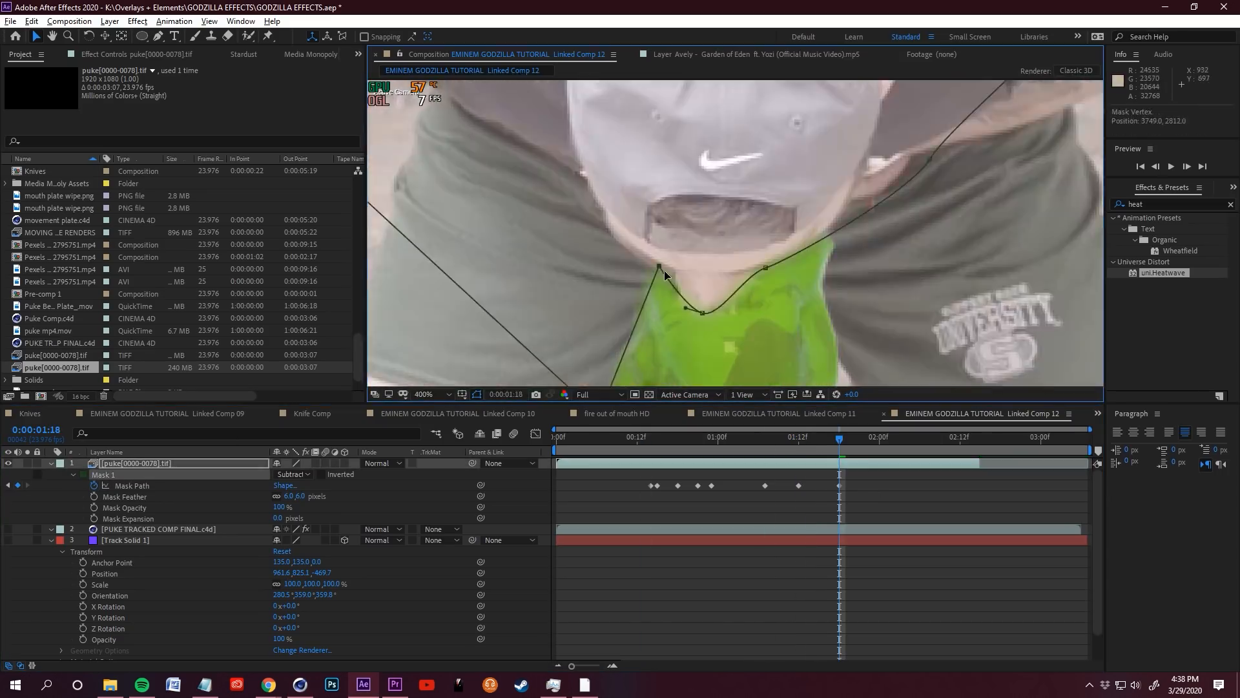
- Play the composite from its first frame to check the animated Mask 1
scroll(665, 270, down, 3)
drag(598, 440, 559, 439)
key(space)
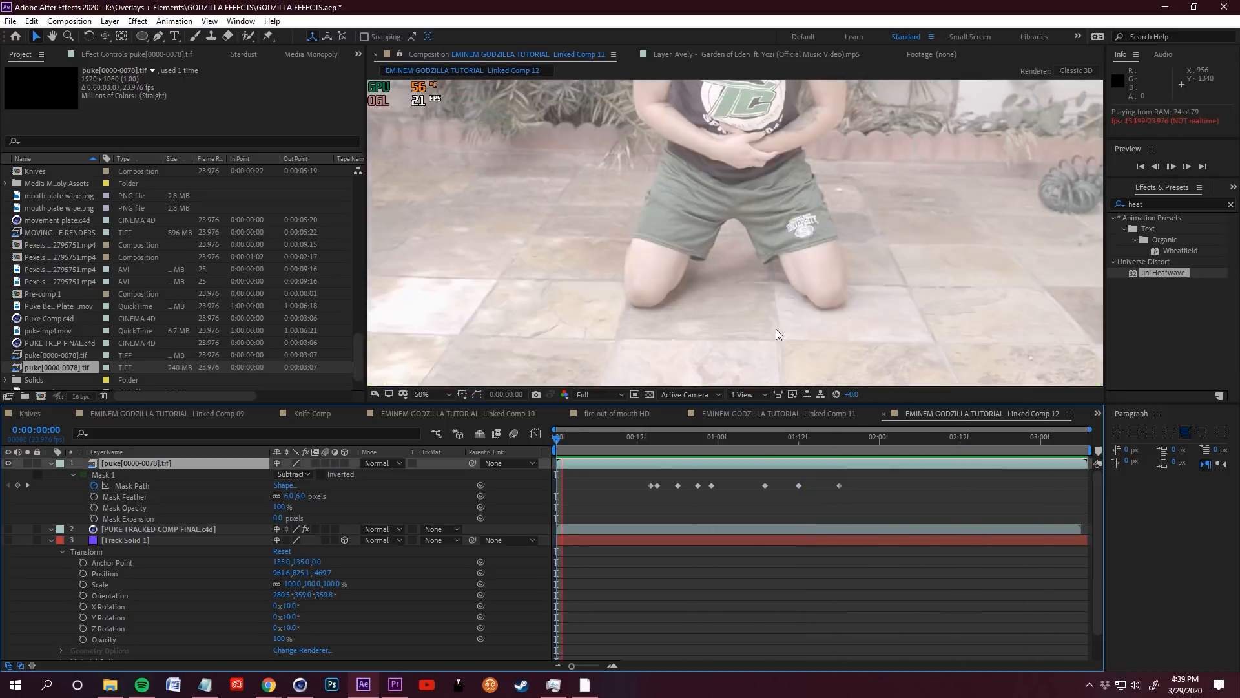
click(285, 518)
- Draw a second Subtract mask with a 3-pixel feather on the puke layer, along the edge of the green fluid stream
drag(1082, 439, 651, 440)
scroll(756, 196, up, 1)
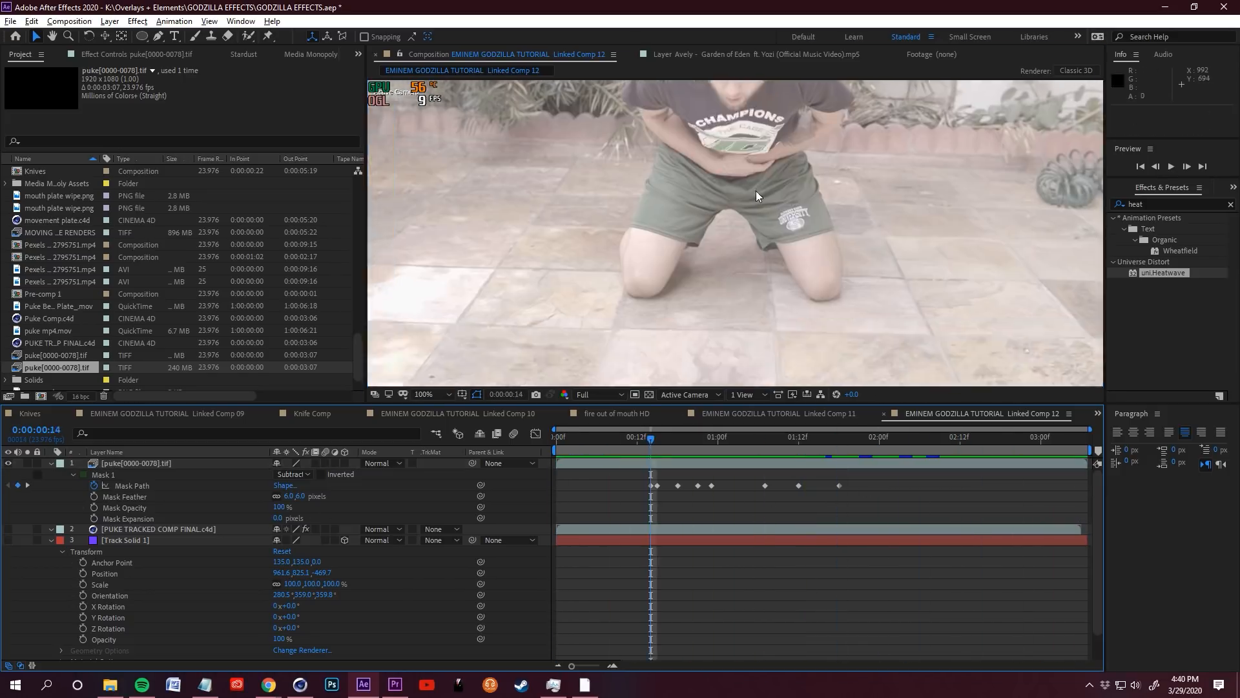
key(g)
click(756, 196)
key(Page_Down)
key(Page_Down)
key(Page_Down)
key(Page_Down)
key(Page_Down)
key(F2)
click(72, 540)
key(Page_Down)
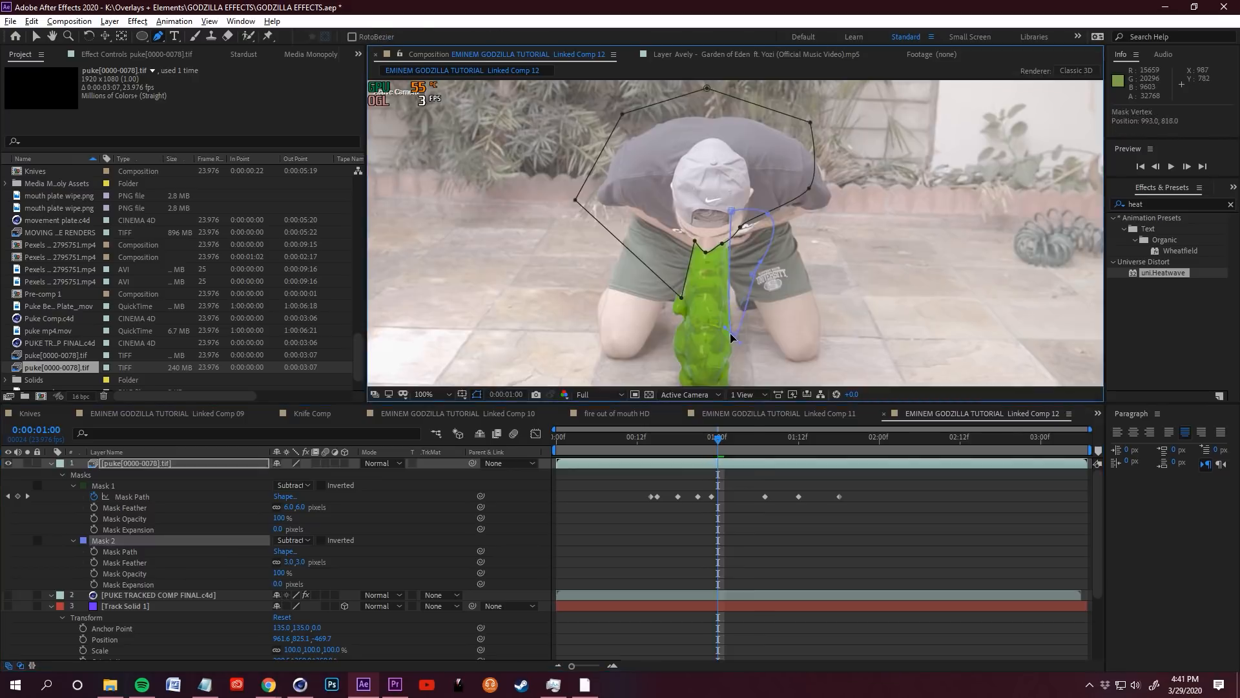
- Split the puke[0000-0078].tif layer at about 0:00:02:06
scroll(730, 338, down, 1)
key(Home)
drag(560, 440, 920, 444)
click(736, 463)
key(ctrl+shift+d)
- Adjust a mask point near the fluid, save the project and preview from about 0:00:01:01
scroll(640, 207, up, 1)
drag(627, 200, 639, 208)
scroll(640, 207, up, 1)
scroll(672, 277, down, 2)
drag(933, 439, 724, 446)
key(ctrl+s)
key(space)
scroll(717, 226, up, 2)
- Reshape the mask beside the fluid stream at about 0:00:01:13 and play back the result
drag(290, 573, 284, 573)
drag(724, 440, 805, 446)
key(v)
click(739, 370)
drag(681, 297, 653, 347)
key(space)
key(space)
- Refine a mask point near the mouth at about 0:00:01:10 and check the neighbouring frames
drag(894, 440, 798, 440)
key(Page_Up)
key(Page_Up)
drag(693, 257, 684, 249)
drag(805, 439, 776, 452)
scroll(743, 278, down, 1)
- Split the puke layer at about 0:00:02:02
key(g)
mouse_move(904, 446)
mouse_down()
mouse_move(792, 446)
mouse_move(894, 440)
mouse_up()
click(892, 464)
key(ctrl+shift+d)
- Add and adjust Pen tool mask points around the fluid on the split puke layer, up to about 0:00:02:05
scroll(646, 290, up, 1)
click(613, 294)
click(644, 357)
scroll(586, 351, up, 1)
drag(620, 343, 606, 346)
scroll(687, 323, up, 1)
mouse_move(895, 440)
mouse_down()
mouse_move(932, 440)
mouse_move(853, 439)
mouse_move(913, 439)
mouse_up()
click(687, 262)
scroll(688, 262, down, 2)
scroll(684, 277, up, 2)
- Move mask points to follow the subject at about 0:00:02:09 and check the mask frame by frame to 0:00:02:14
key(Page_Down)
key(Page_Down)
key(Page_Down)
key(Page_Down)
drag(757, 108, 781, 162)
drag(709, 208, 684, 230)
key(Page_Down)
key(Page_Down)
key(Page_Down)
key(Page_Down)
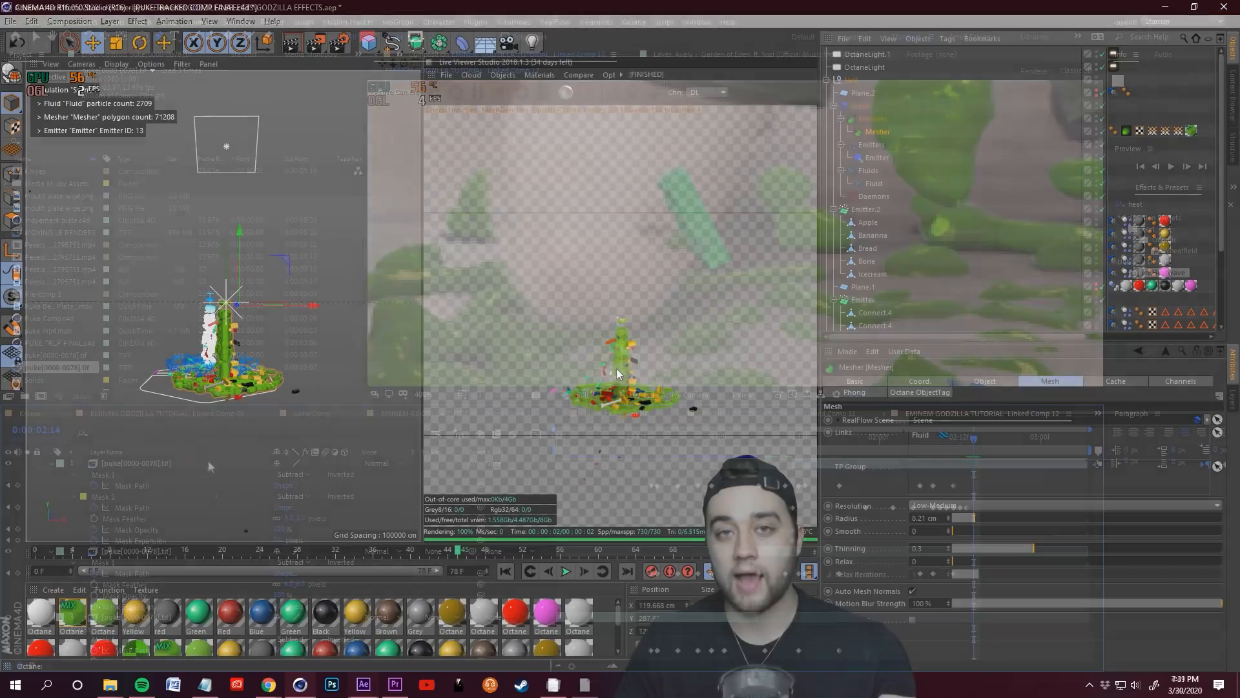